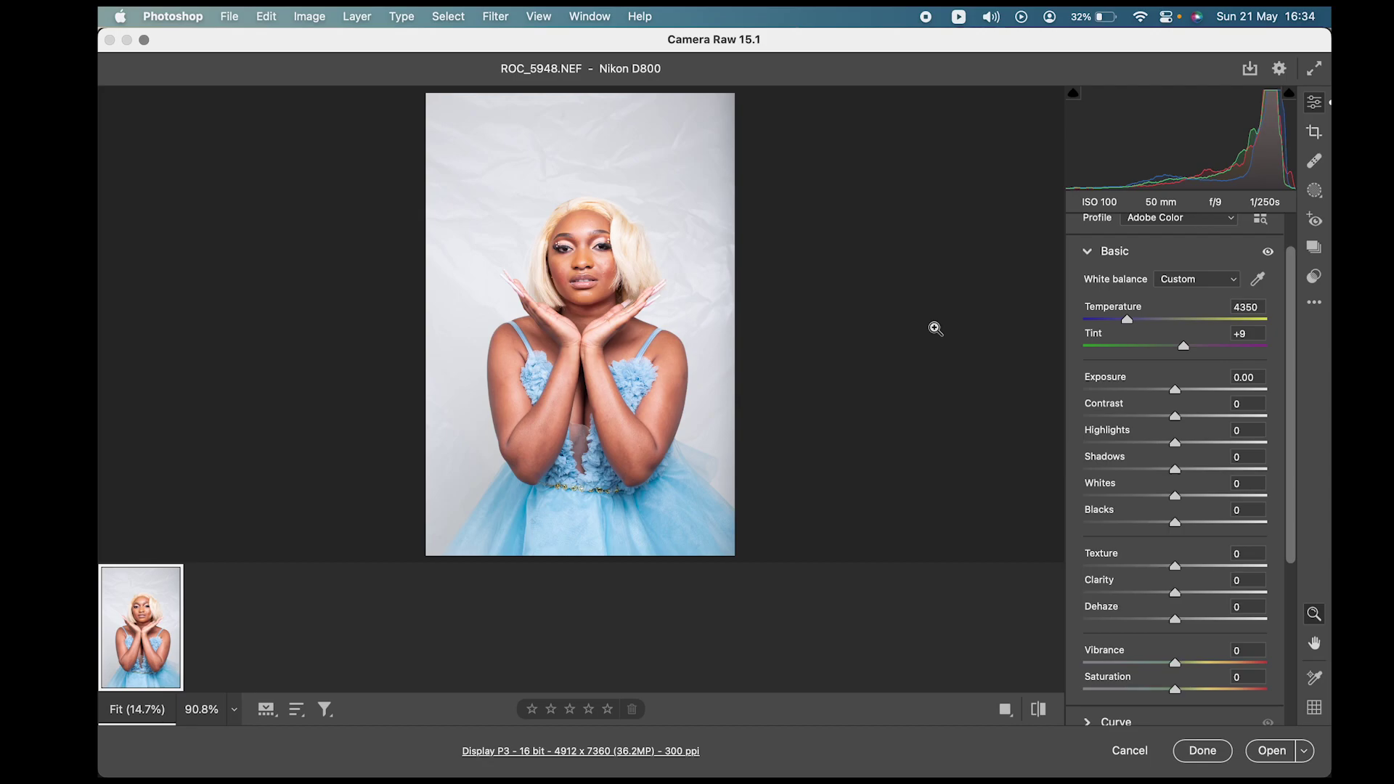
Step: Examine the portrait's skin up close and review the Basic and Curve adjustments available for the raw photo
left_click(637, 218)
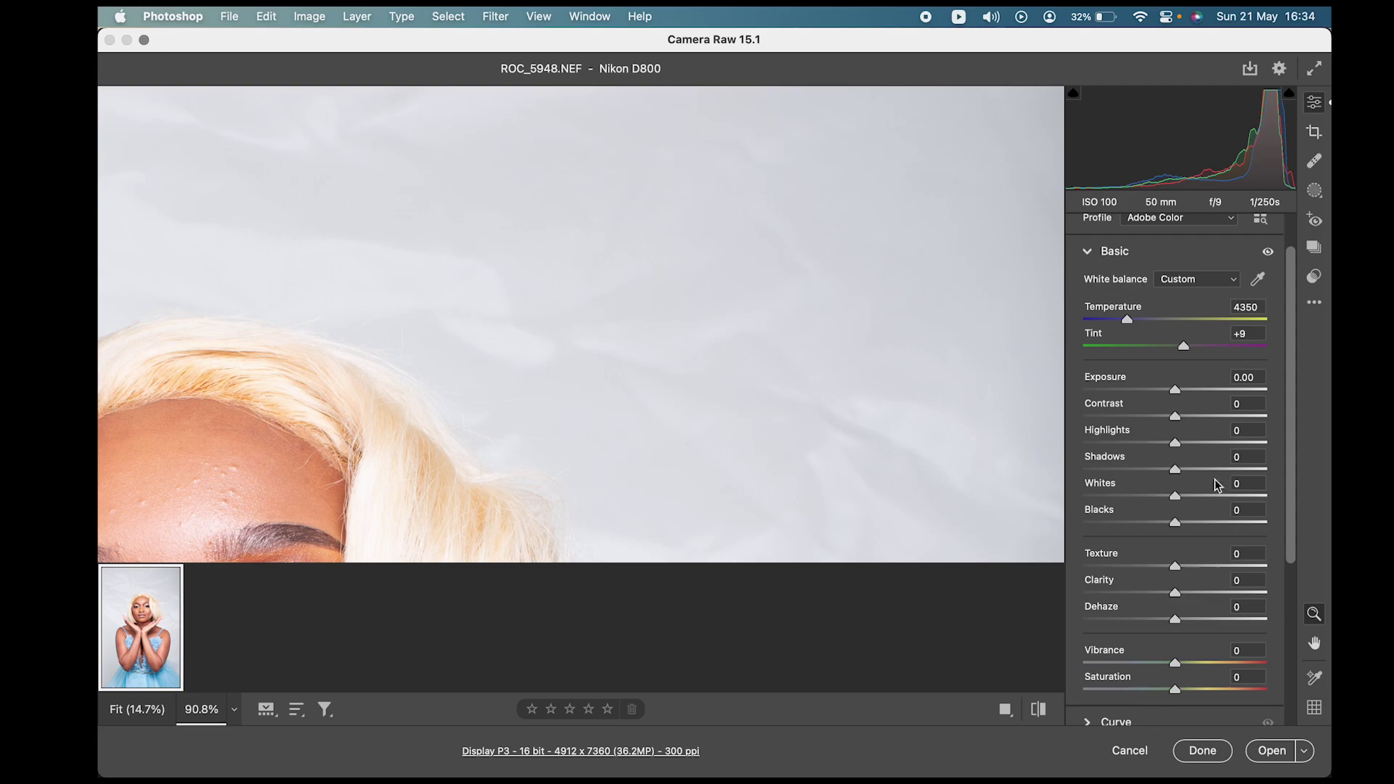
left_click(507, 394)
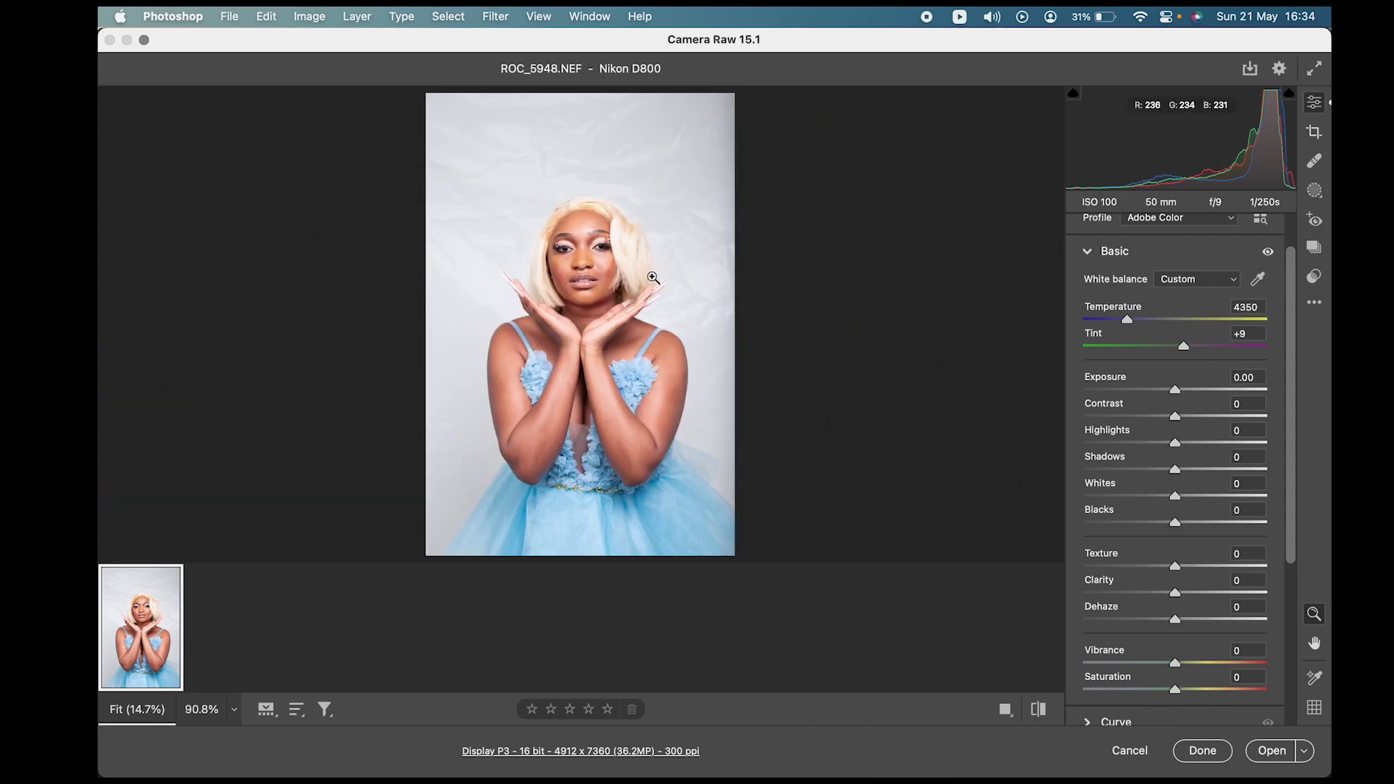
scroll(1294, 310, "down", 10)
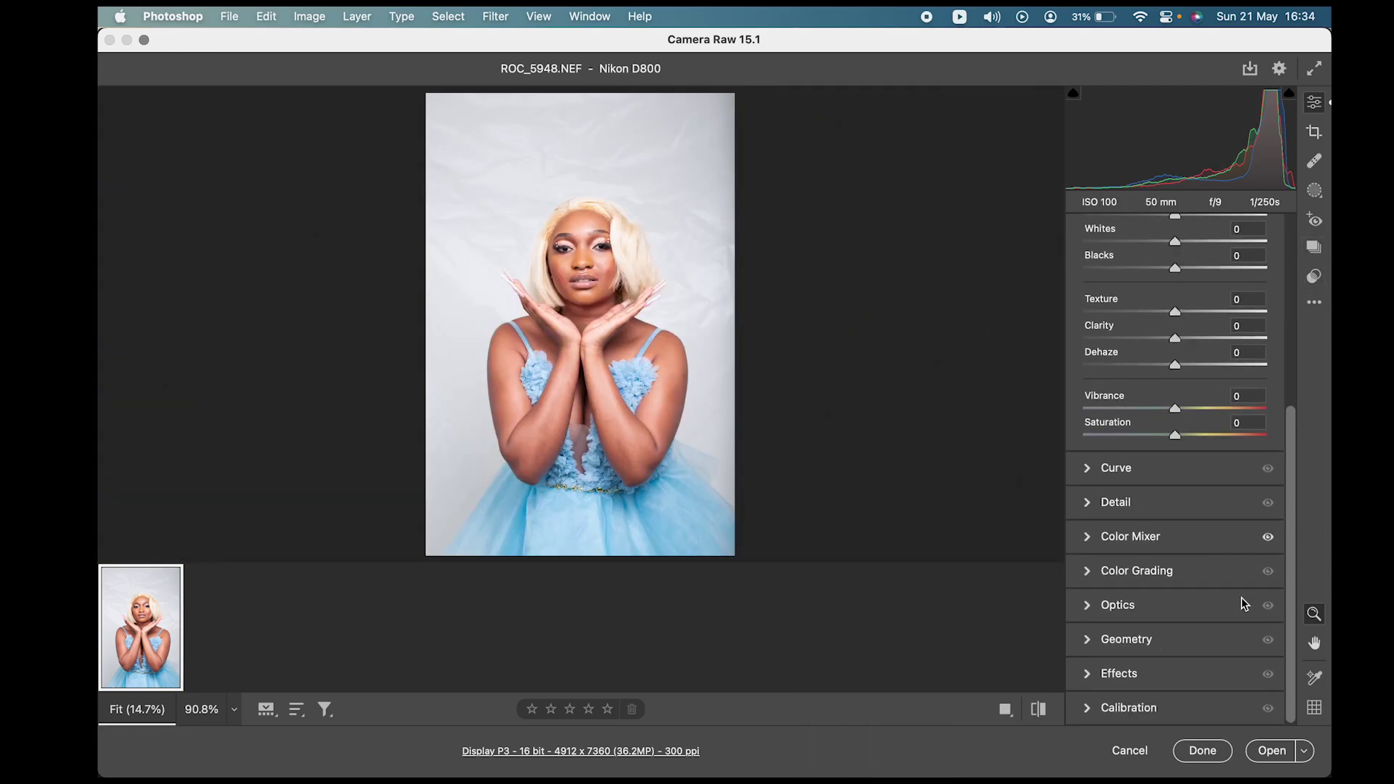
left_click(1089, 469)
scroll(1090, 369, "up", 1)
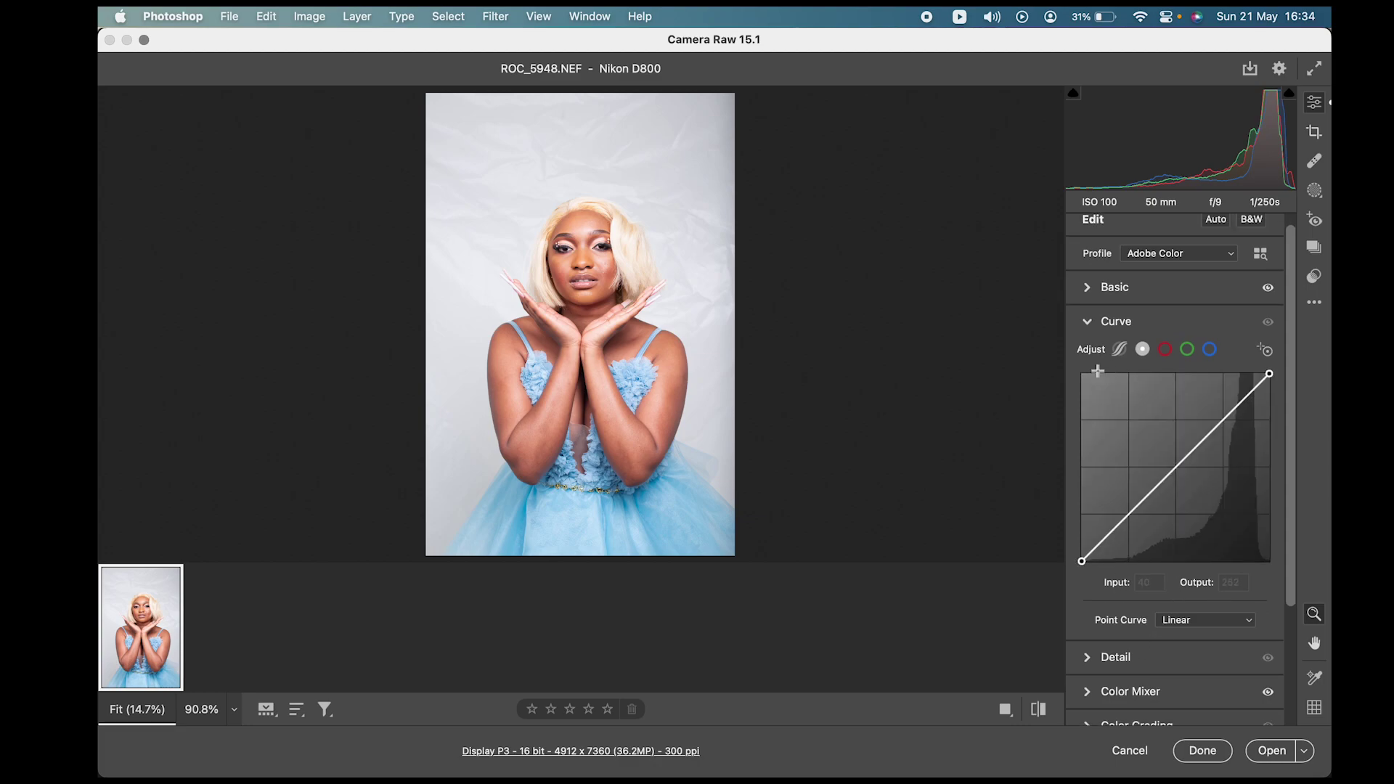
left_click(1093, 324)
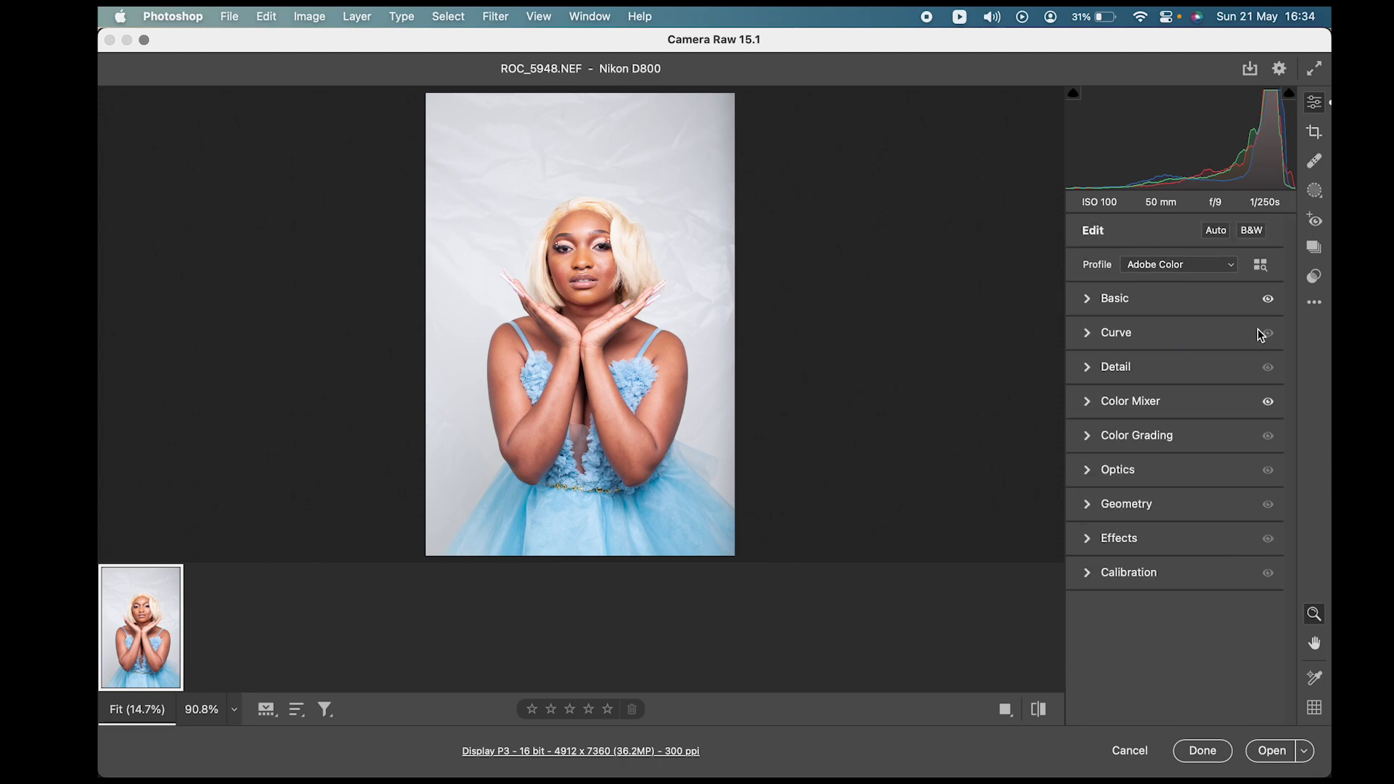
left_click(1088, 299)
left_click(735, 365)
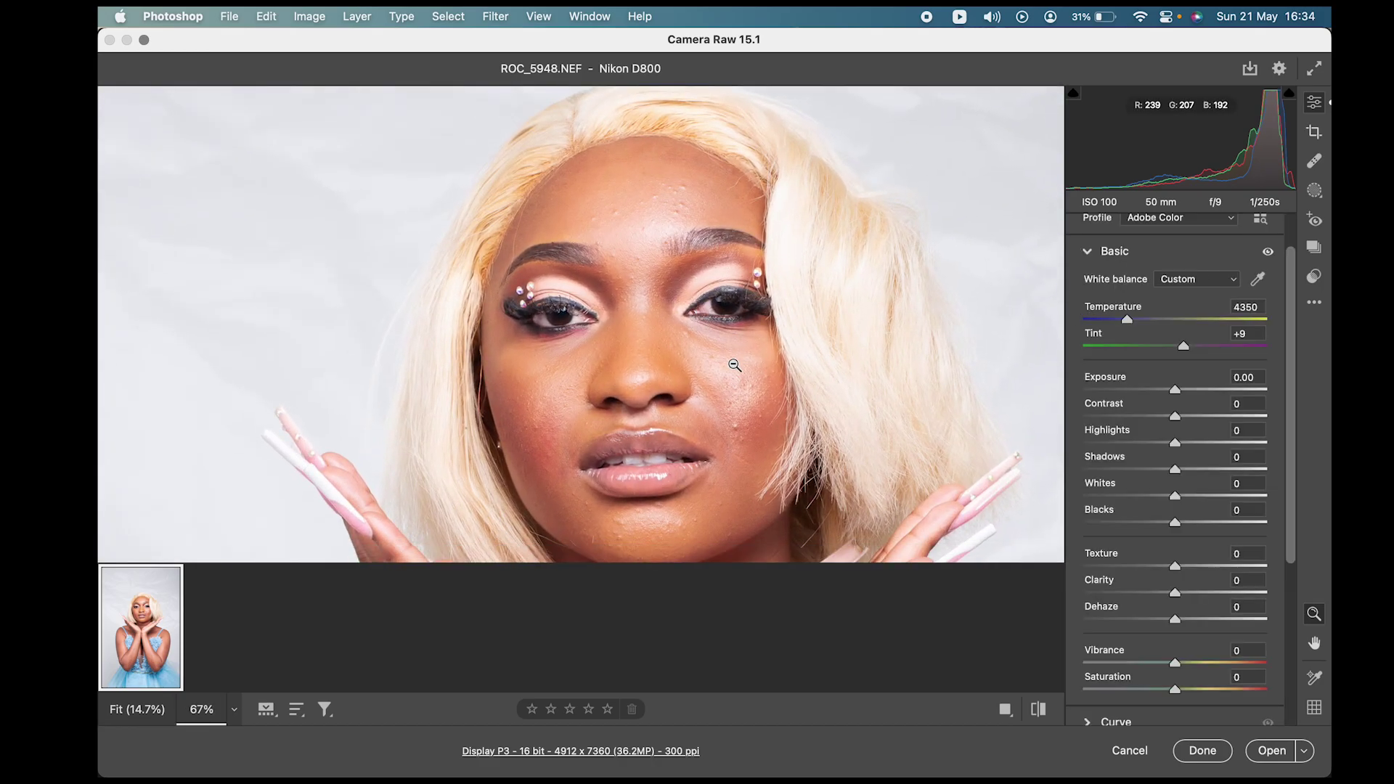
left_click(674, 303)
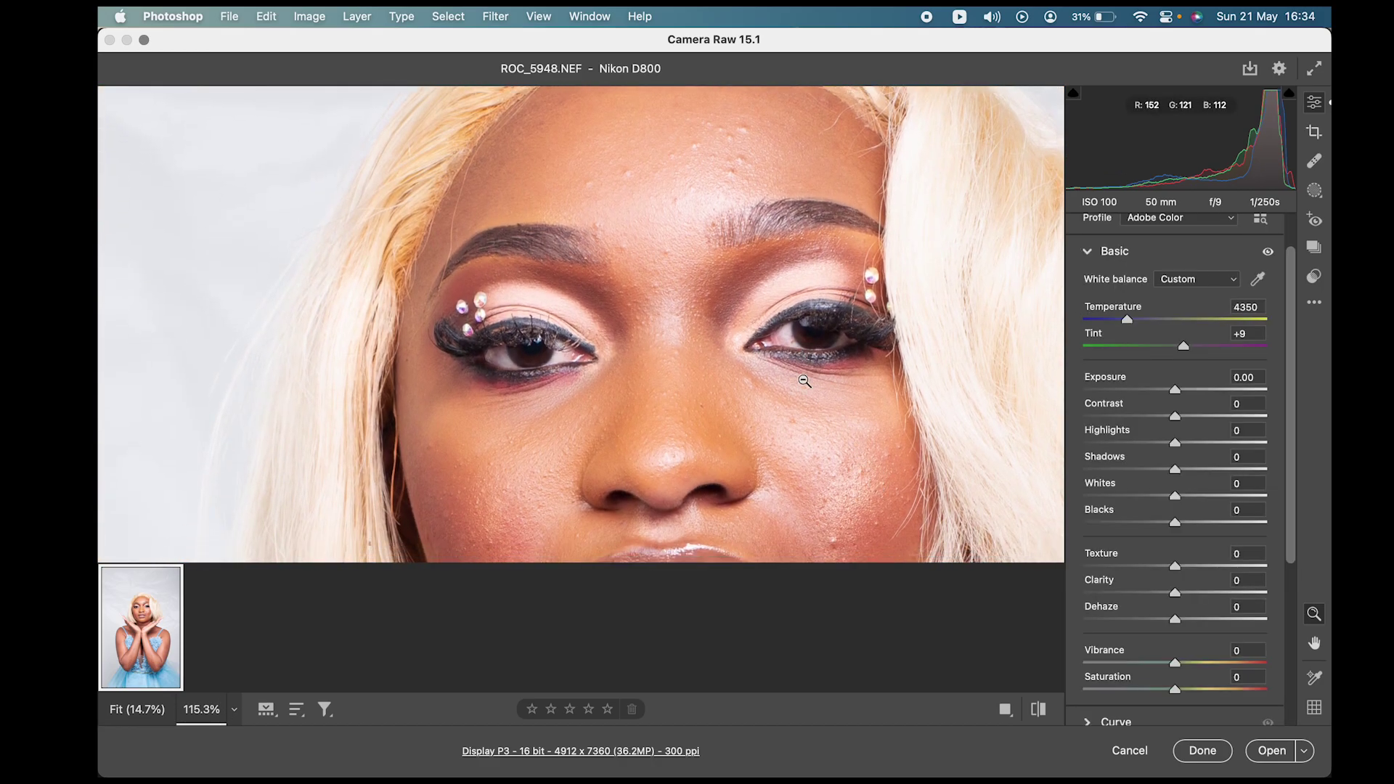
scroll(712, 327, "down", 3)
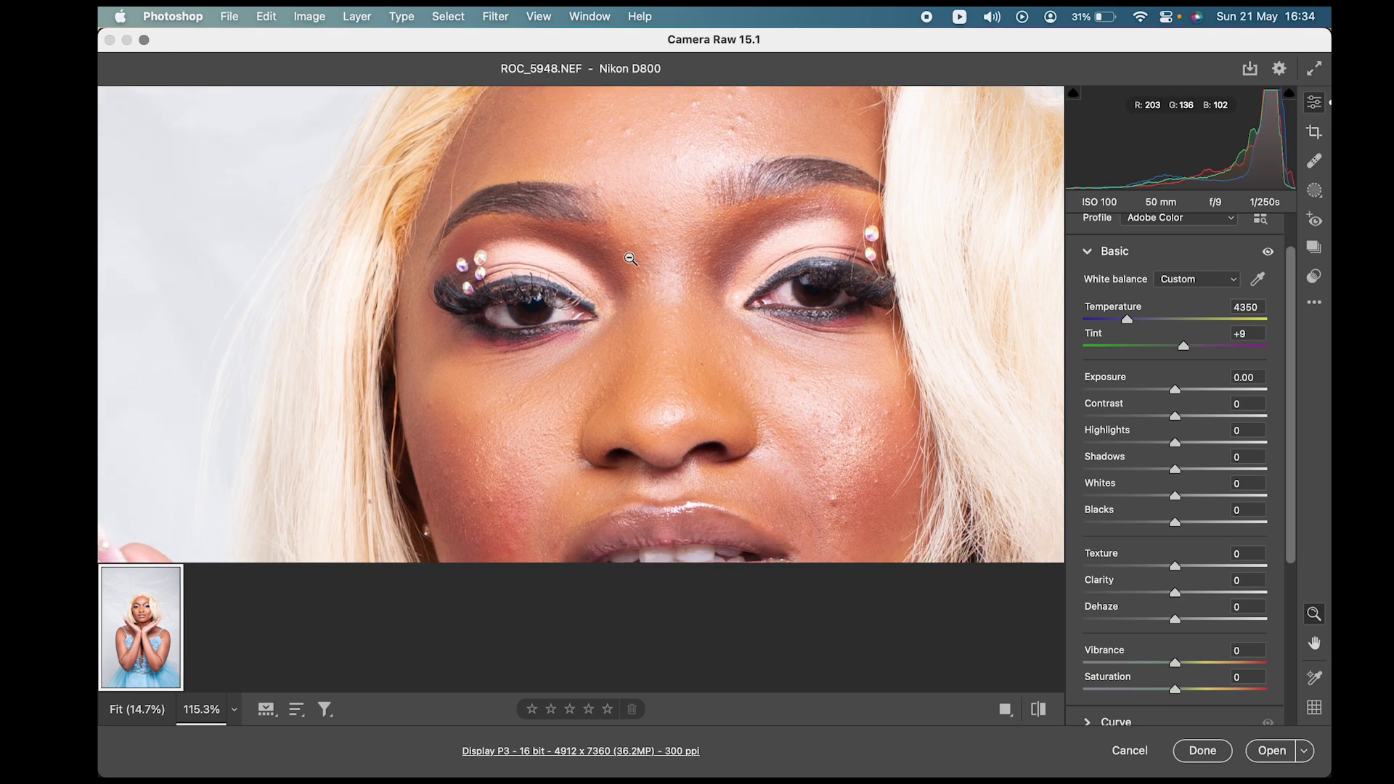
Step: Set Highlights to -58, pull Whites down below -46, and open the raw photo in the main Photoshop workspace
left_click_drag(1139, 442, 1123, 445)
left_click(1136, 492)
left_click_drag(1136, 496, 1133, 495)
left_click(628, 347)
left_click(582, 272)
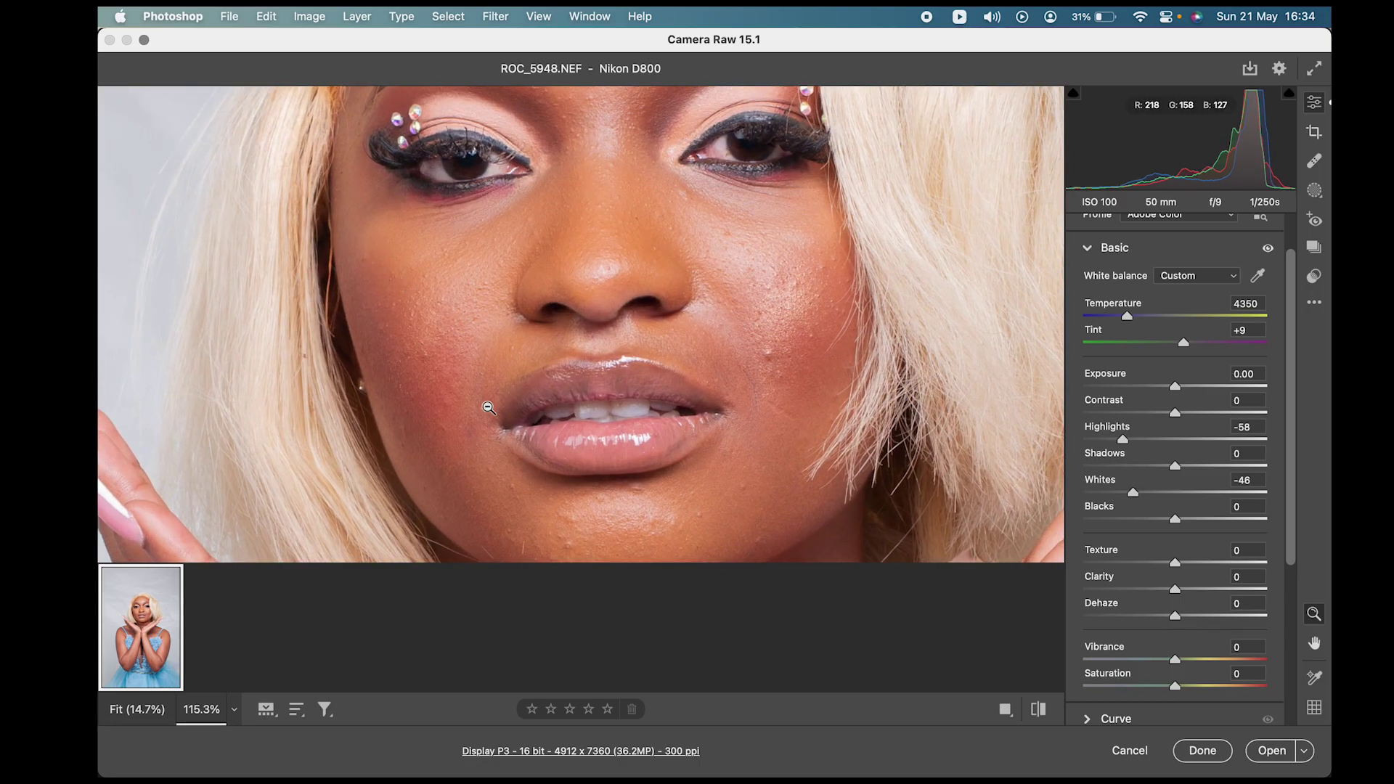
left_click(1130, 495)
left_click_drag(1130, 495, 1122, 493)
left_click(713, 341)
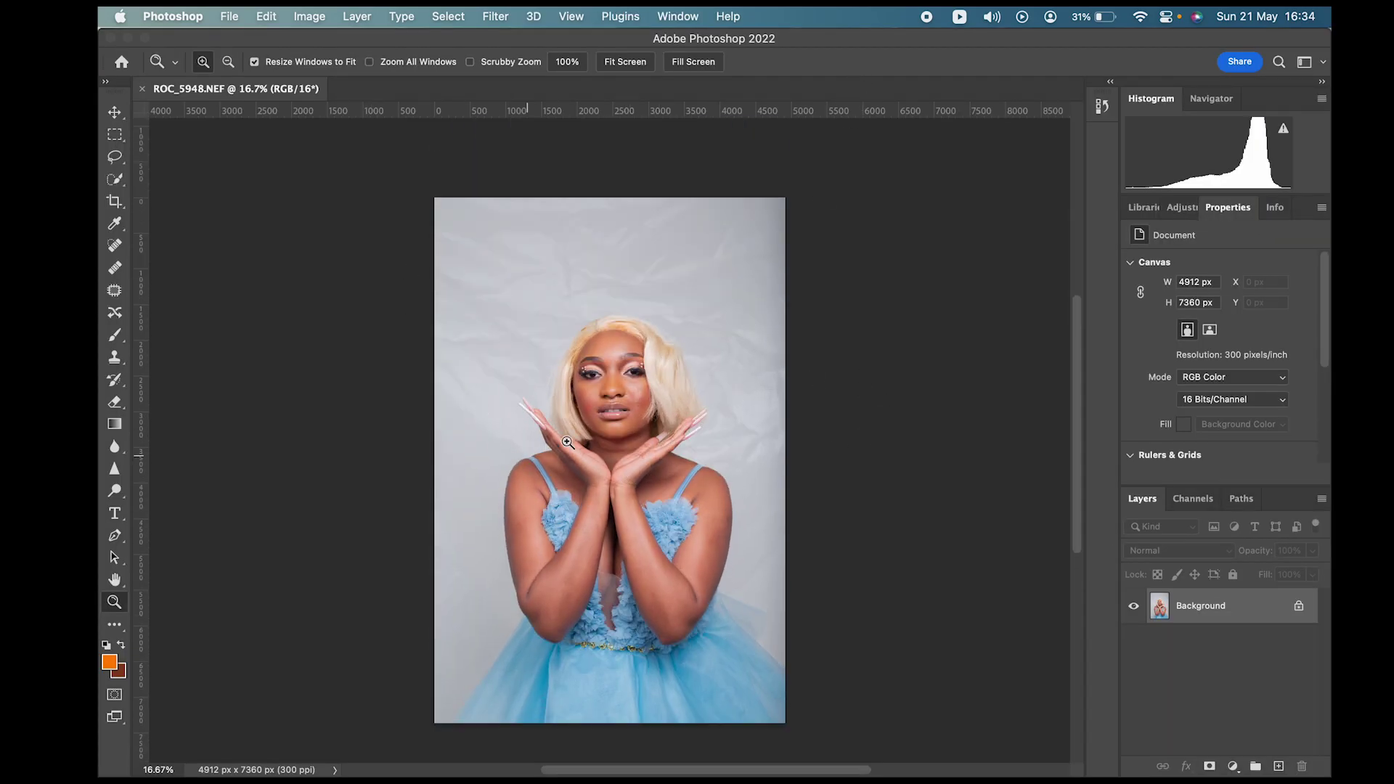
Step: Add a Black & White adjustment layer above the photo and set its Reds to -97 to bring out skin blemishes
left_click_drag(556, 283, 704, 448)
left_click_drag(373, 239, 703, 710)
scroll(797, 565, "up", 2)
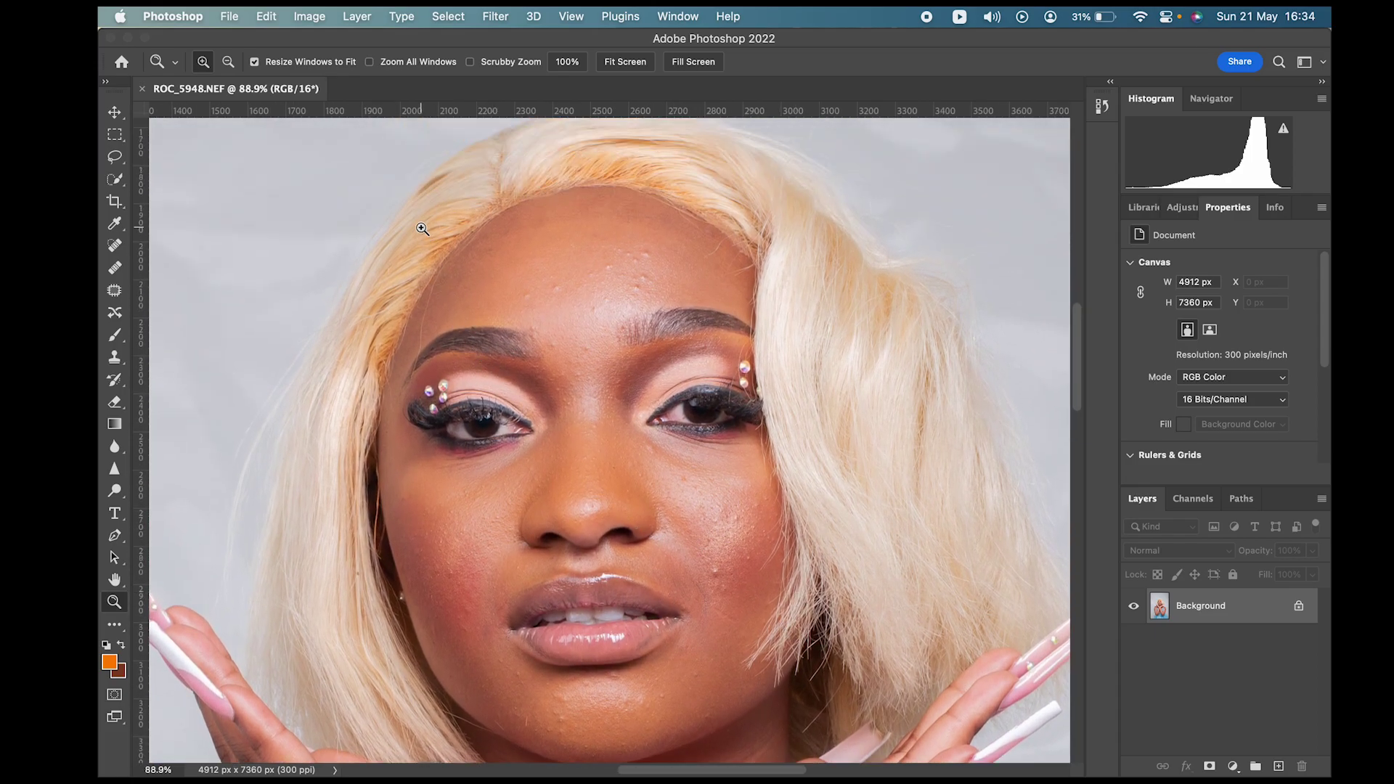
left_click_drag(372, 218, 808, 714)
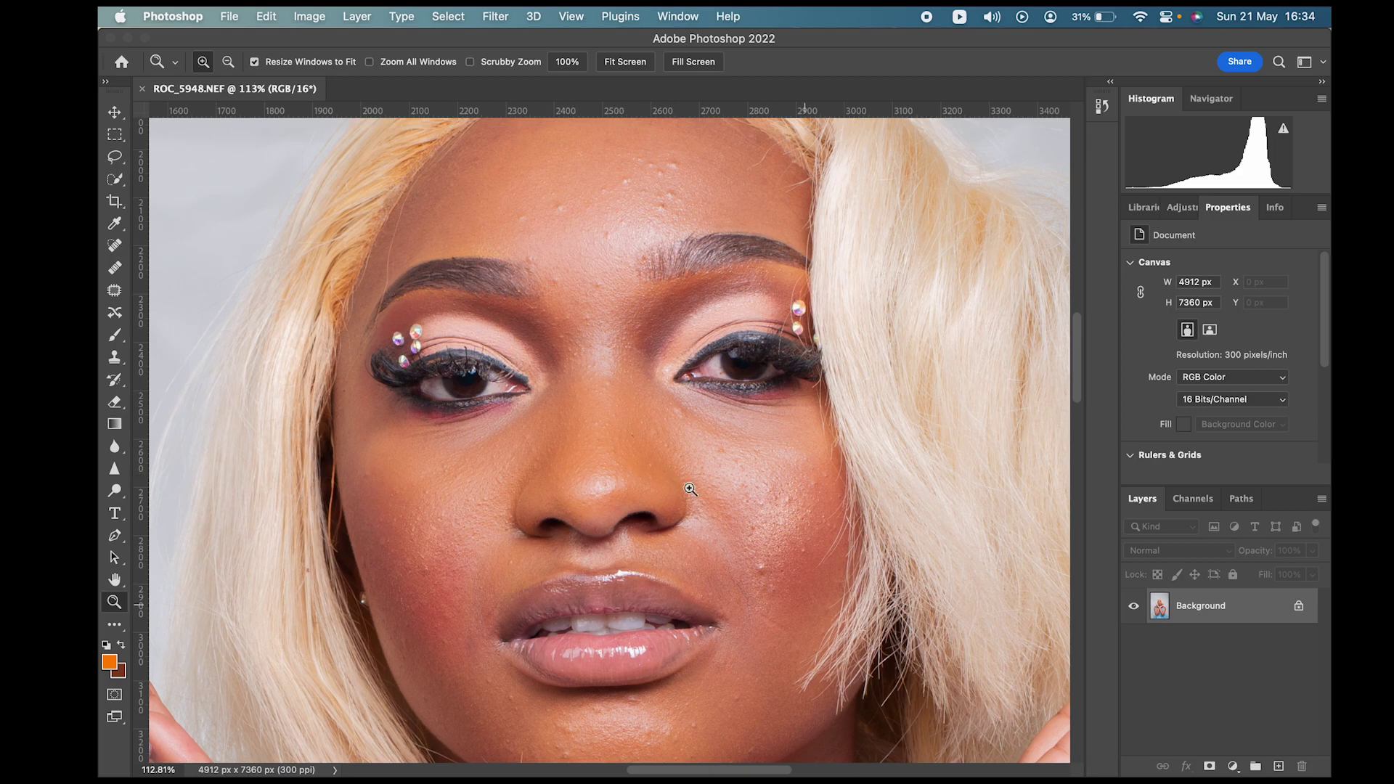
left_click(1232, 766)
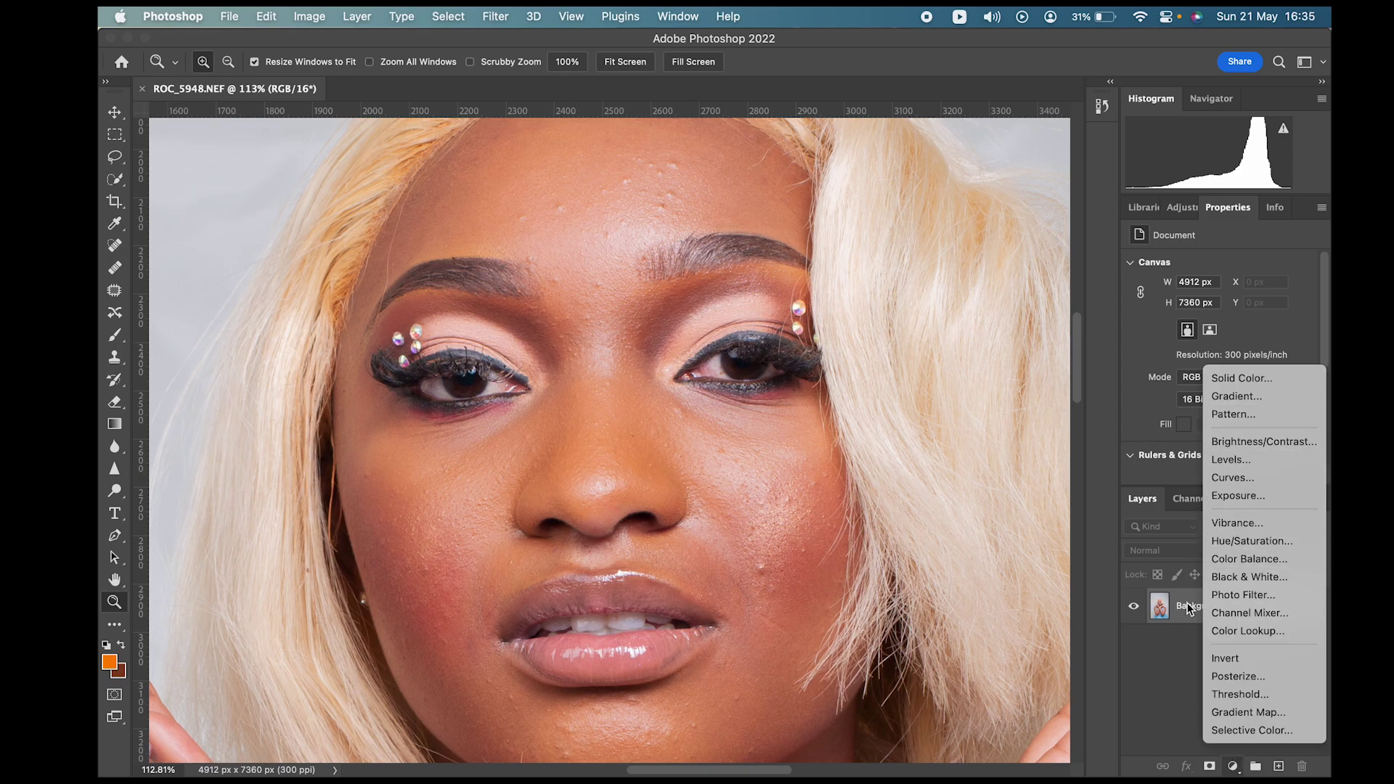
left_click(1269, 577)
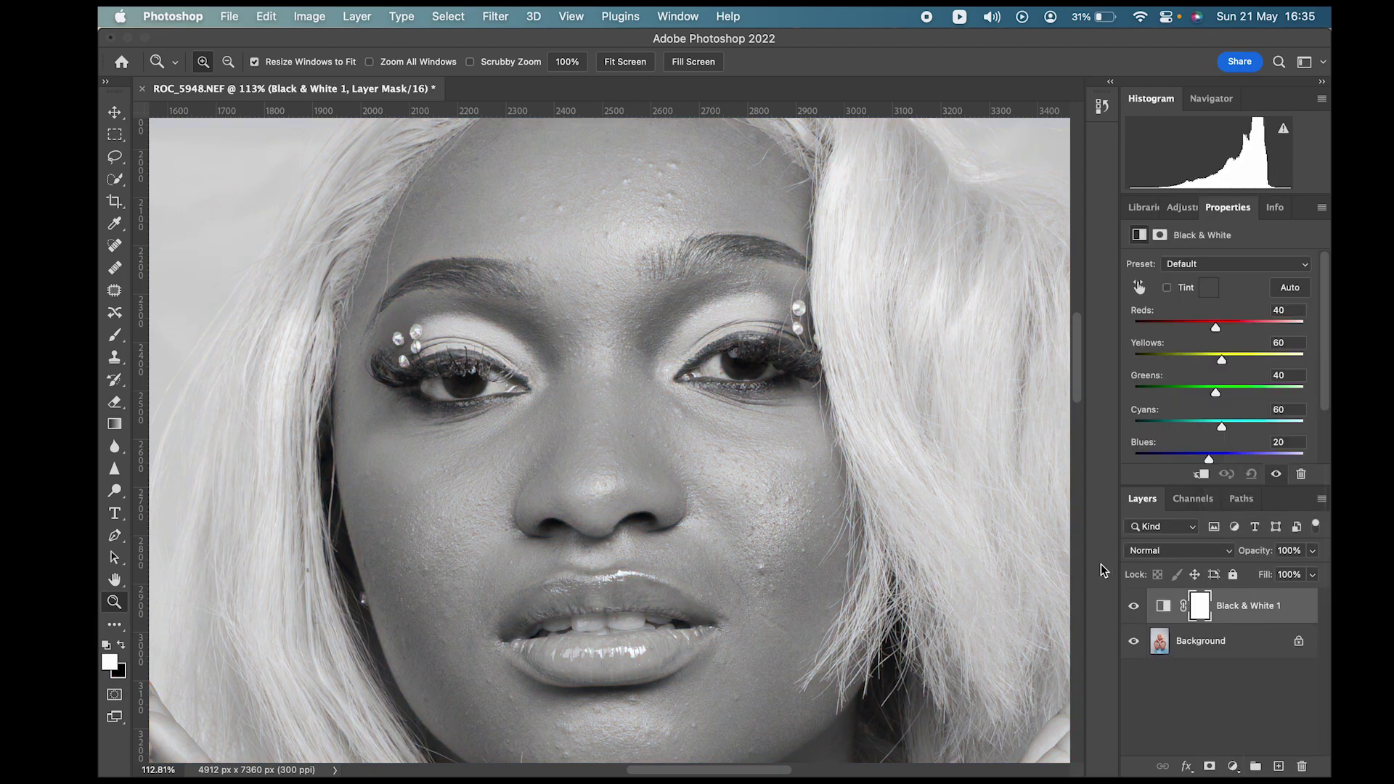
left_click_drag(1195, 326, 1169, 328)
Step: Choose the Spot Healing Brush and duplicate the Background layer beneath the Black & White adjustment
scroll(566, 258, "down", 3)
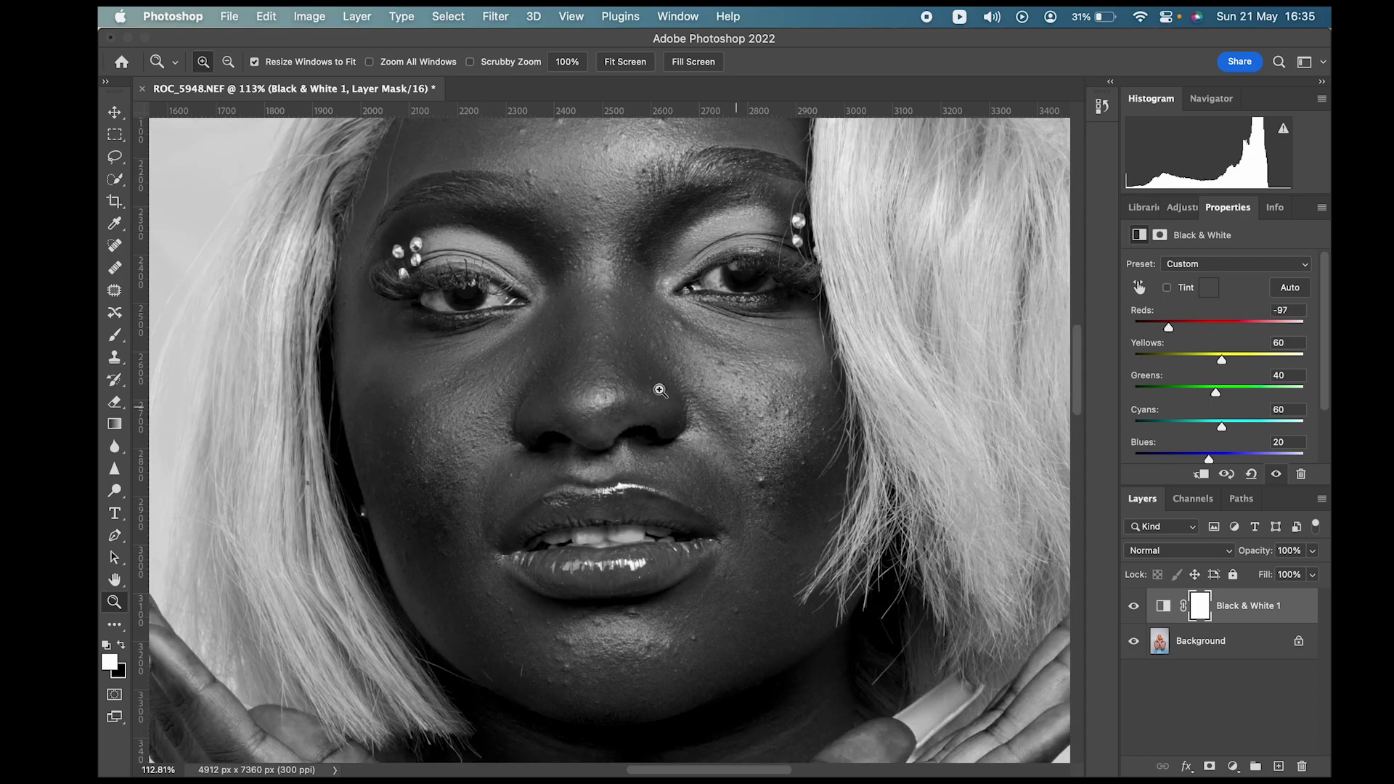
scroll(502, 331, "up", 5)
scroll(223, 256, "up", 1)
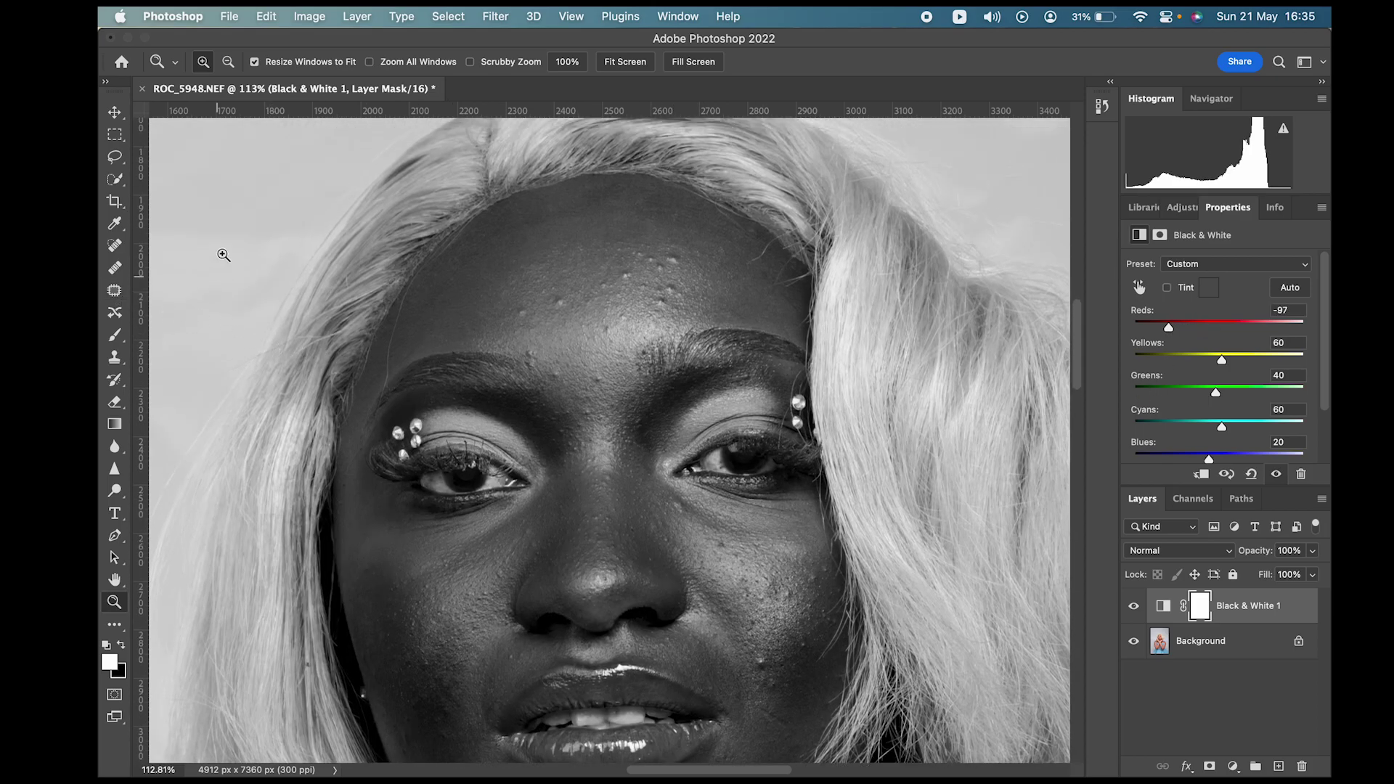
left_click(116, 246)
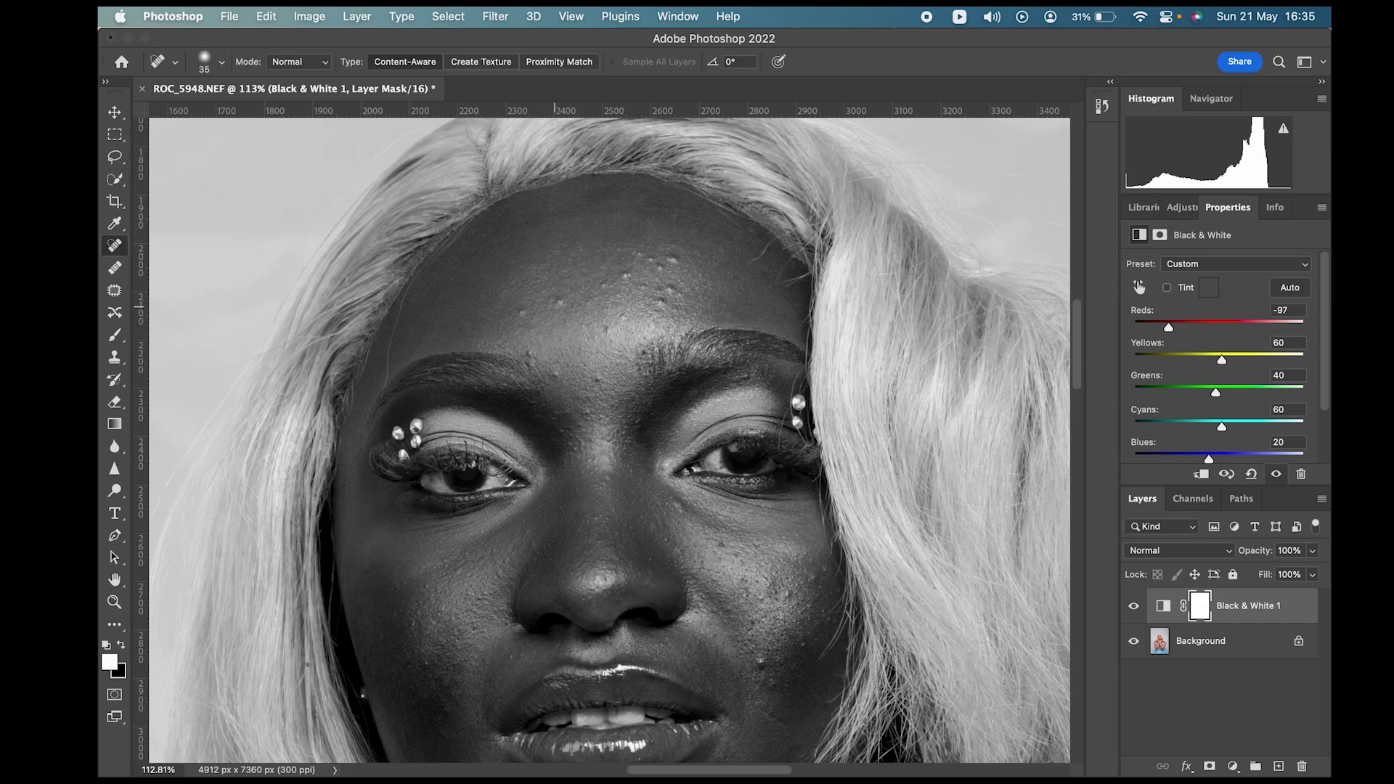
left_click(1225, 642)
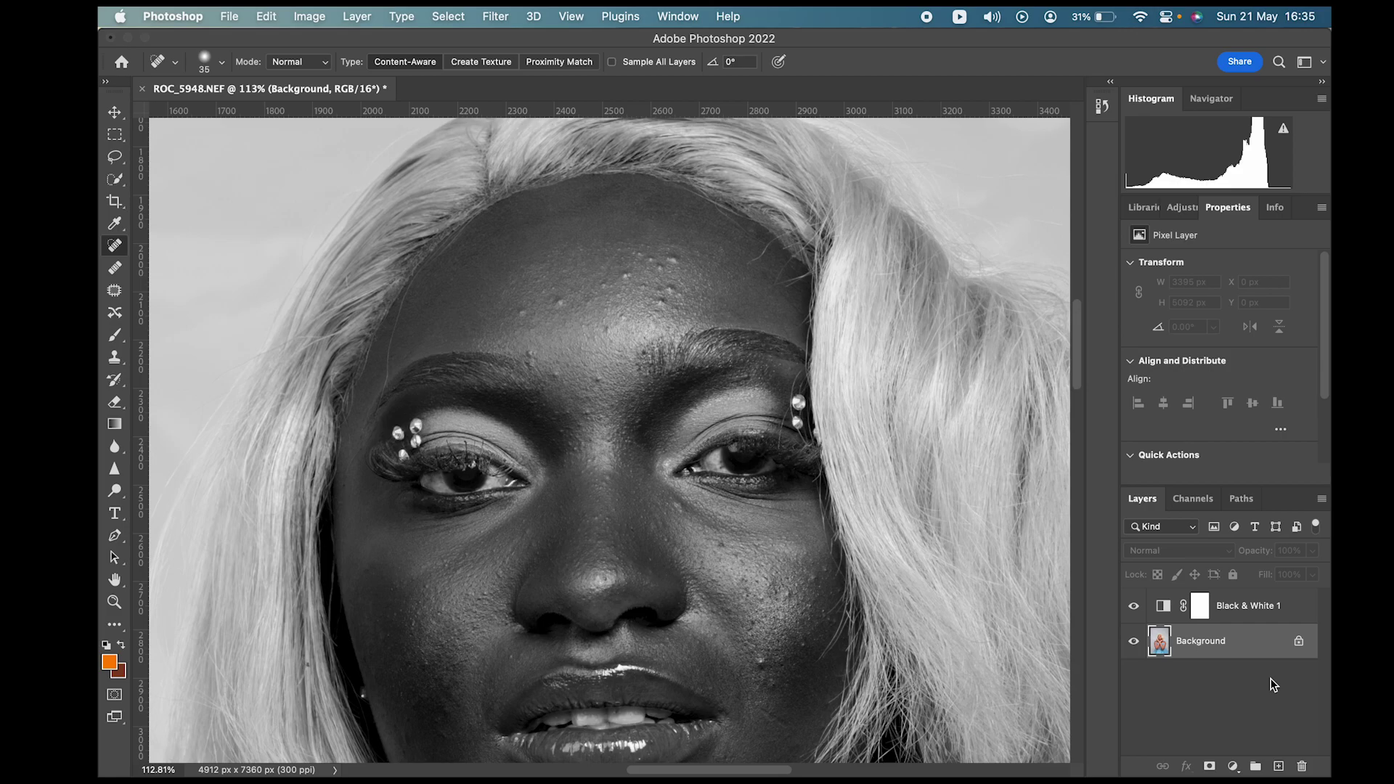
left_click_drag(1230, 649, 1278, 766)
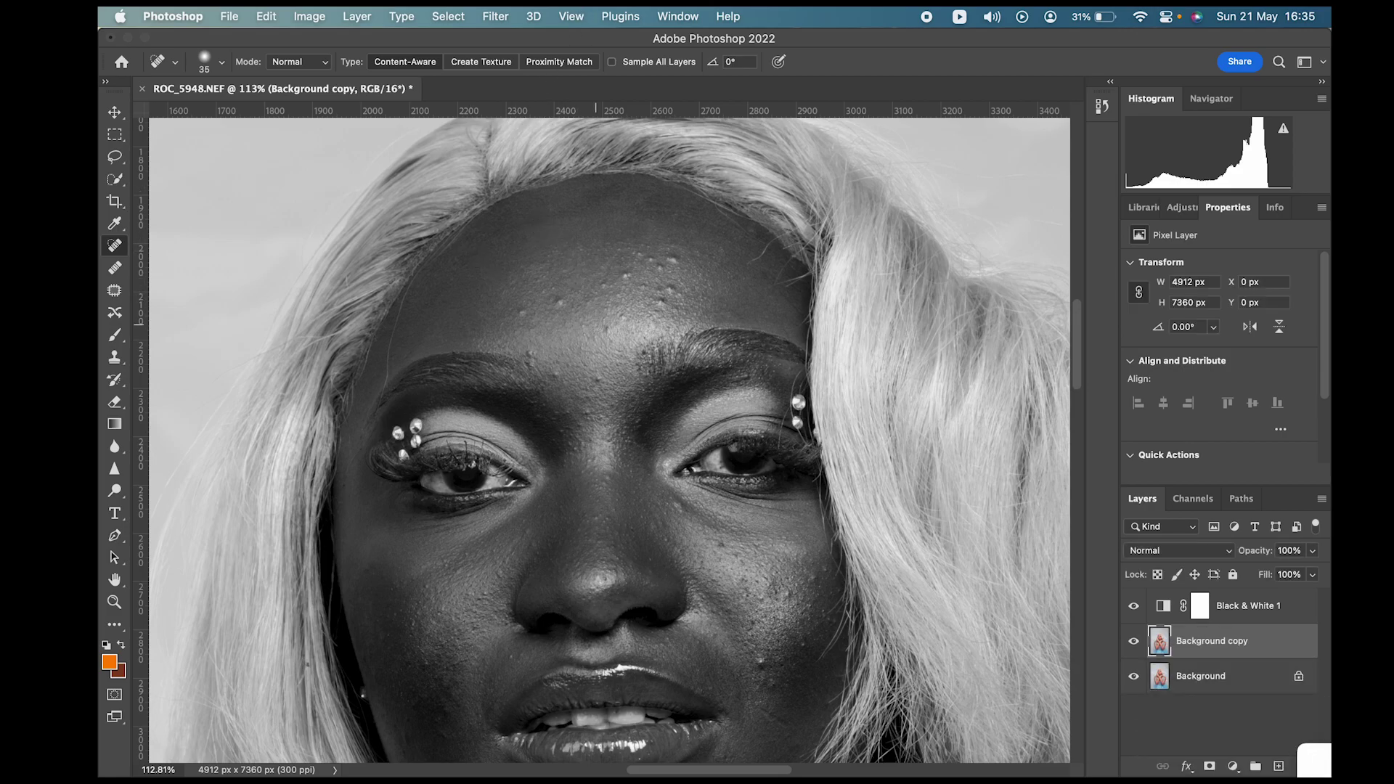
Step: Spot-heal the bumps across the forehead and between the eyebrows on the Background copy, and compare it with the original
left_click(562, 306)
left_click(524, 313)
left_click(562, 375)
left_click(598, 378)
left_click(592, 412)
left_click(530, 351)
left_click(605, 330)
left_click(658, 303)
left_click(665, 291)
left_click(676, 256)
mouse_move(634, 261)
left_mouse_down()
mouse_move(657, 268)
mouse_move(639, 254)
left_mouse_up()
left_click(620, 278)
left_click(604, 287)
left_click(1133, 641)
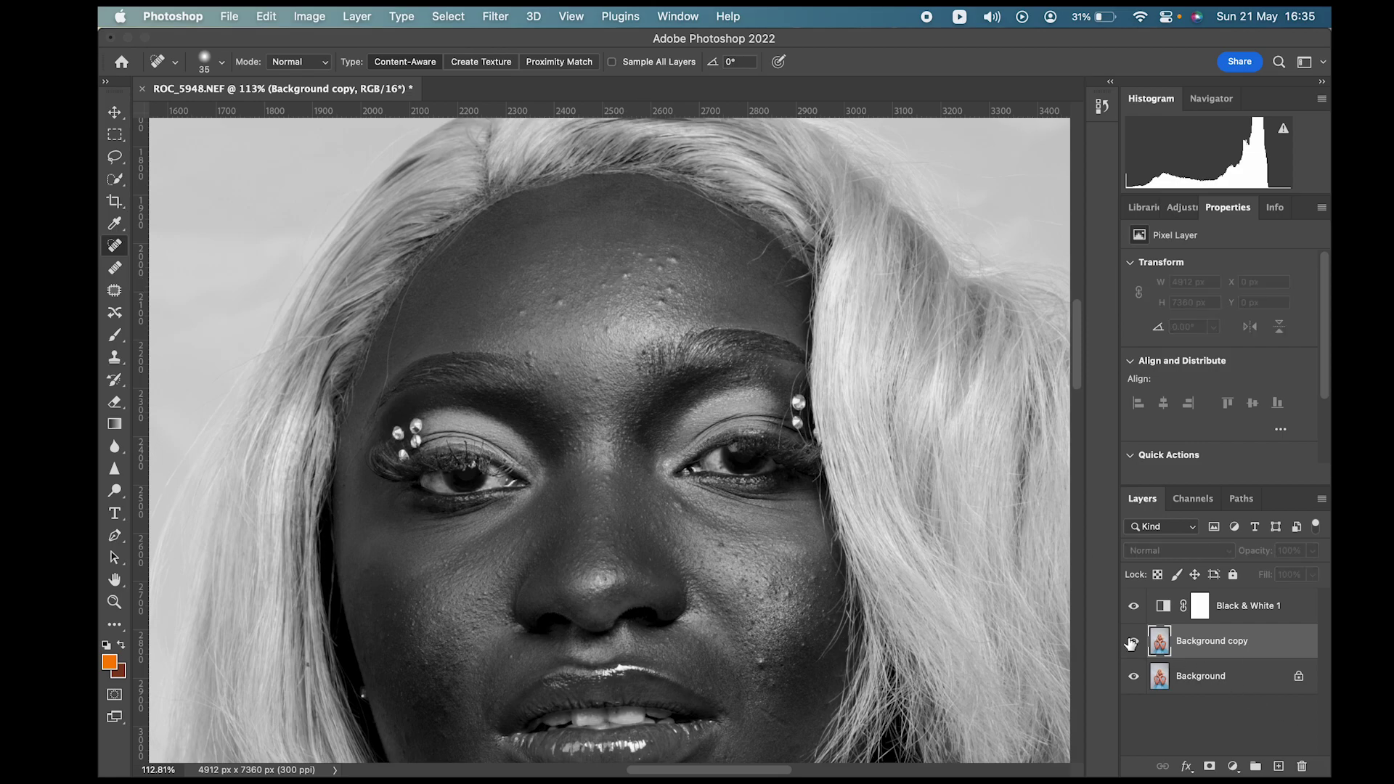
Step: Spot-heal the bumps on the cheek next to the loose side of the hair on the Background copy
scroll(616, 207, "down", 2)
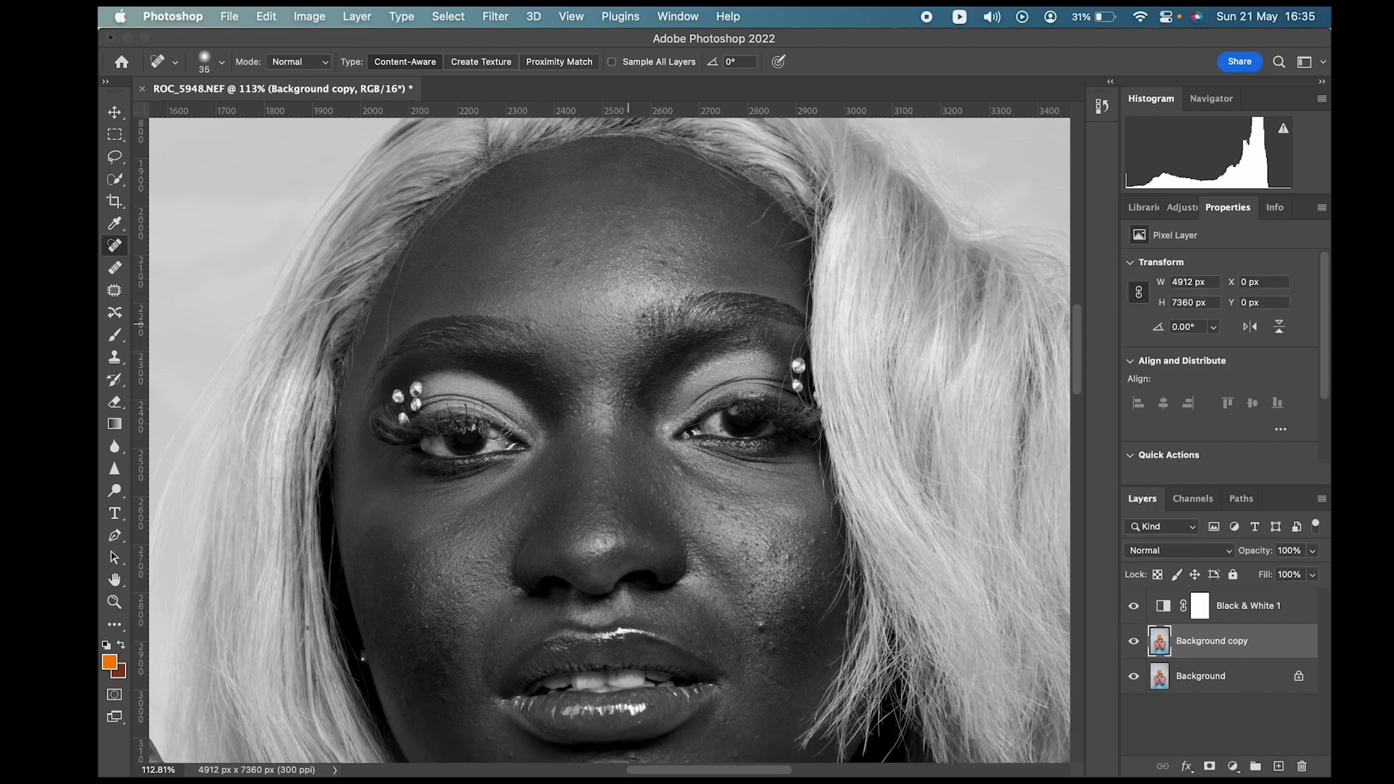
scroll(685, 392, "down", 5)
left_click(687, 291)
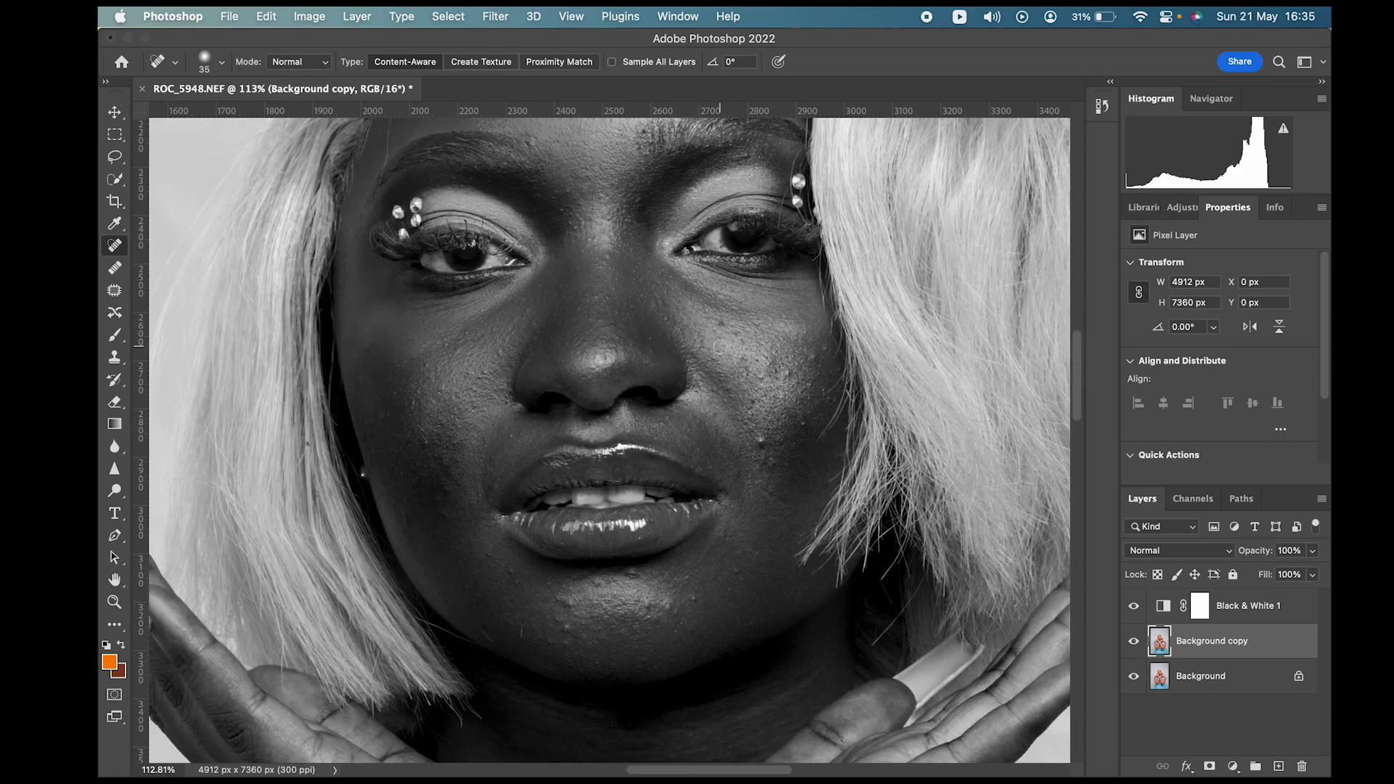
left_click(722, 321)
left_click(788, 376)
left_click(757, 377)
scroll(799, 393, "down", 1)
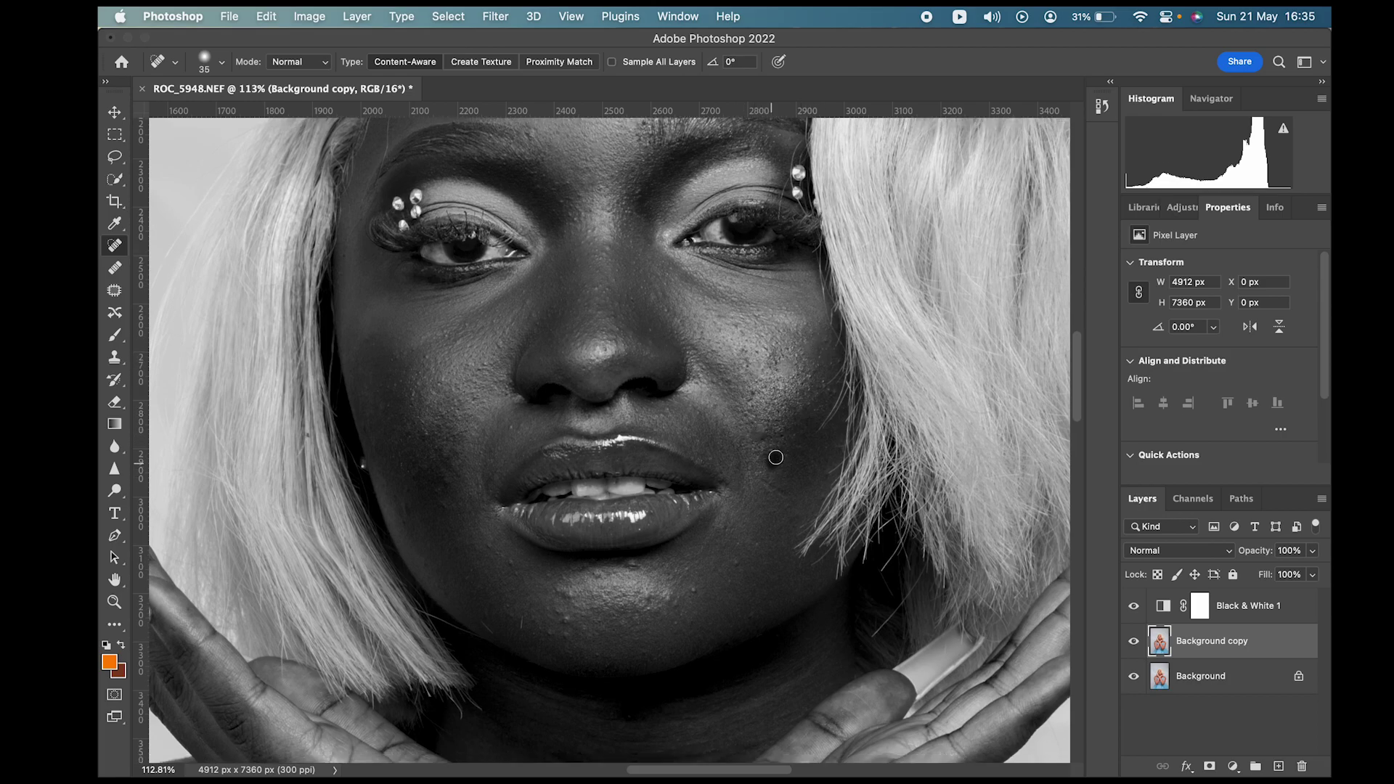
scroll(741, 451, "down", 5)
scroll(566, 349, "up", 4)
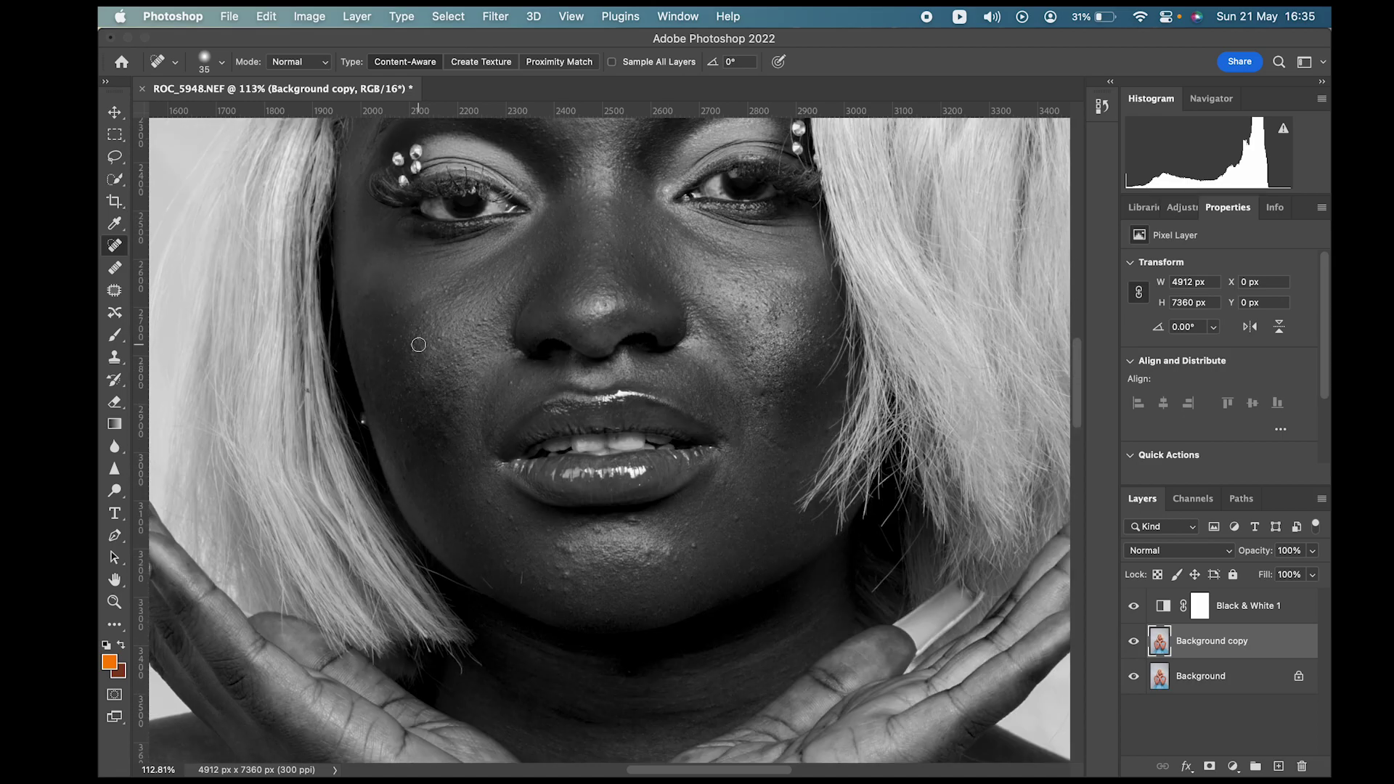
Step: Spot-heal the small blemishes on the chin and below the lower lip on the Background copy
scroll(501, 469, "down", 5)
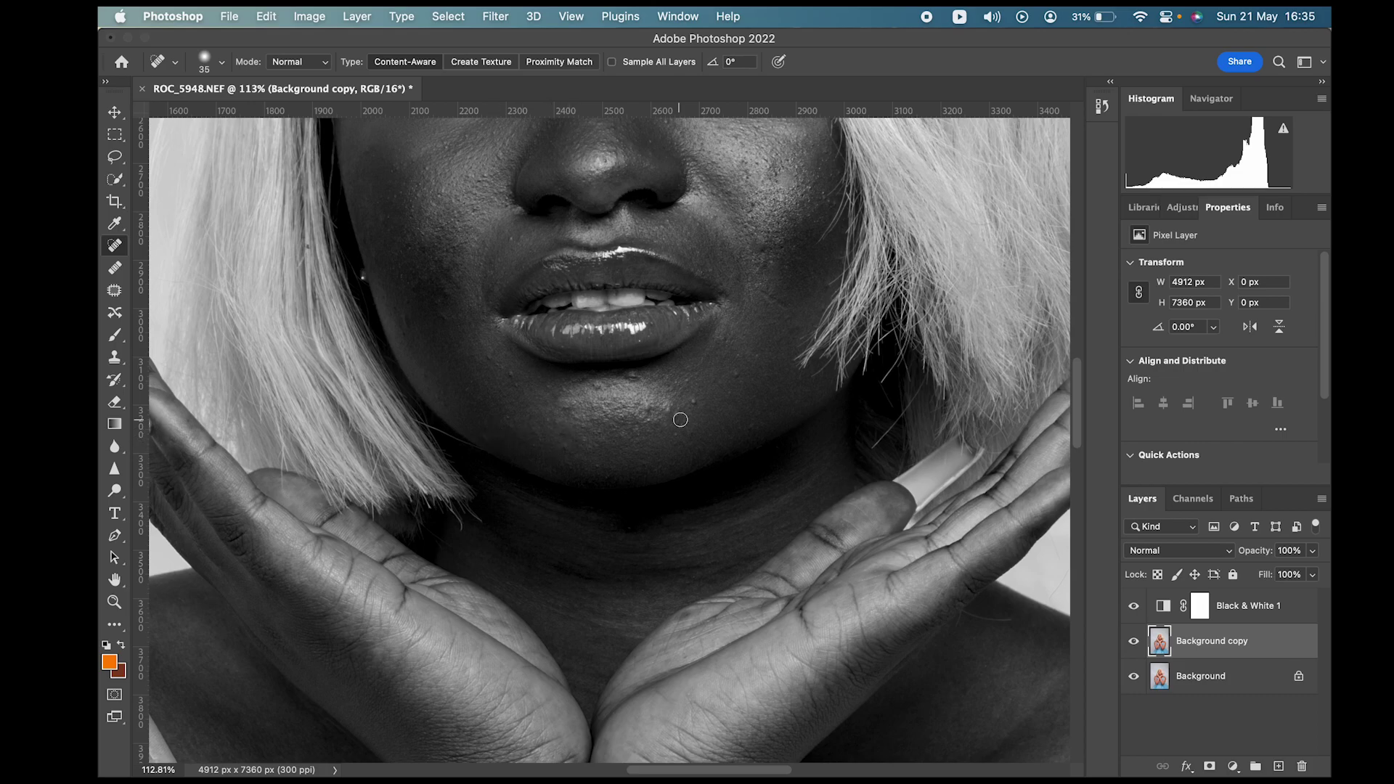
left_click(735, 380)
left_click(571, 451)
left_click(652, 411)
left_click(670, 413)
scroll(637, 415, "up", 1)
scroll(636, 415, "up", 5)
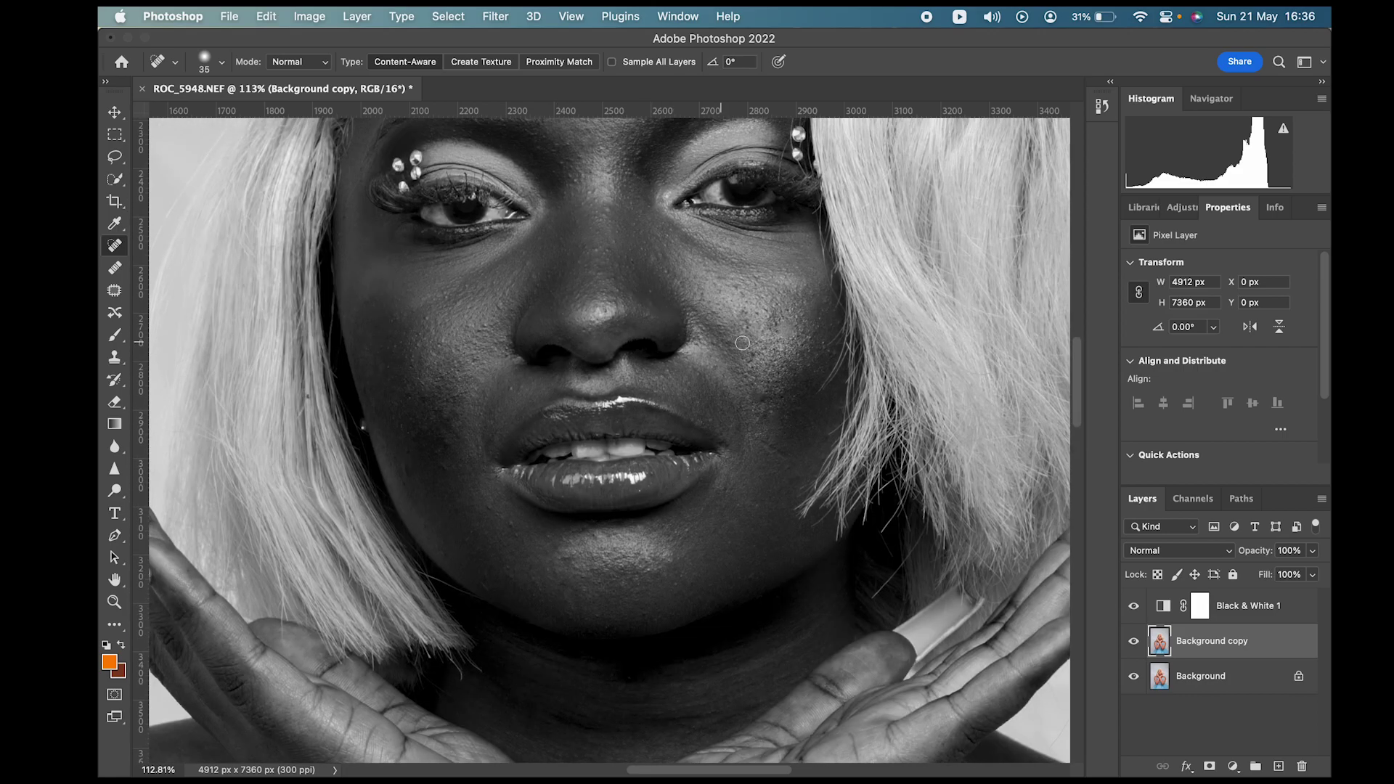
Step: Spot-heal the remaining marks on the cheek, along the jaw and around the nose on the Background copy
left_click(761, 403)
left_click(440, 547)
left_click(511, 532)
scroll(517, 361, "up", 3)
left_click(500, 391)
left_click(525, 359)
scroll(526, 359, "up", 3)
left_click(536, 277)
scroll(659, 276, "up", 3)
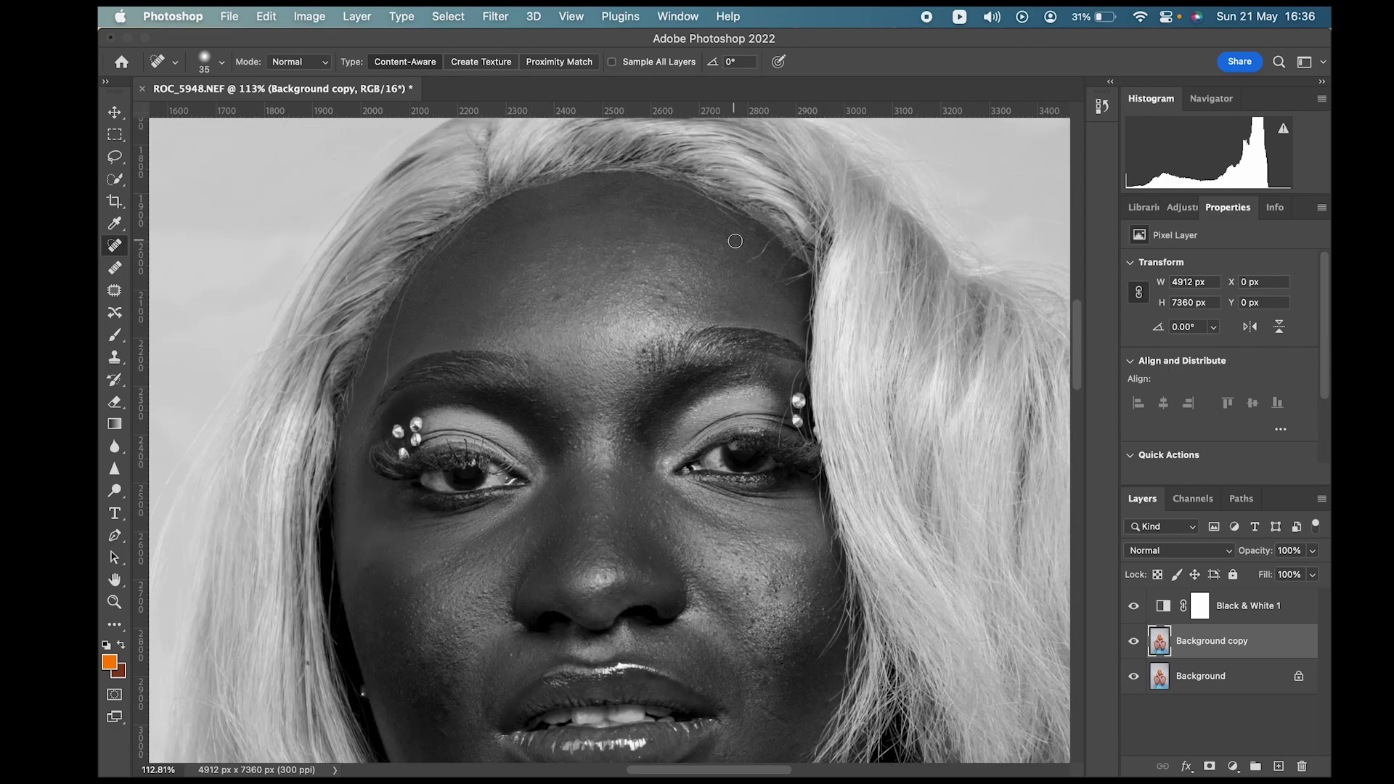
Step: Compare the whole retouched face with the original, and hide the Black & White adjustment layer
key("super+minus")
key("super+minus")
key("super+minus")
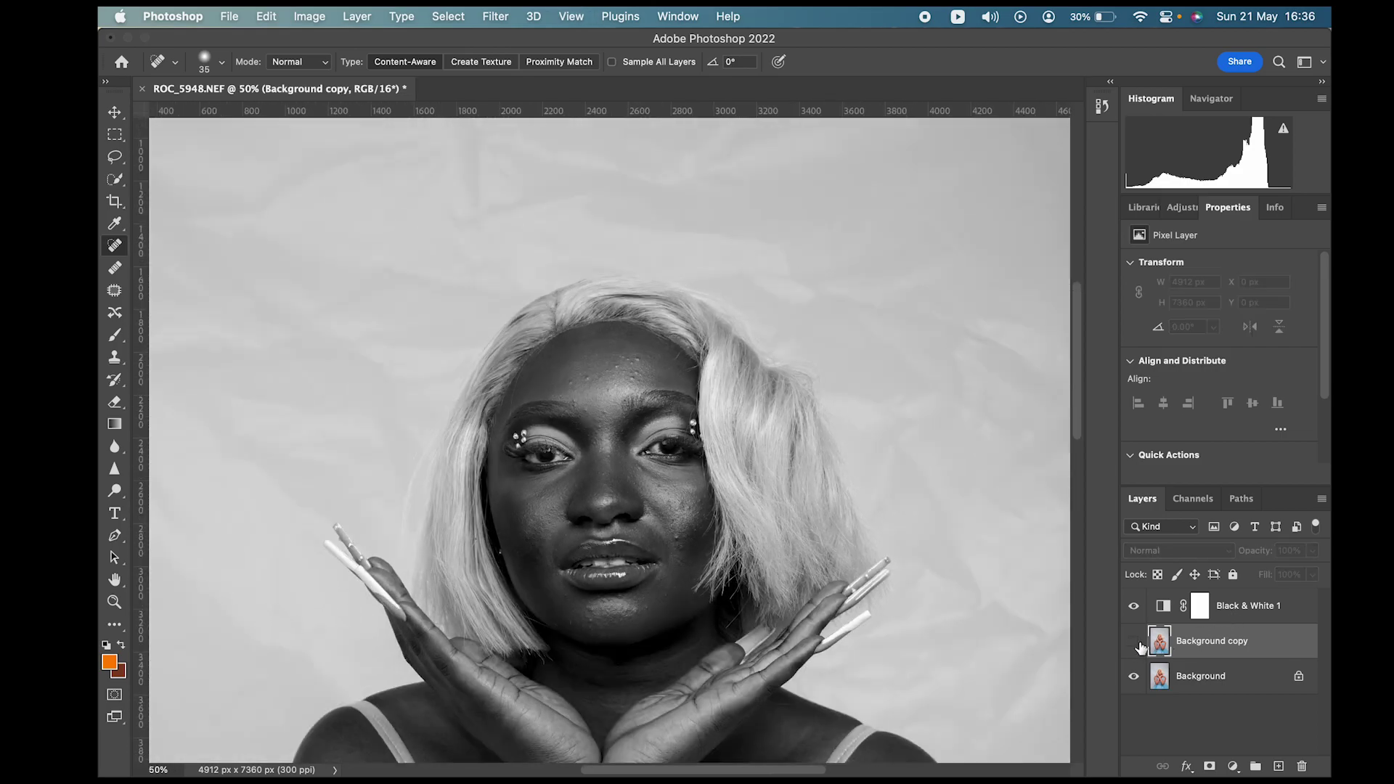
left_click(1134, 611)
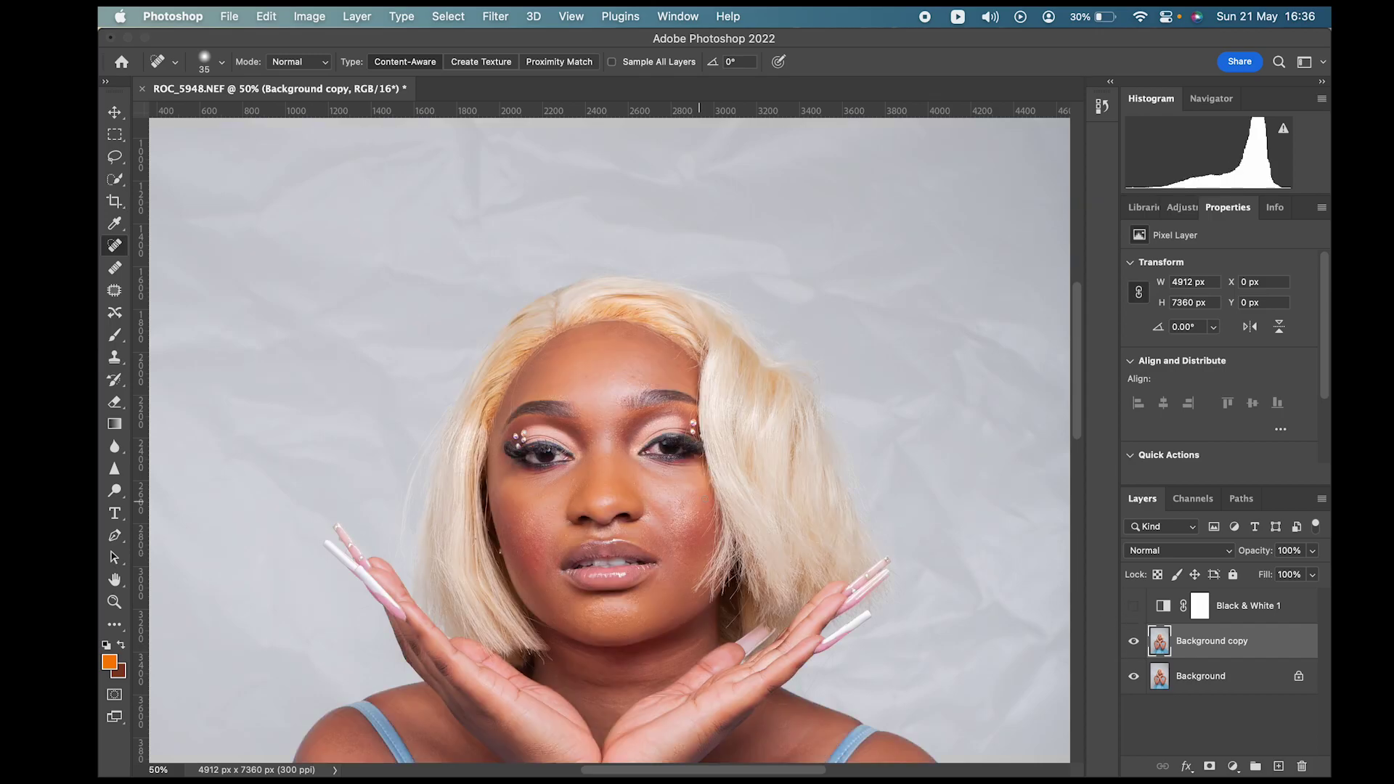
Step: Spot-heal the leftover marks on the forehead, cheek and chin in the colour view of the Background copy
left_click(114, 602)
left_click(617, 464)
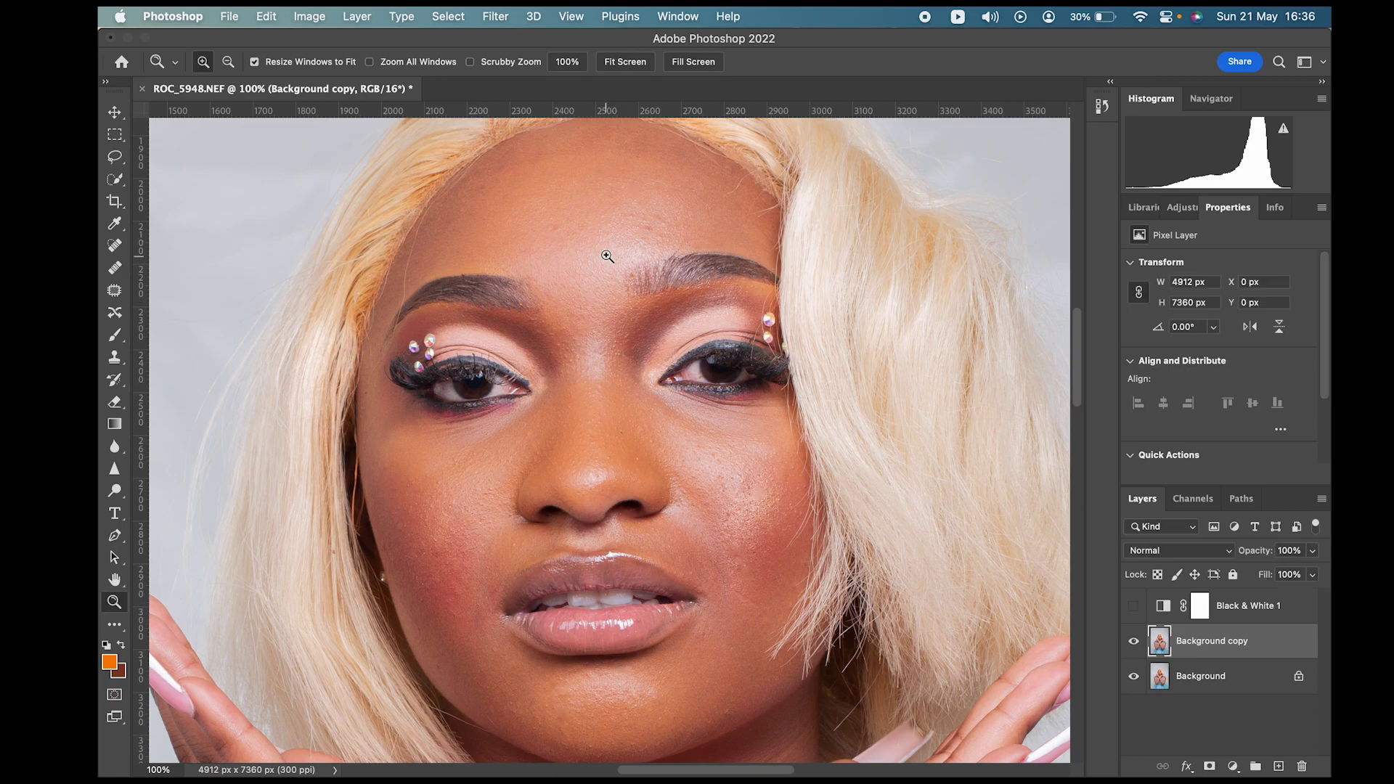
key("j")
left_click(556, 228)
left_click(650, 225)
left_click(660, 239)
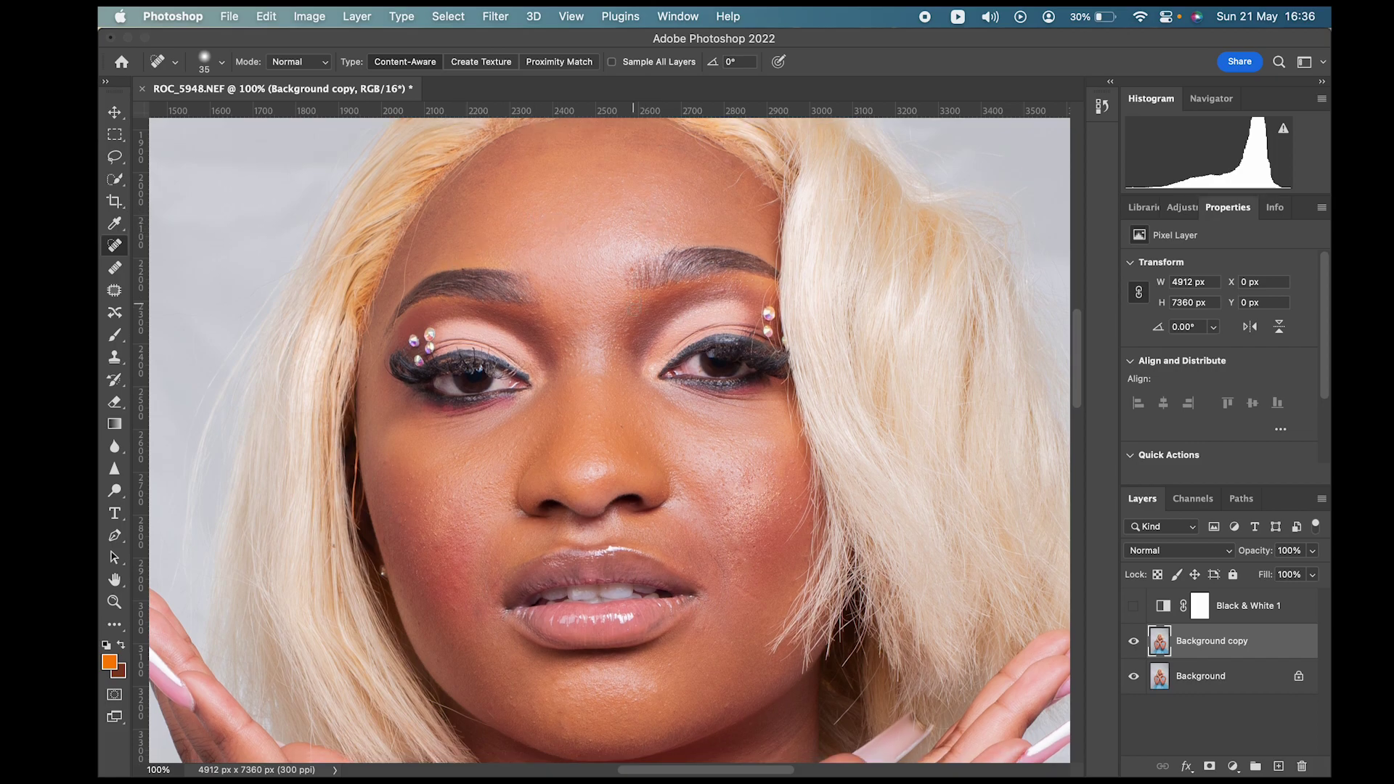
scroll(511, 383, "down", 2)
left_click(448, 560)
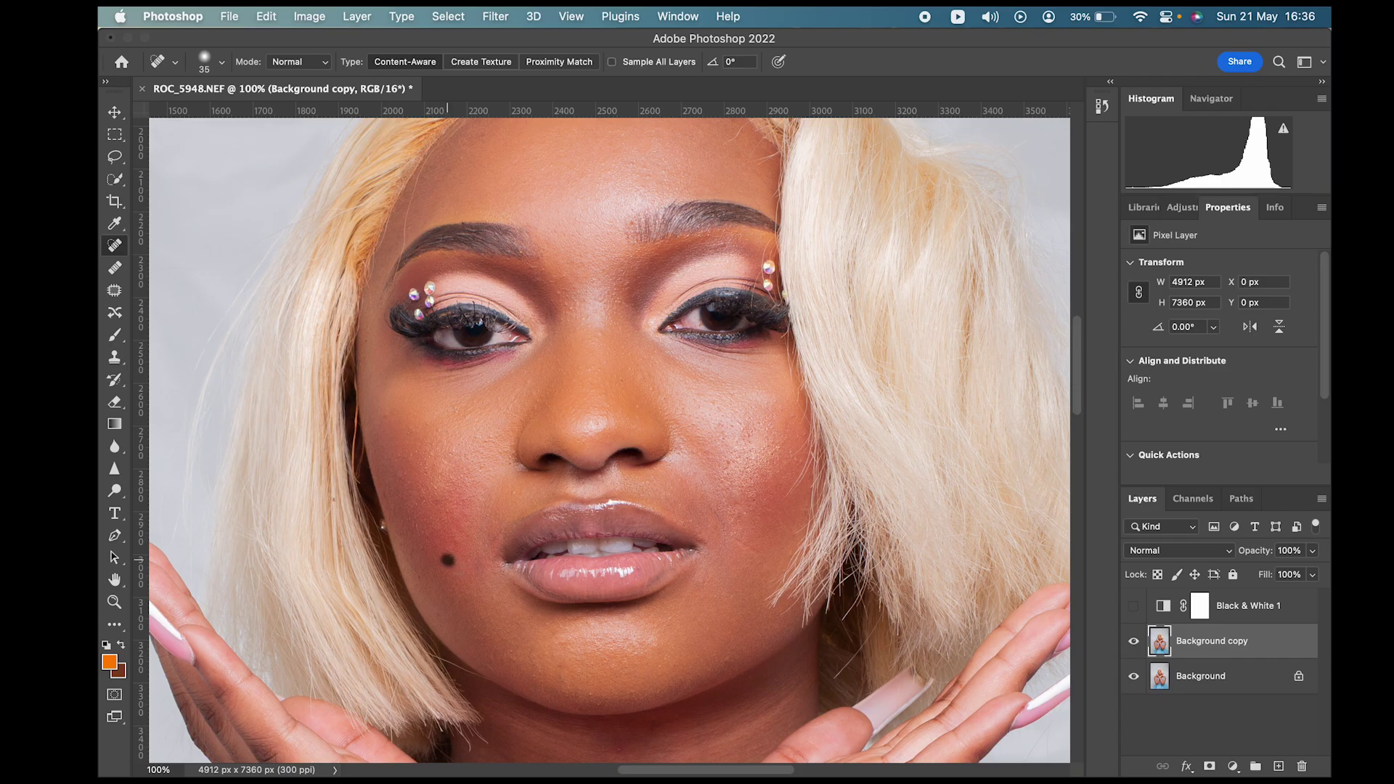
left_click(652, 641)
Step: Compare the retouched copy with the original, and merge the Background copy and Background layers
scroll(787, 470, "up", 5)
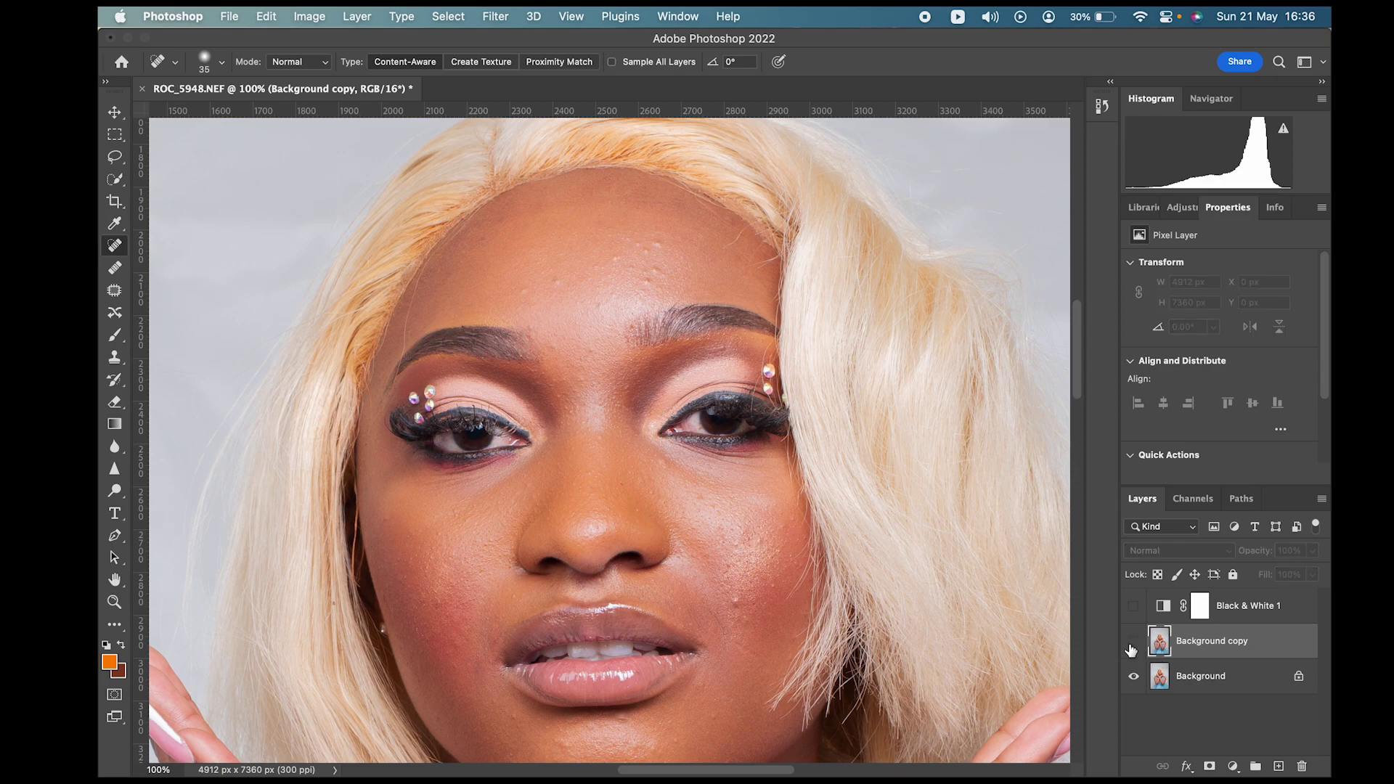
left_click(1189, 695, "shift")
right_click(1189, 695)
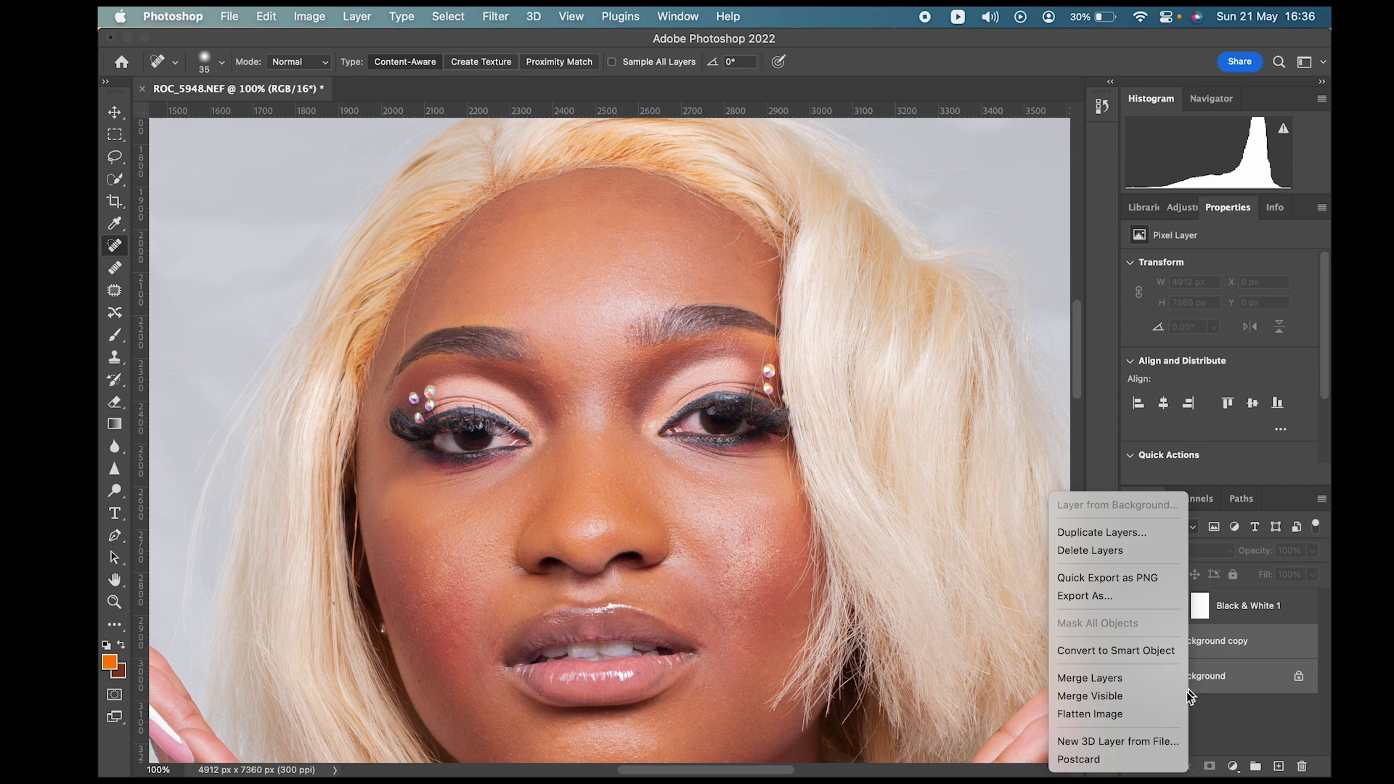
left_click(1149, 678)
scroll(477, 484, "down", 2)
scroll(477, 484, "up", 2)
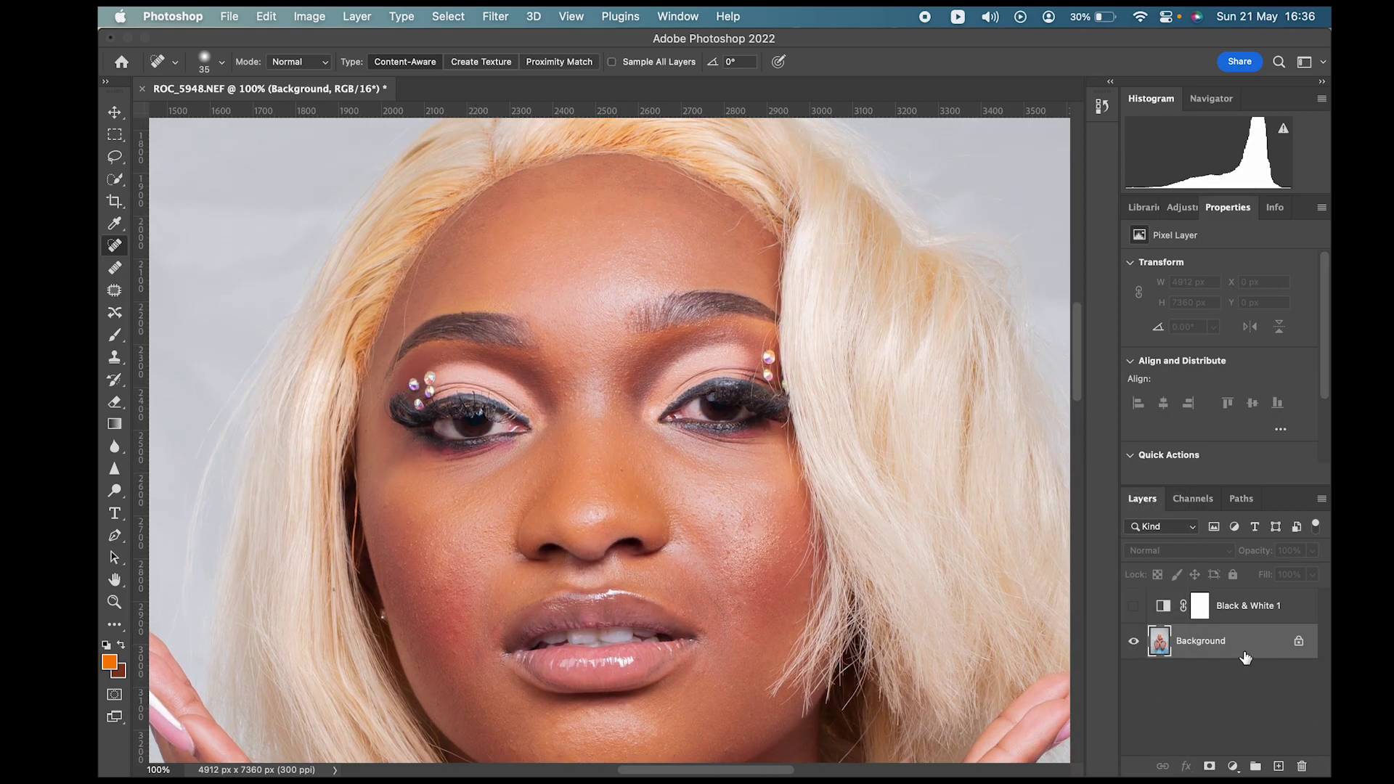
Step: Duplicate the Background layer twice and hide the upper copy
left_click_drag(1246, 656, 1279, 766)
left_click_drag(1228, 652, 1279, 766)
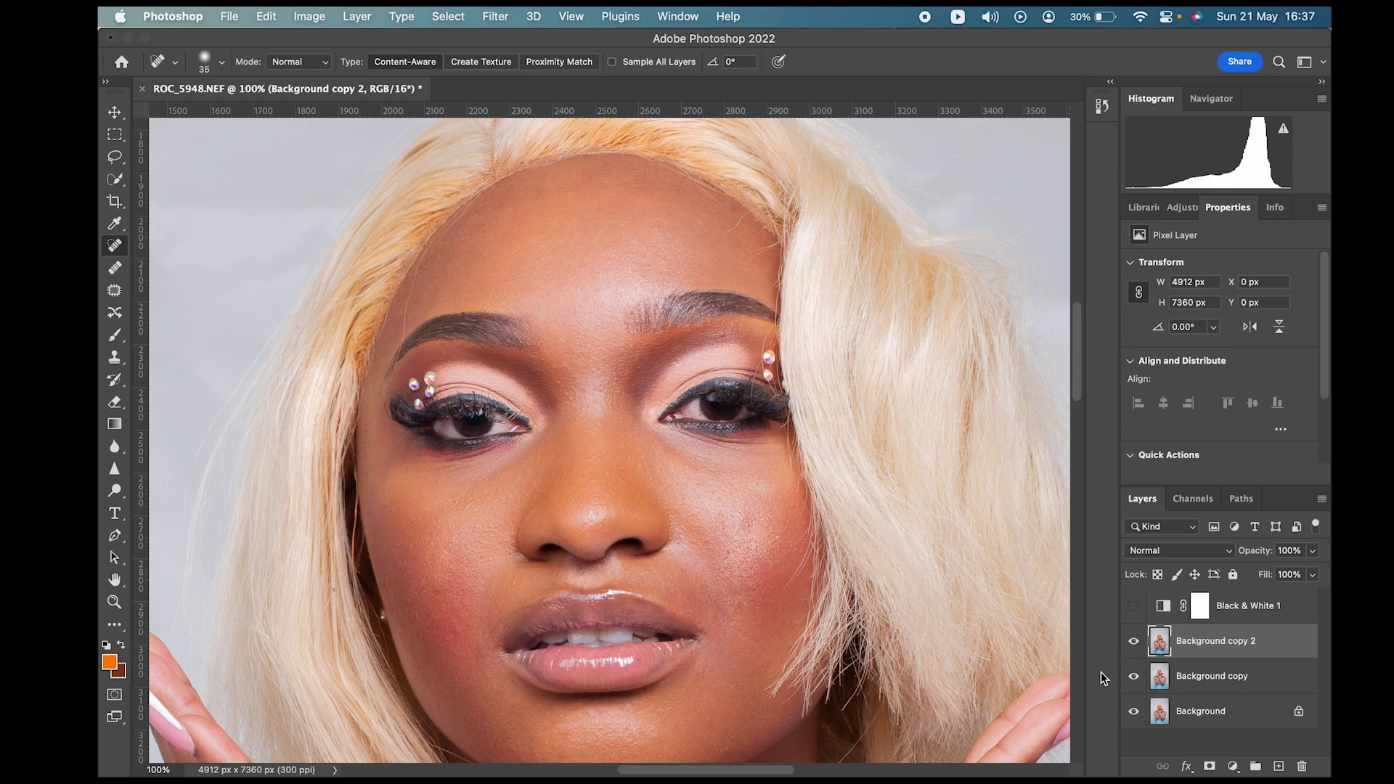
left_click(1135, 642)
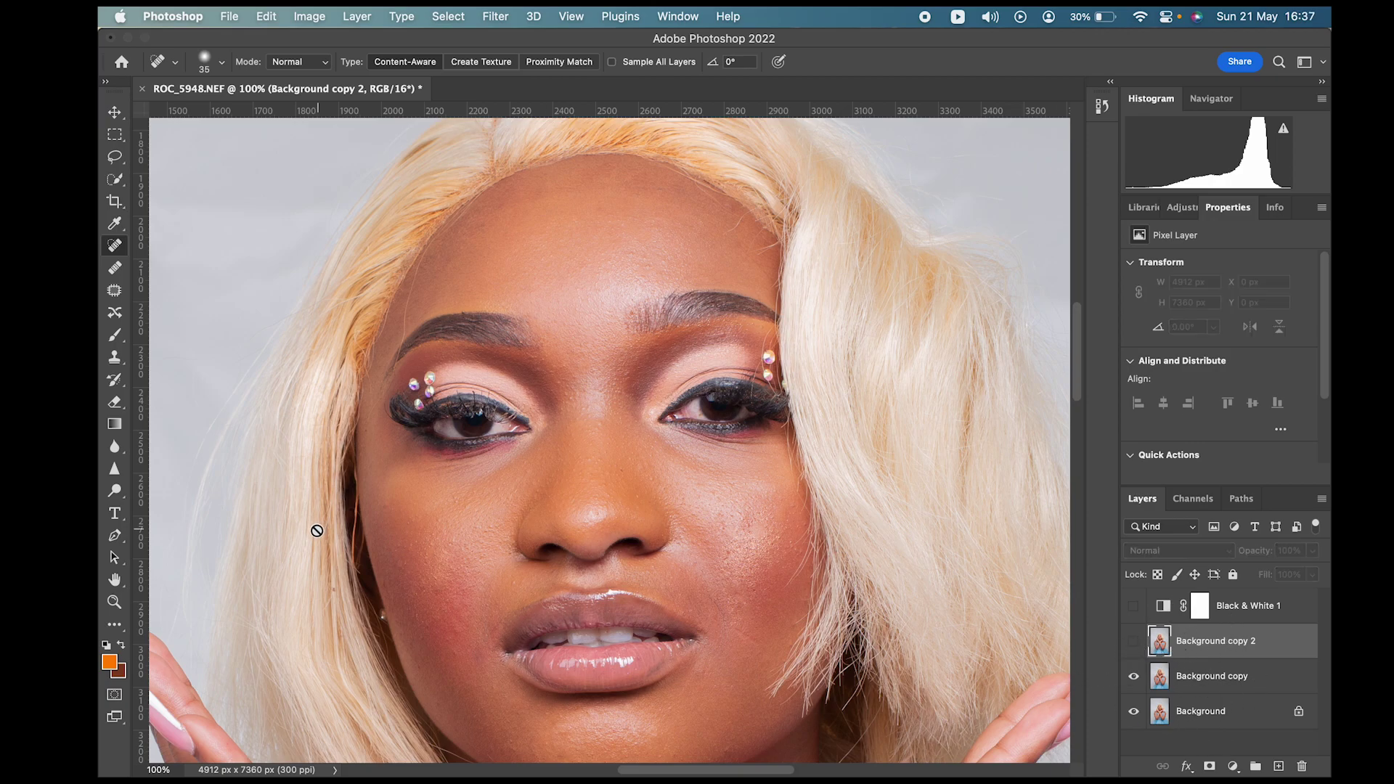
Step: Select the Background copy layer and open the Gaussian Blur filter for it
left_click(114, 602)
scroll(652, 460, "down", 3)
left_click(668, 444)
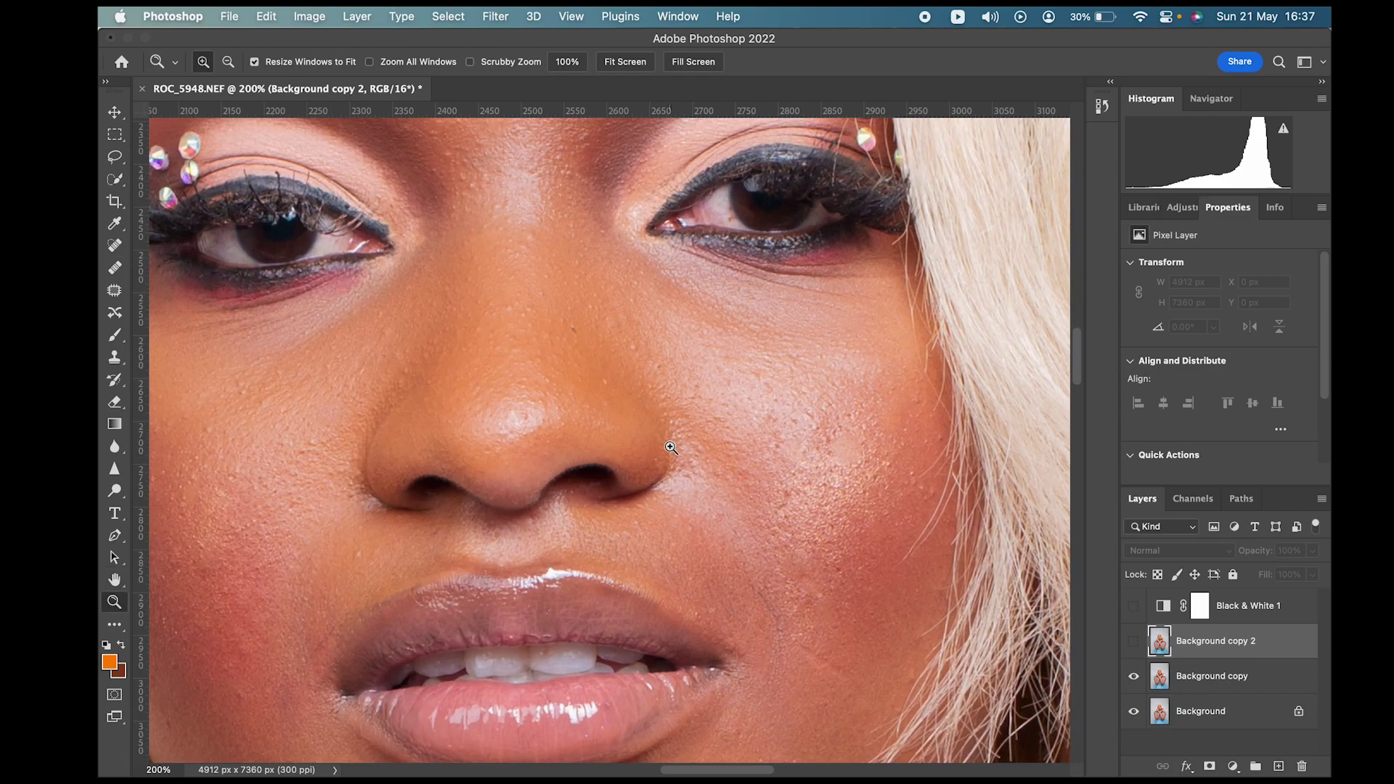
left_click(669, 444, "alt")
scroll(668, 444, "up", 1)
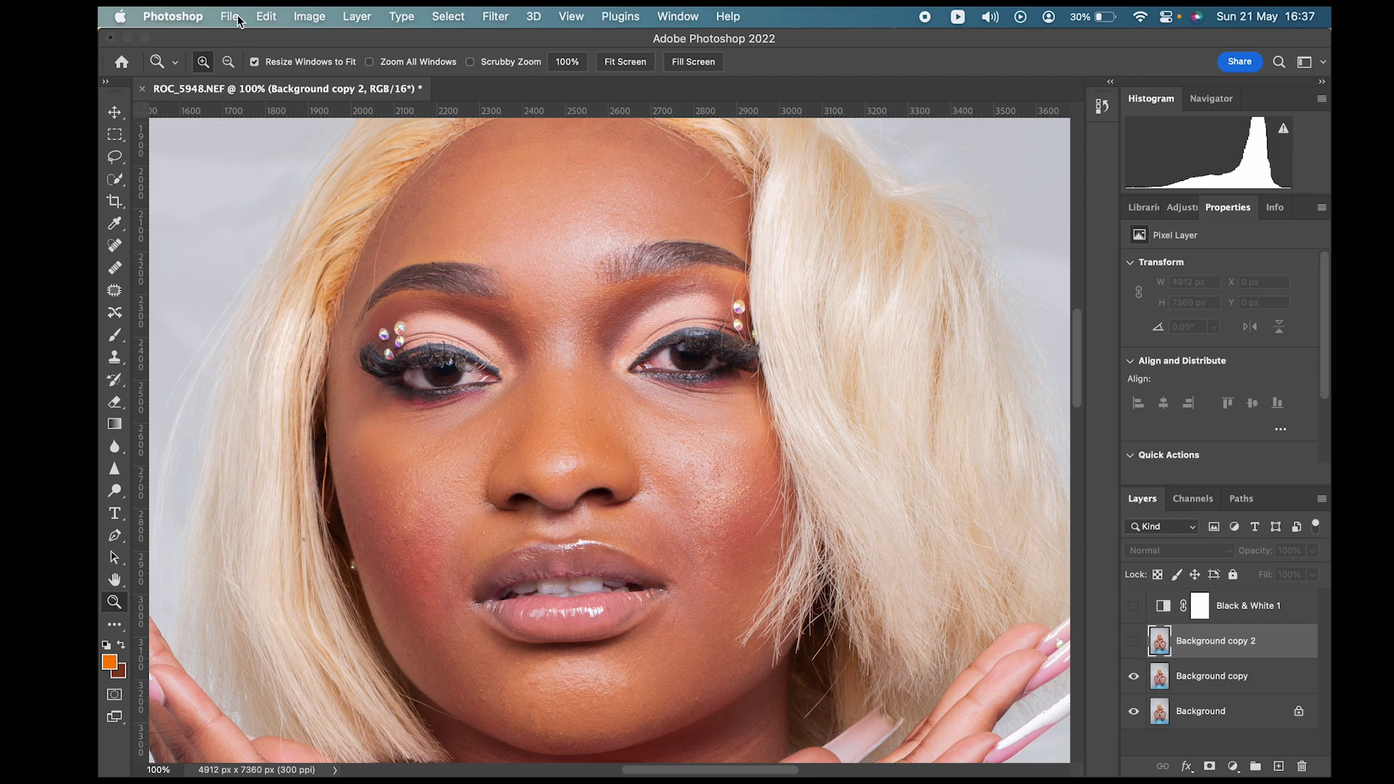
left_click(496, 16)
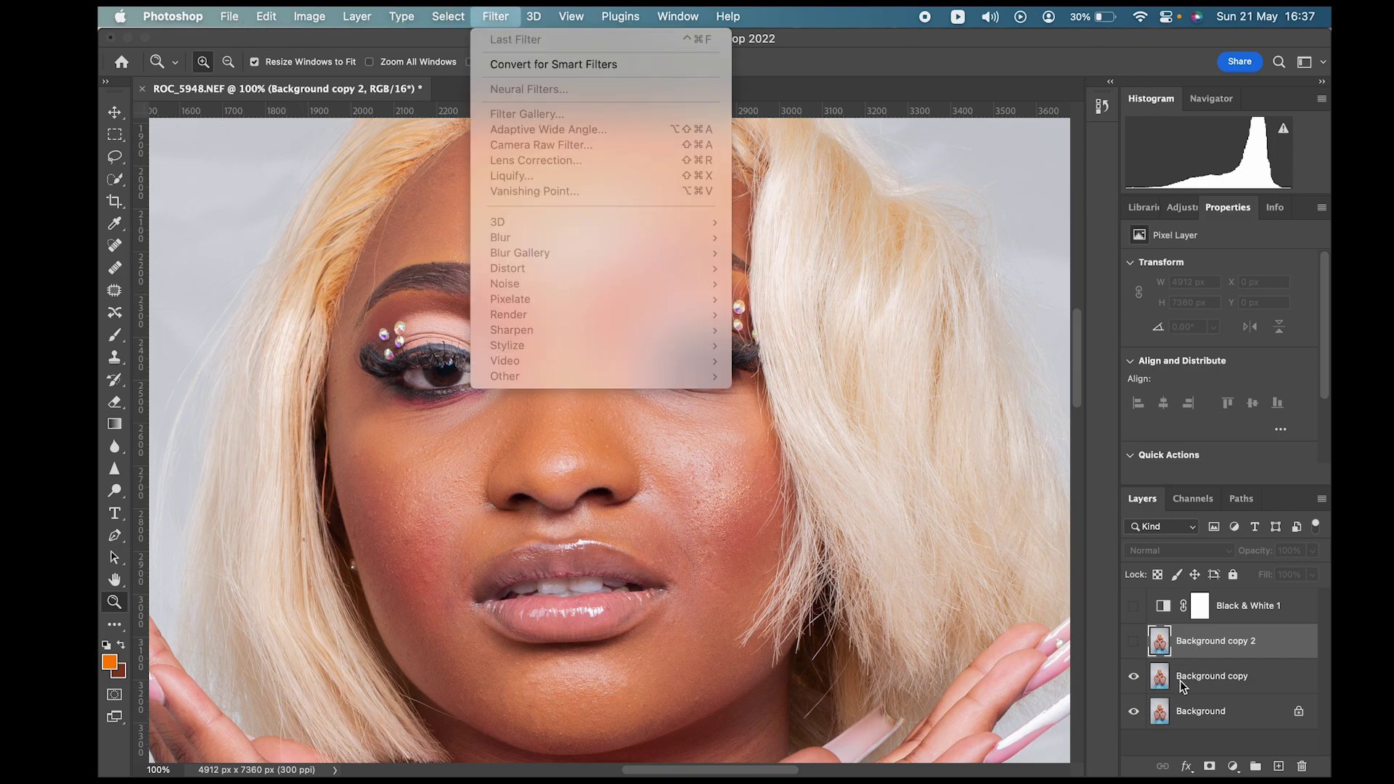
left_click(1202, 690)
left_click(1201, 681)
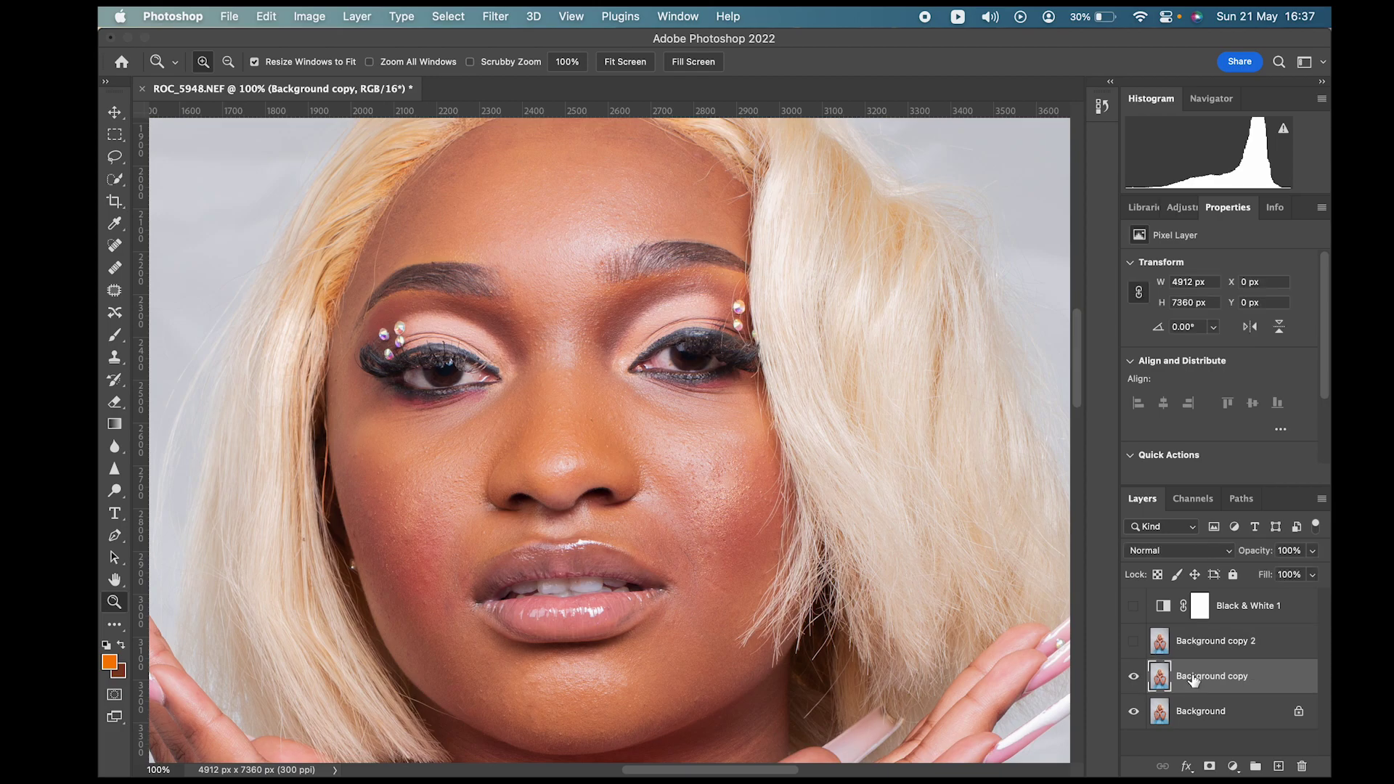
left_click(495, 16)
mouse_move(542, 241)
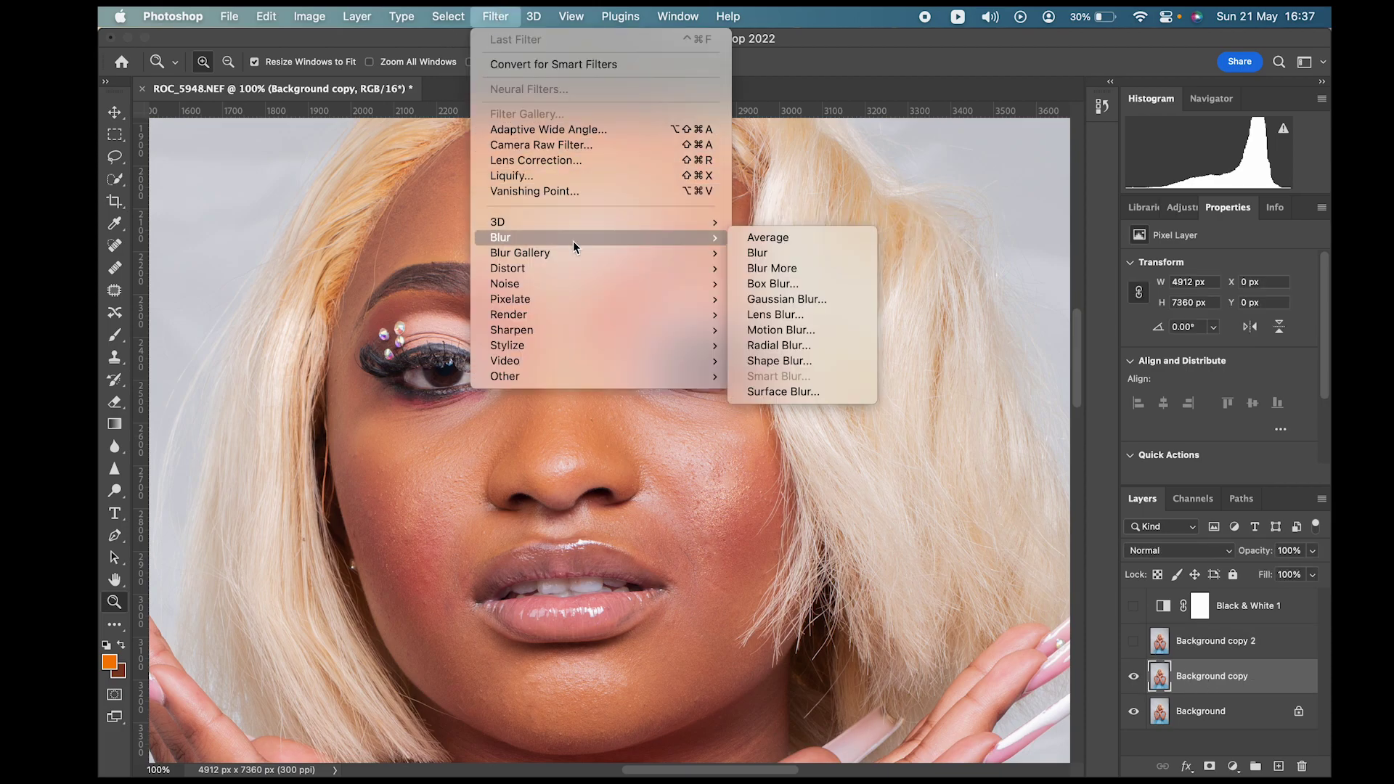
left_click(783, 300)
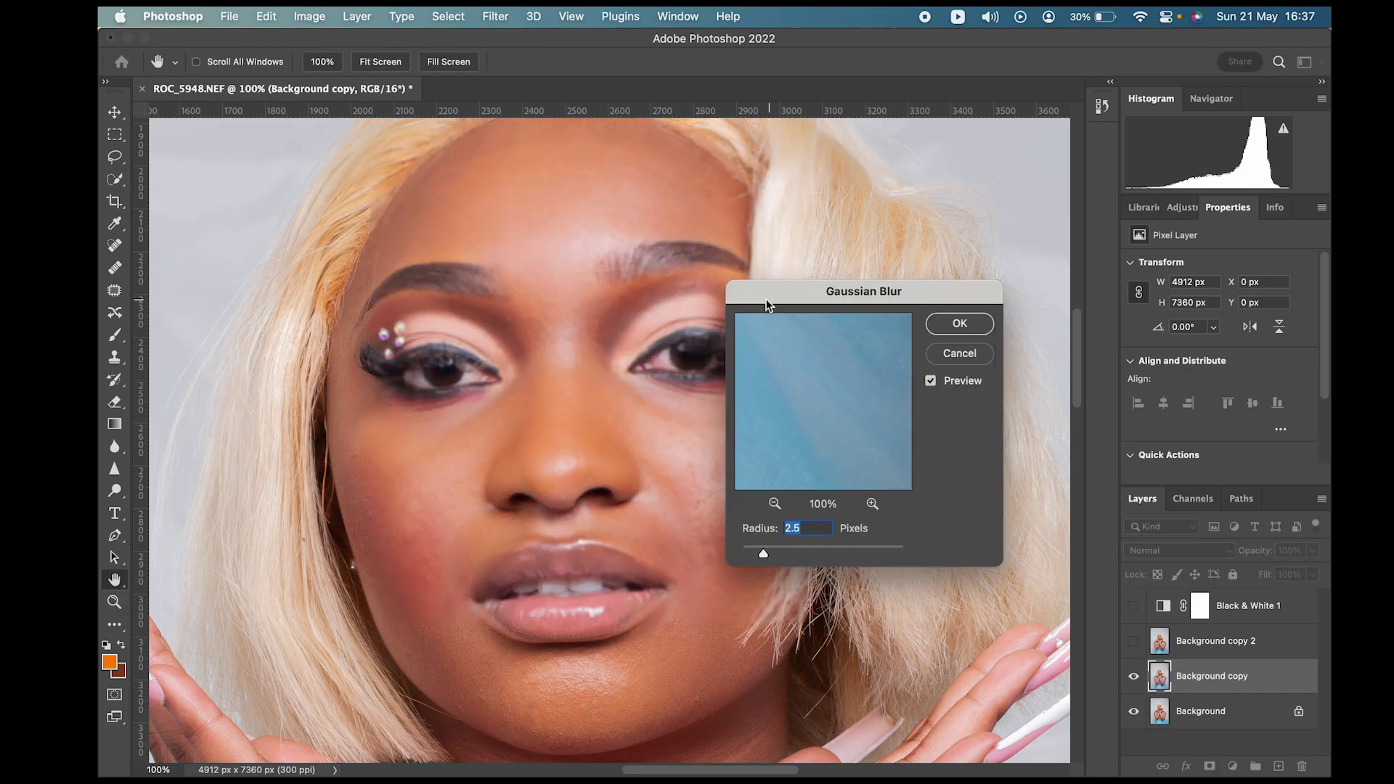
Step: Compare Gaussian Blur radii between 0.1 and 2.8 pixels, and apply a low radius that just softens the skin texture on the Background copy
left_click_drag(768, 282, 844, 196)
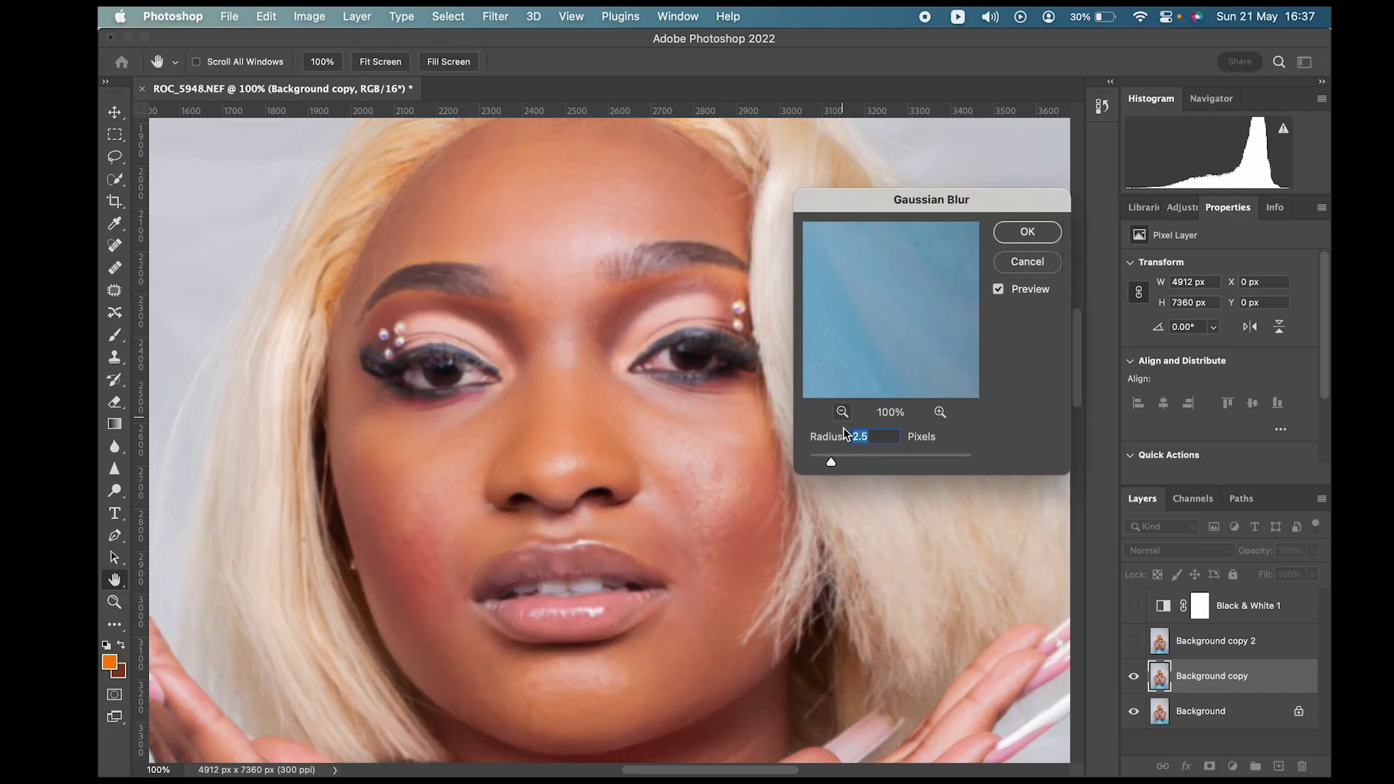
left_click_drag(831, 463, 751, 467)
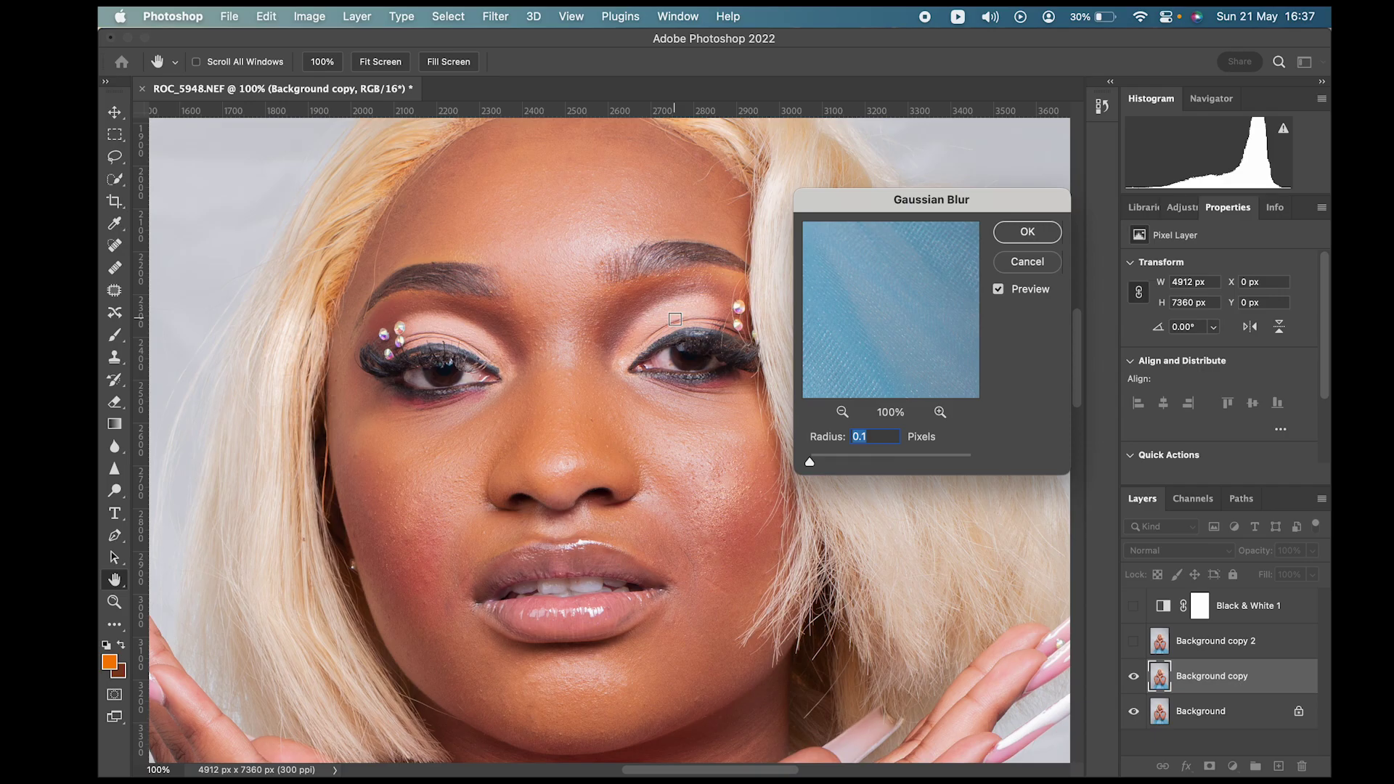
left_click_drag(809, 461, 824, 462)
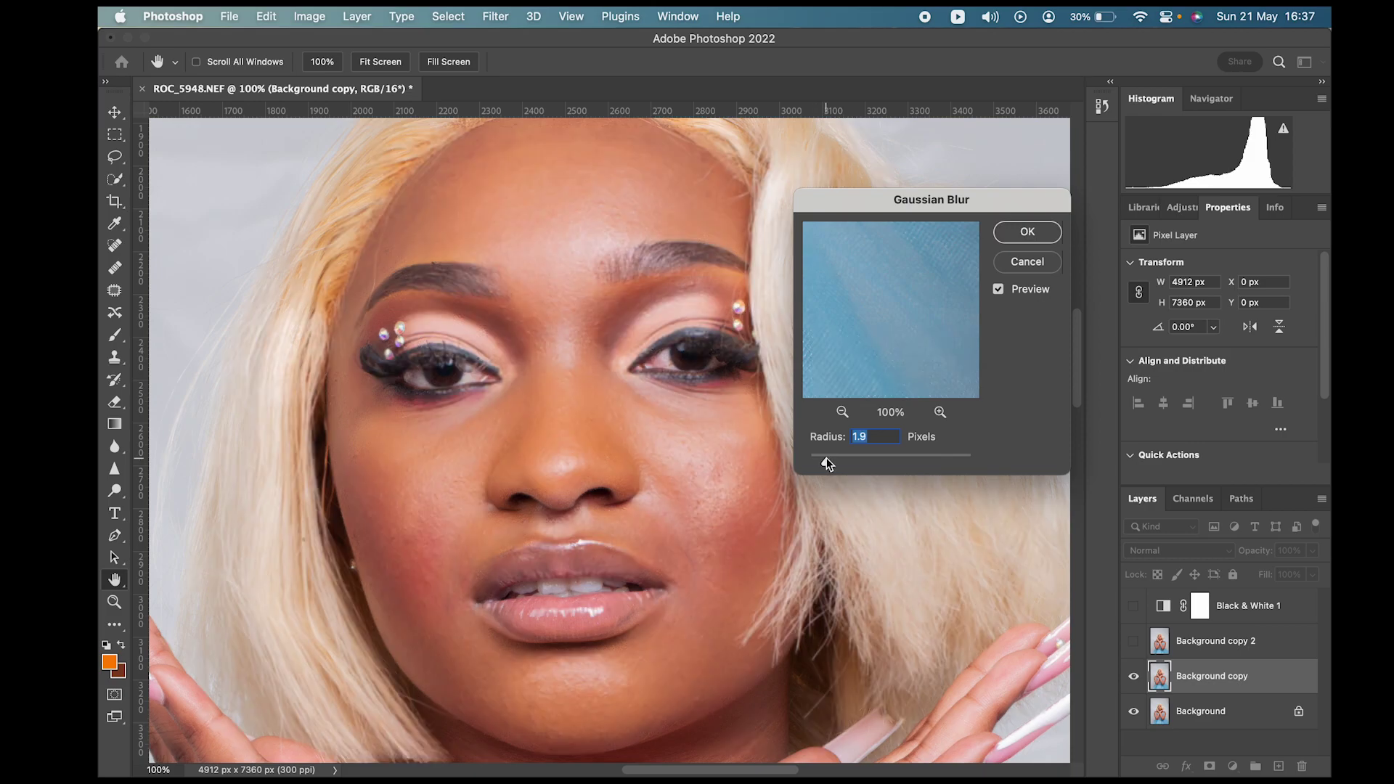
left_click_drag(827, 457, 765, 459)
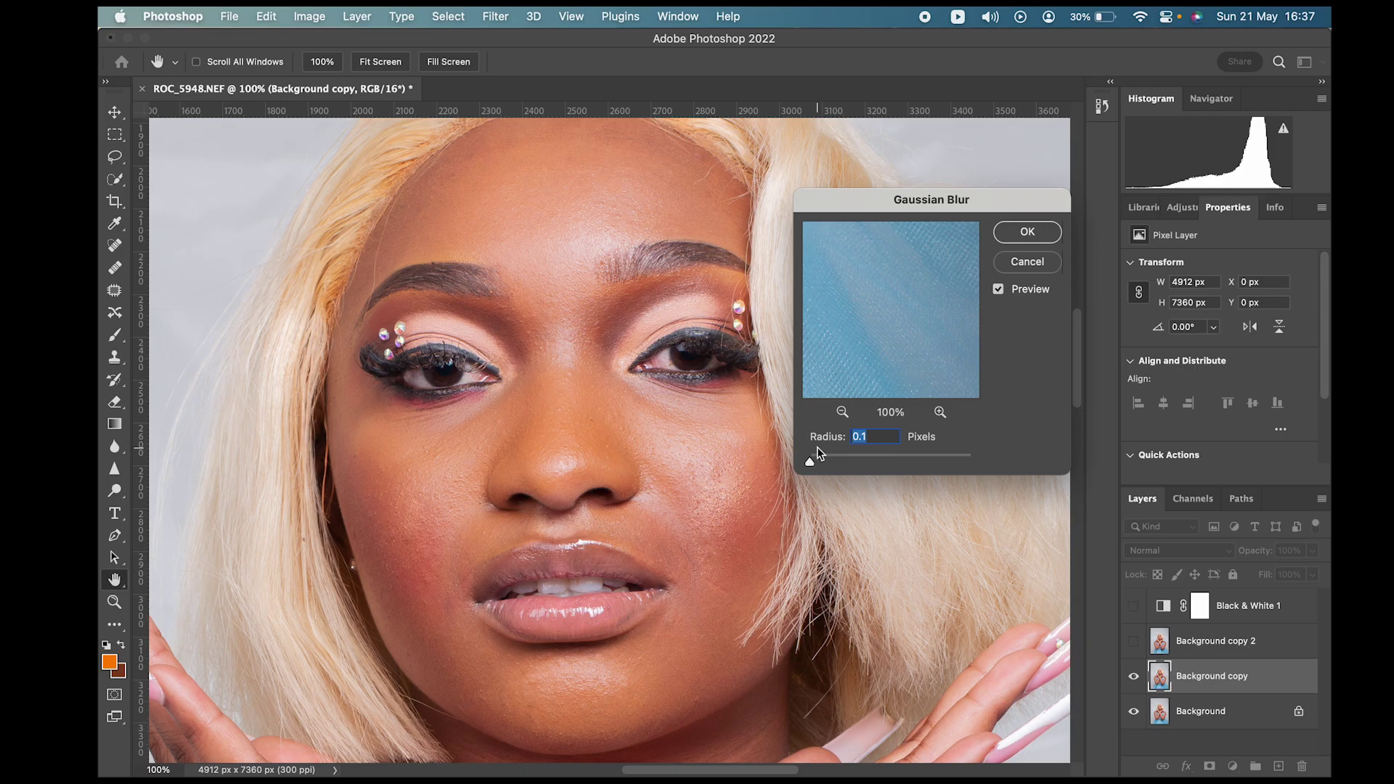
left_click_drag(819, 453, 828, 459)
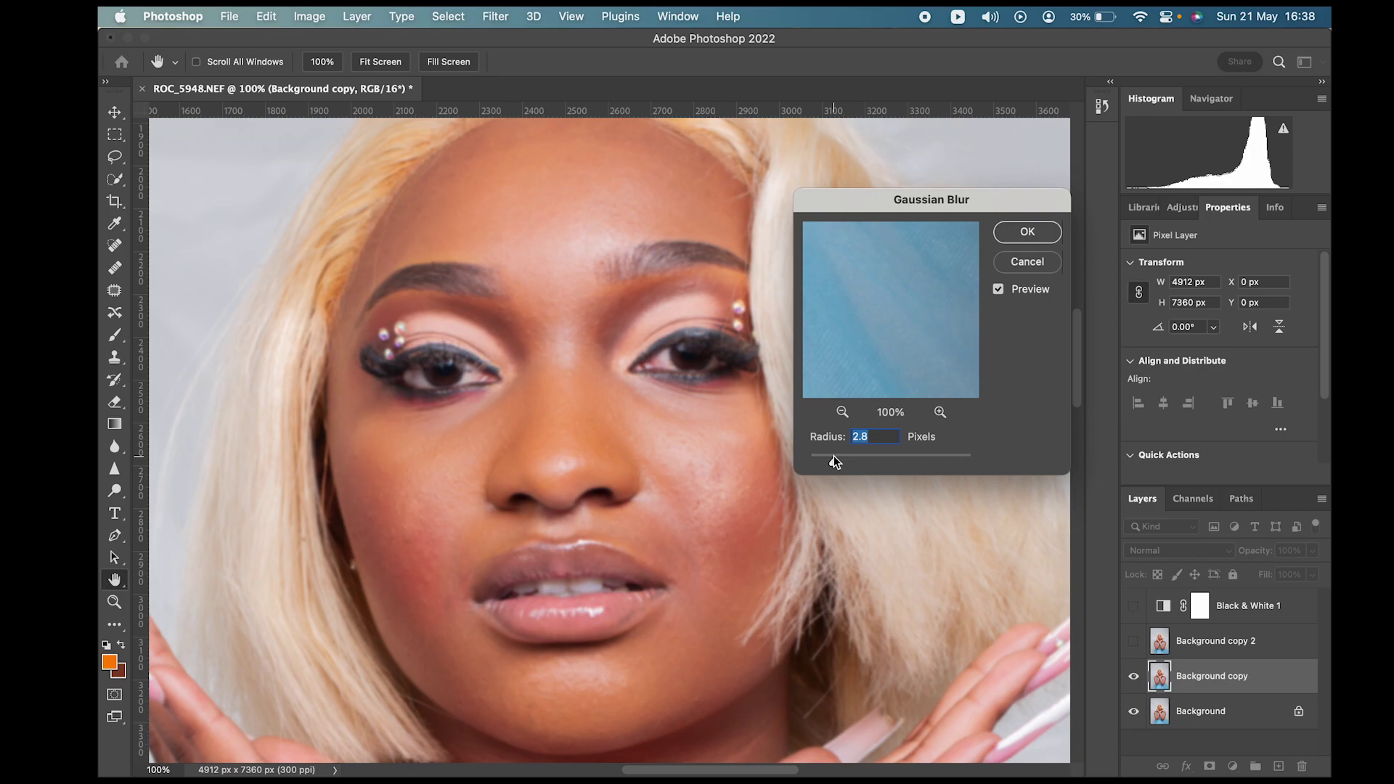
mouse_move(839, 459)
left_mouse_down()
mouse_move(800, 465)
mouse_move(828, 456)
left_mouse_up()
left_click(1039, 236)
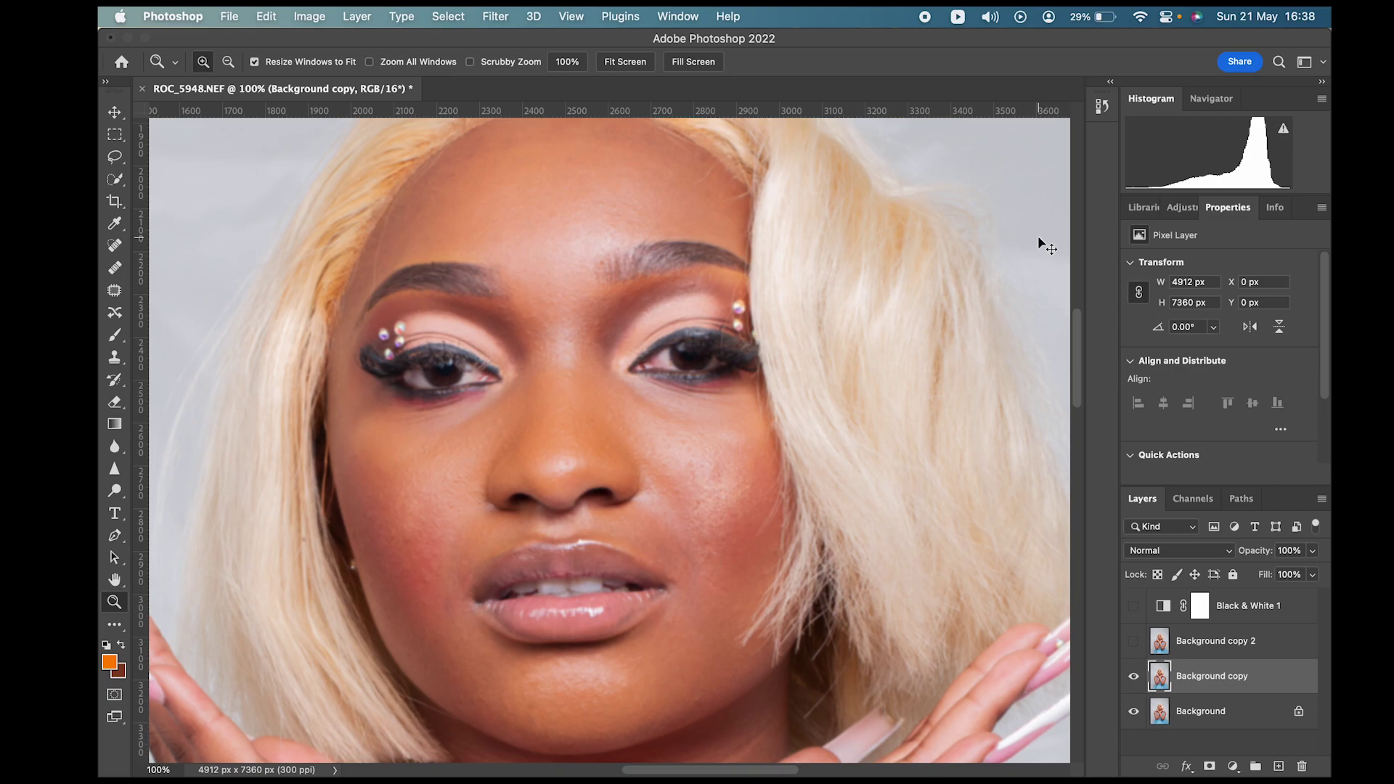
Step: Examine the blurred Background copy across the whole figure and close up on the face
key("super+minus")
key("super+minus")
key("super+minus")
key("super+minus")
left_click(1134, 641)
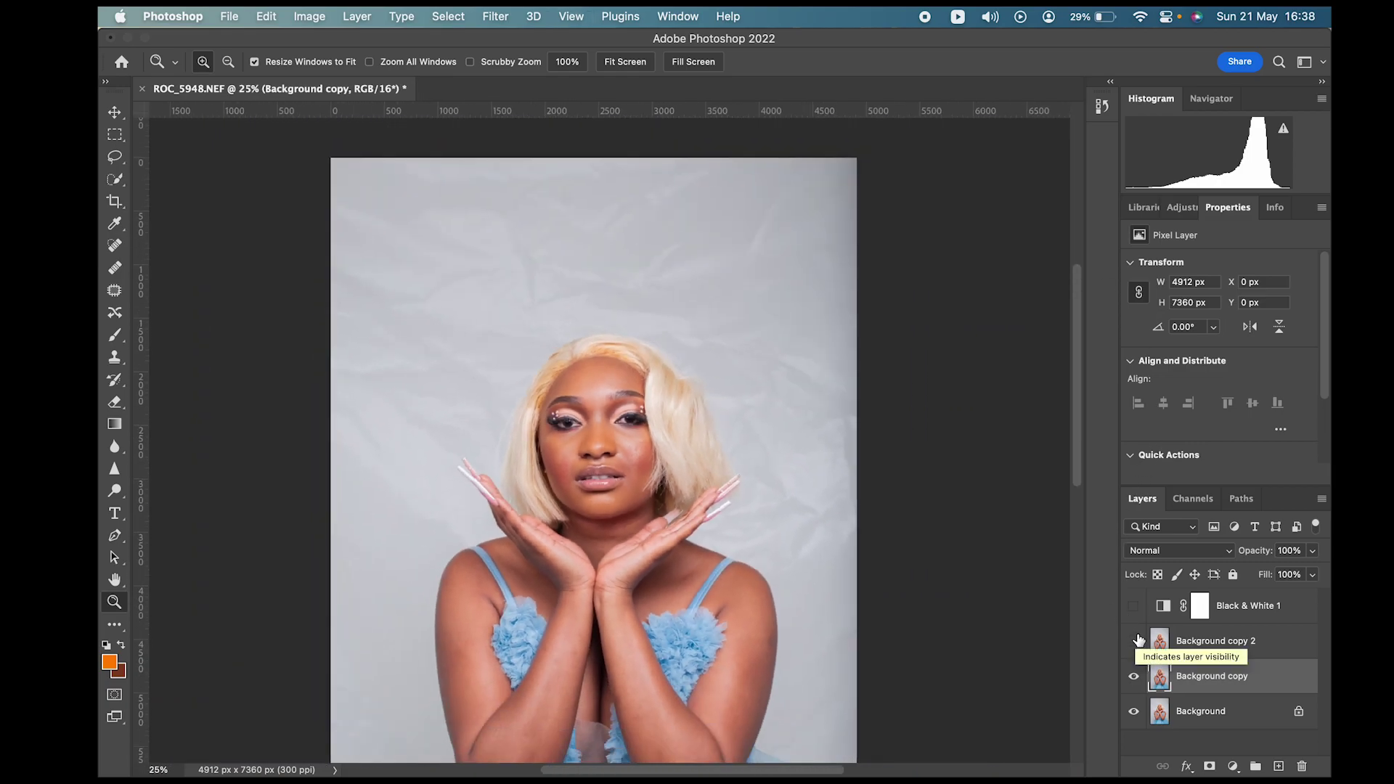
scroll(811, 636, "down", 3)
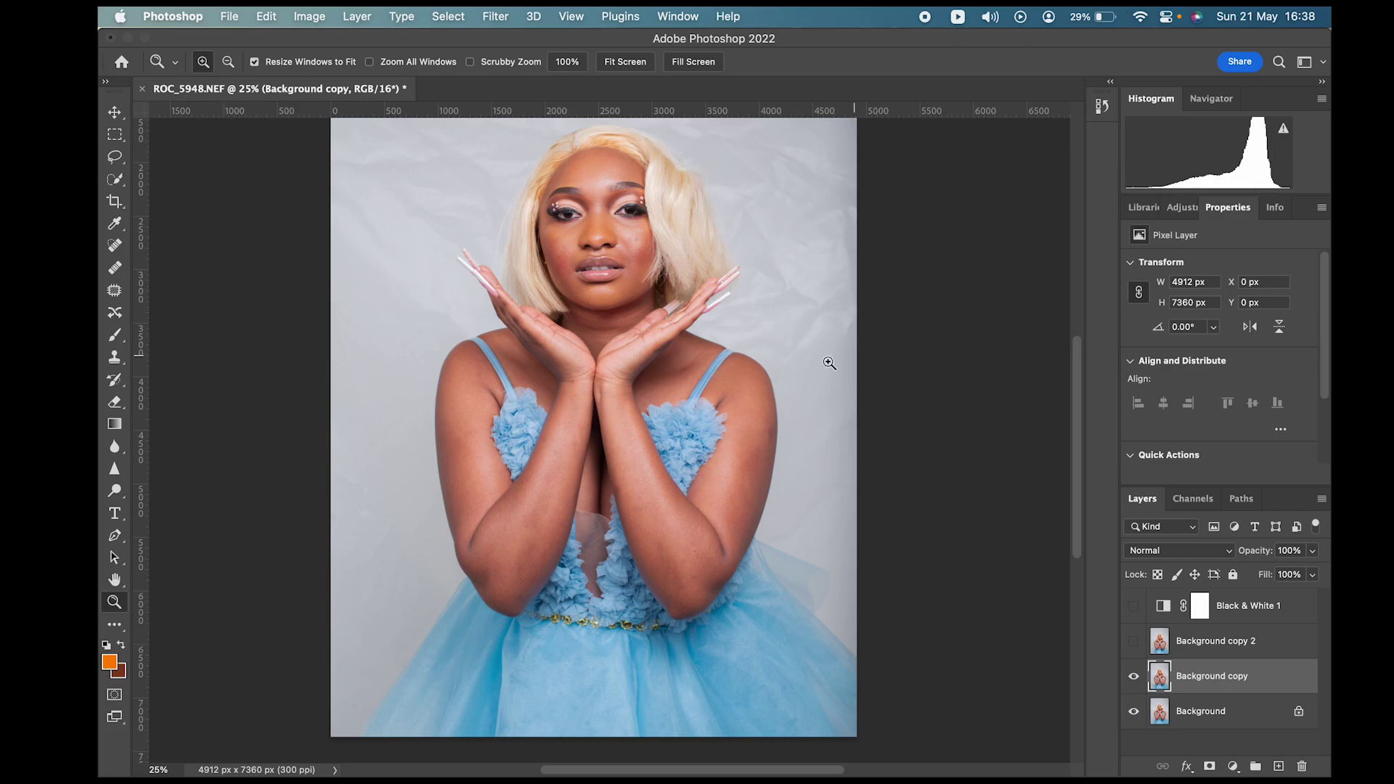
scroll(510, 374, "up", 2)
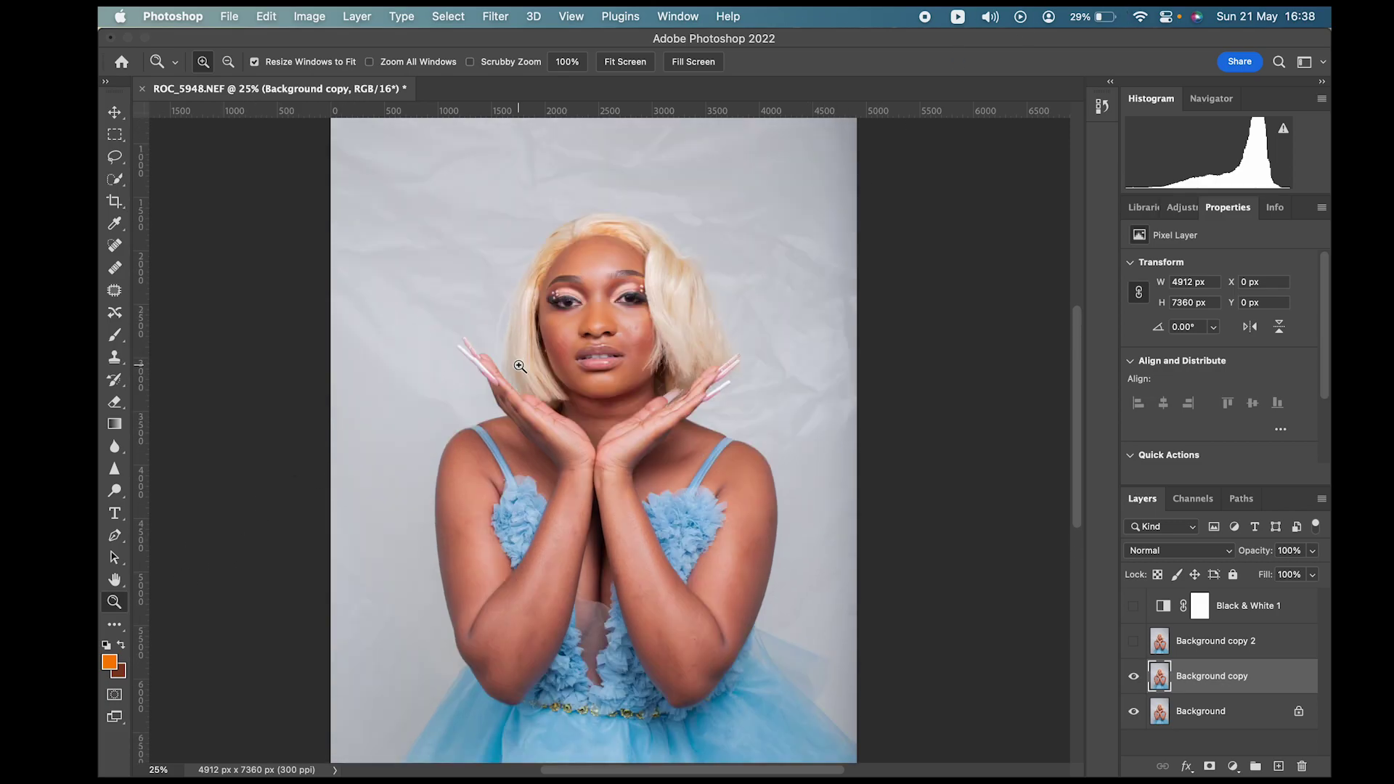
left_click(594, 351)
left_click(595, 350)
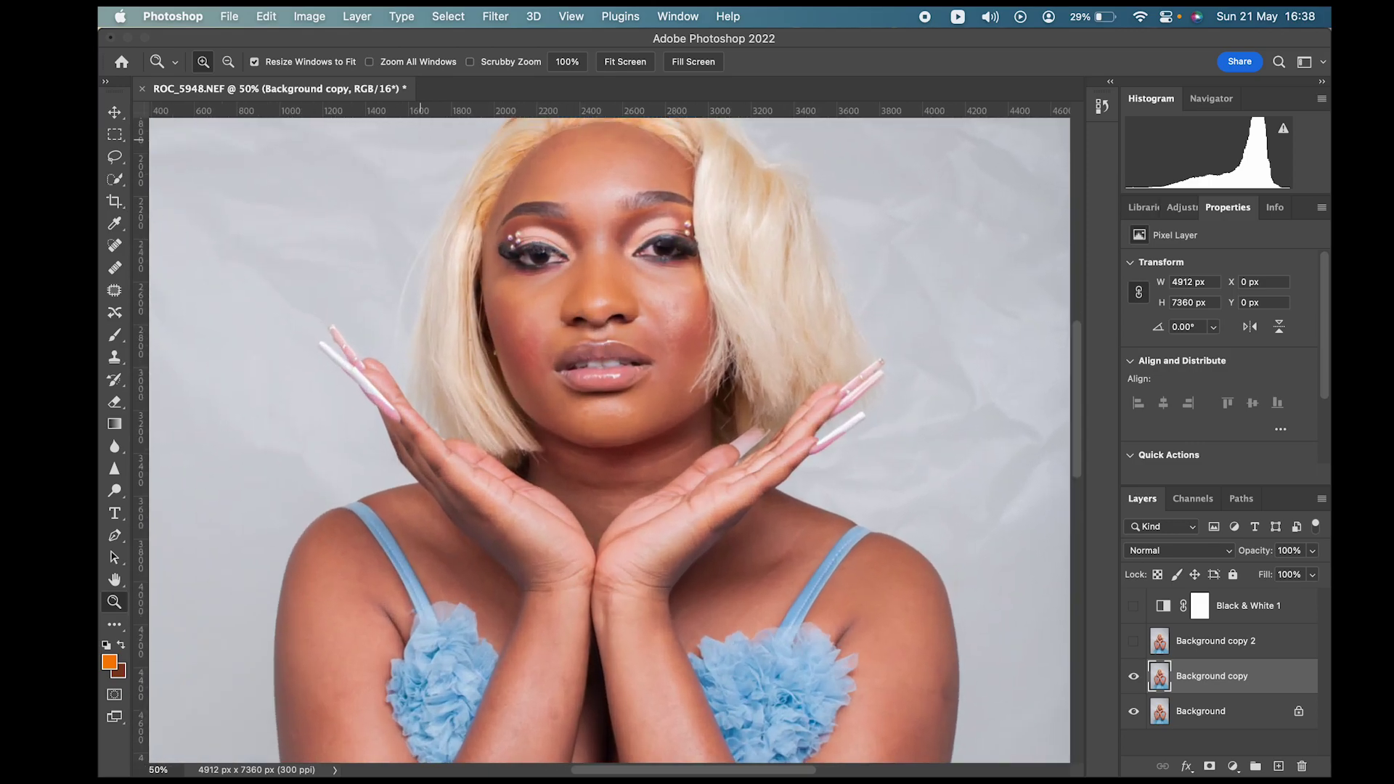
left_click(596, 349)
left_click(599, 348)
scroll(599, 348, "down", 2)
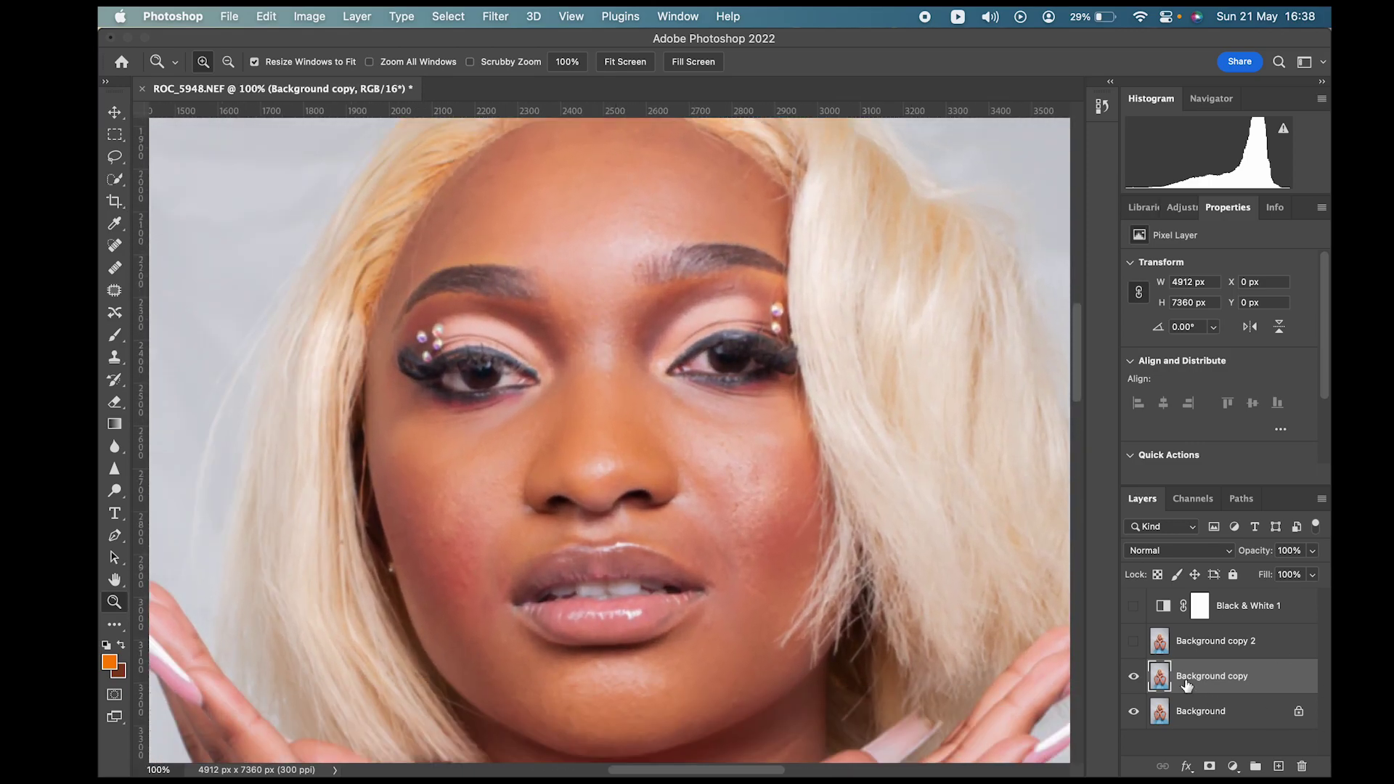
Step: Show and select Background copy 2, and open Apply Image with Background copy as its source layer
left_click(1133, 643)
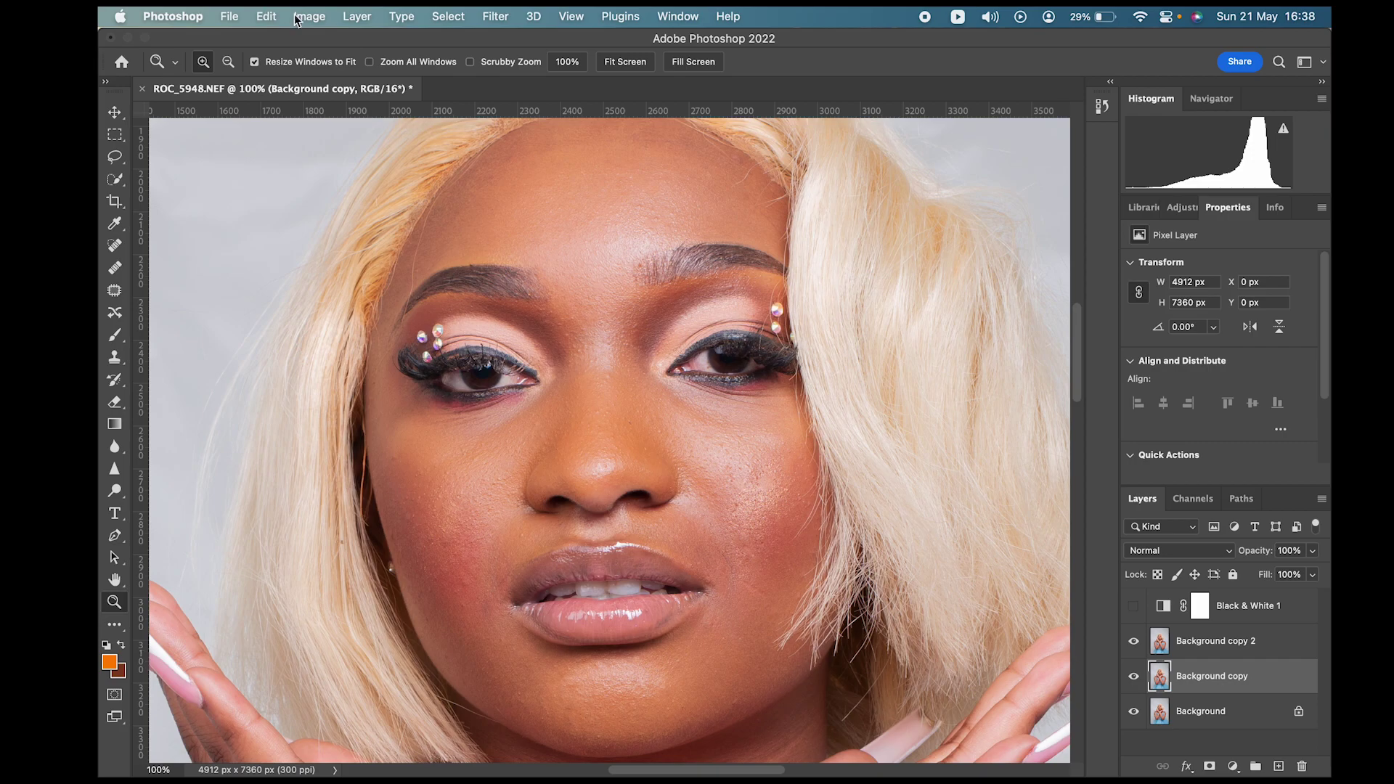
left_click(1209, 646)
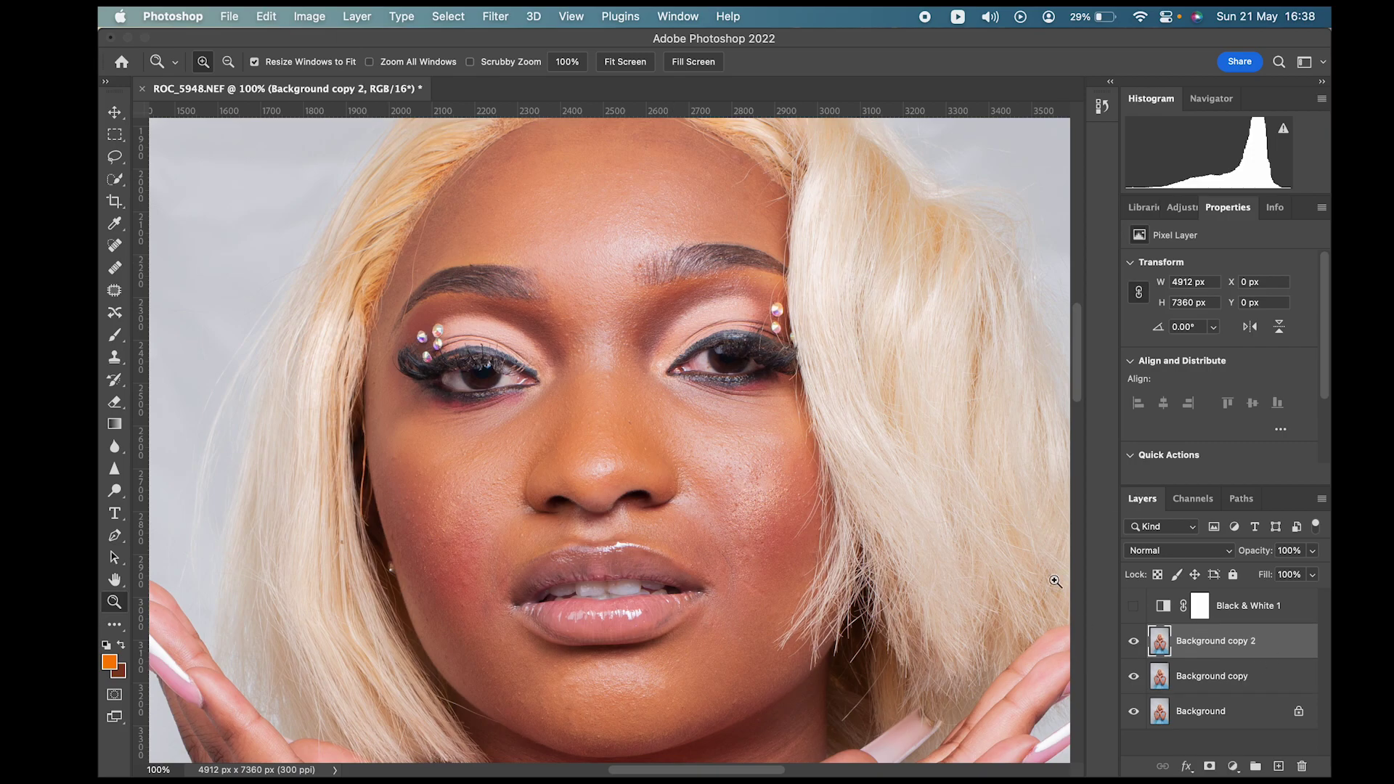
left_click(324, 17)
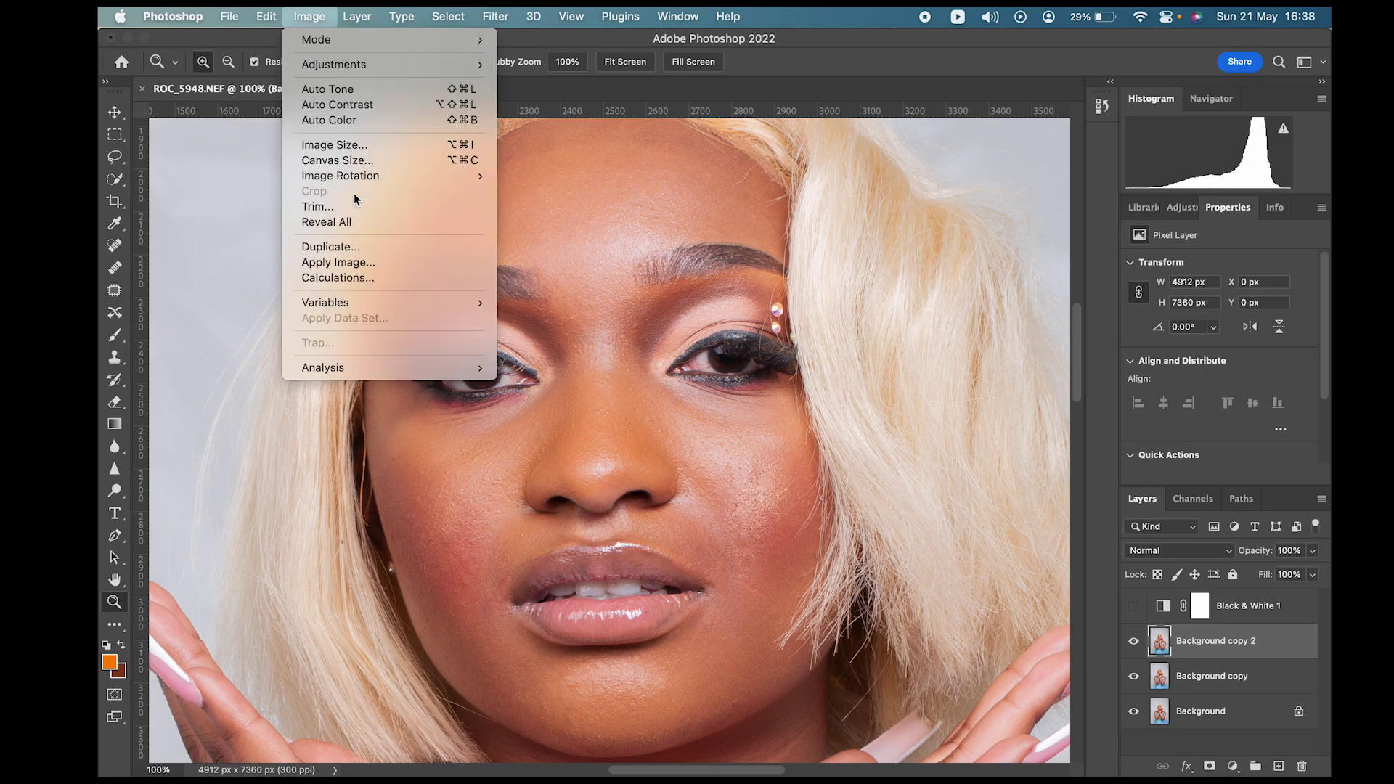
left_click(353, 263)
left_click_drag(973, 543, 1003, 244)
left_click(1043, 282)
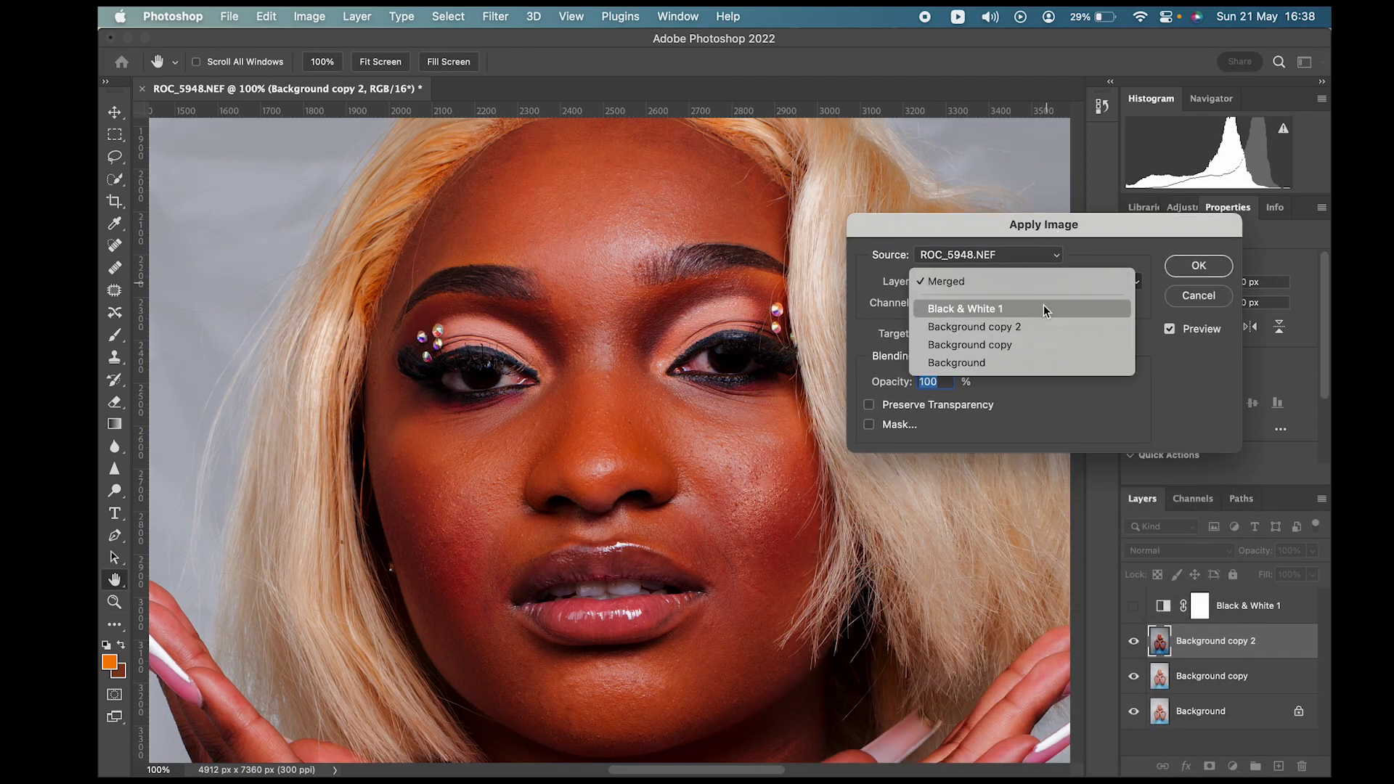
left_click(1039, 344)
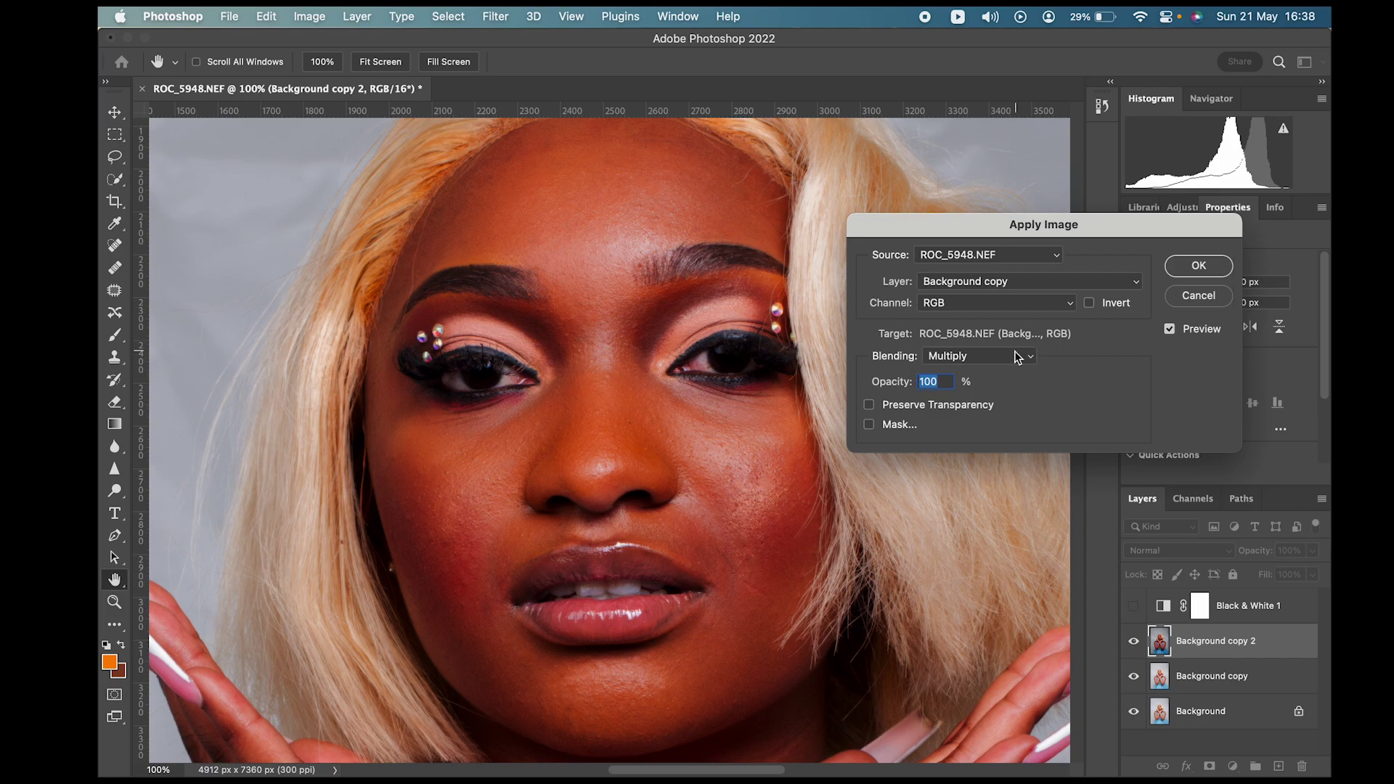
Step: Apply the blurred layer to Background copy 2 with Subtract blending, scale 2 and offset 128
left_click(1018, 356)
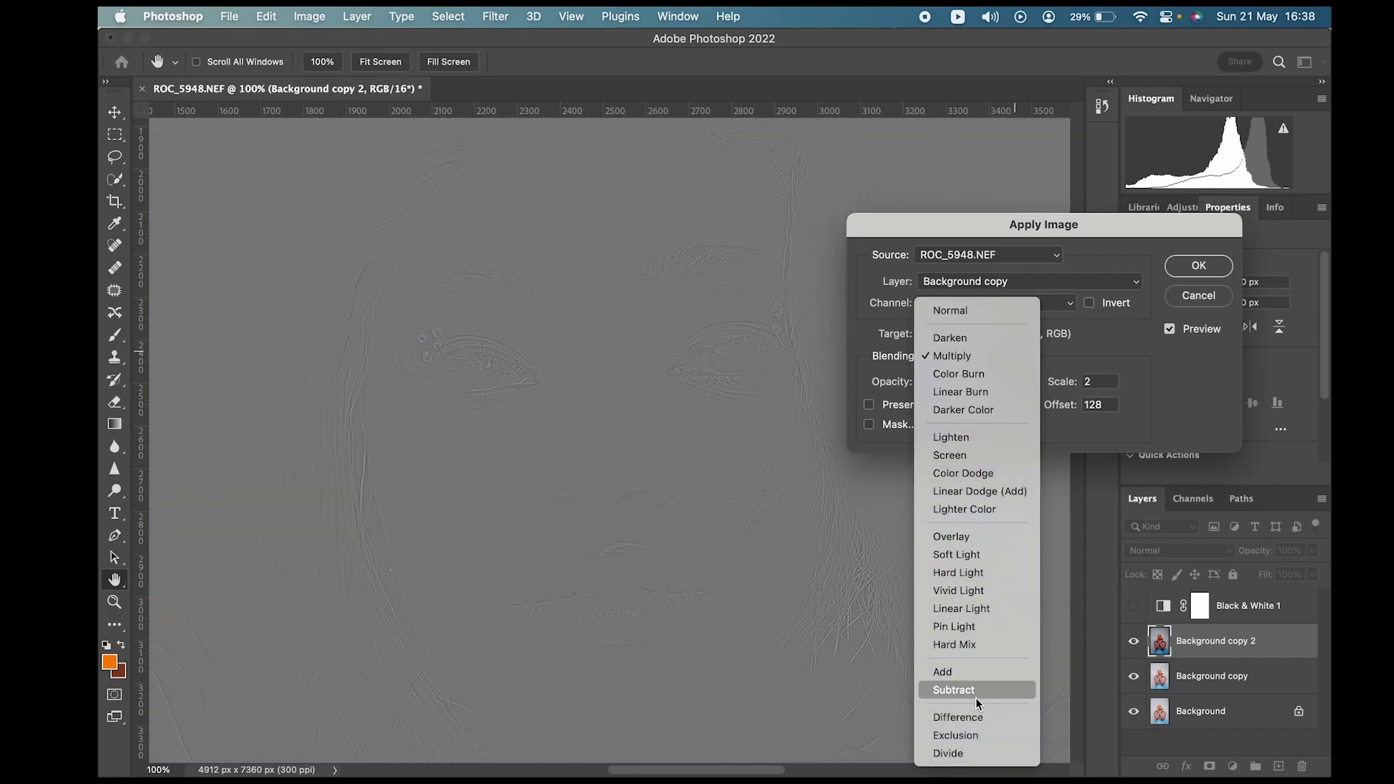
left_click(975, 697)
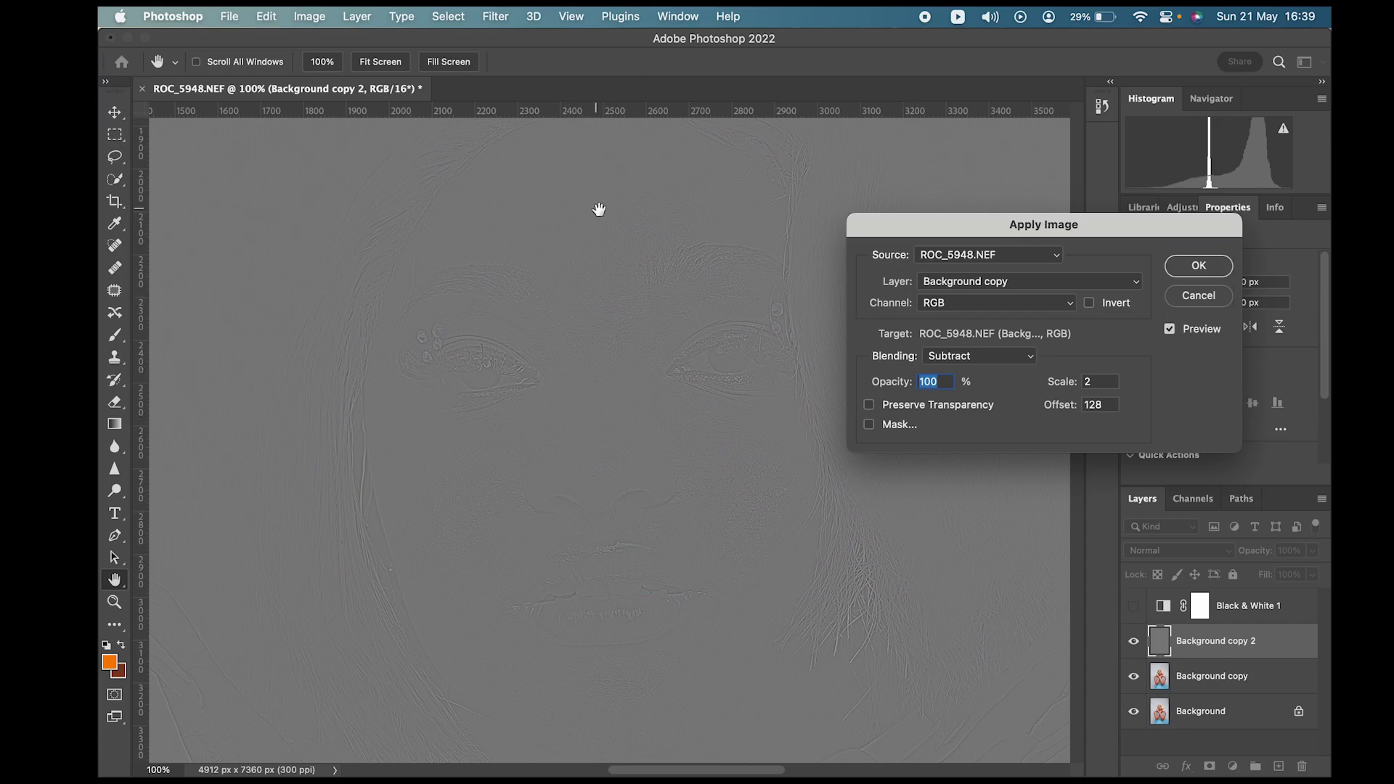
double_click(1104, 383)
key("BackSpace")
type("2")
left_click(1199, 265)
Step: Inspect the extracted skin texture on the forehead and review the Apply Image settings without applying them again
left_click(594, 299)
left_click(597, 299)
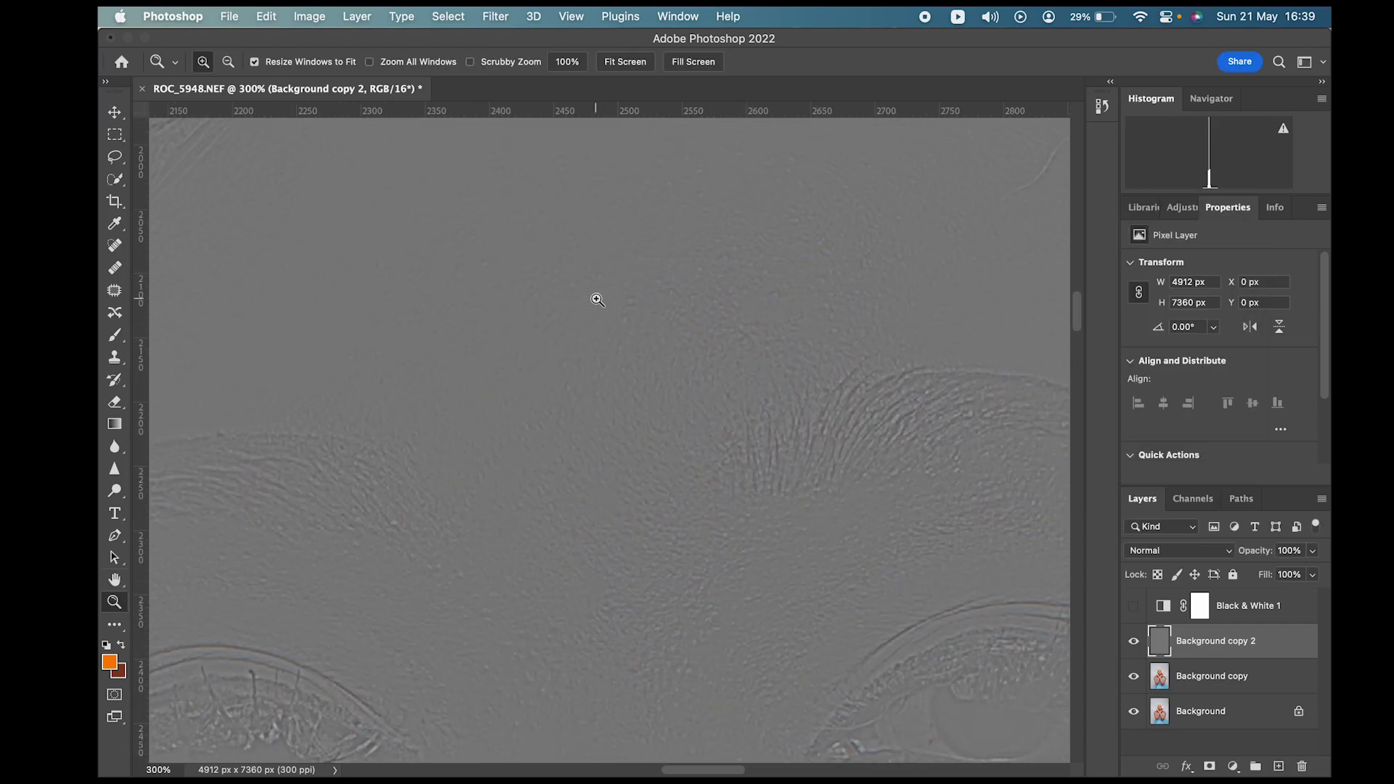
scroll(596, 300, "up", 2)
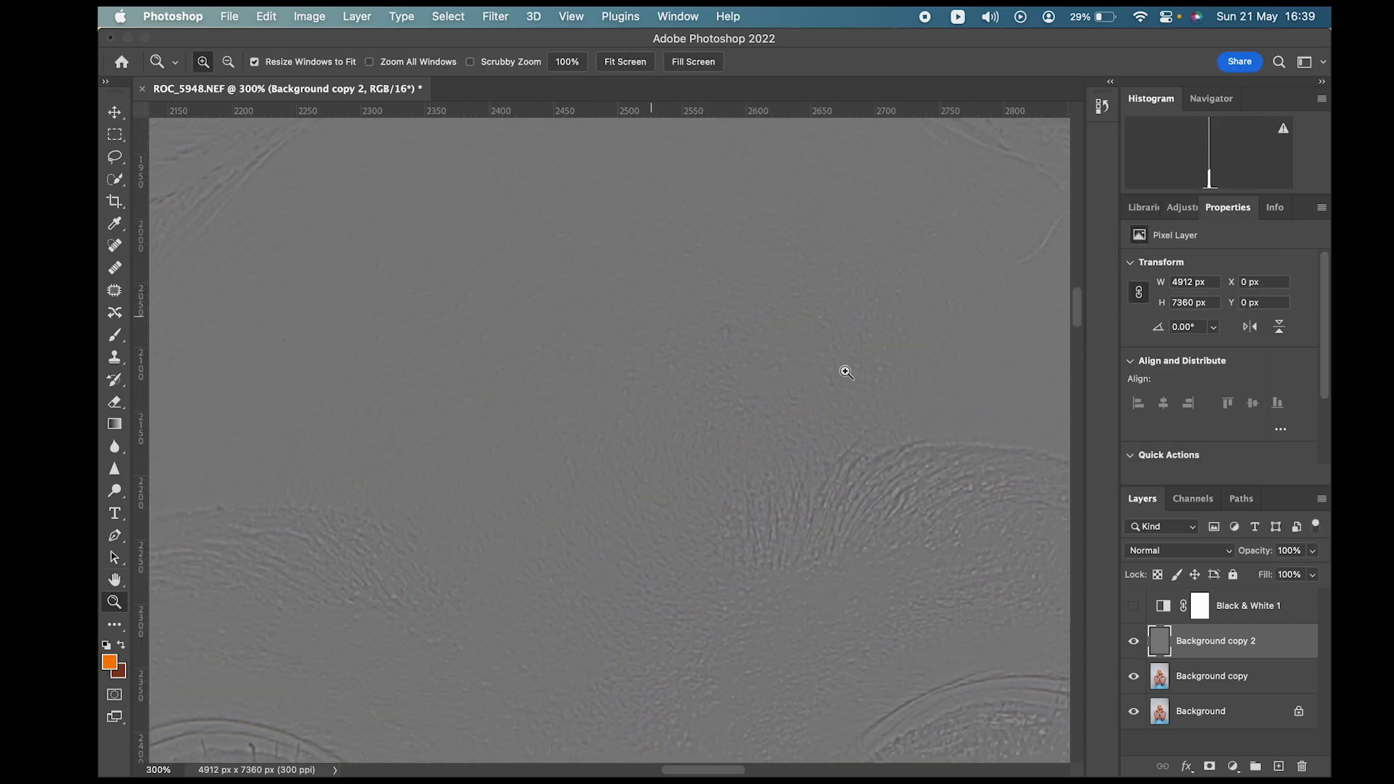
left_click(313, 16)
left_click(346, 260)
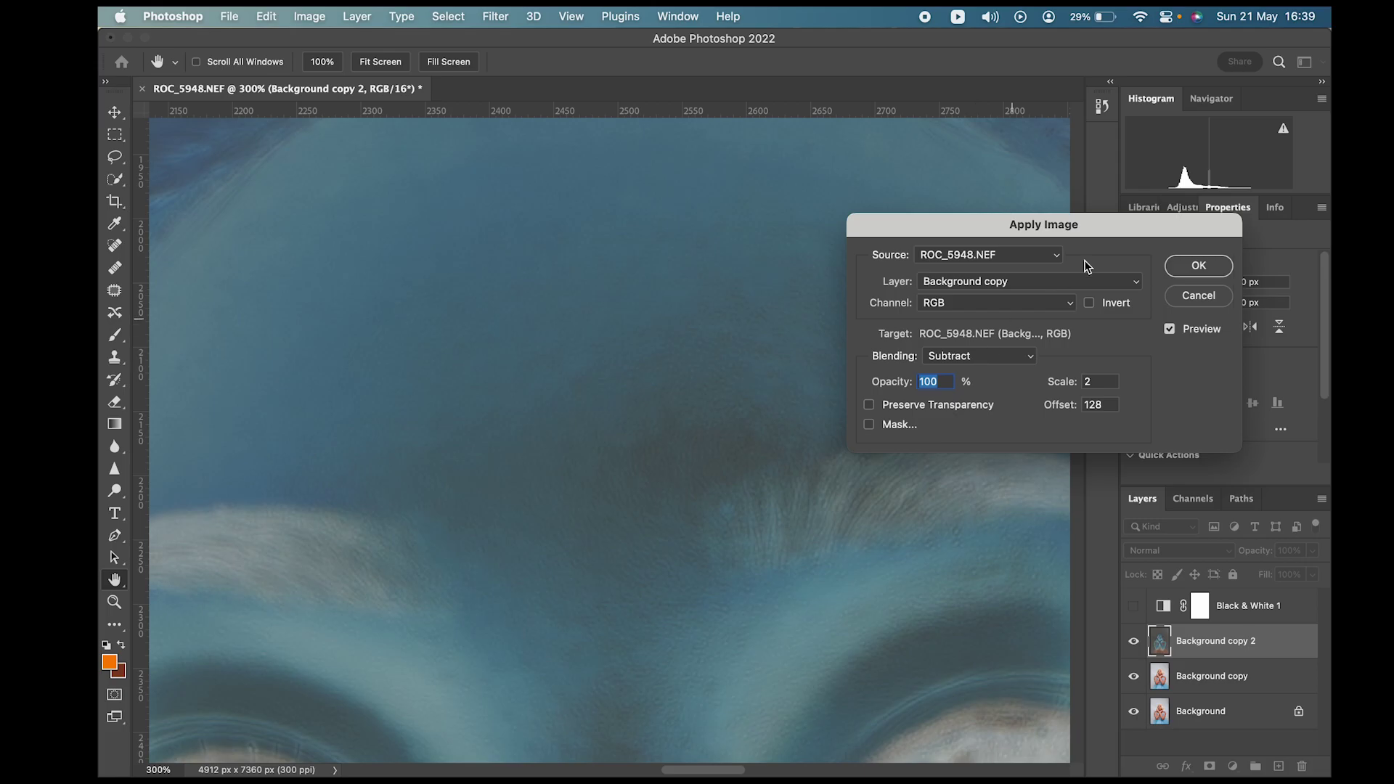
left_click(1199, 266)
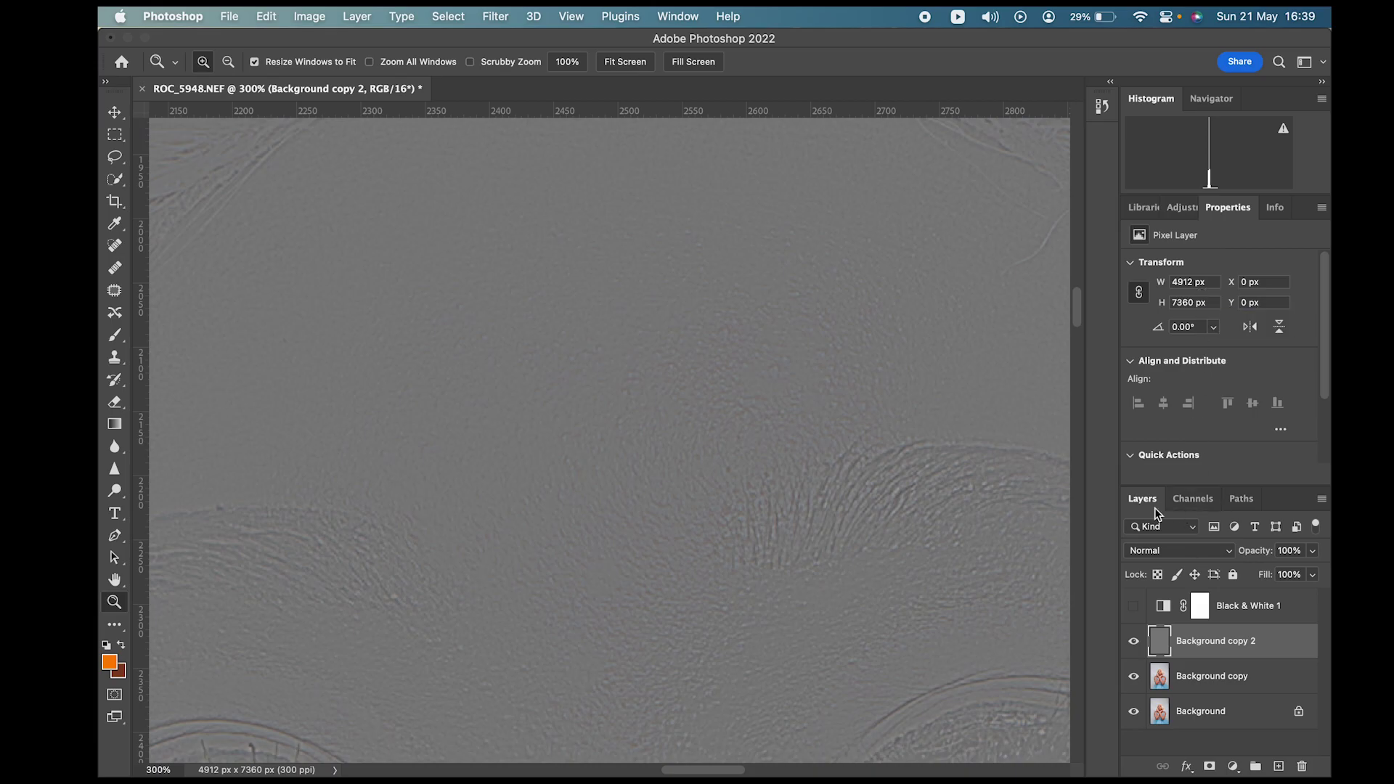
Step: Select the Background copy and compare it with the texture layer above by hiding and showing that layer
left_click(1219, 685)
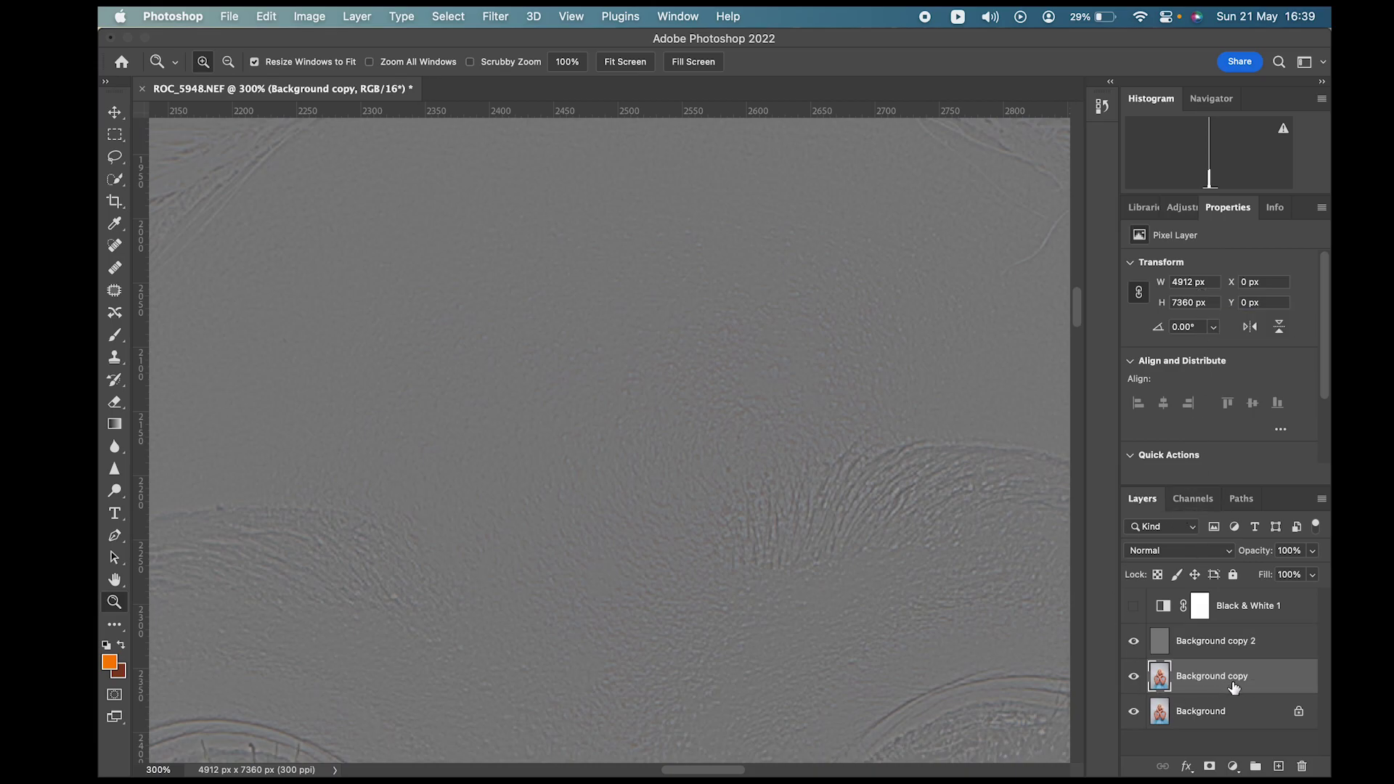
left_click(1133, 643)
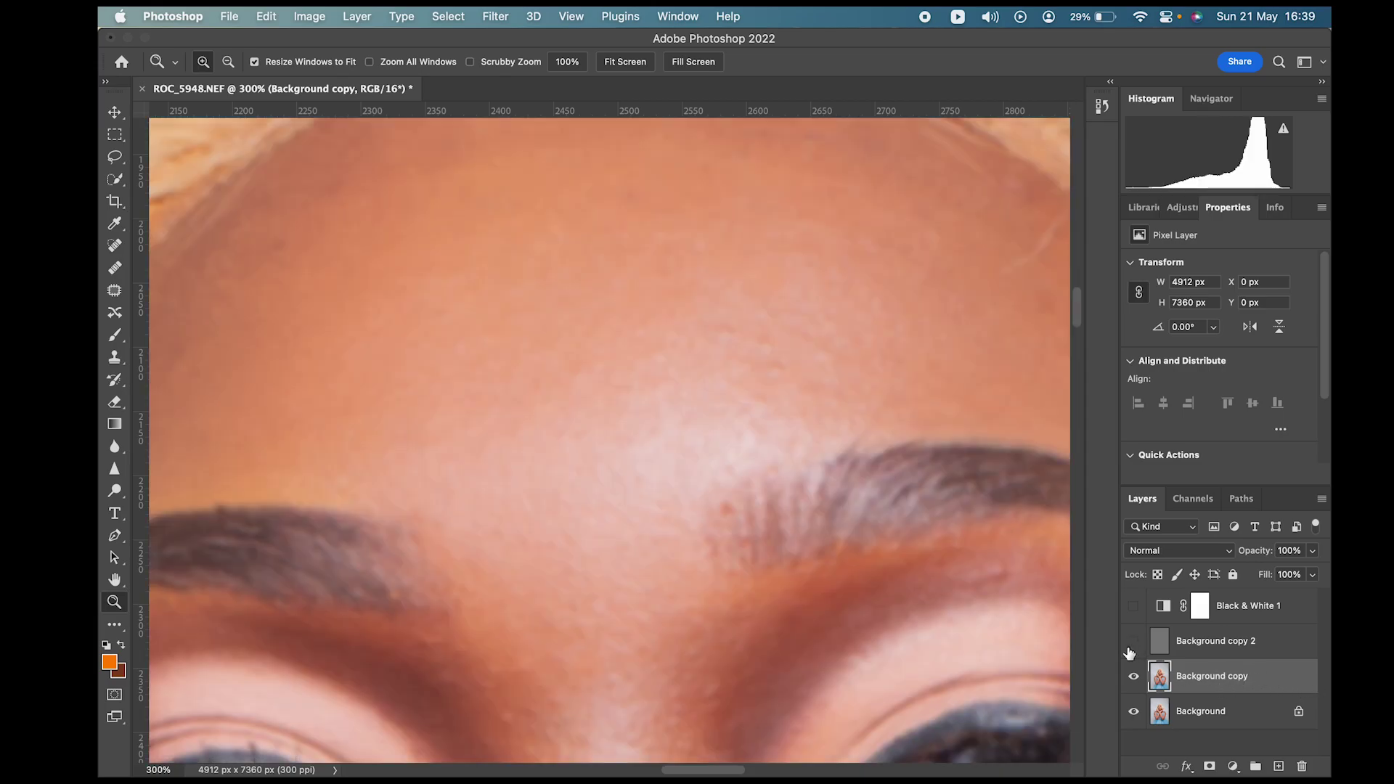
left_click(1135, 642)
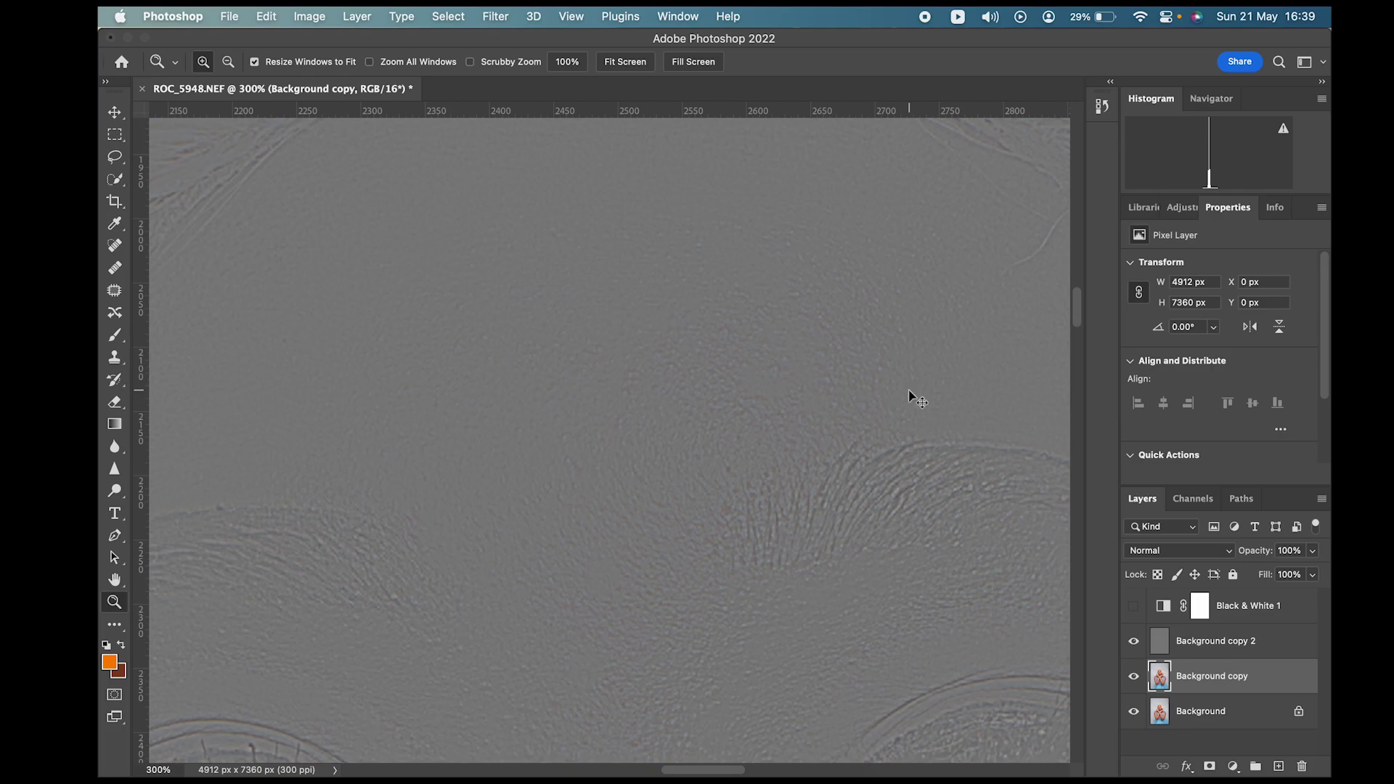
scroll(662, 419, "right", 3)
scroll(663, 419, "up", 1)
scroll(663, 418, "down", 1)
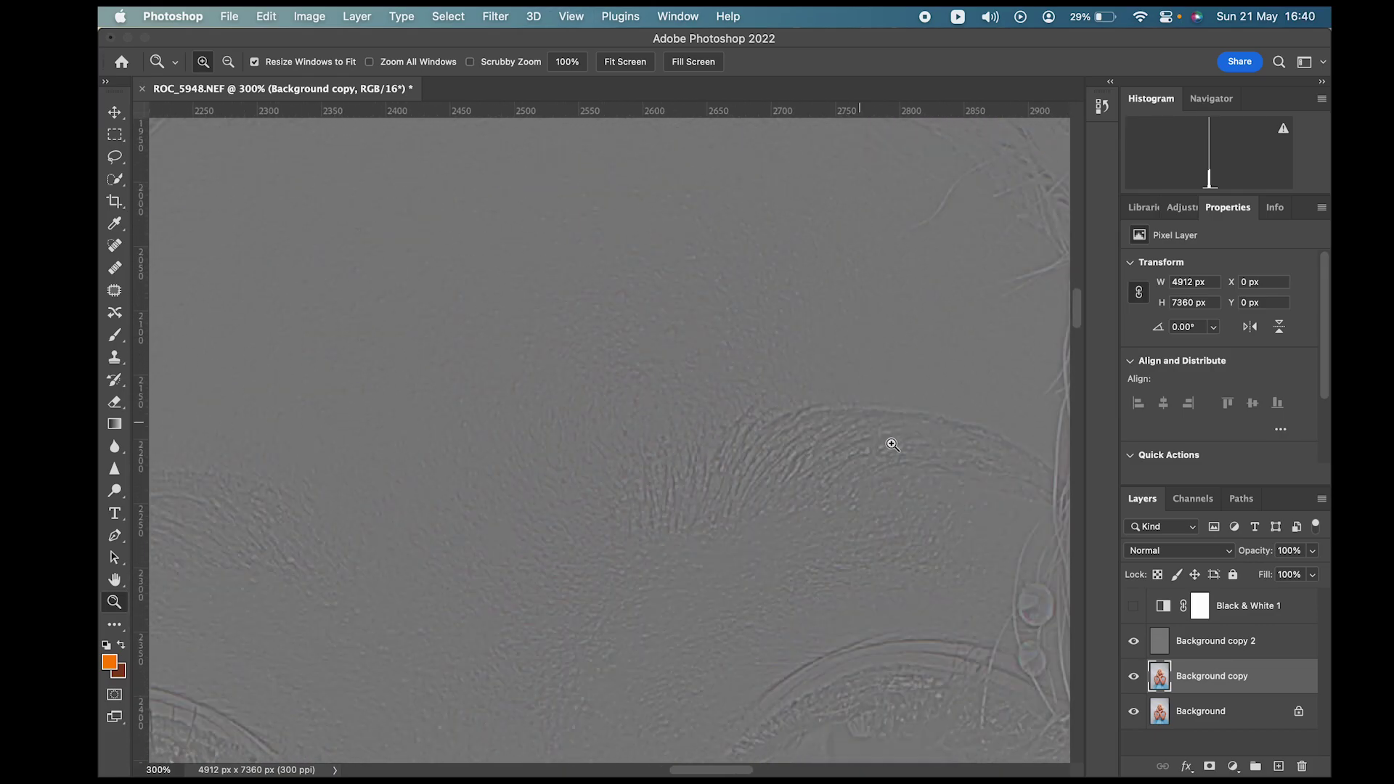
left_click(1150, 553)
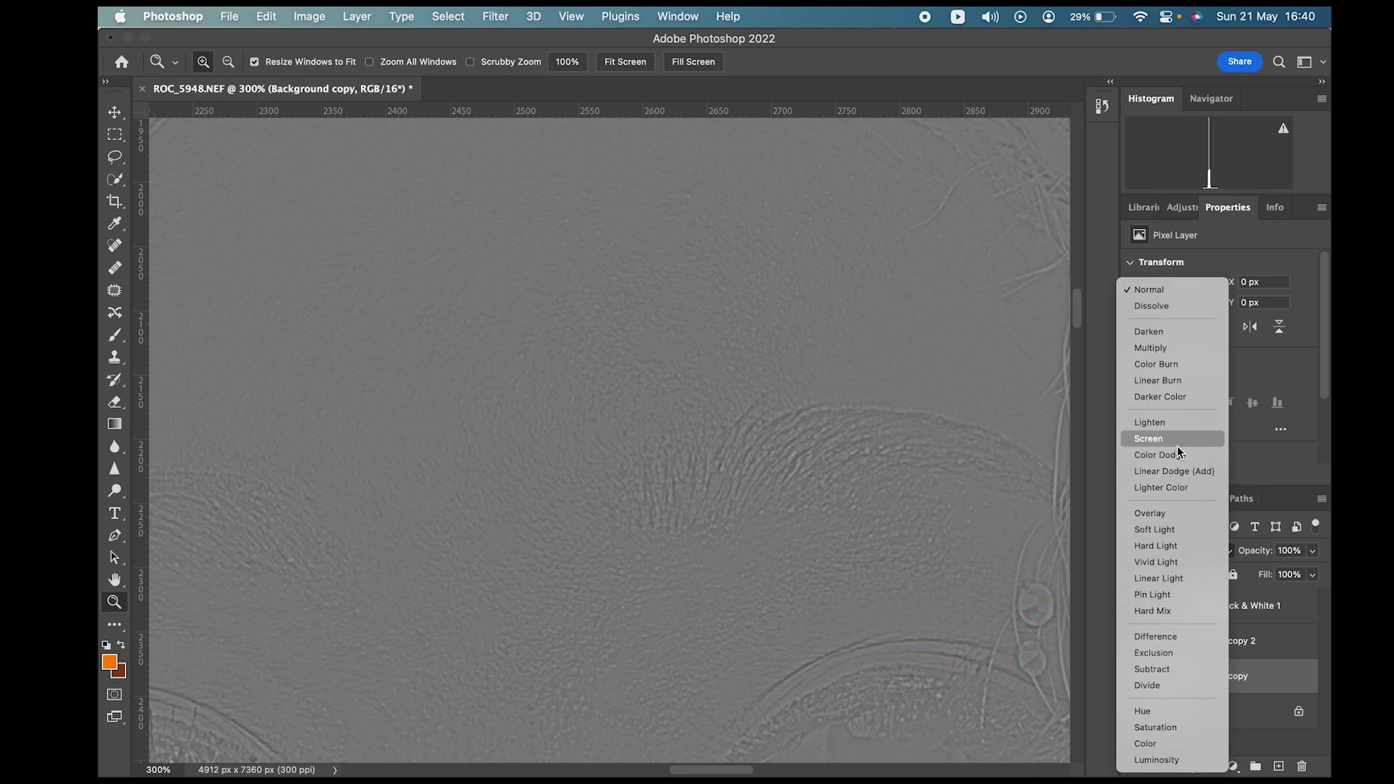
left_click(1173, 580)
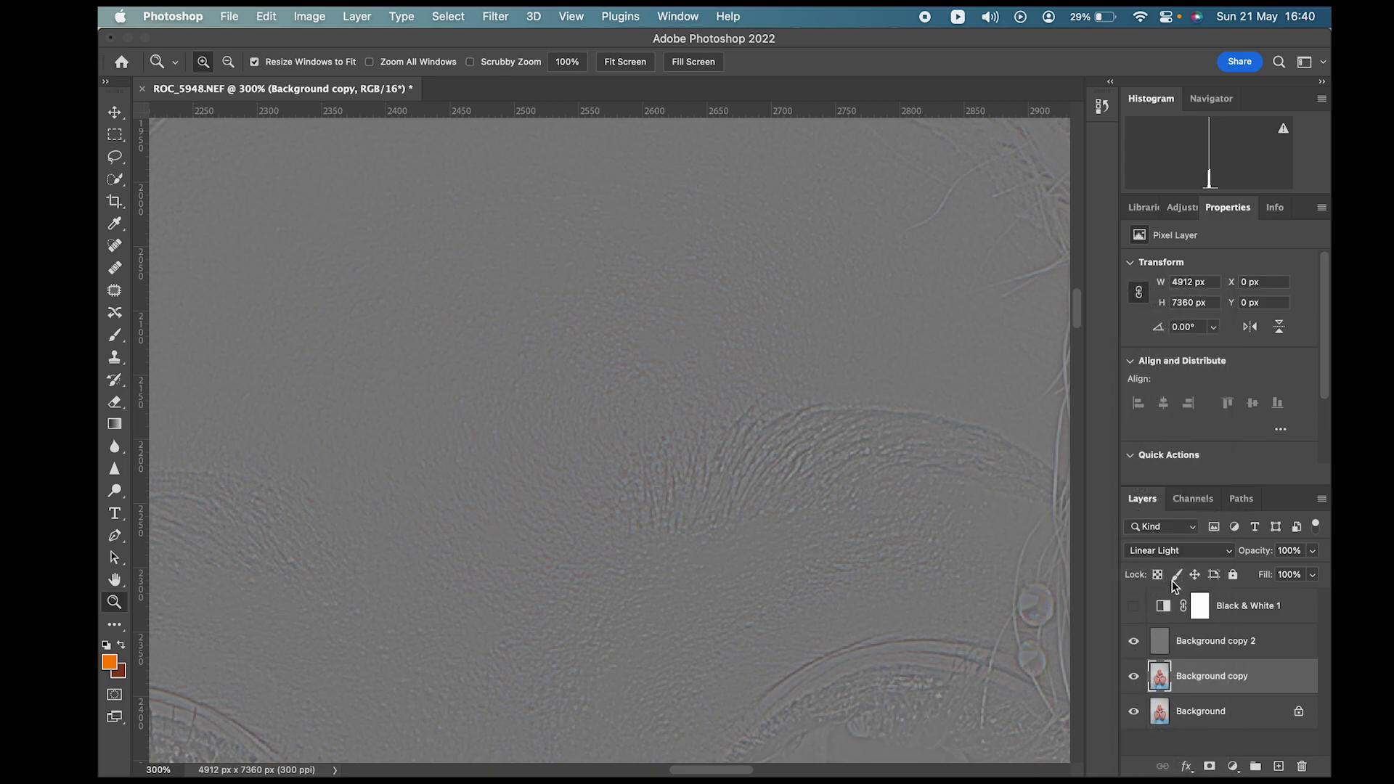
Step: Set the blend mode of the texture layer Background copy 2 to Linear Light
left_click(1195, 652)
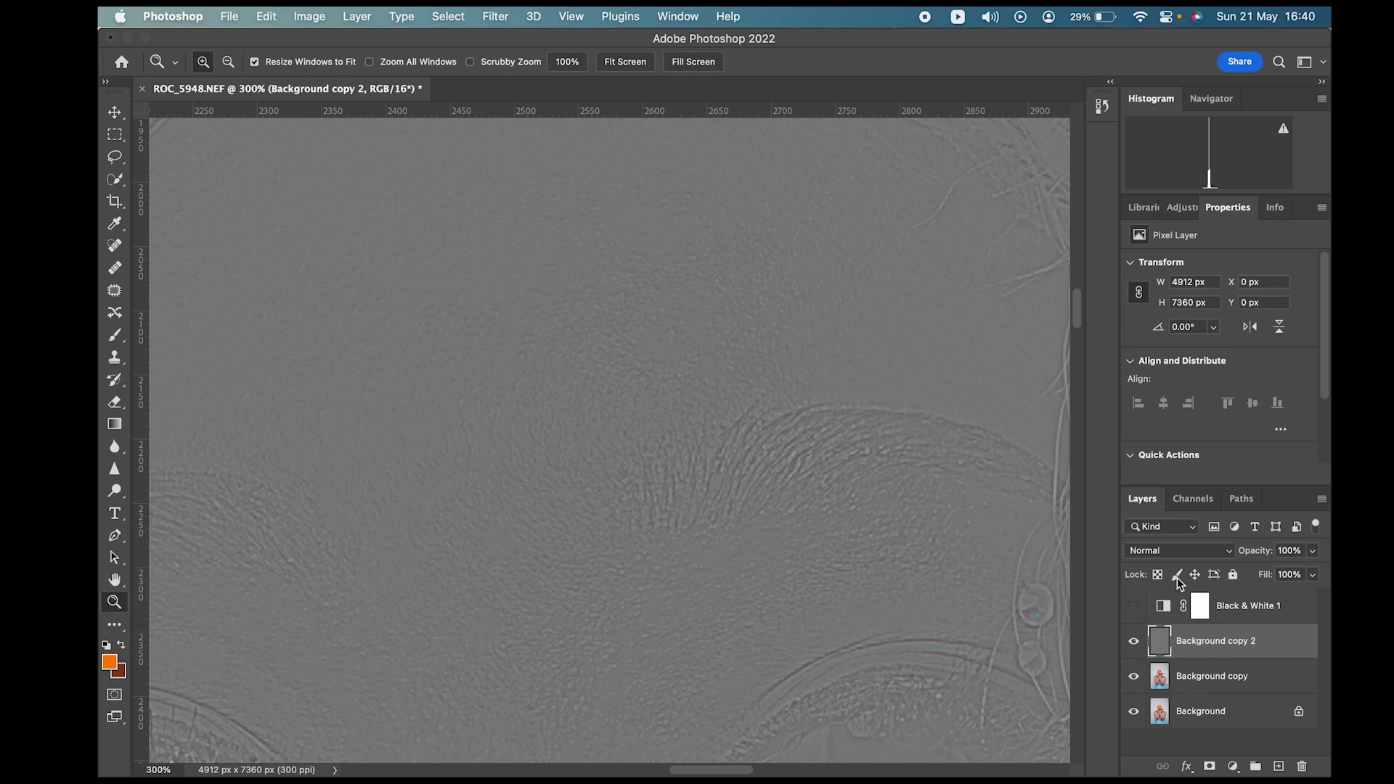
left_click(1200, 553)
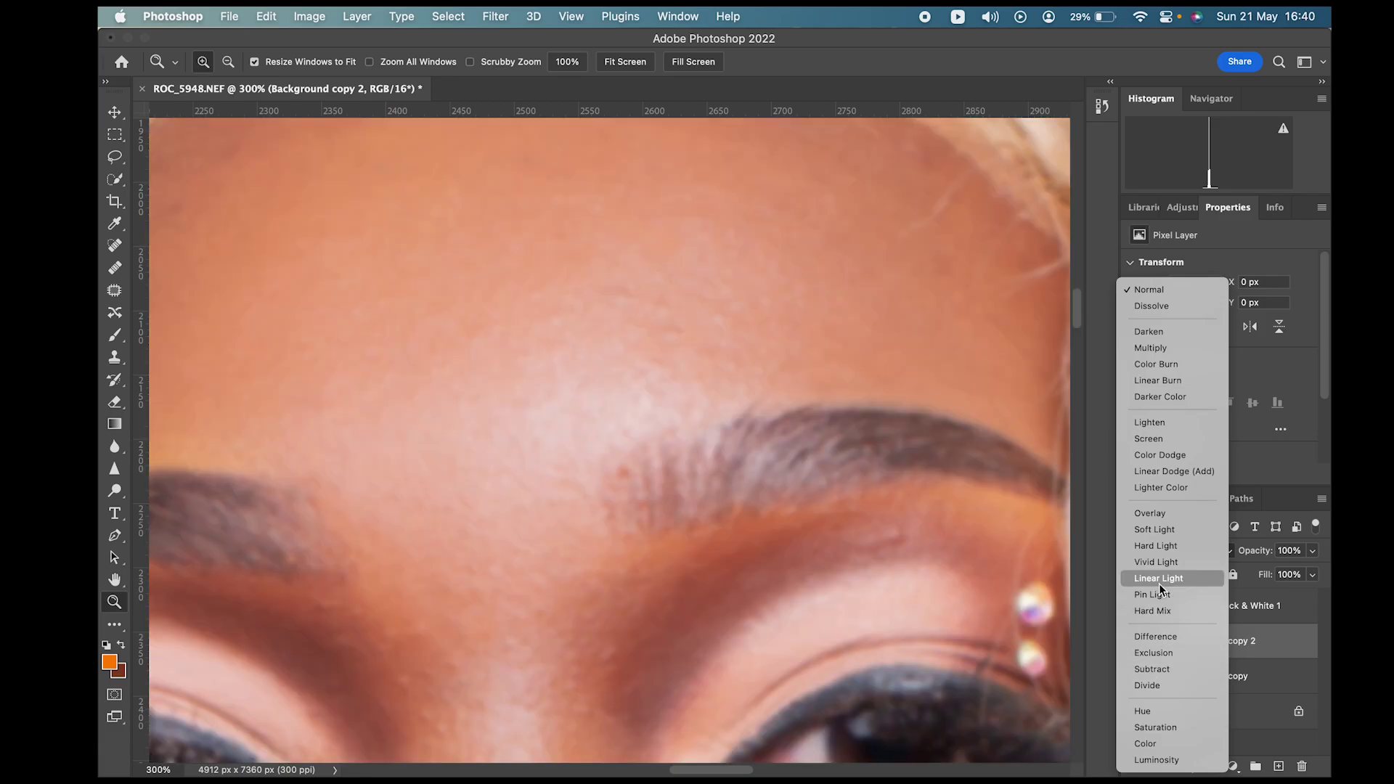
left_click(1159, 578)
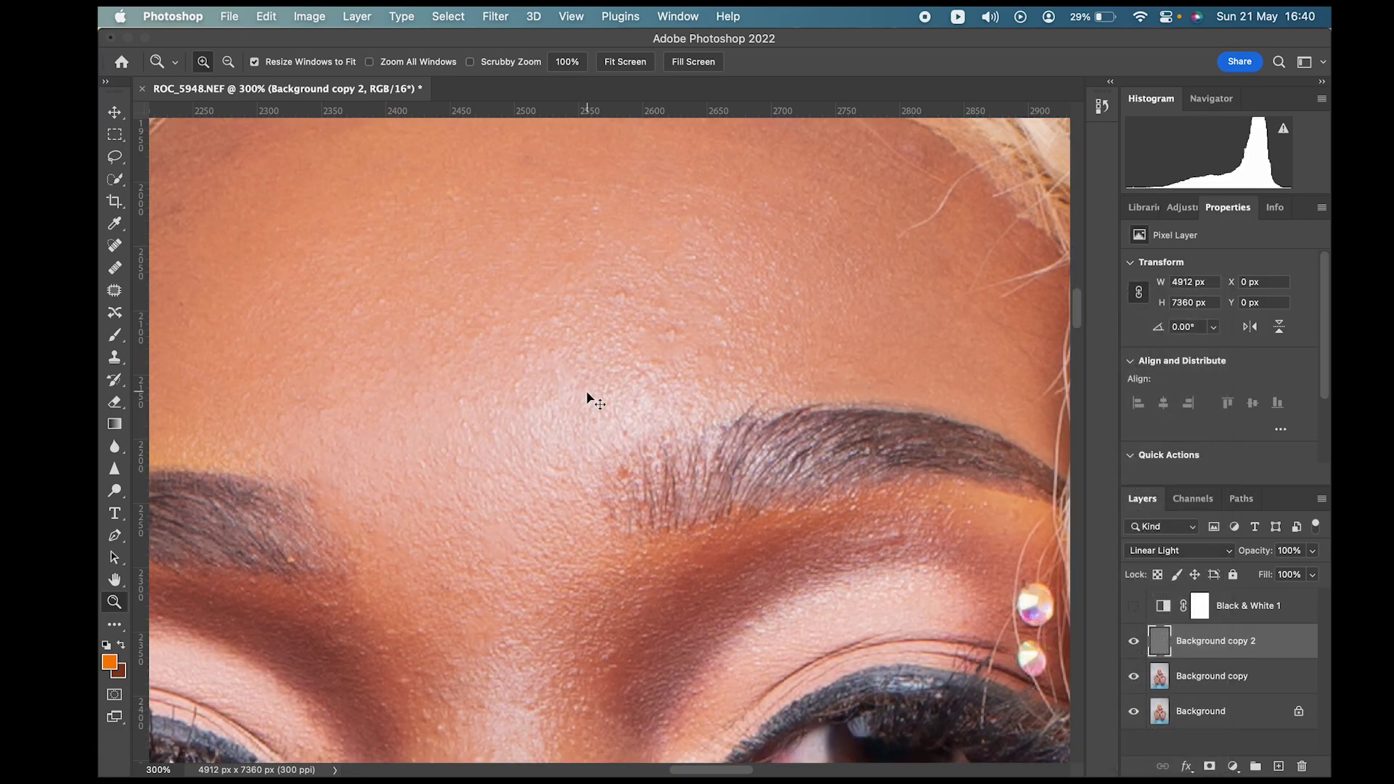
Step: Duplicate the blurred Background copy layer so the new copy sits directly beneath the texture layer
key("super+minus")
key("super+minus")
key("super+minus")
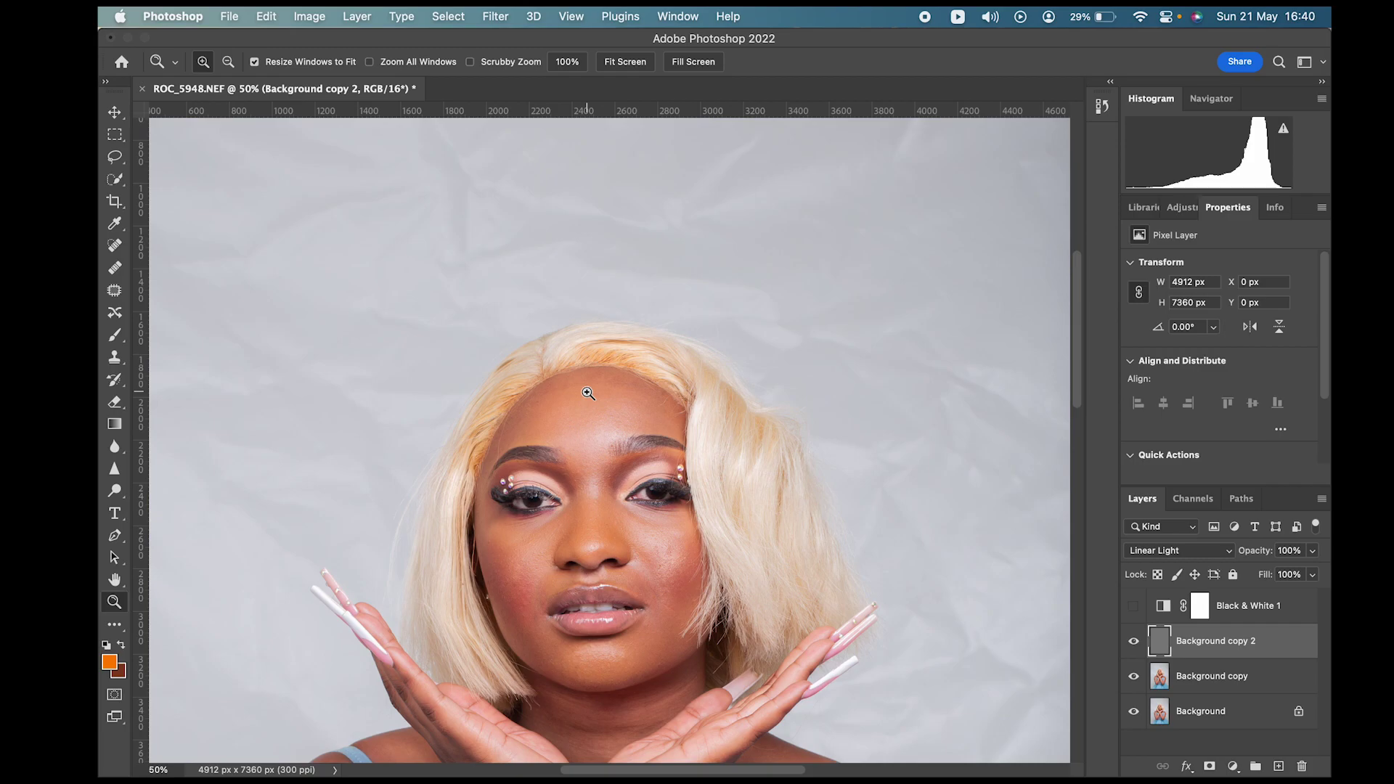
left_click(588, 393)
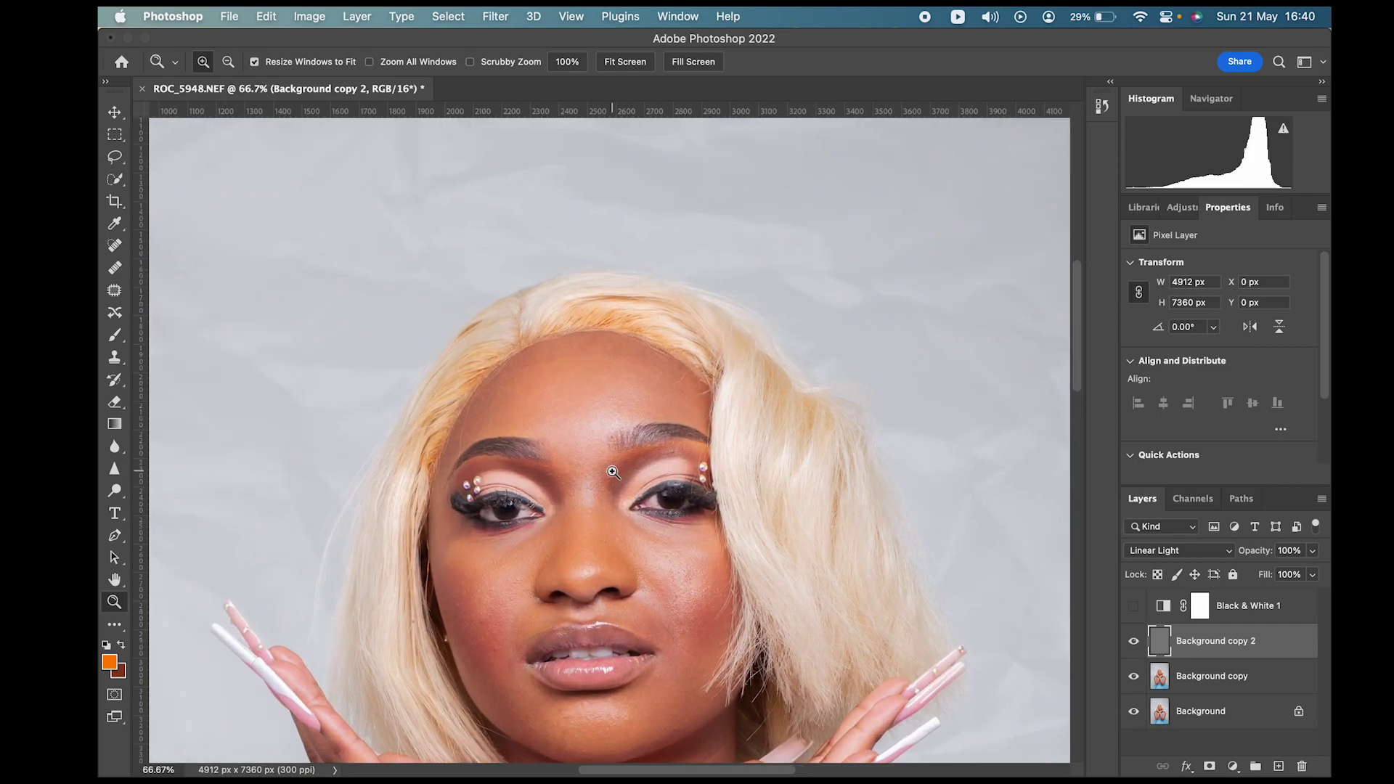
scroll(561, 425, "down", 4)
left_click(561, 425)
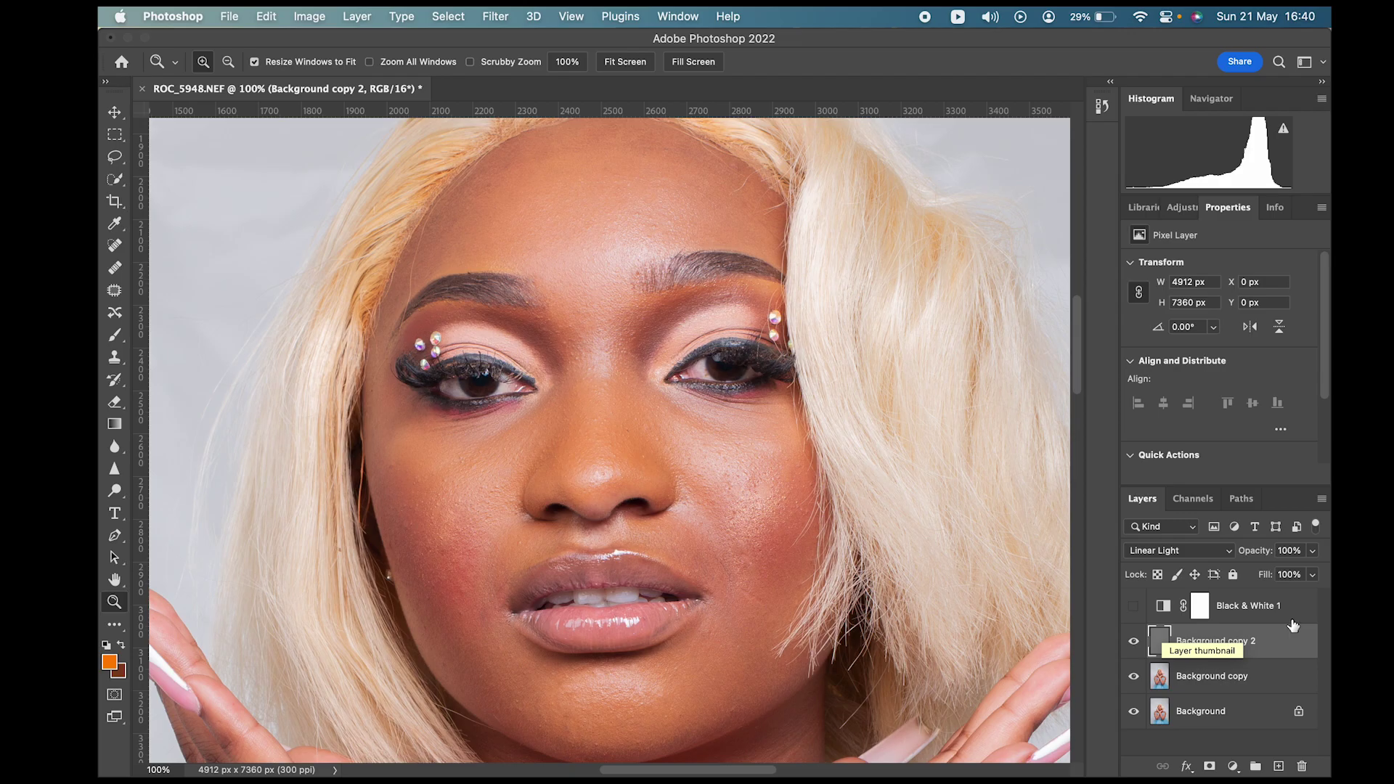
left_click(1242, 679)
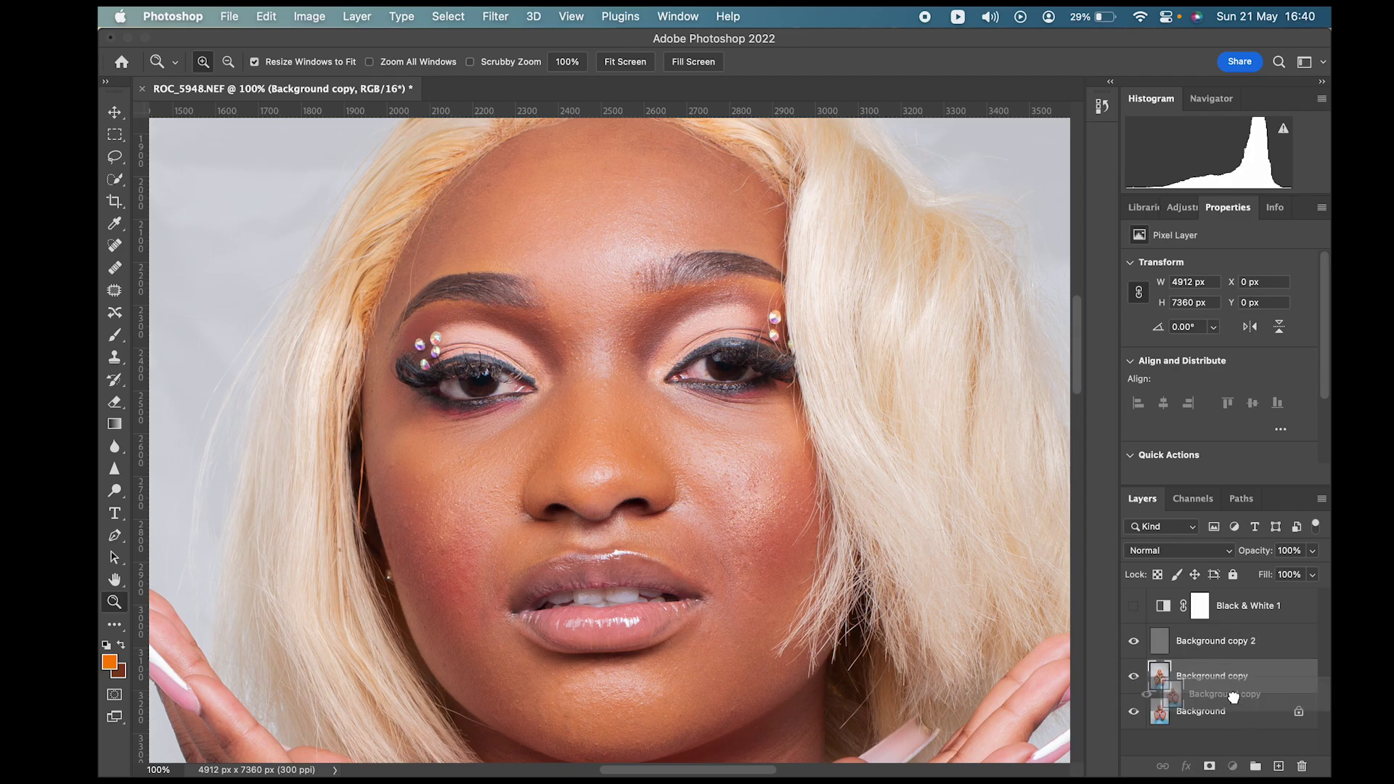
key("super+j")
scroll(1198, 654, "down", 1)
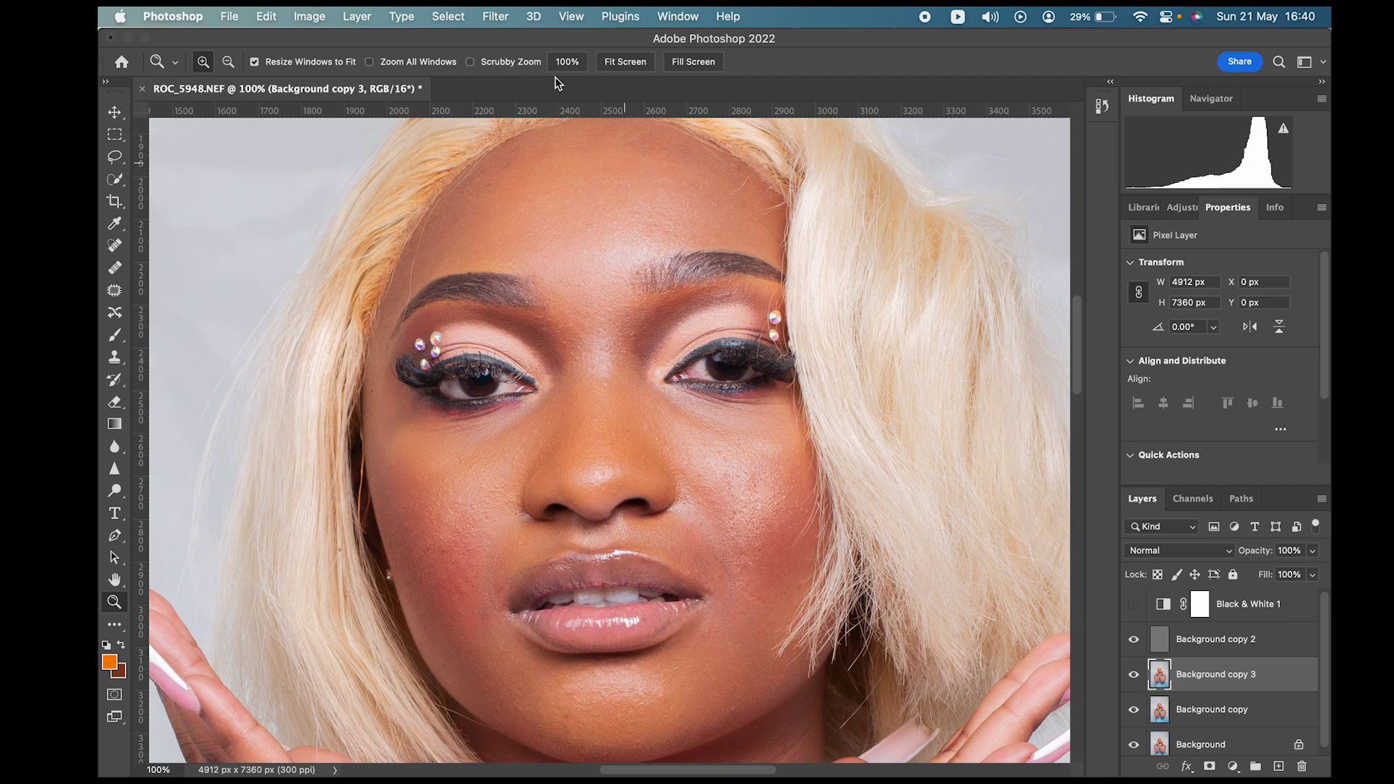
Step: Apply the Median noise filter with a radius of 53 pixels to Background copy 3, previewing its smoothing on the face
left_click(501, 17)
mouse_move(537, 284)
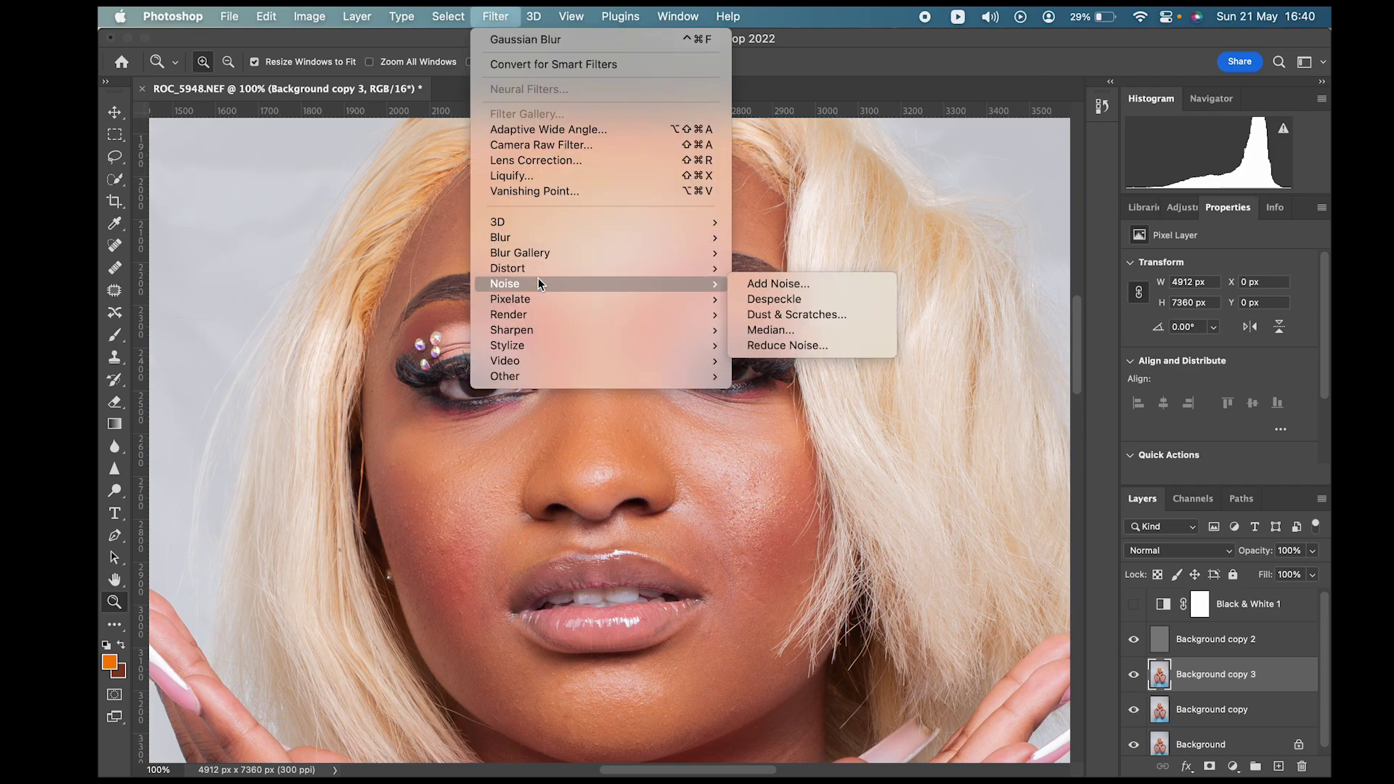
left_click(775, 327)
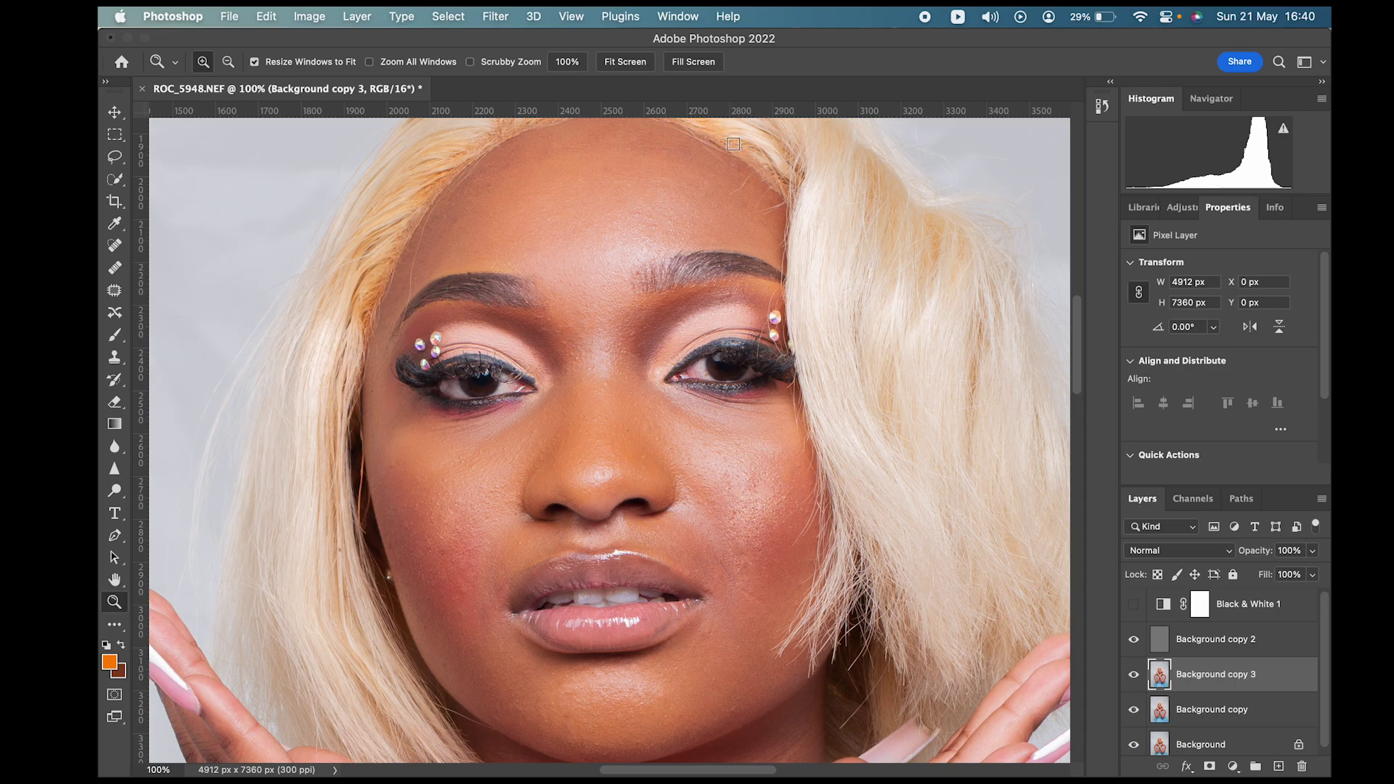
left_click_drag(708, 183, 1080, 142)
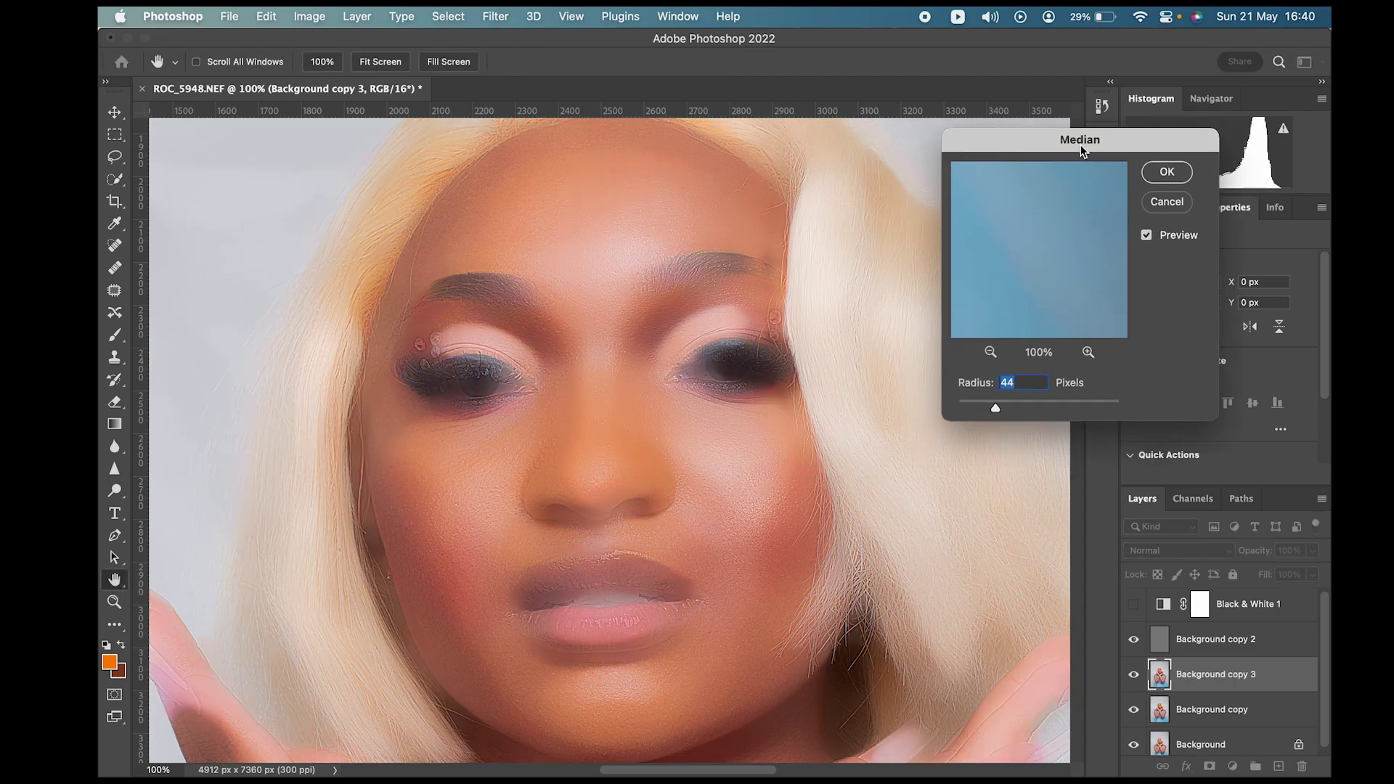
left_click_drag(994, 407, 882, 392)
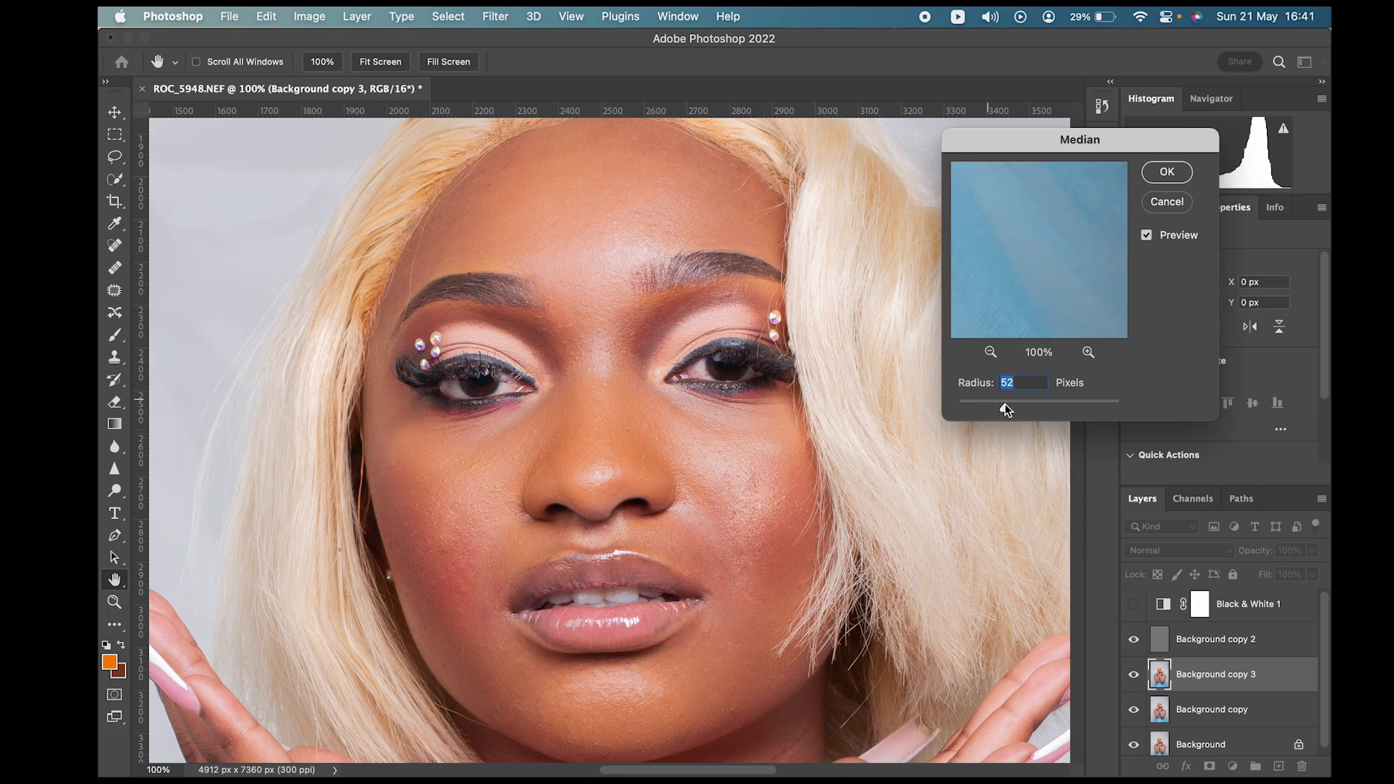
left_click_drag(1005, 404, 1007, 403)
left_click_drag(1080, 139, 910, 195)
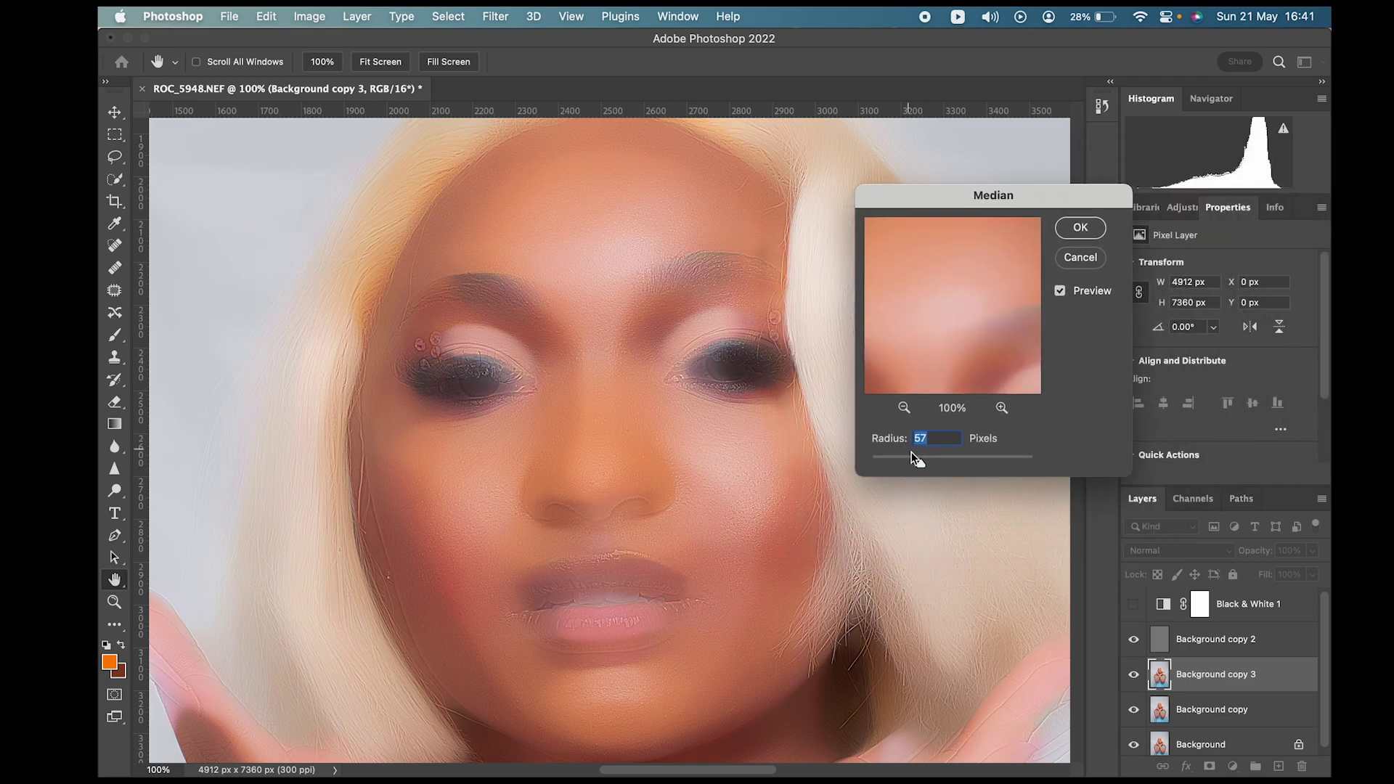
left_click_drag(918, 462, 915, 463)
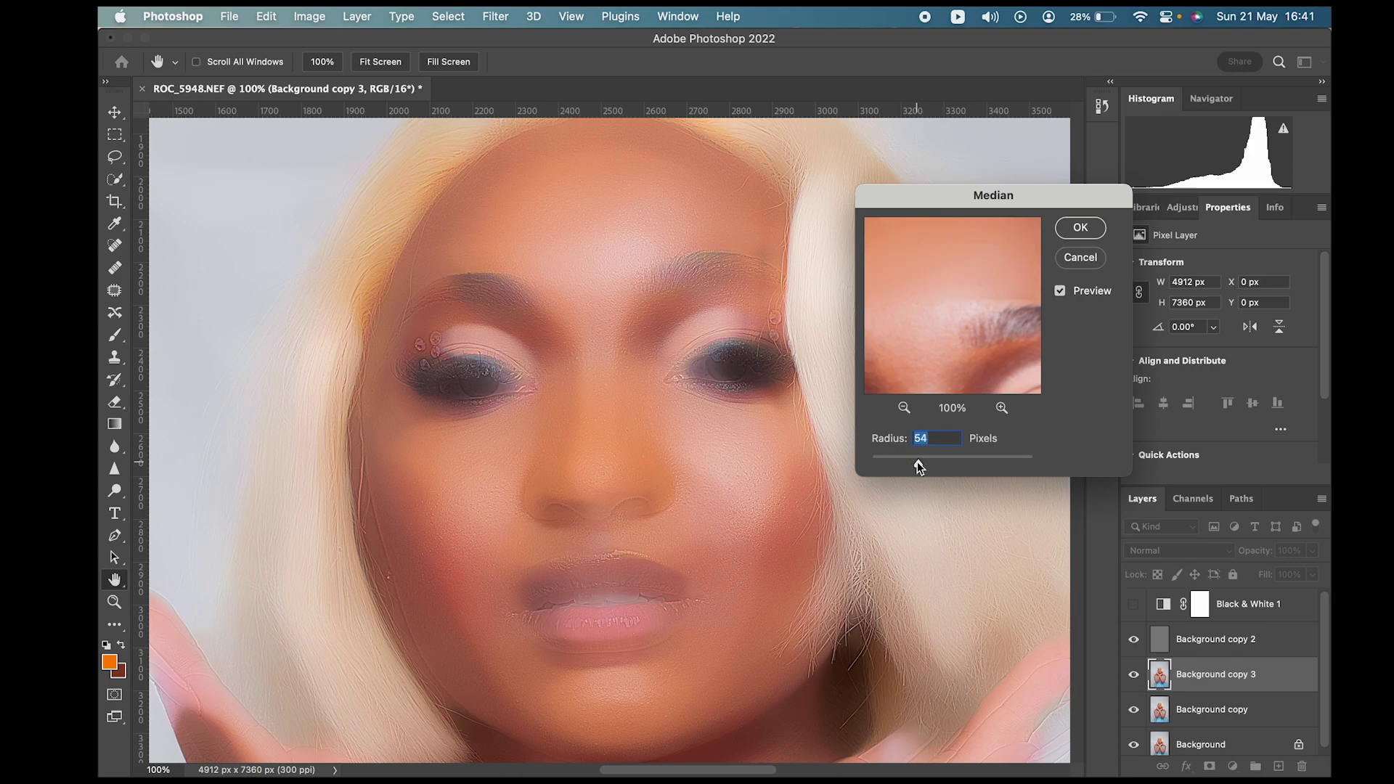
key("BackSpace")
type("53")
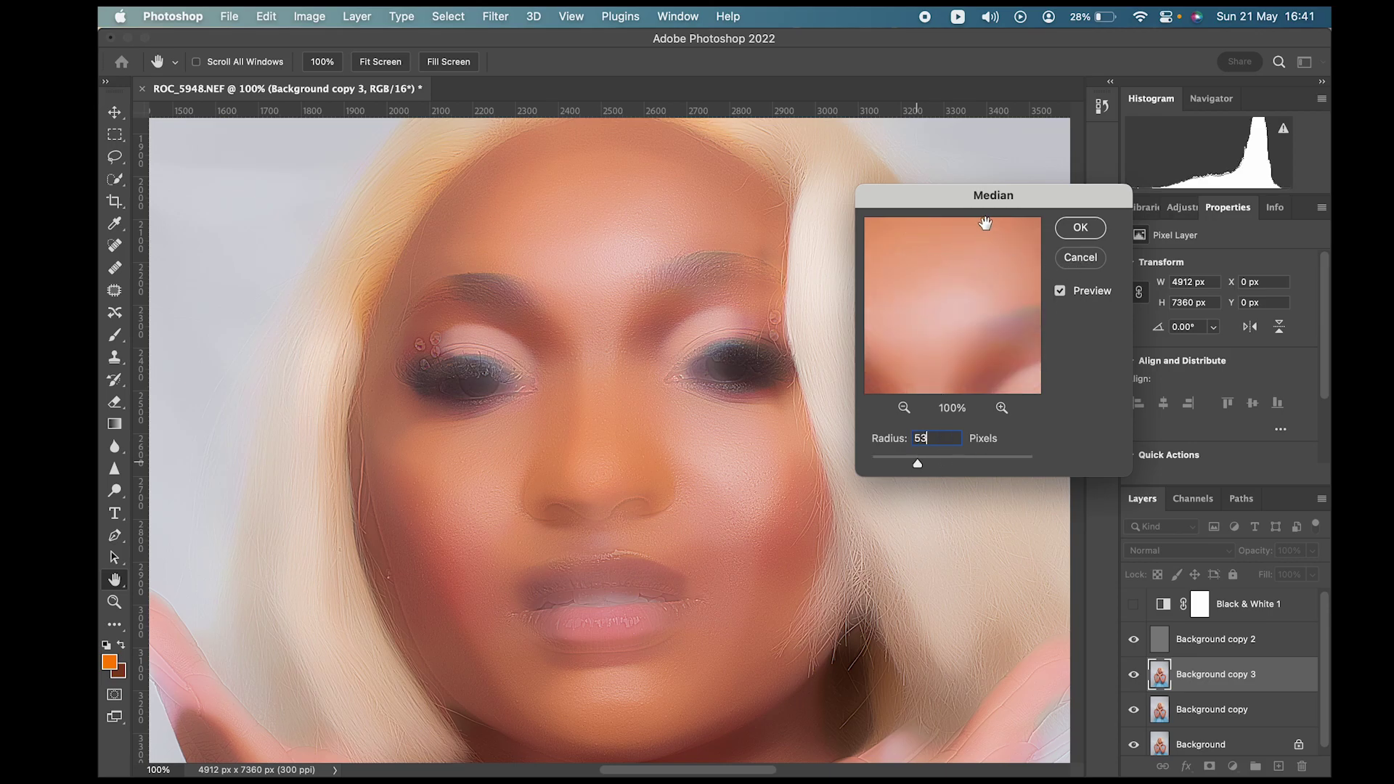
left_click_drag(989, 196, 924, 218)
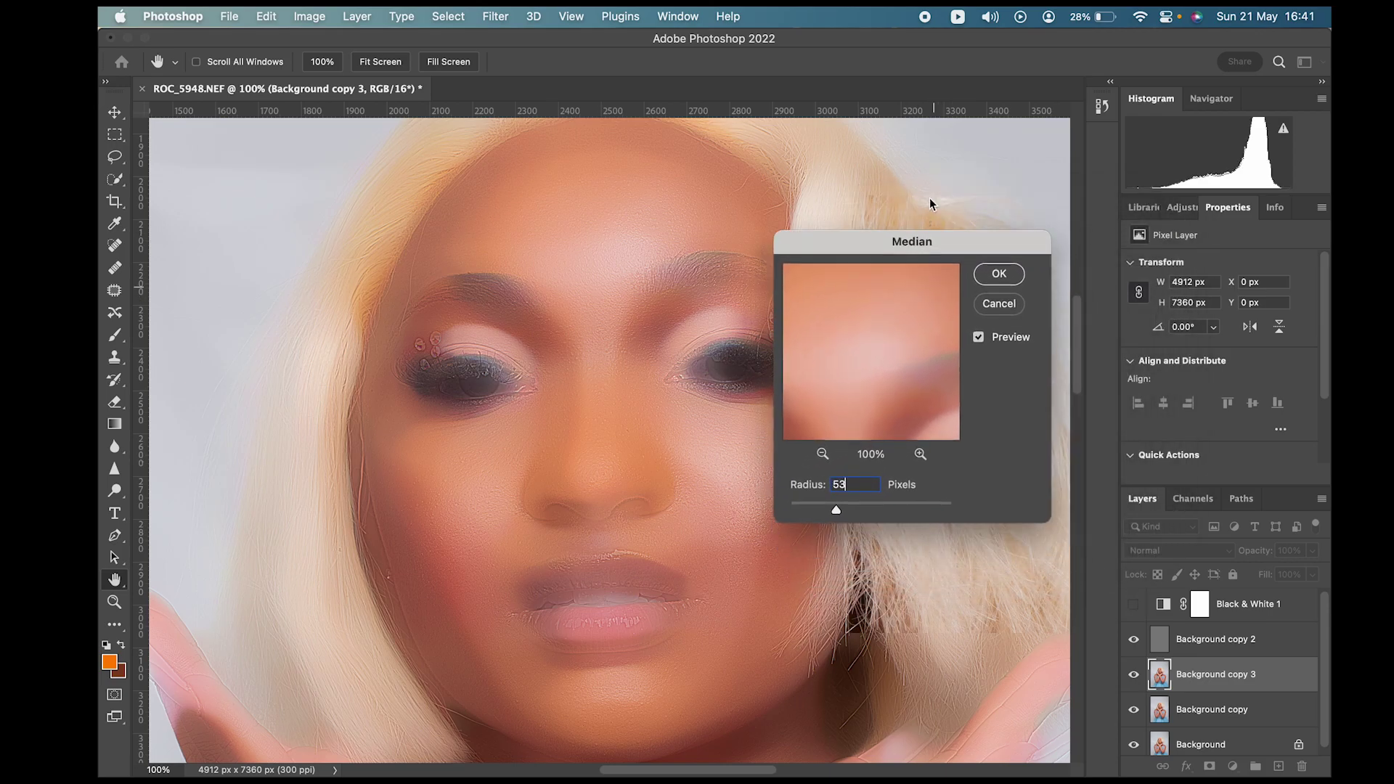
left_click(1004, 274)
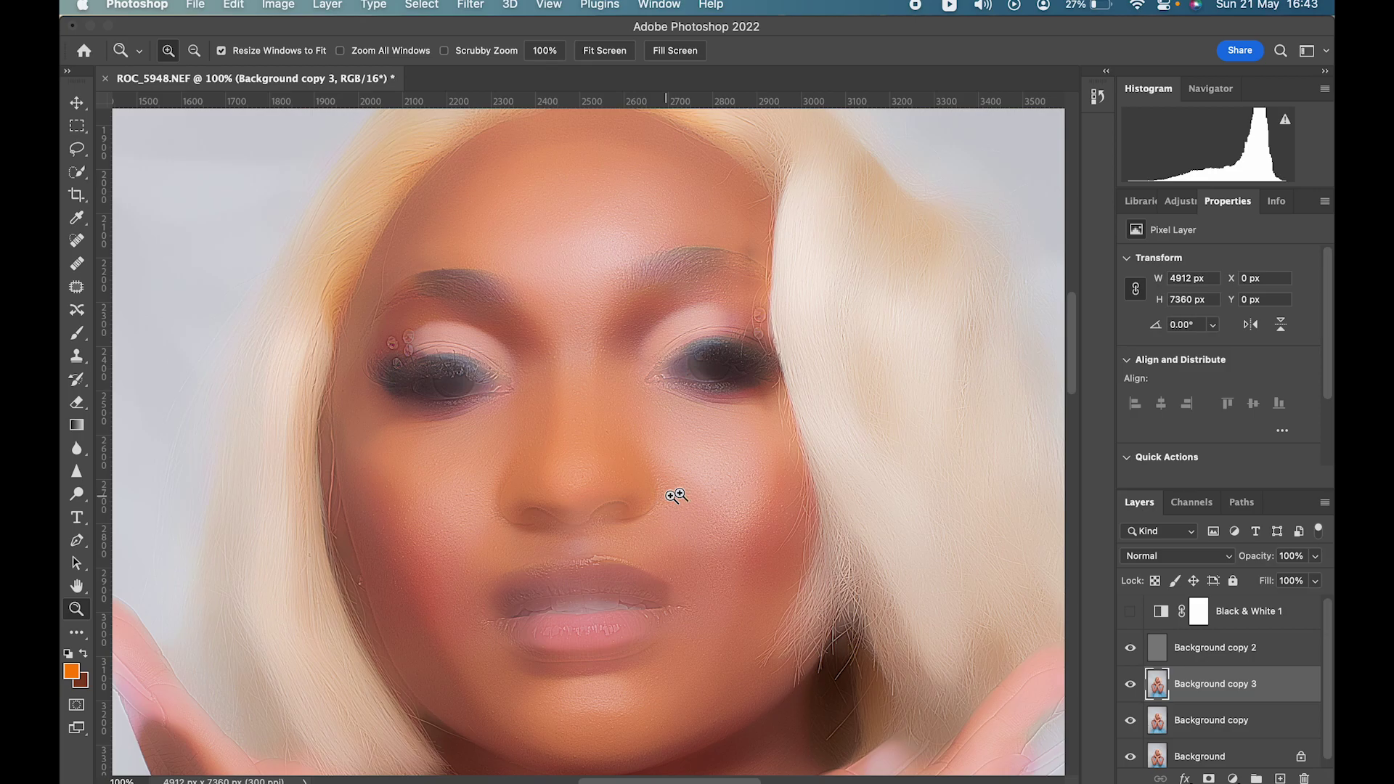
Step: Add a layer mask to Background copy 3 and invert it to black to hide the Median smoothing
left_click_drag(1216, 689, 1171, 671)
left_click(1208, 779)
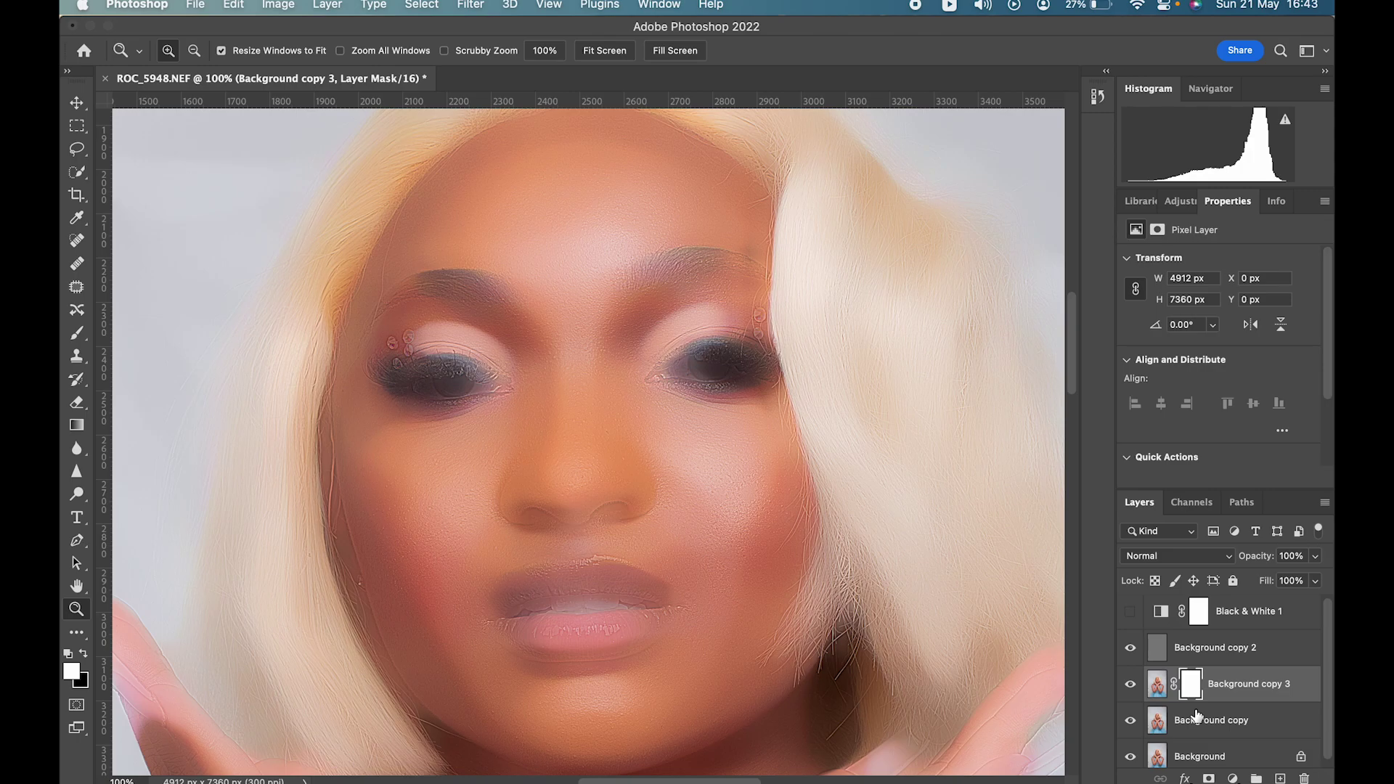
key("super+i")
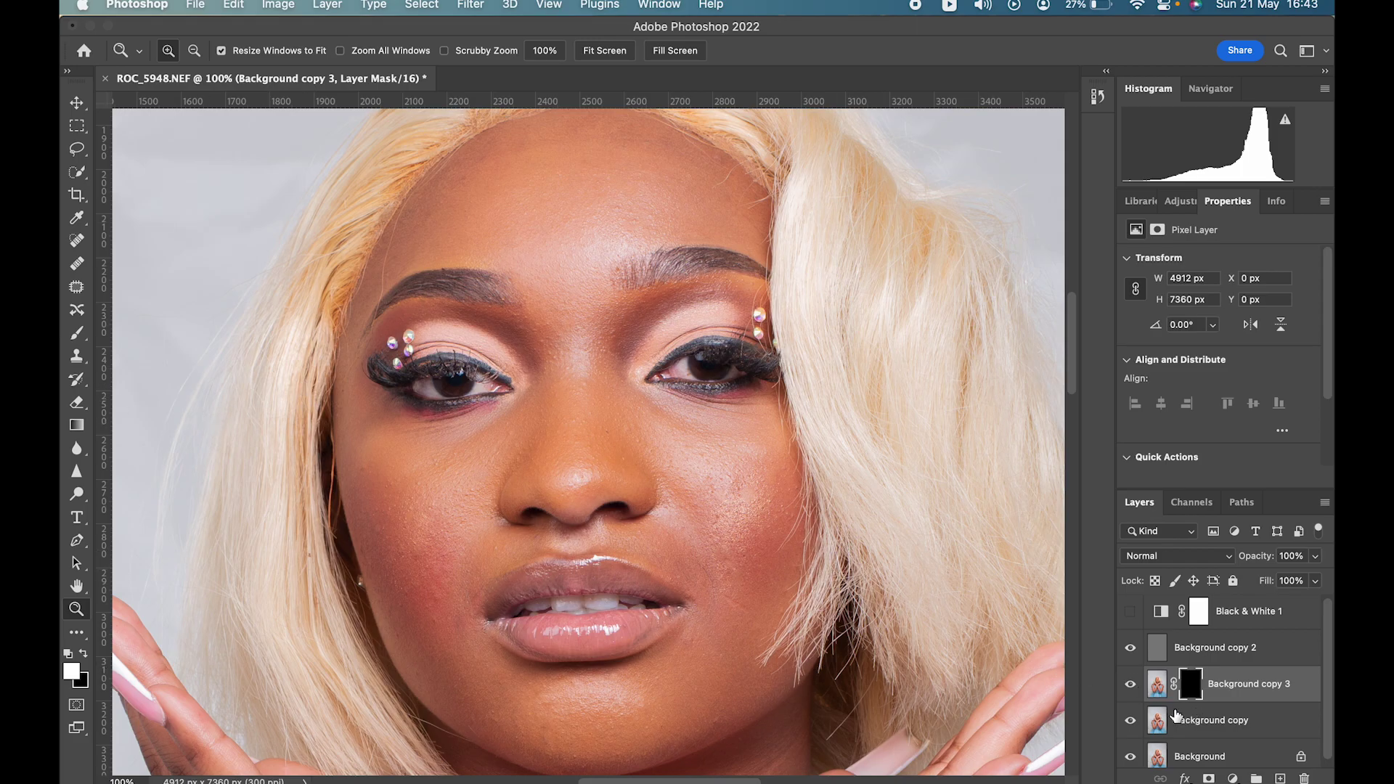
Step: Set up a soft Brush with white foreground colour, size about 75 px and 1% hardness for painting on the mask
scroll(698, 620, "down", 3)
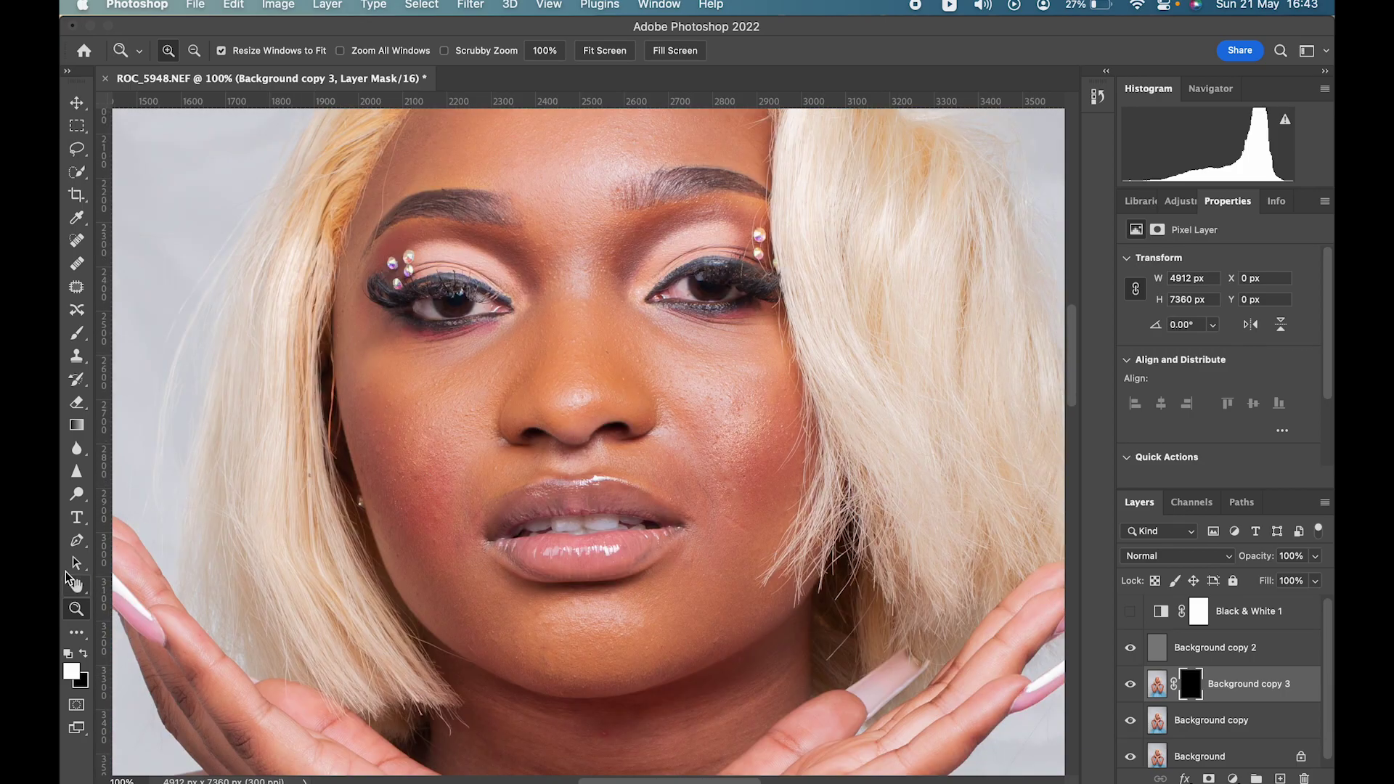
left_click(72, 673)
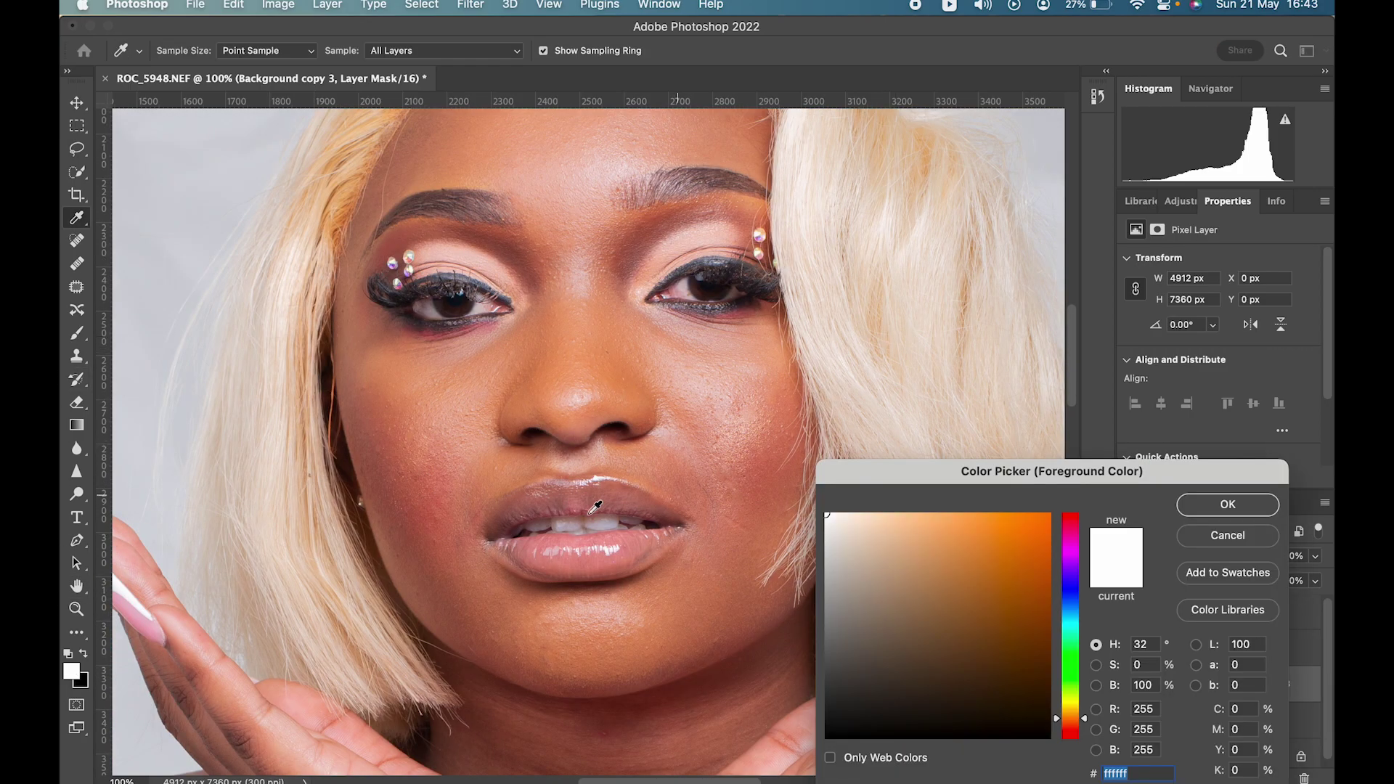
left_click(1240, 505)
scroll(710, 336, "up", 5)
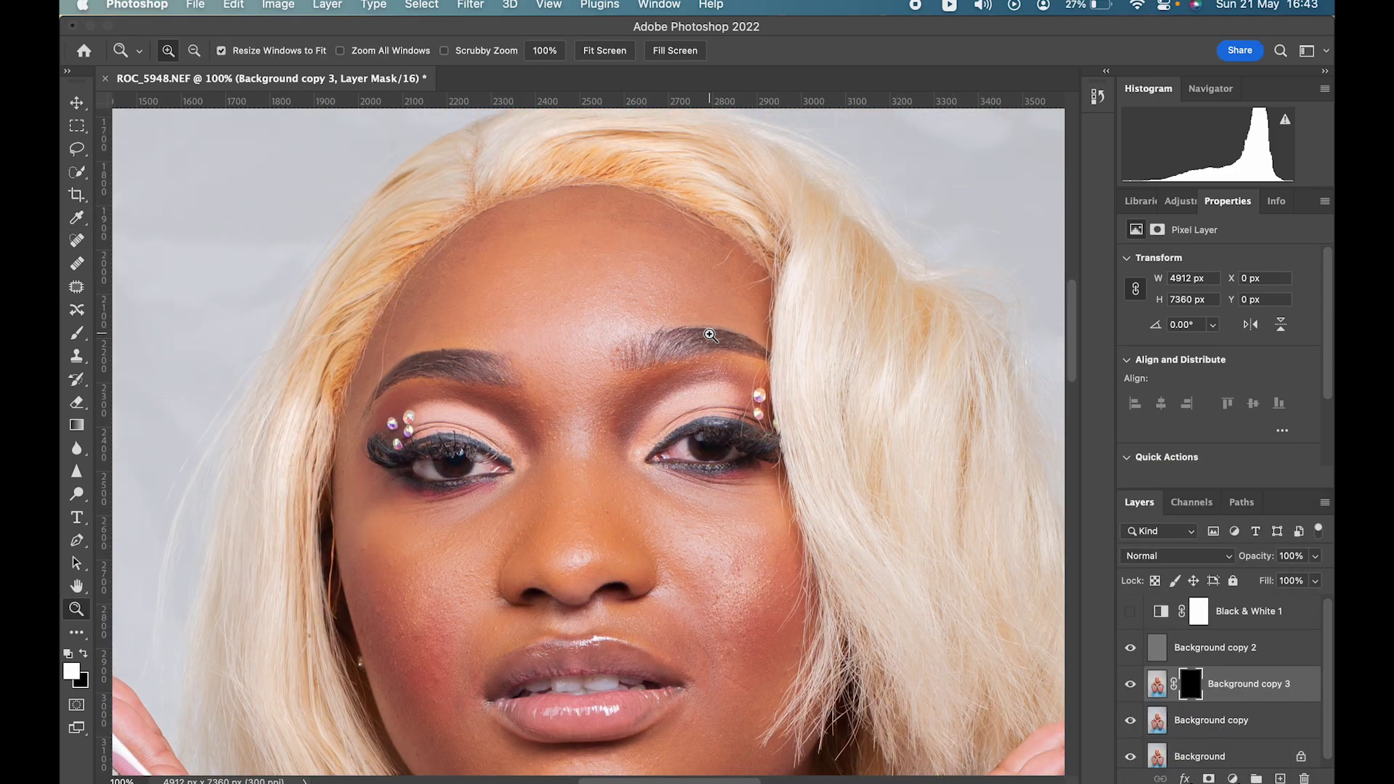
left_click_drag(367, 199, 863, 427)
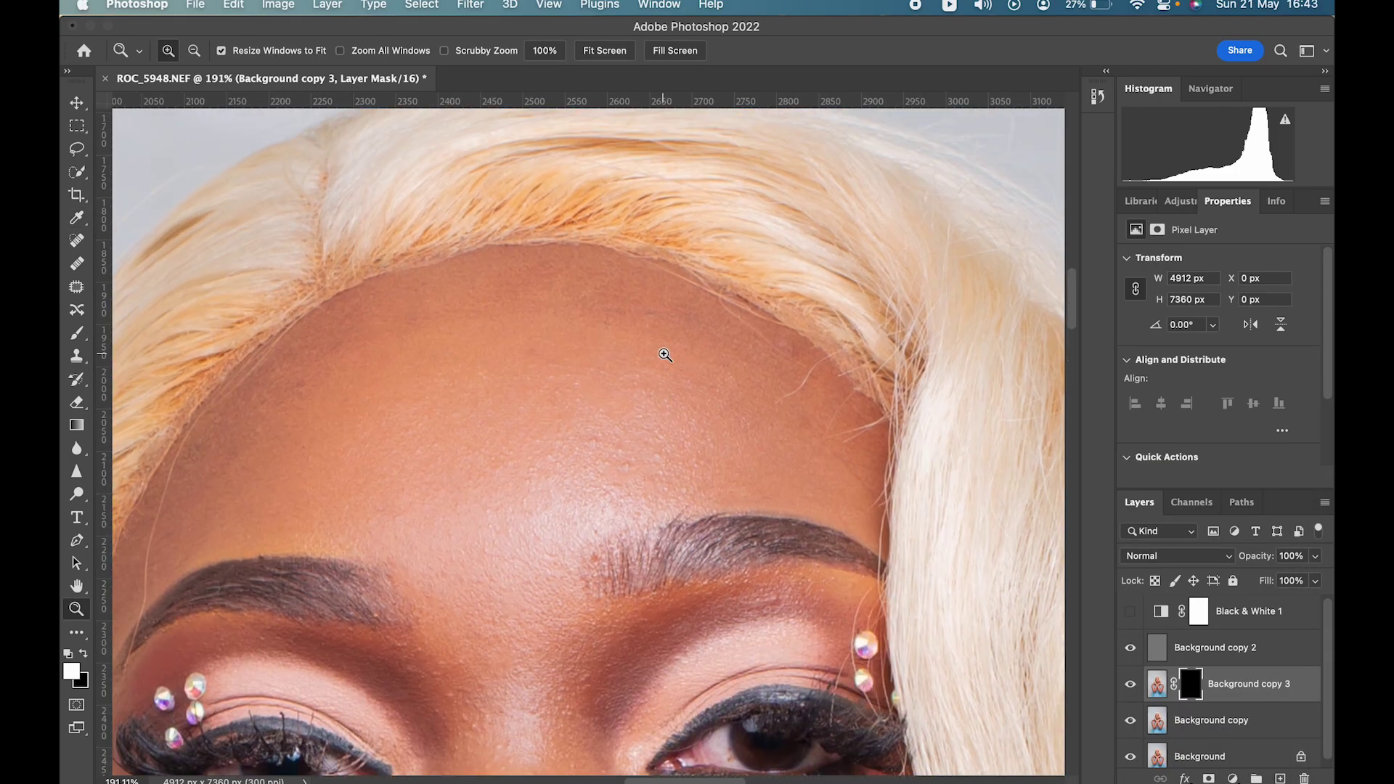
left_click(76, 332)
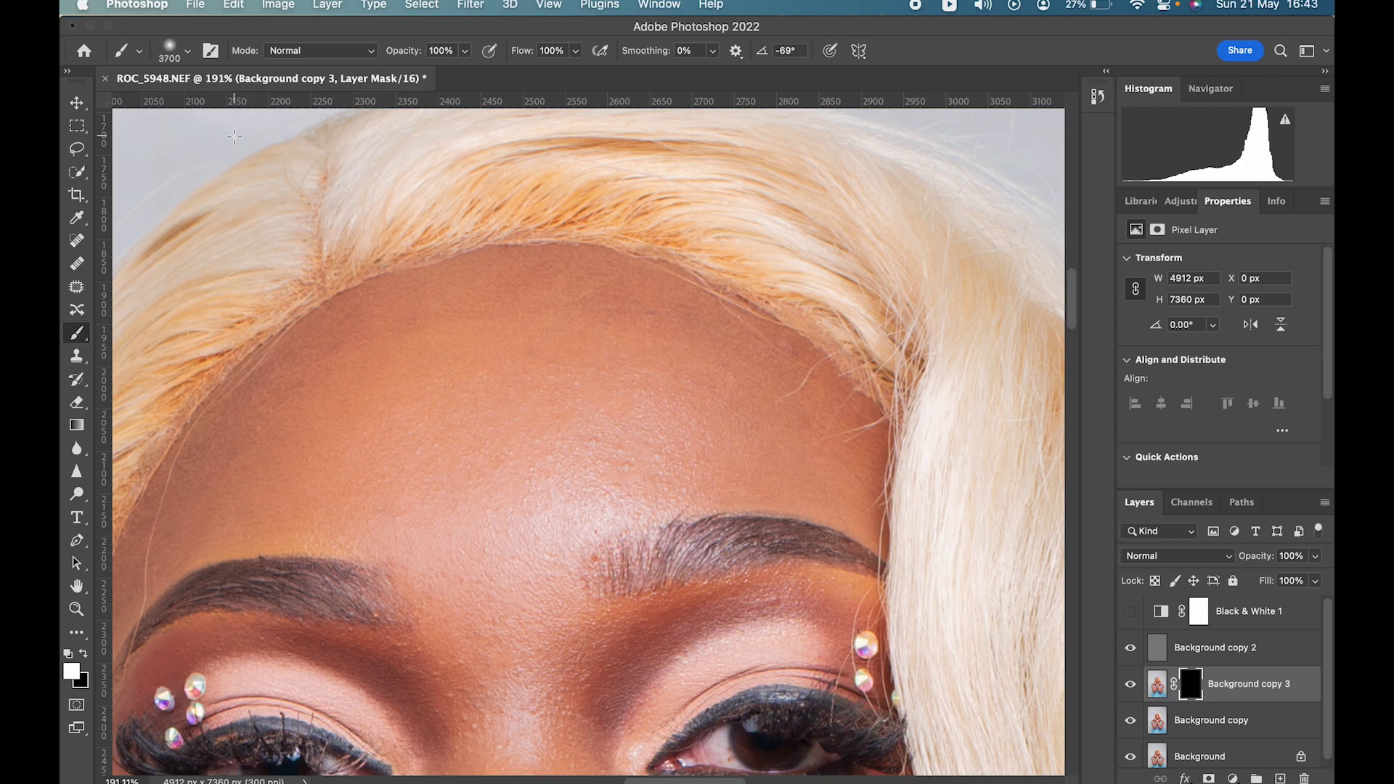
left_click(188, 50)
left_click_drag(216, 107, 200, 106)
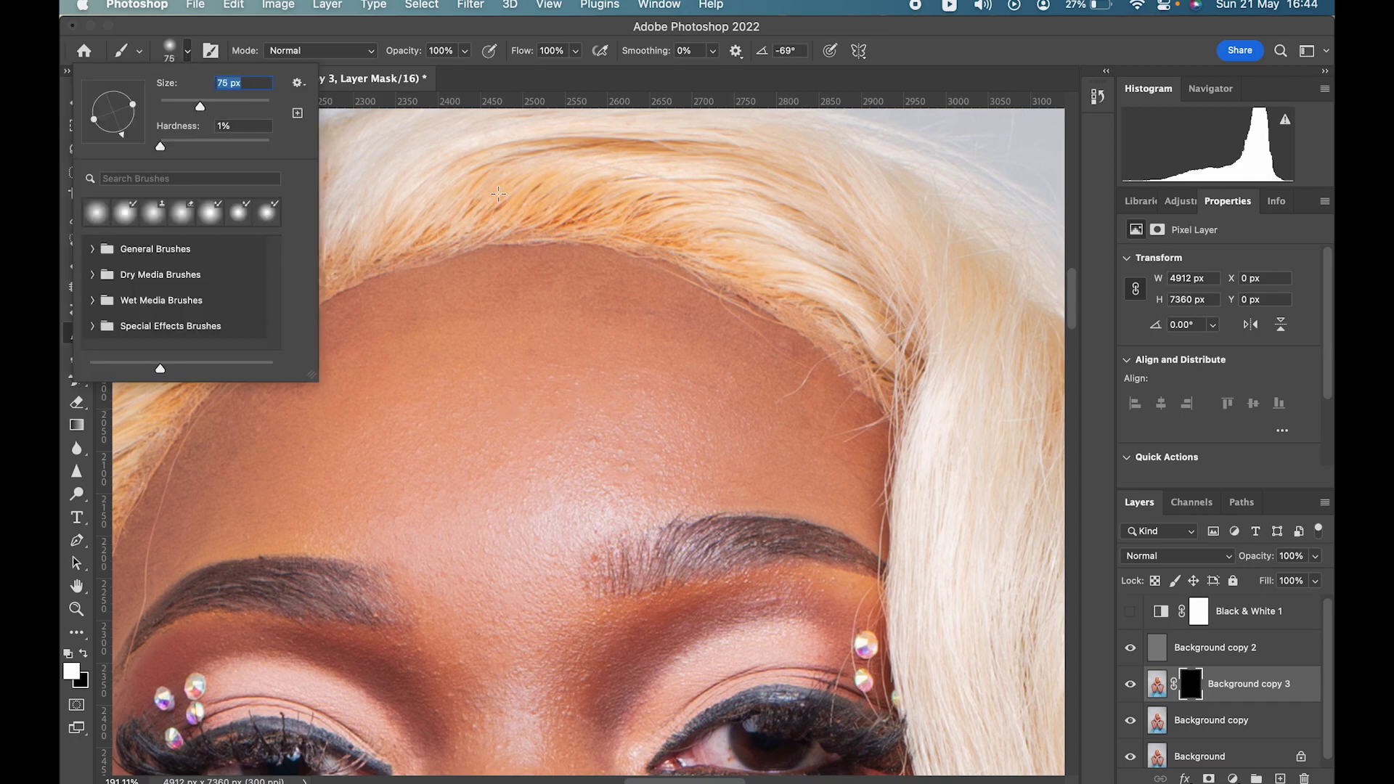
left_click(509, 315)
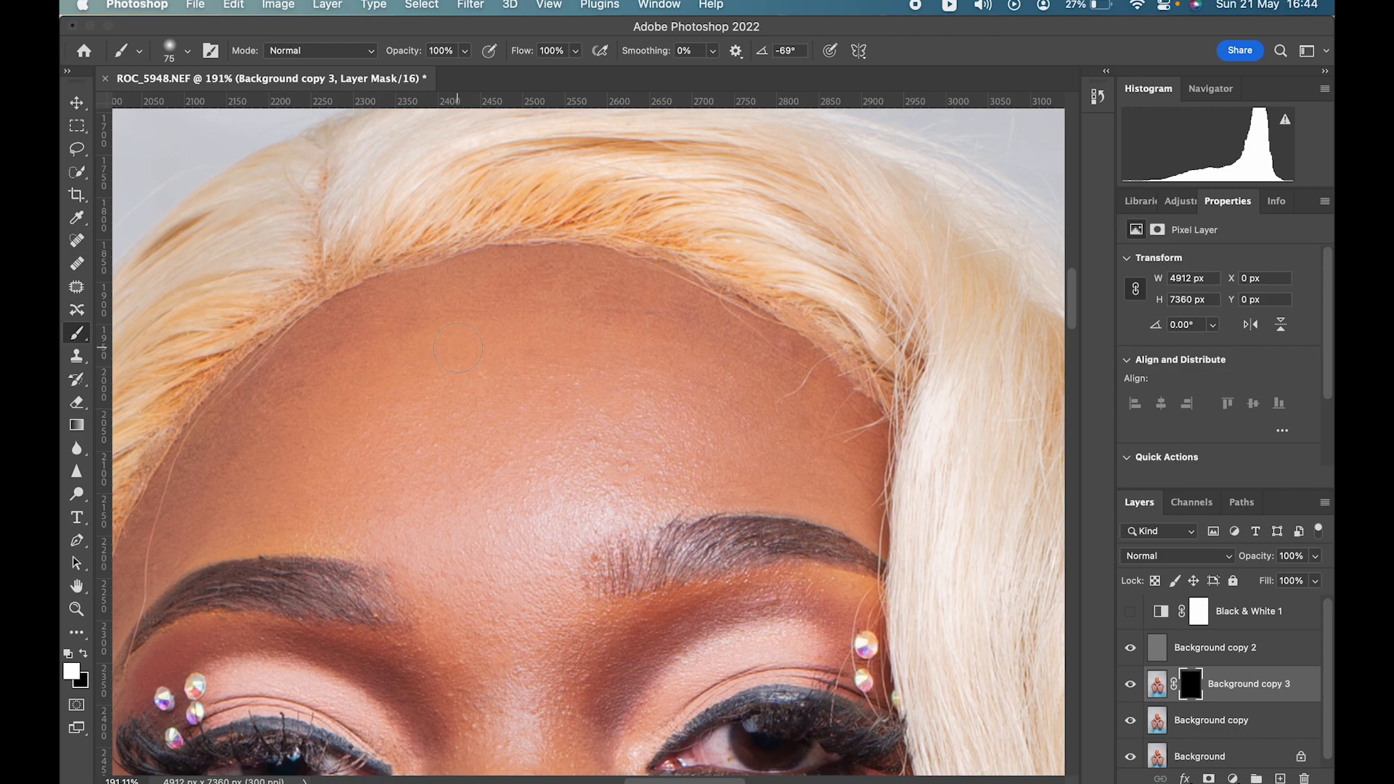
Step: Enlarge the brush to 150 px and paint white on the mask over the forehead and between the eyebrows
key("bracketright")
key("bracketright")
key("bracketright")
scroll(295, 345, "down", 3)
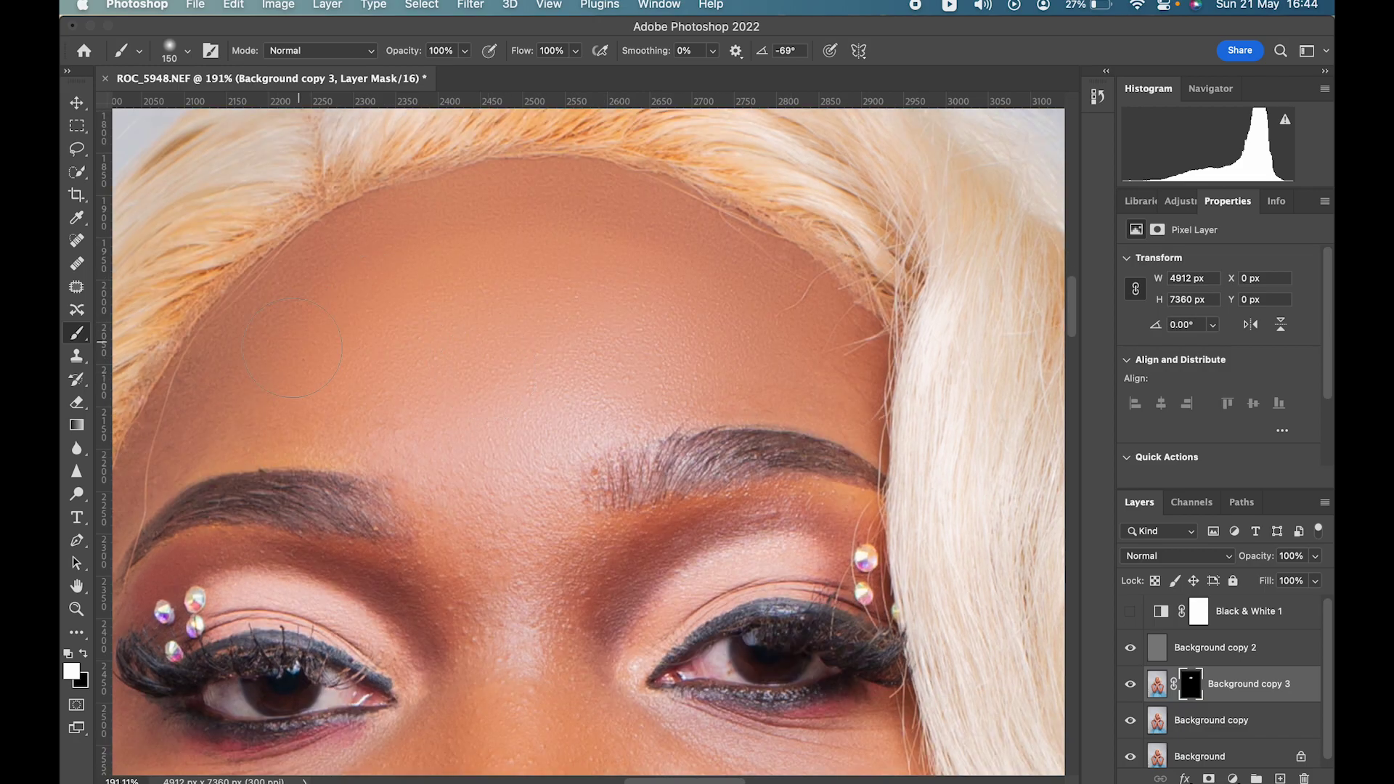
scroll(411, 426, "down", 7)
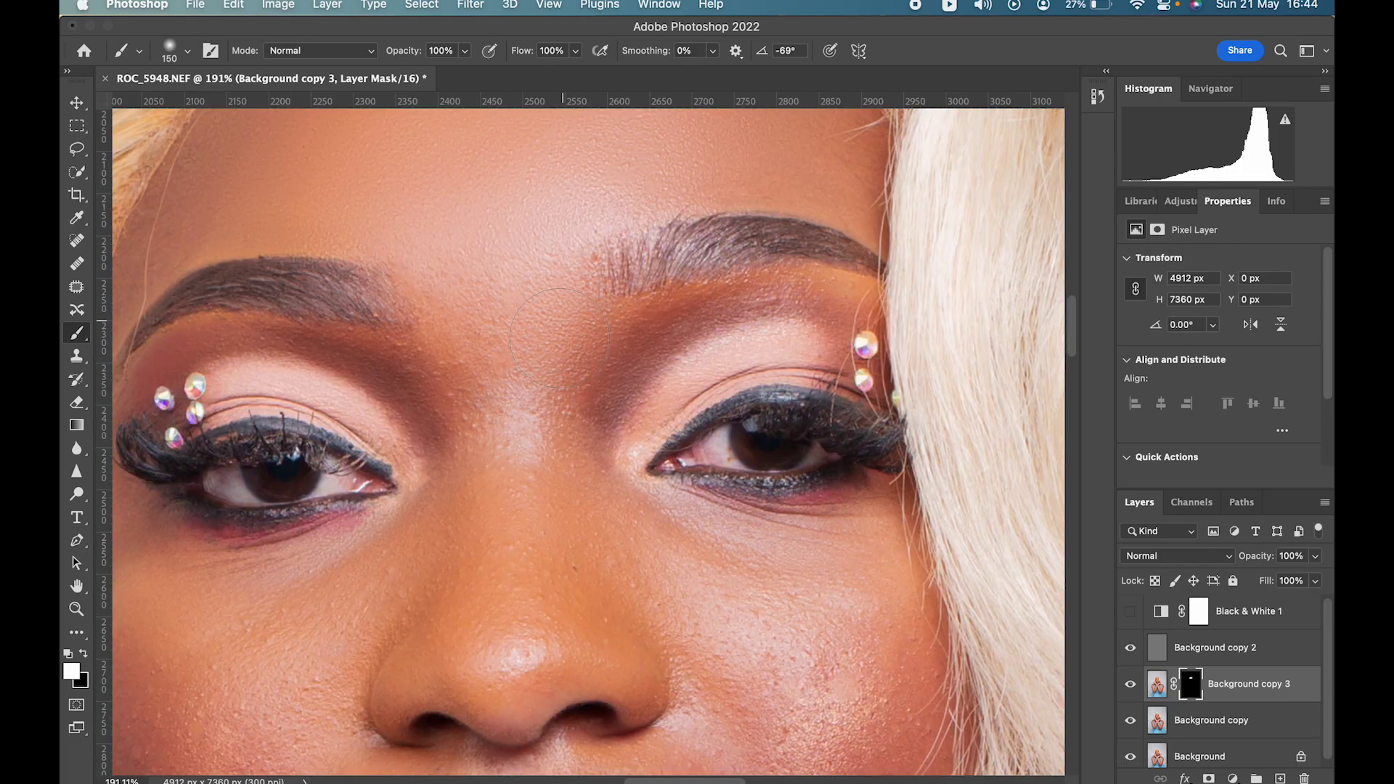
scroll(509, 403, "down", 2)
scroll(545, 546, "up", 5)
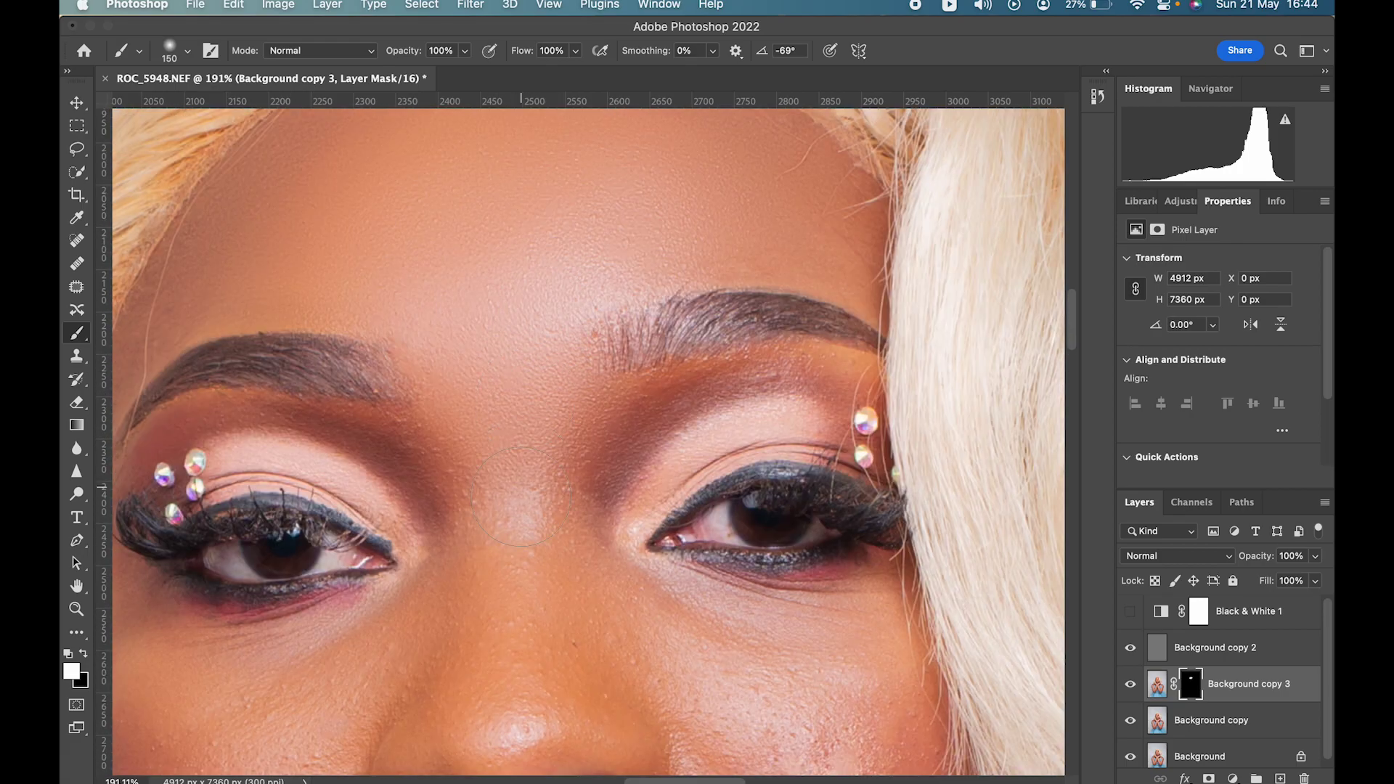
scroll(545, 546, "down", 4)
scroll(726, 308, "up", 7)
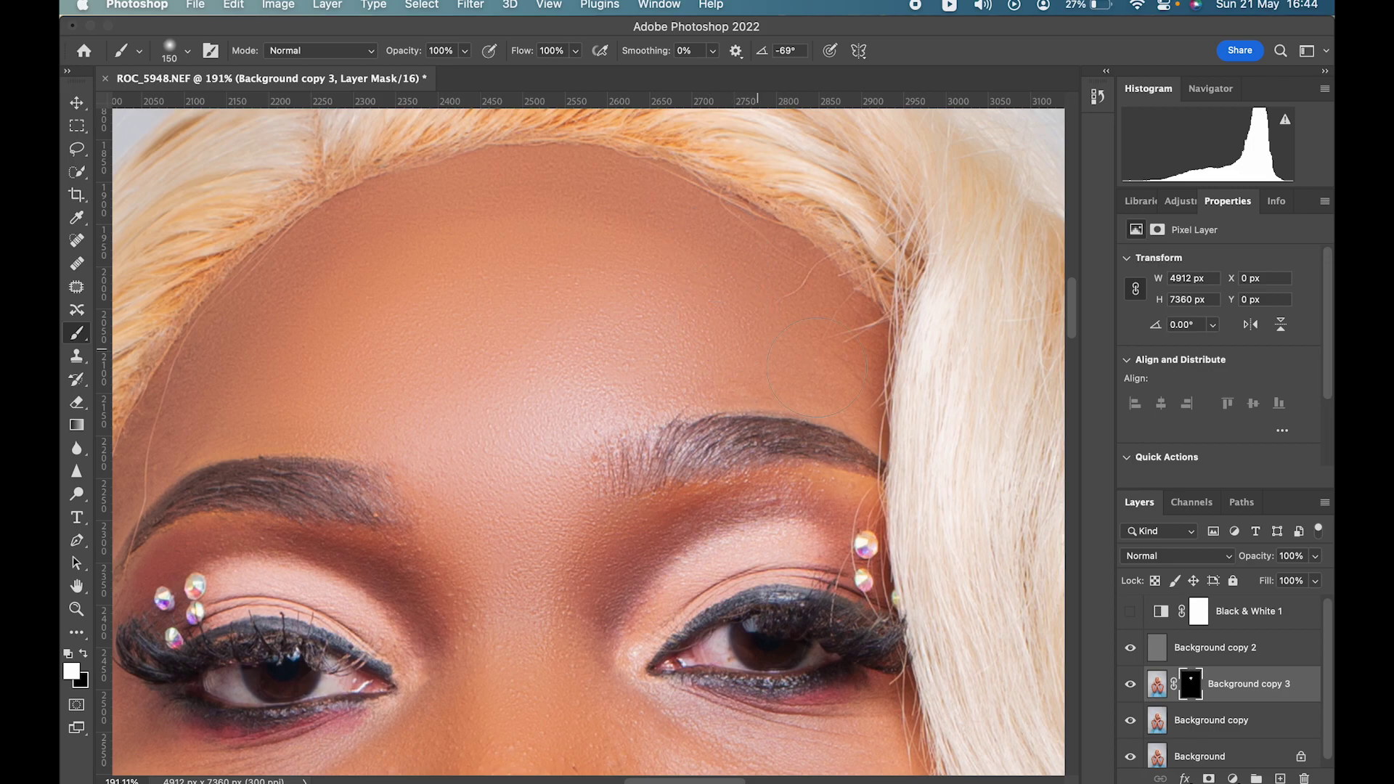
Step: Paint white on the Background copy 3 mask over the model's right cheek, from under the eye to the jaw, and over the chin
scroll(469, 383, "down", 10)
scroll(366, 570, "left", 8)
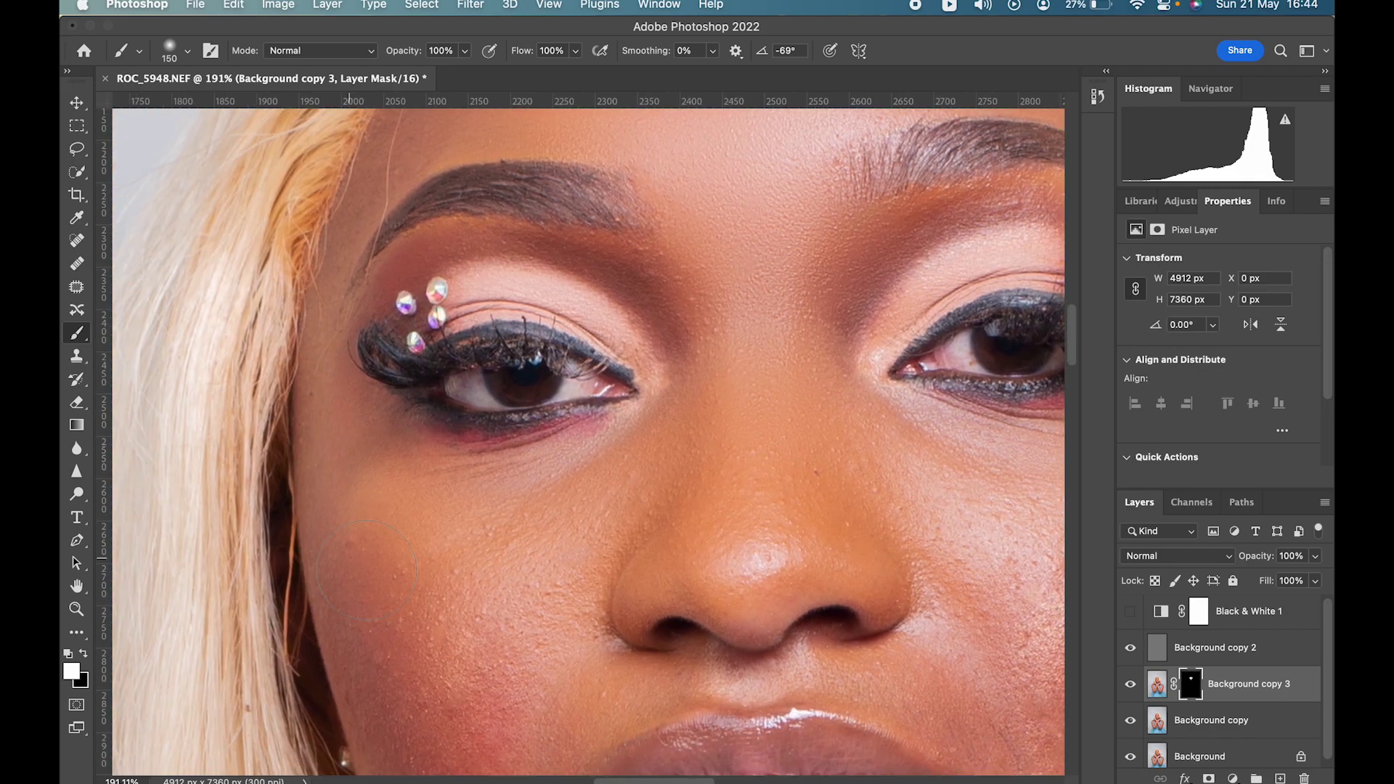
scroll(573, 492, "down", 4)
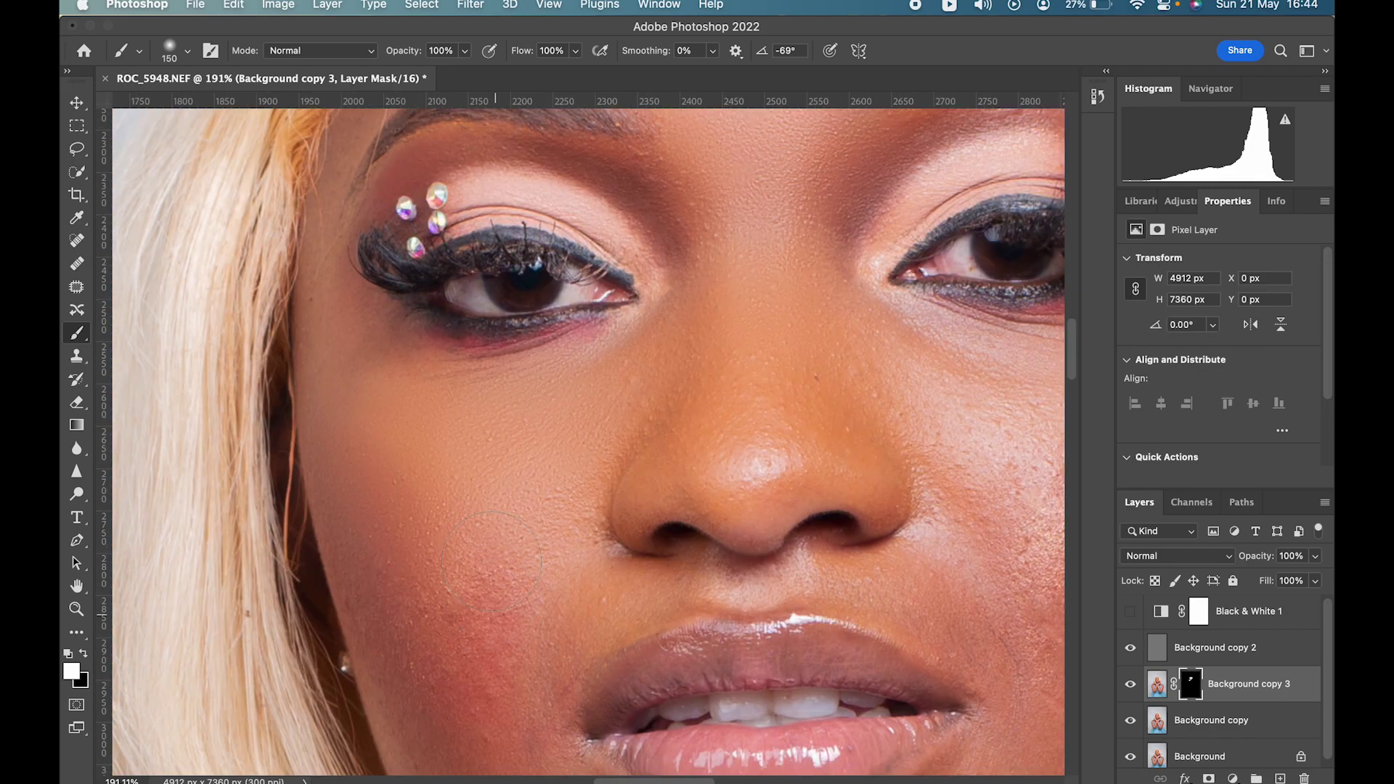
scroll(476, 512, "down", 1)
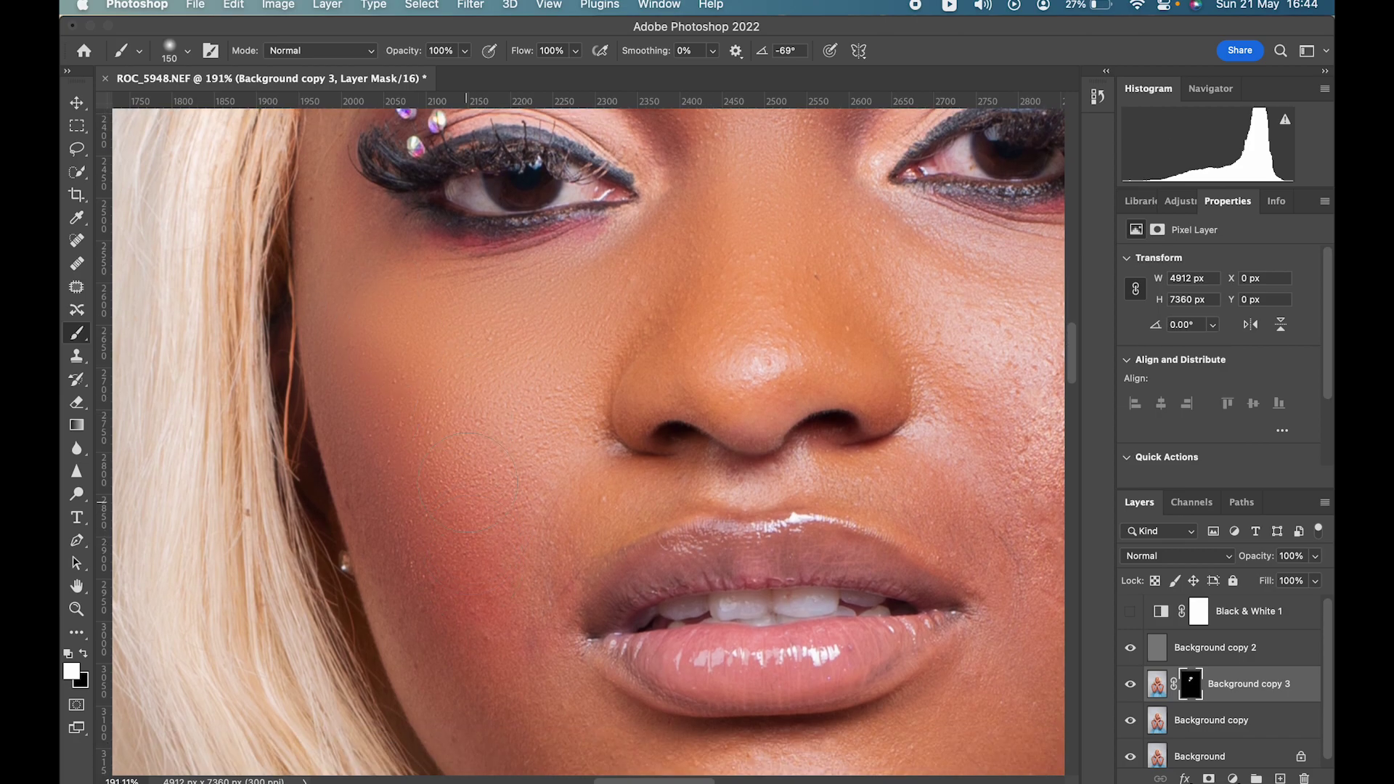
scroll(508, 618, "down", 4)
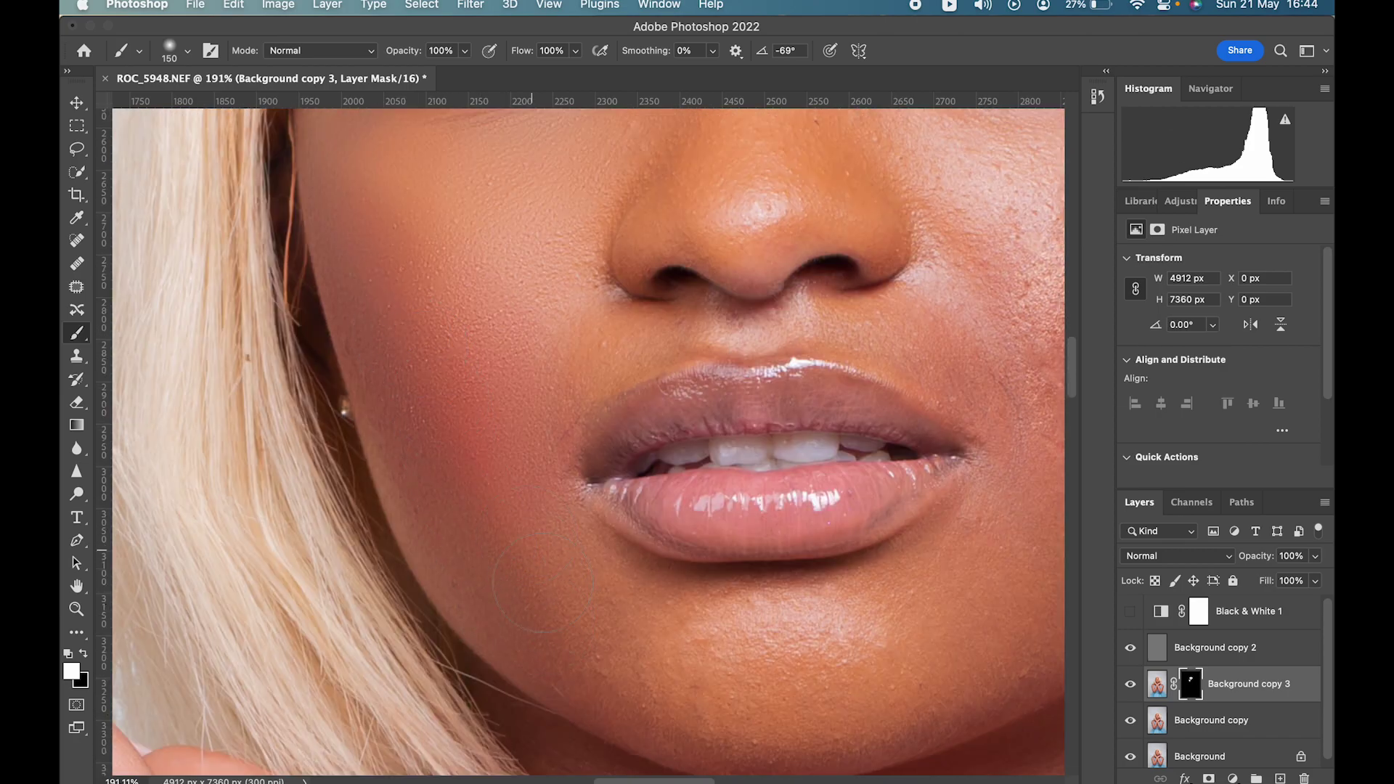
scroll(577, 483, "up", 3)
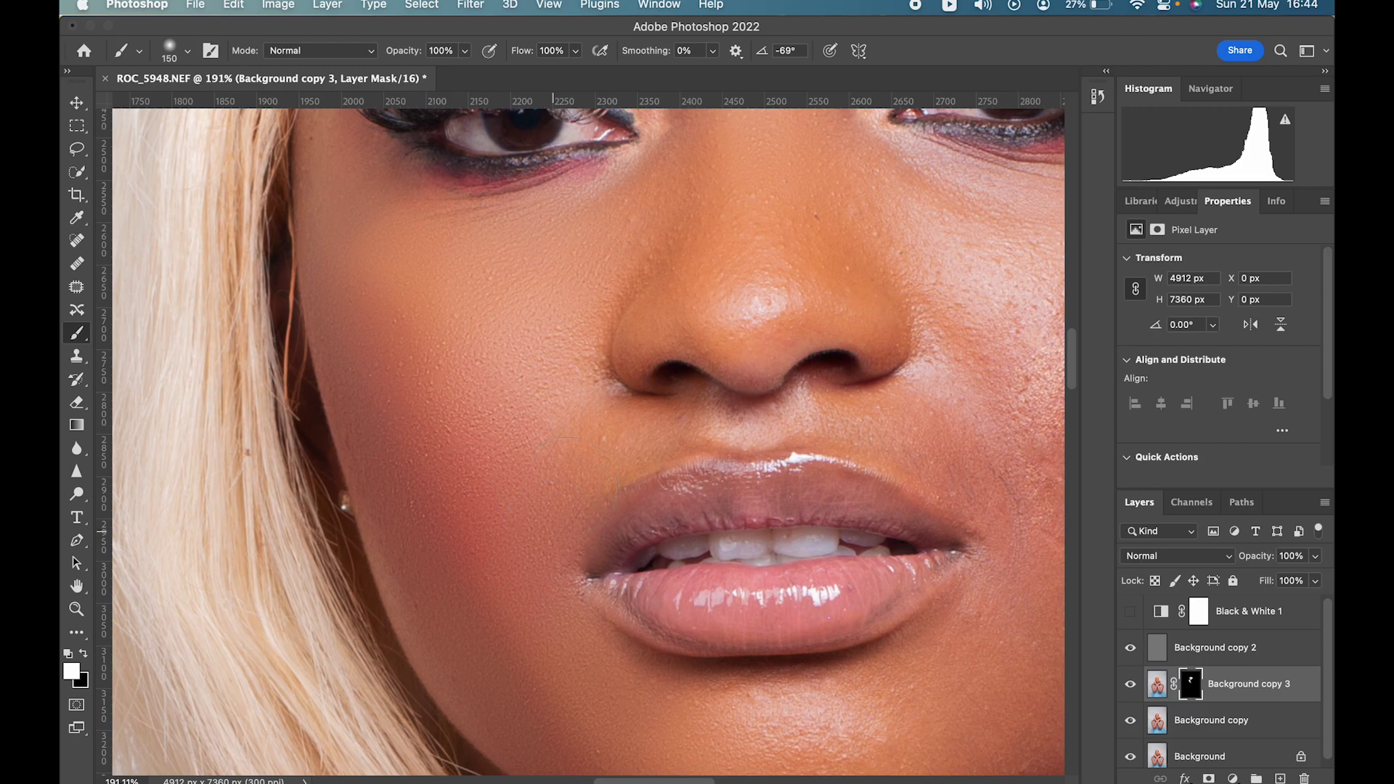
scroll(573, 433, "up", 3)
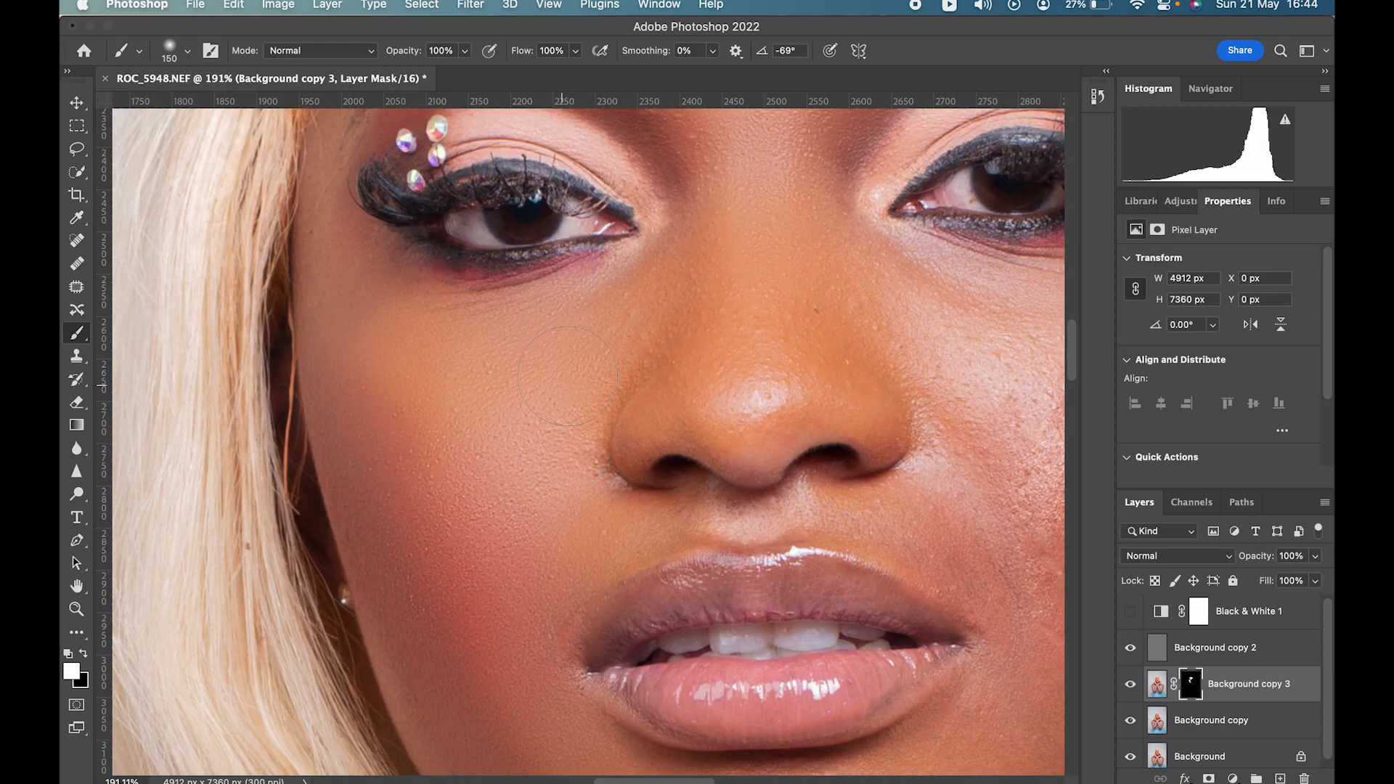
scroll(587, 351, "down", 8)
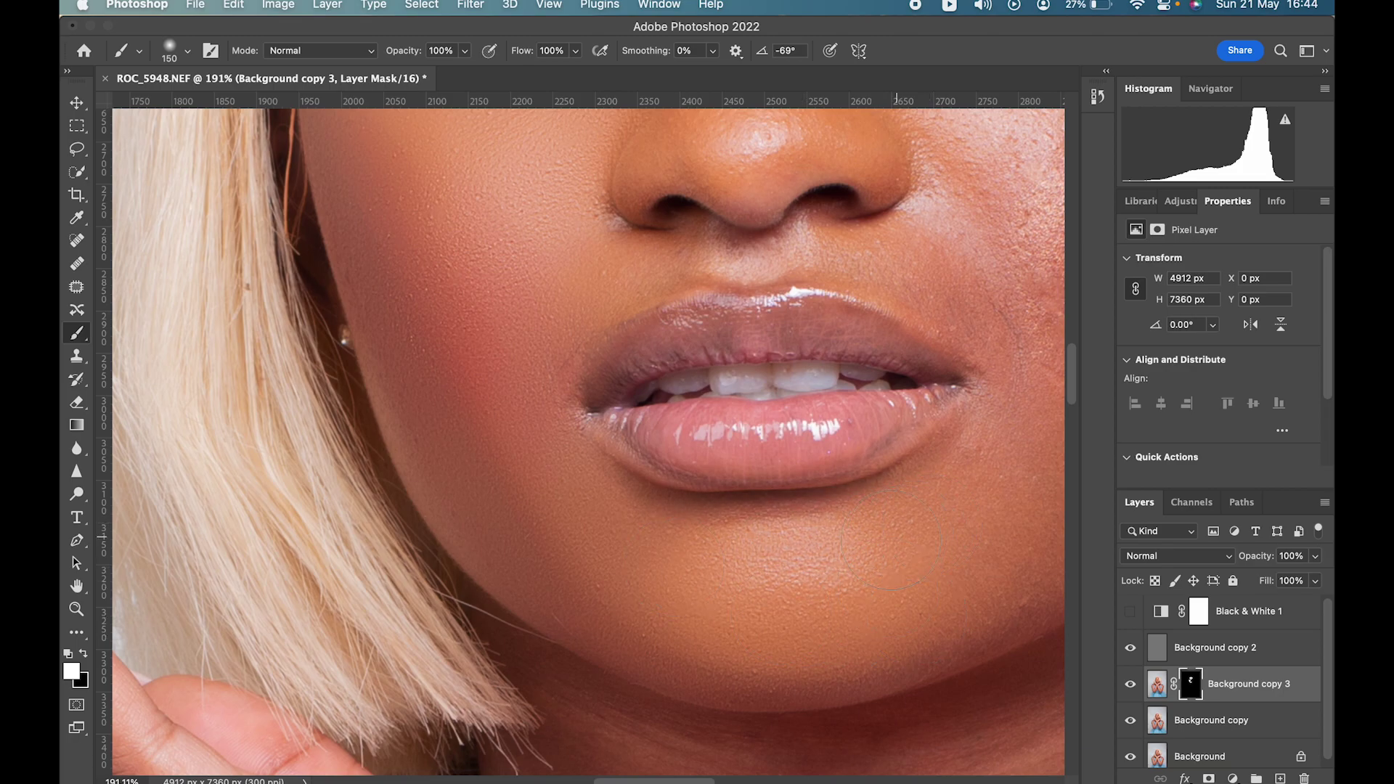
Step: Paint white on the mask over the model's left cheek, from under the eye down past the mouth corner to the jaw
scroll(596, 535, "right", 10)
scroll(595, 535, "left", 2)
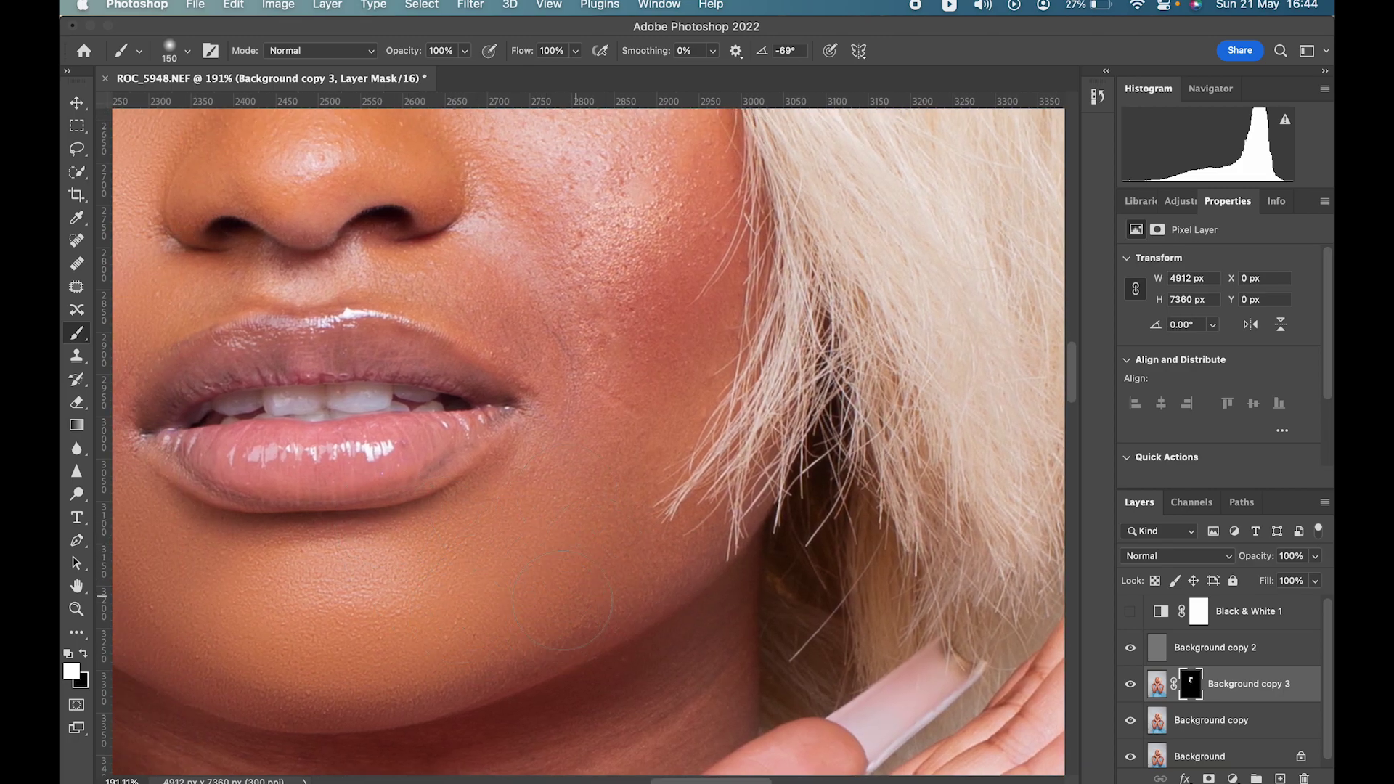
scroll(609, 377, "up", 3)
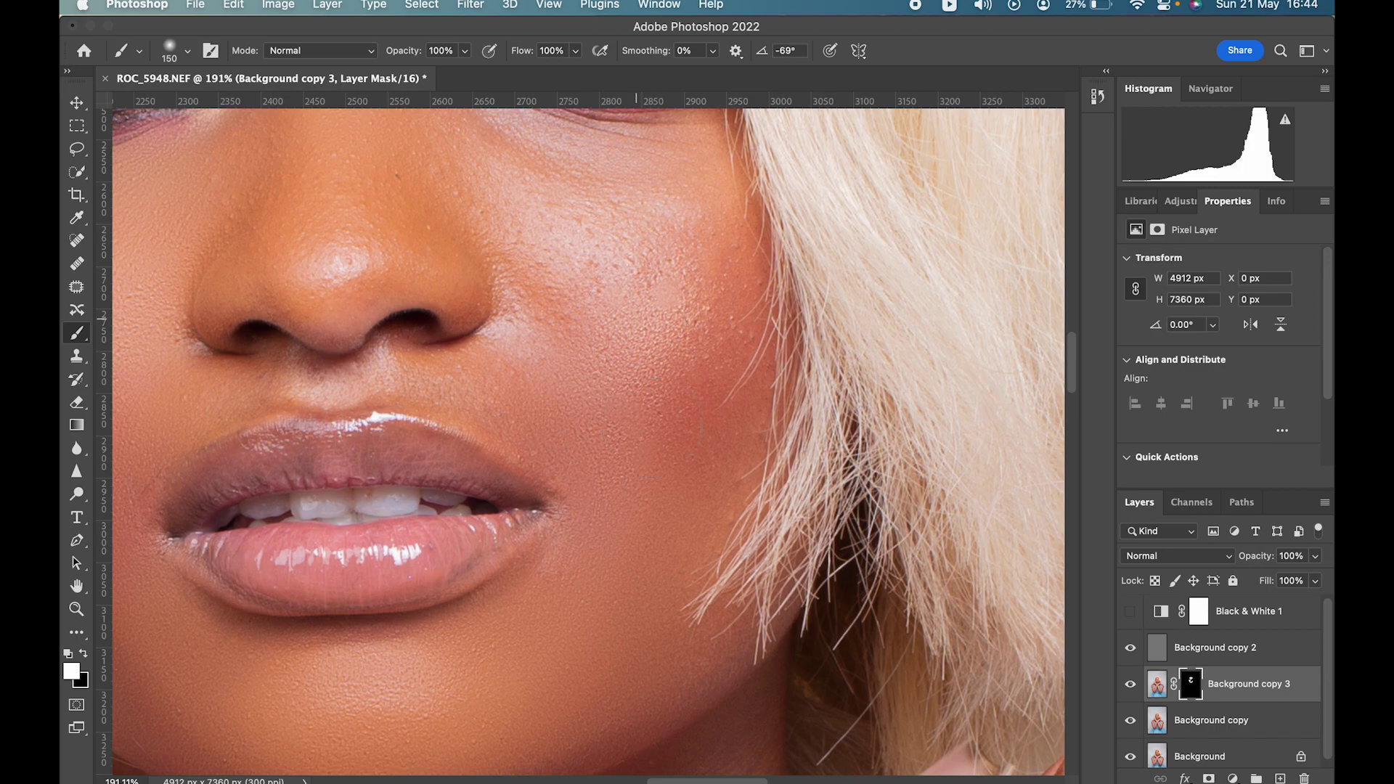
scroll(675, 567, "up", 4)
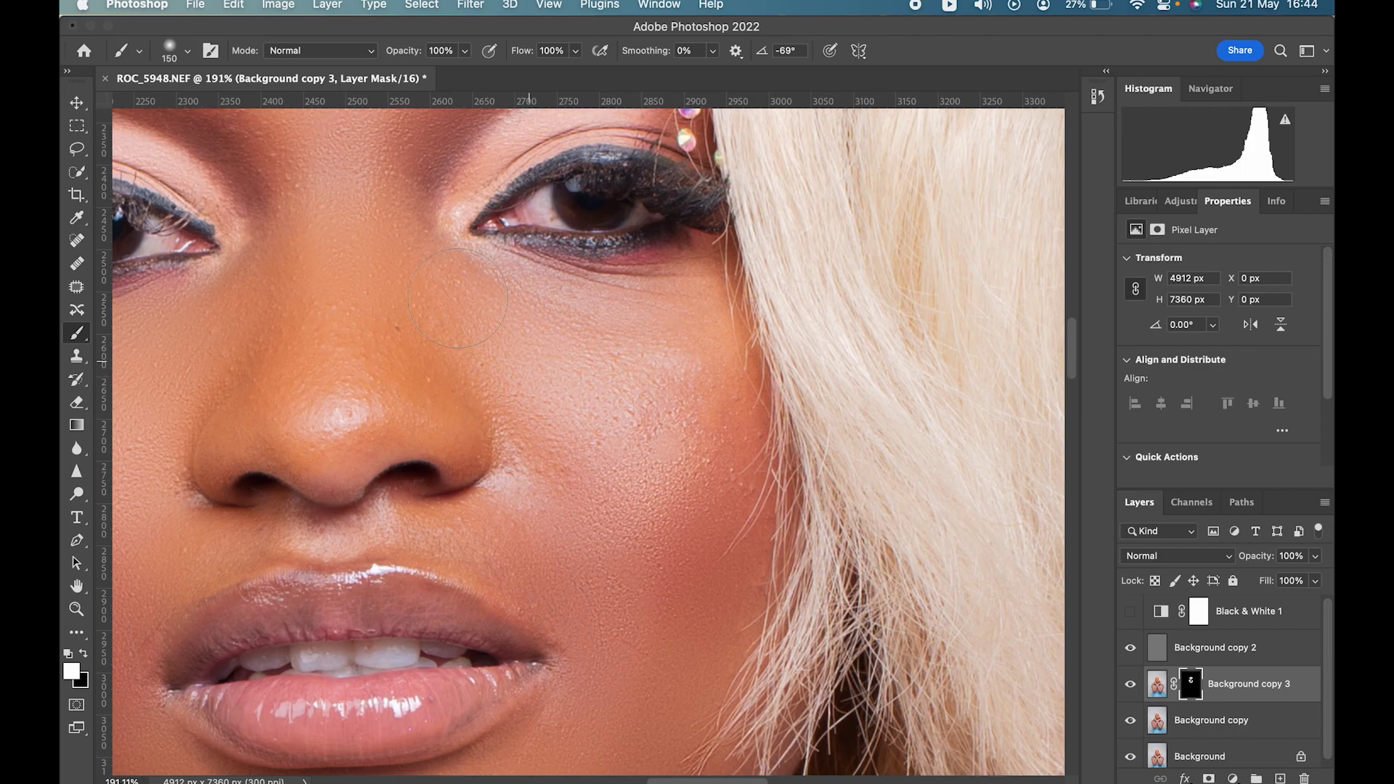
scroll(340, 405, "up", 3)
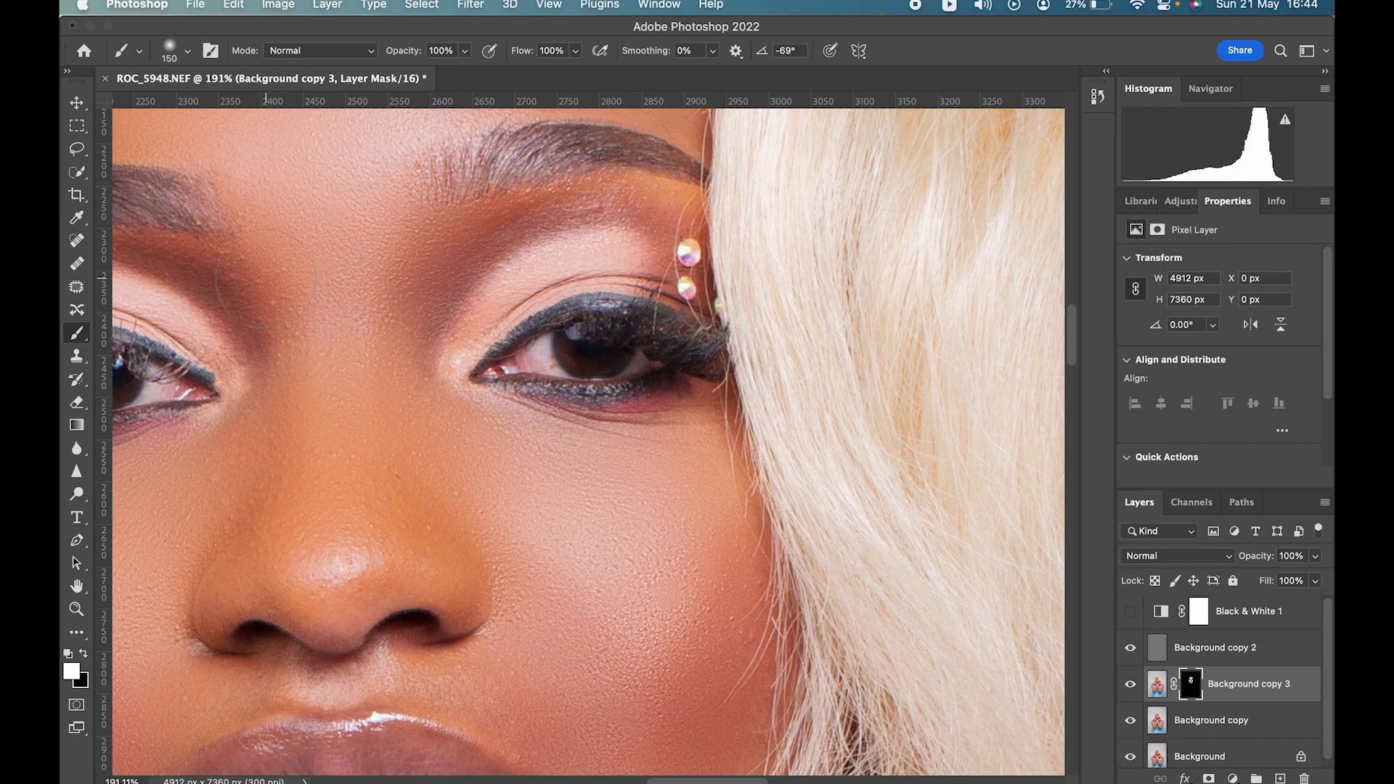
scroll(327, 276, "up", 2)
scroll(436, 232, "up", 3)
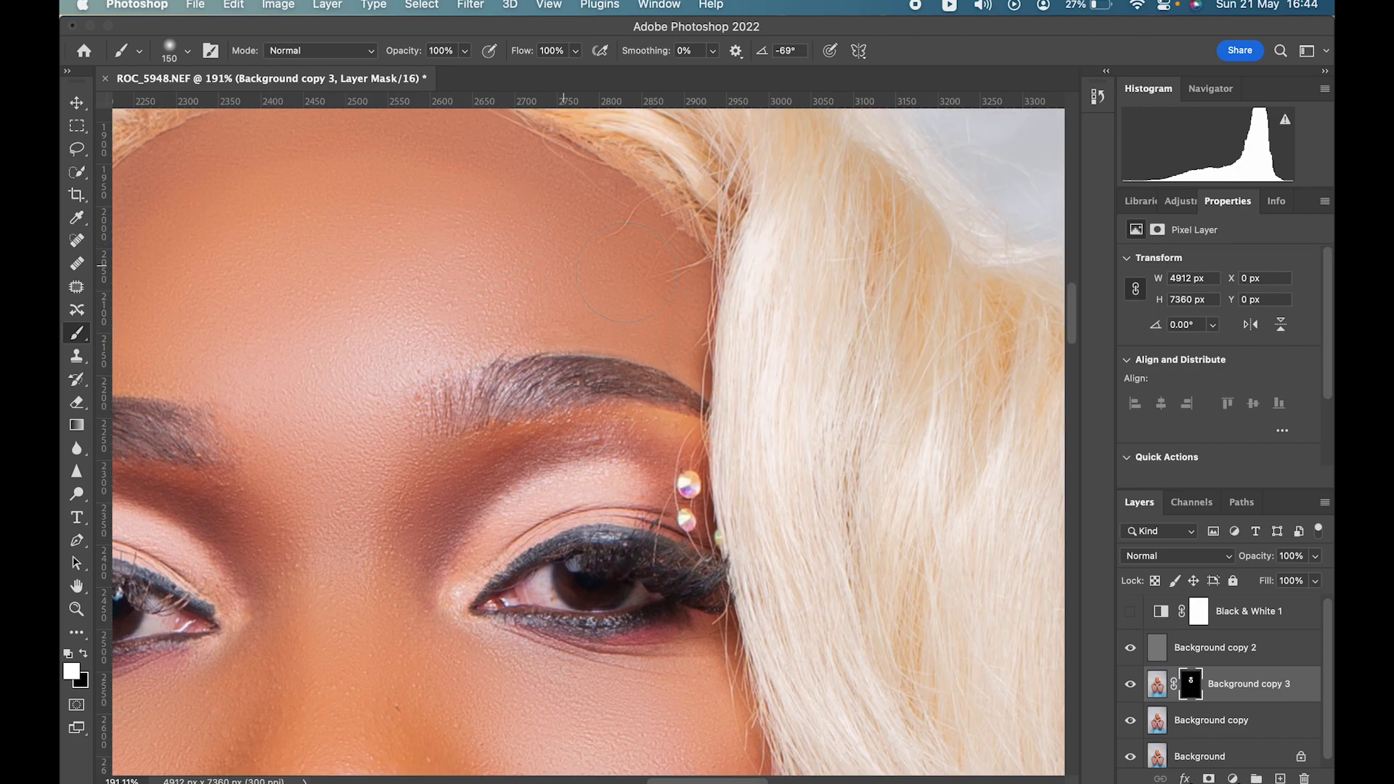
scroll(437, 296, "down", 3)
scroll(479, 290, "down", 3)
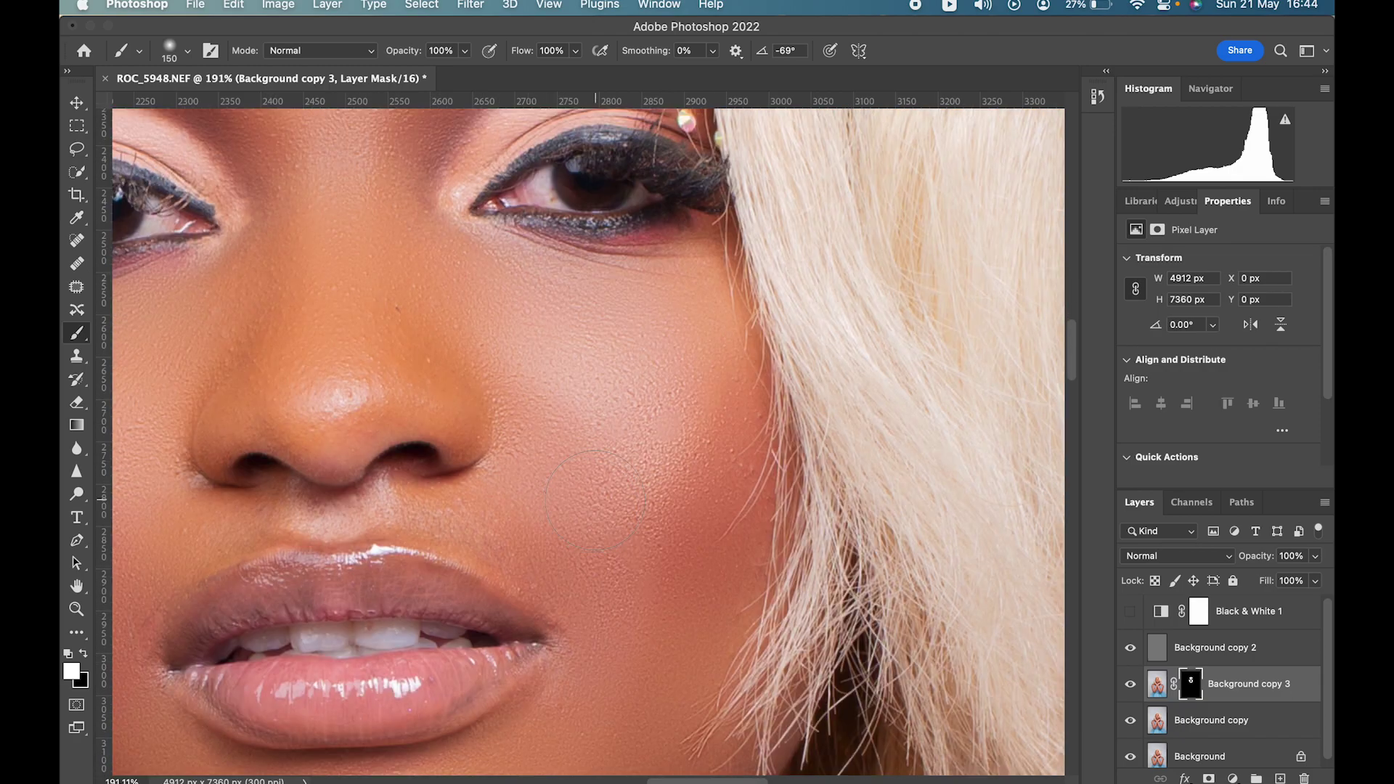
scroll(566, 450, "down", 4)
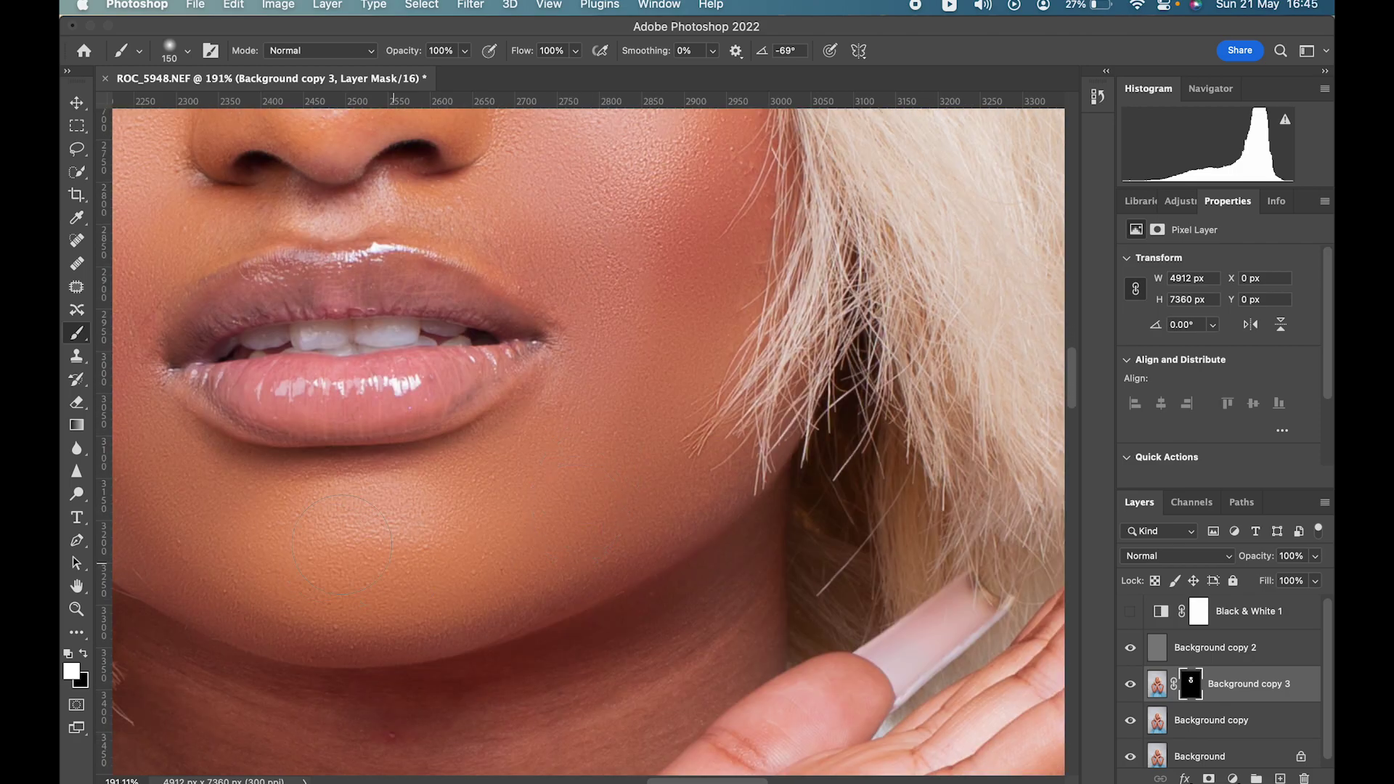
Step: Review the smoothed skin on the whole portrait, and examine the face at 100% zoom
key("super+minus")
key("super+minus")
key("super+minus")
key("super+minus")
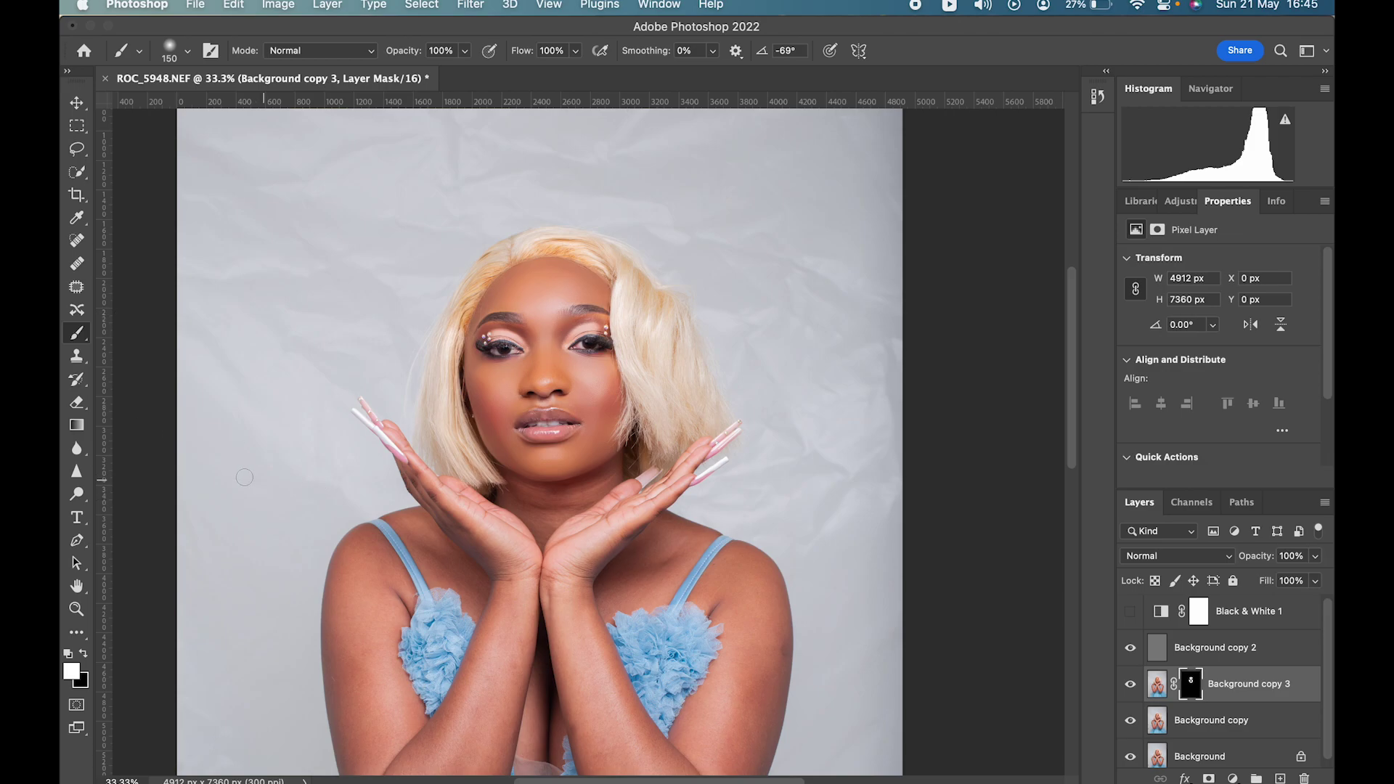
left_click(76, 608)
left_click(483, 381)
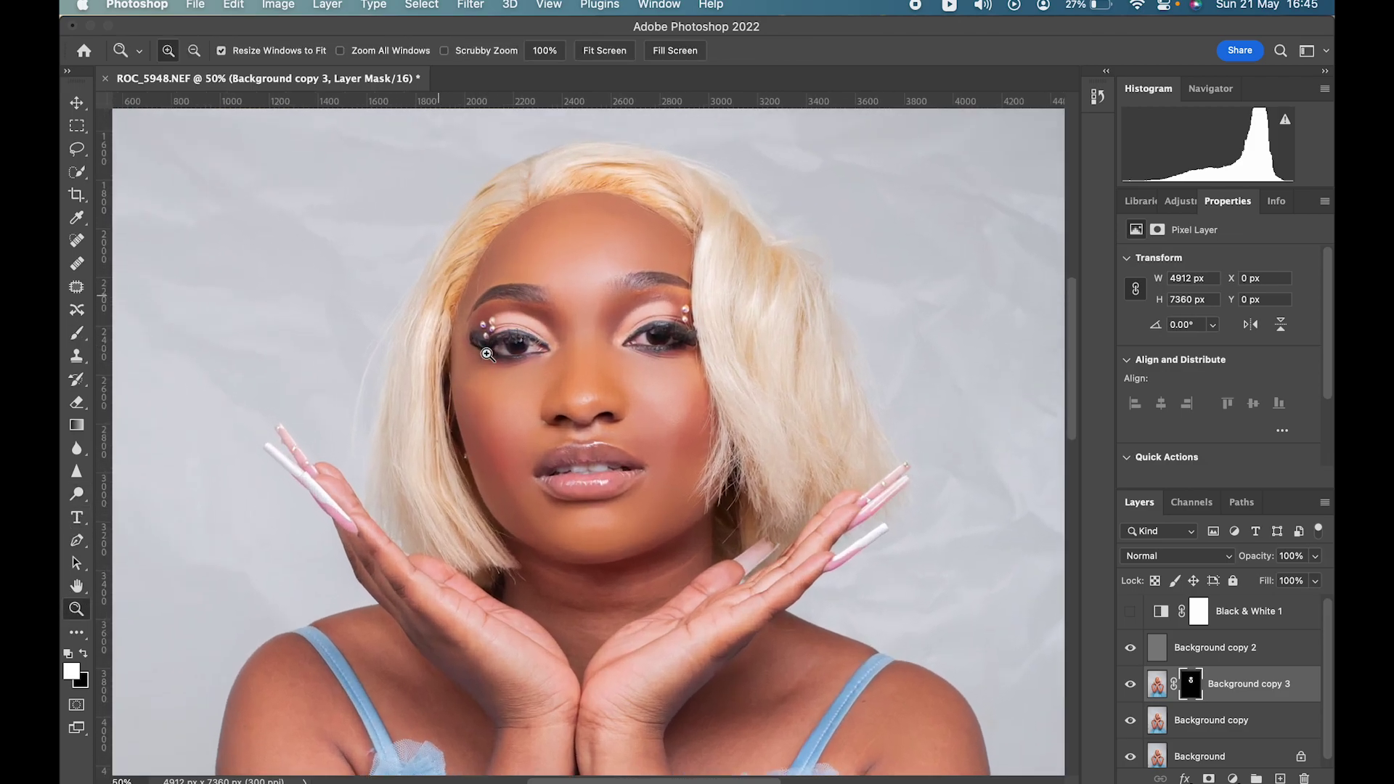
left_click(483, 406)
scroll(643, 268, "down", 3)
scroll(632, 259, "up", 3)
left_click(525, 218)
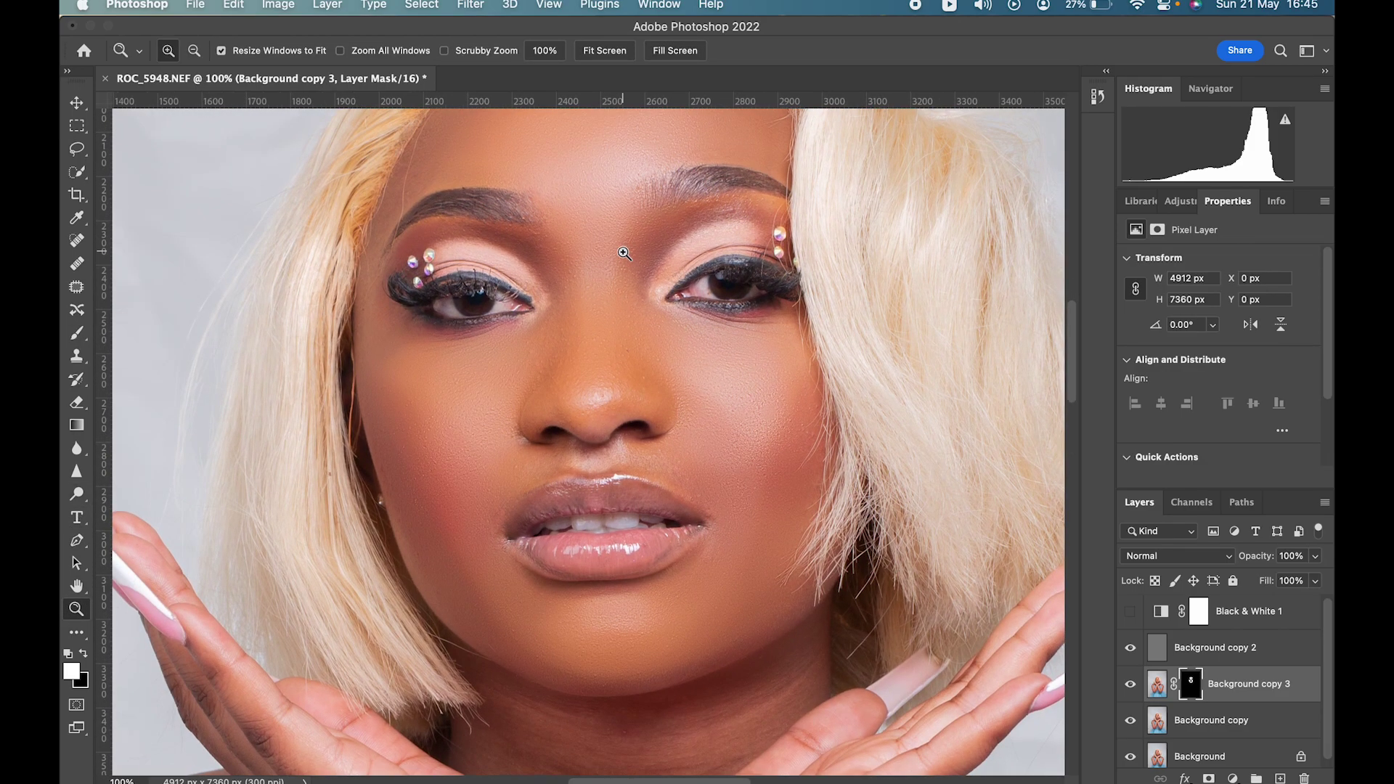
Step: Paint white on the mask with the 150 px Brush over the neck between the chin and the hands
left_click(76, 333)
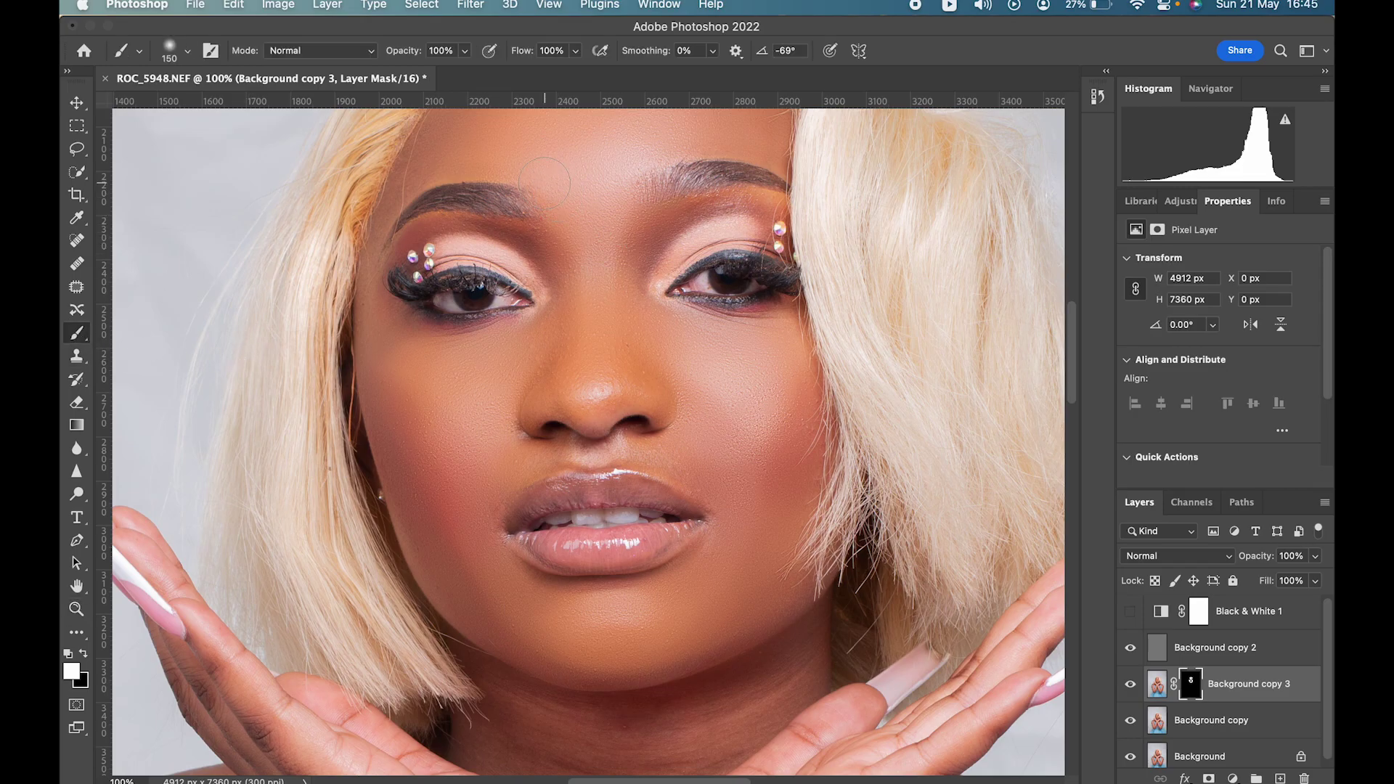
scroll(581, 382, "down", 5)
scroll(592, 291, "up", 2)
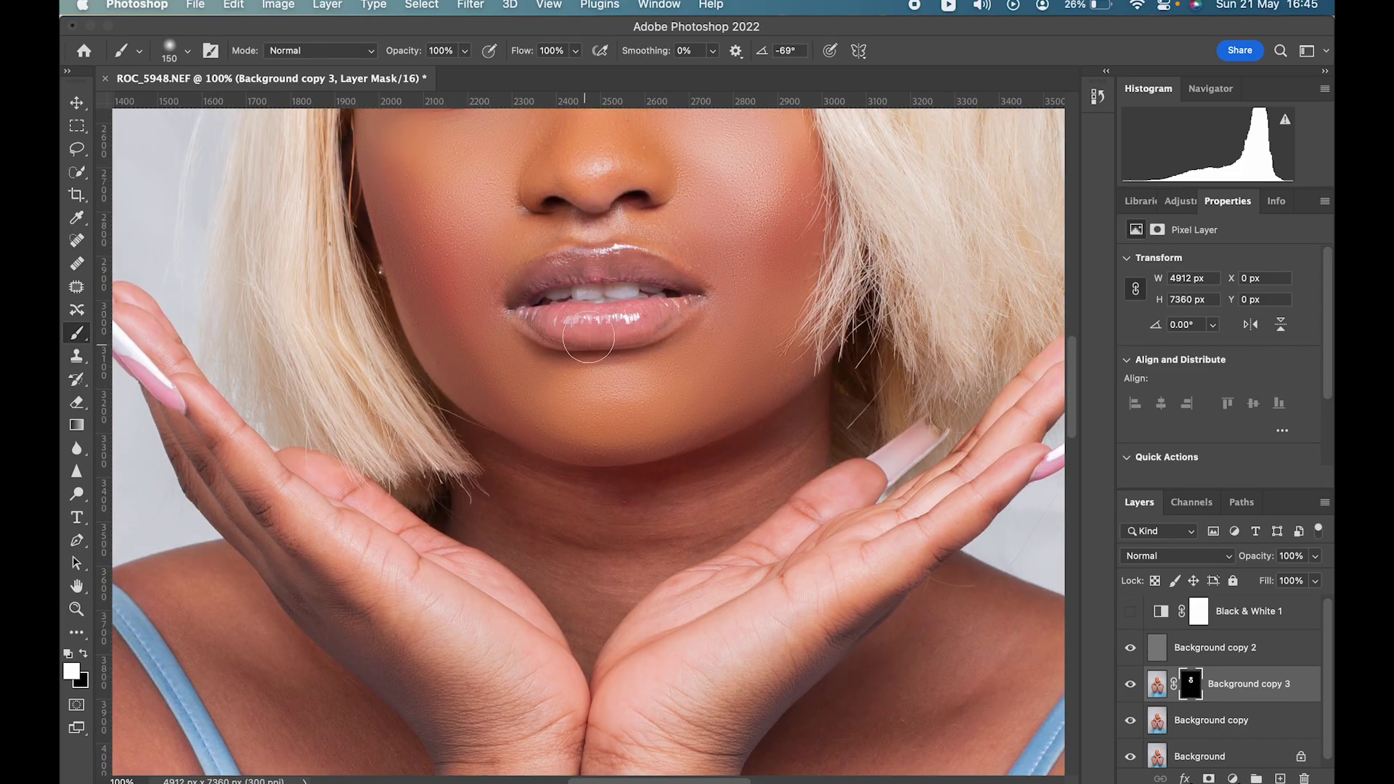
scroll(603, 190, "up", 1)
scroll(669, 236, "down", 2)
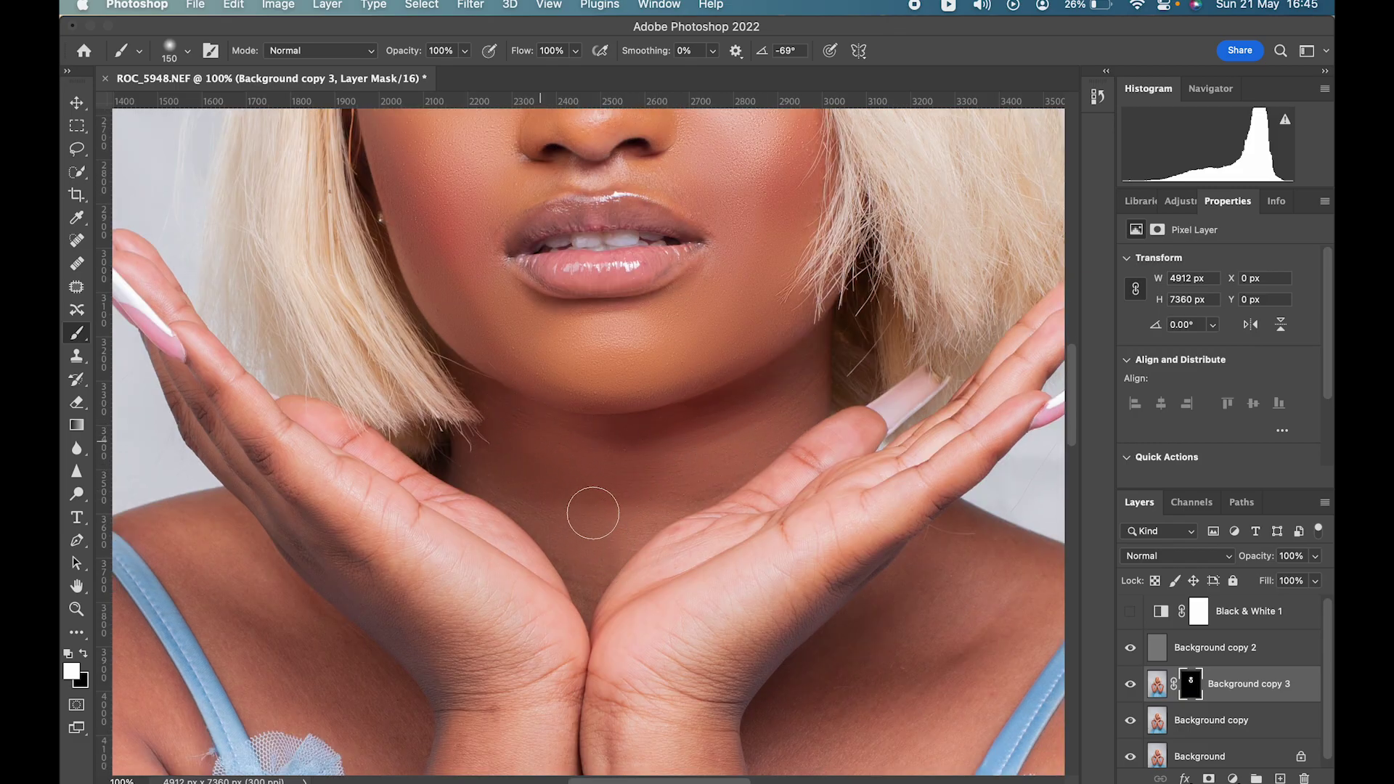
scroll(654, 465, "down", 6)
key("bracketleft")
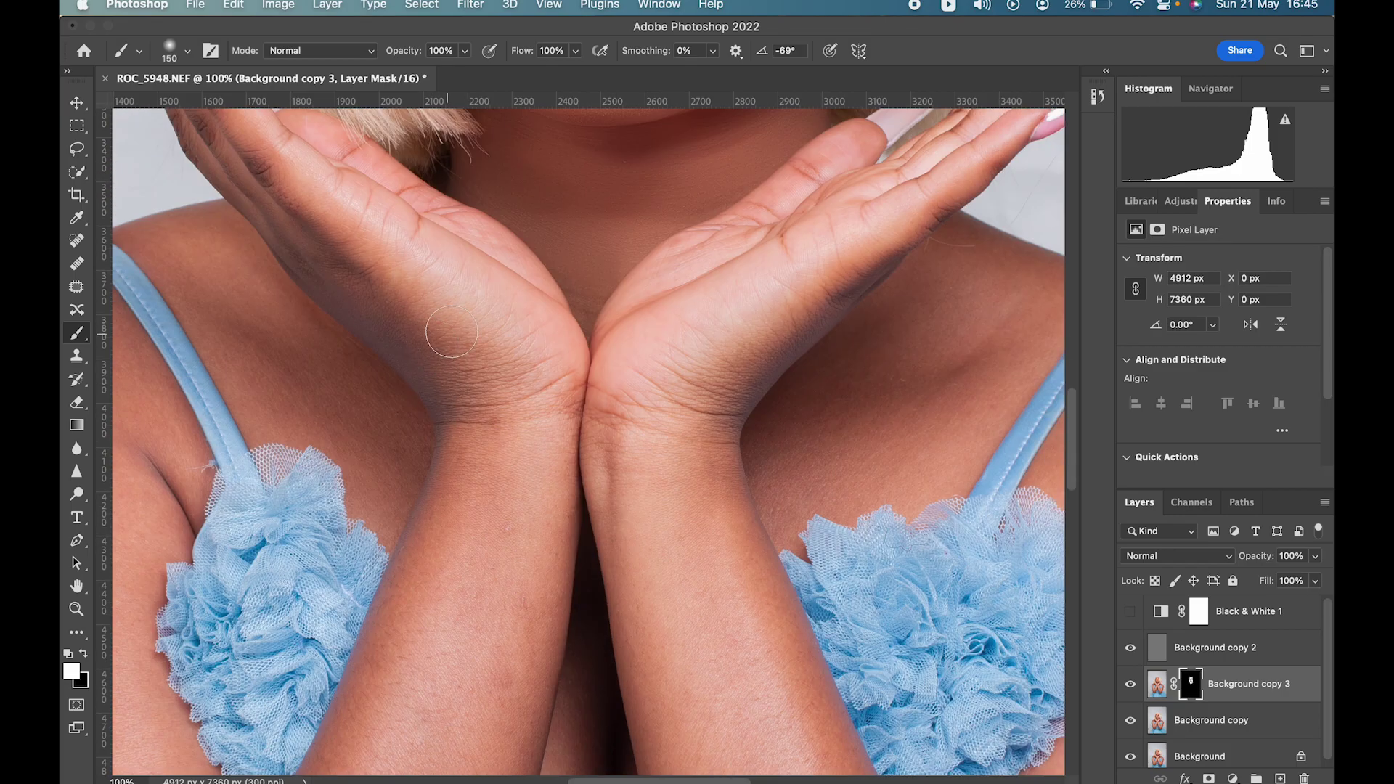
Step: Enlarge the brush to 250 px and paint white on the mask over the model's right forearm down to the elbow
key("bracketright")
key("bracketright")
key("bracketright")
key("bracketright")
key("bracketright")
key("bracketright")
scroll(457, 557, "down", 6)
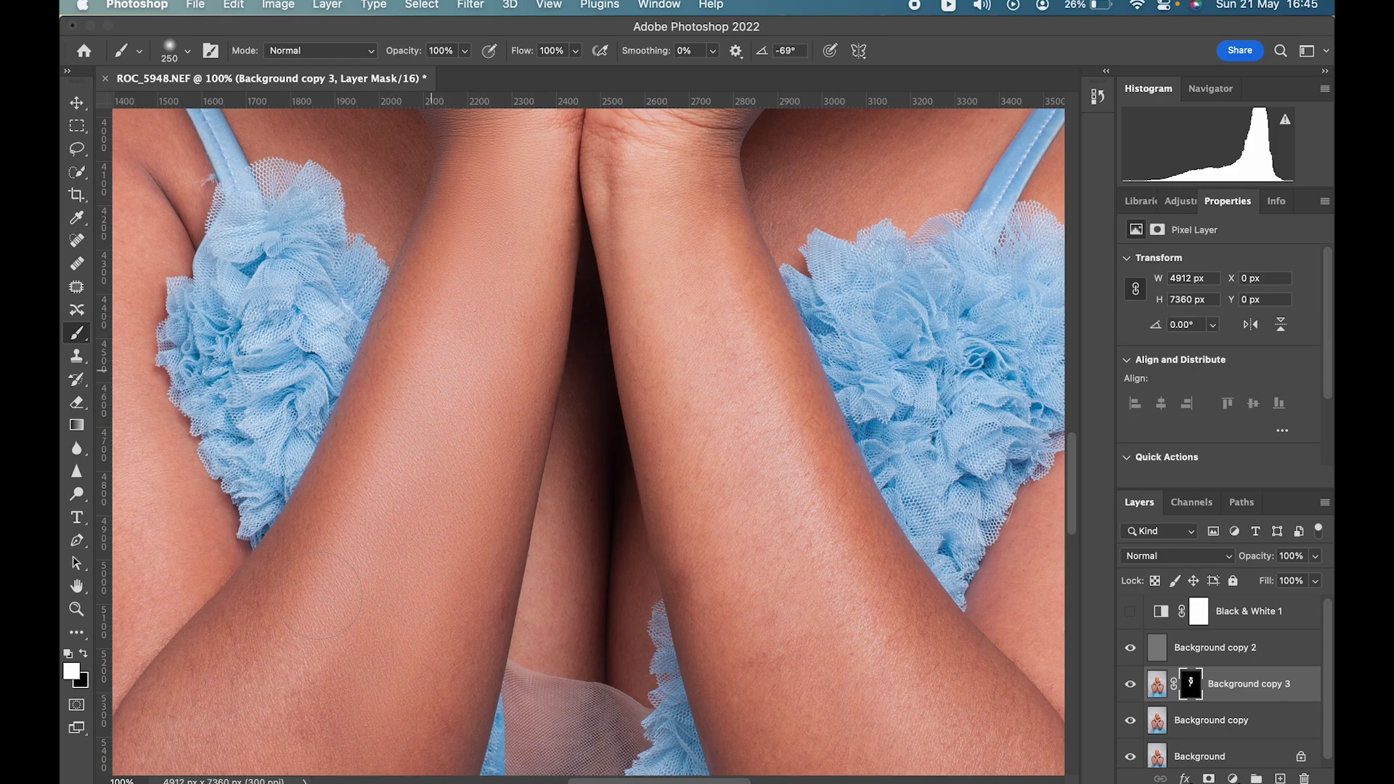
scroll(361, 458, "down", 5)
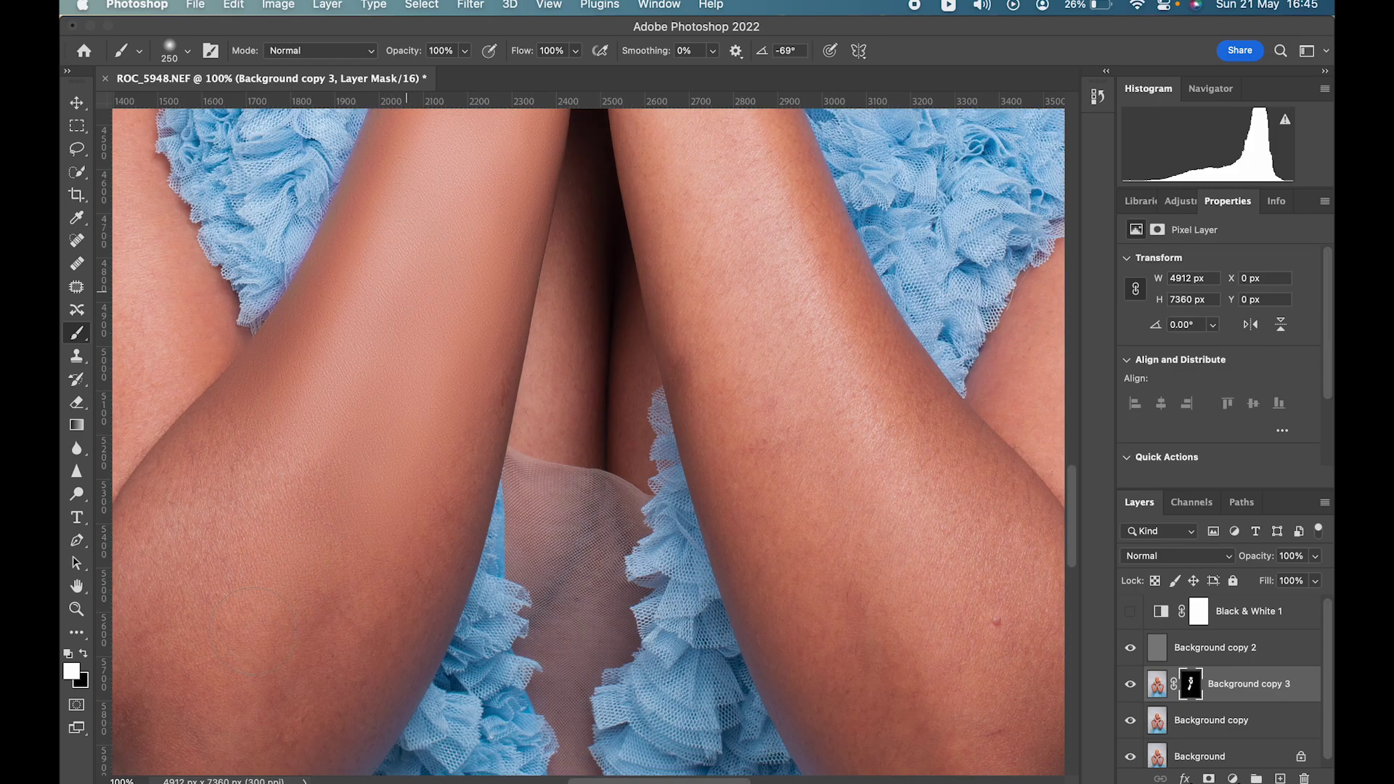
left_click_drag(177, 576, 242, 456)
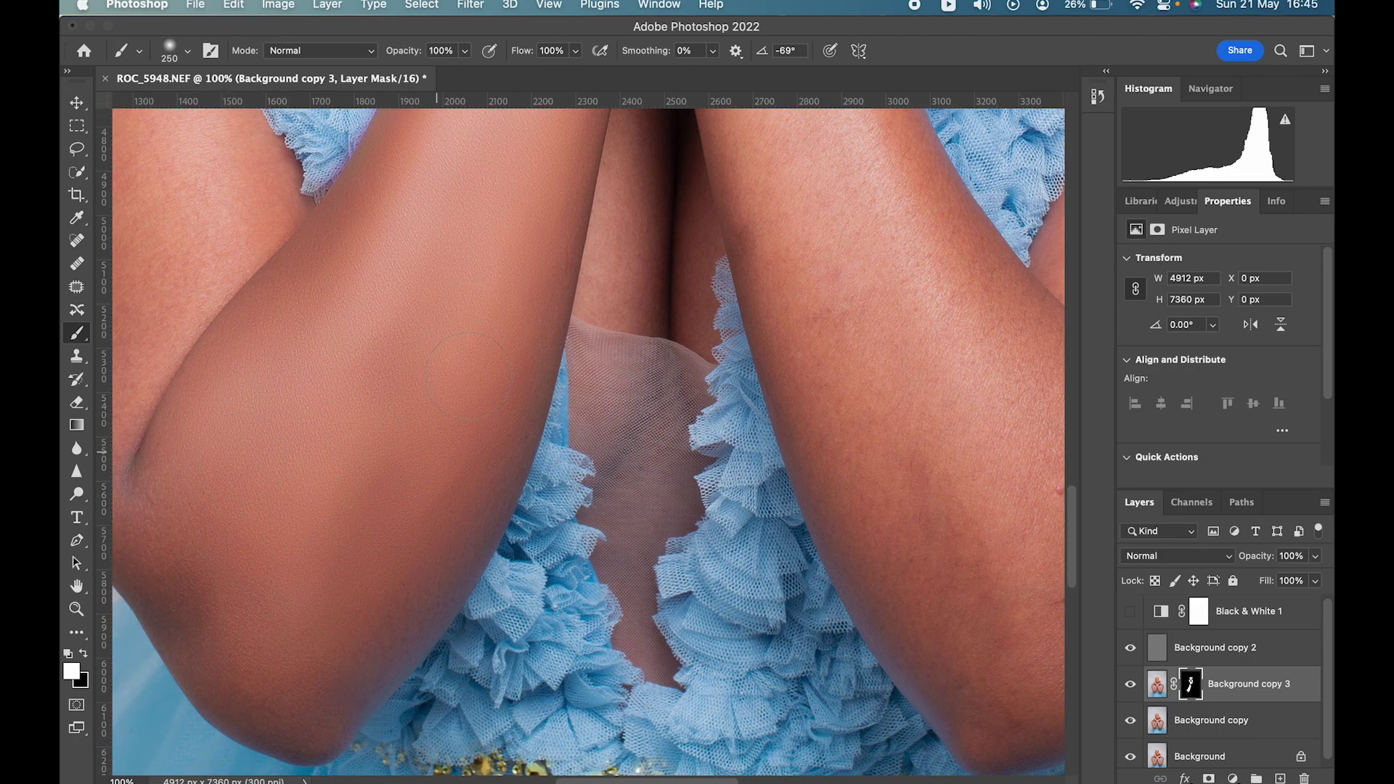
Step: Paint white on the mask over the model's left forearm from the wrist towards the elbow, undoing one stray stroke
scroll(479, 383, "up", 6)
scroll(480, 383, "right", 4)
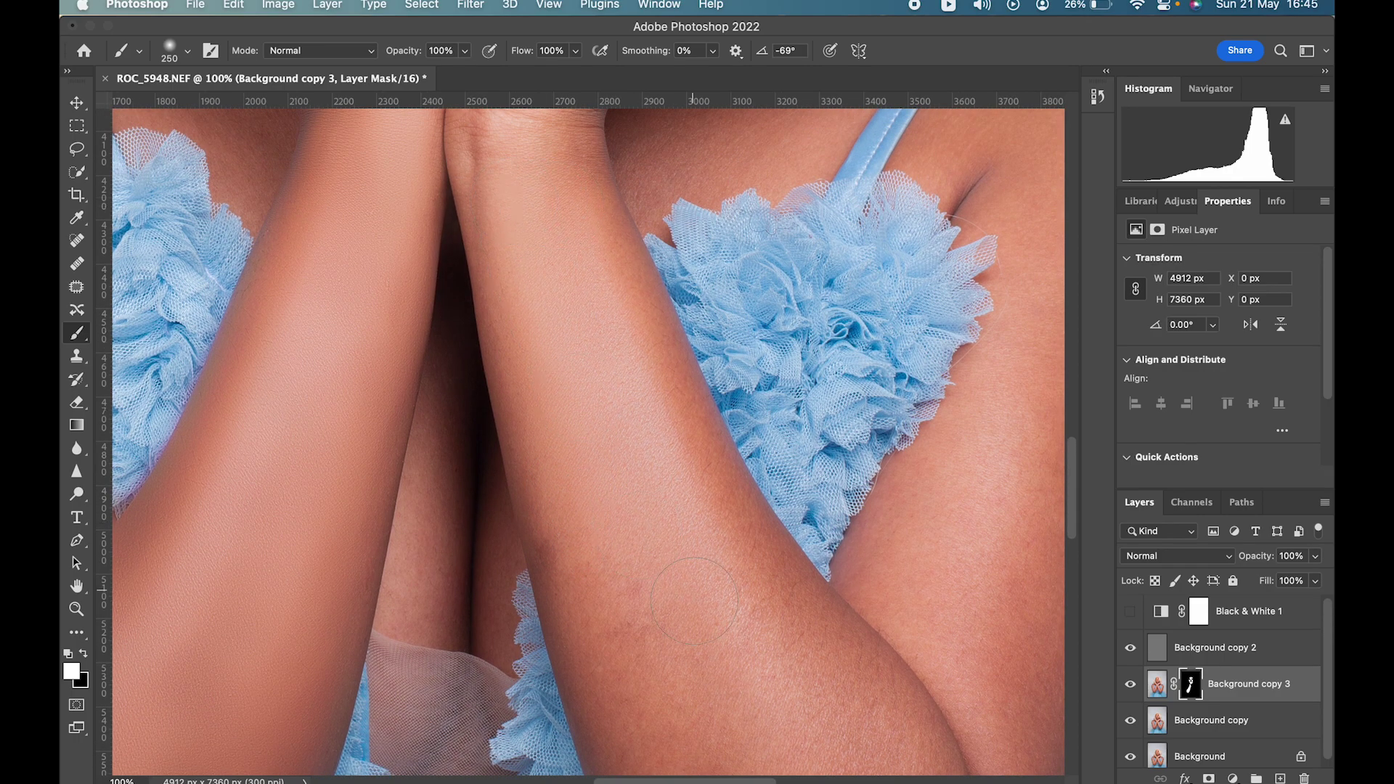
scroll(620, 464, "down", 3)
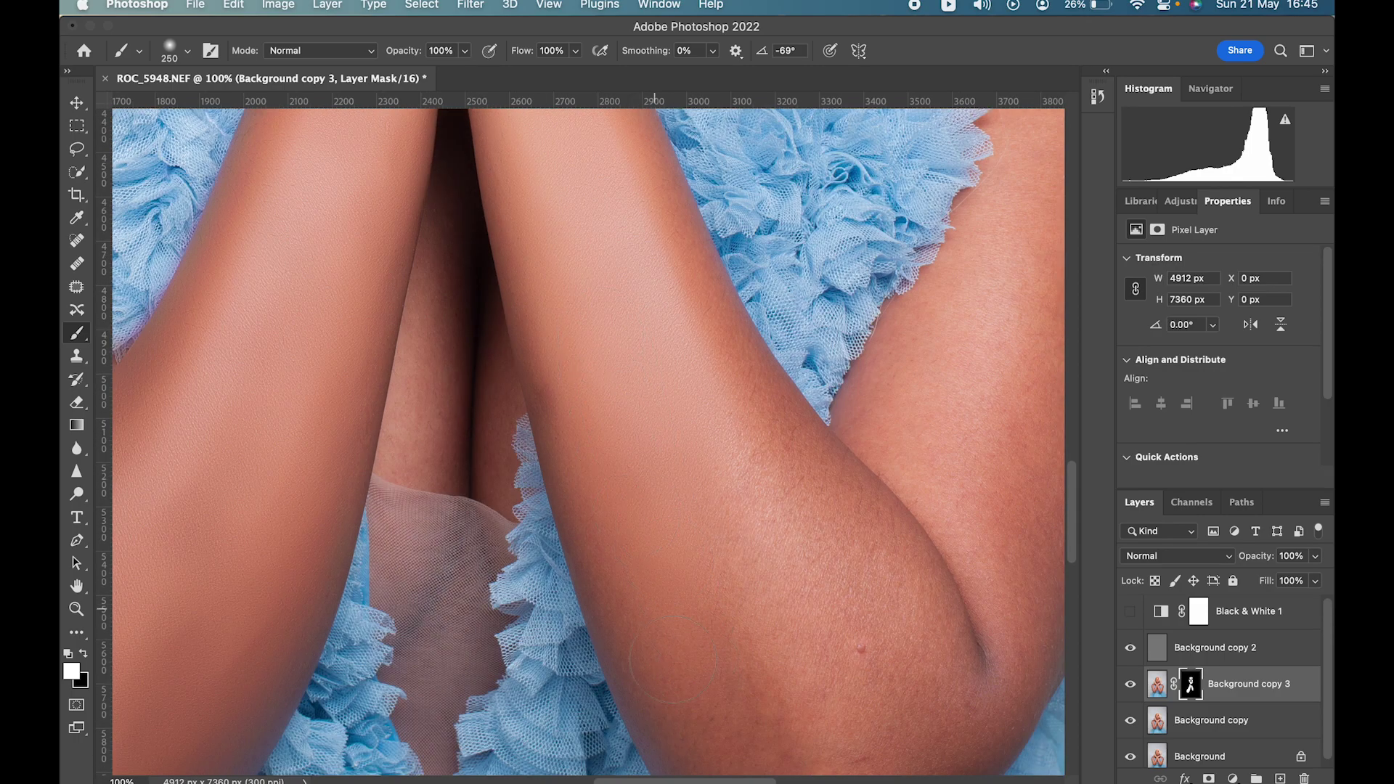
scroll(751, 417, "down", 3)
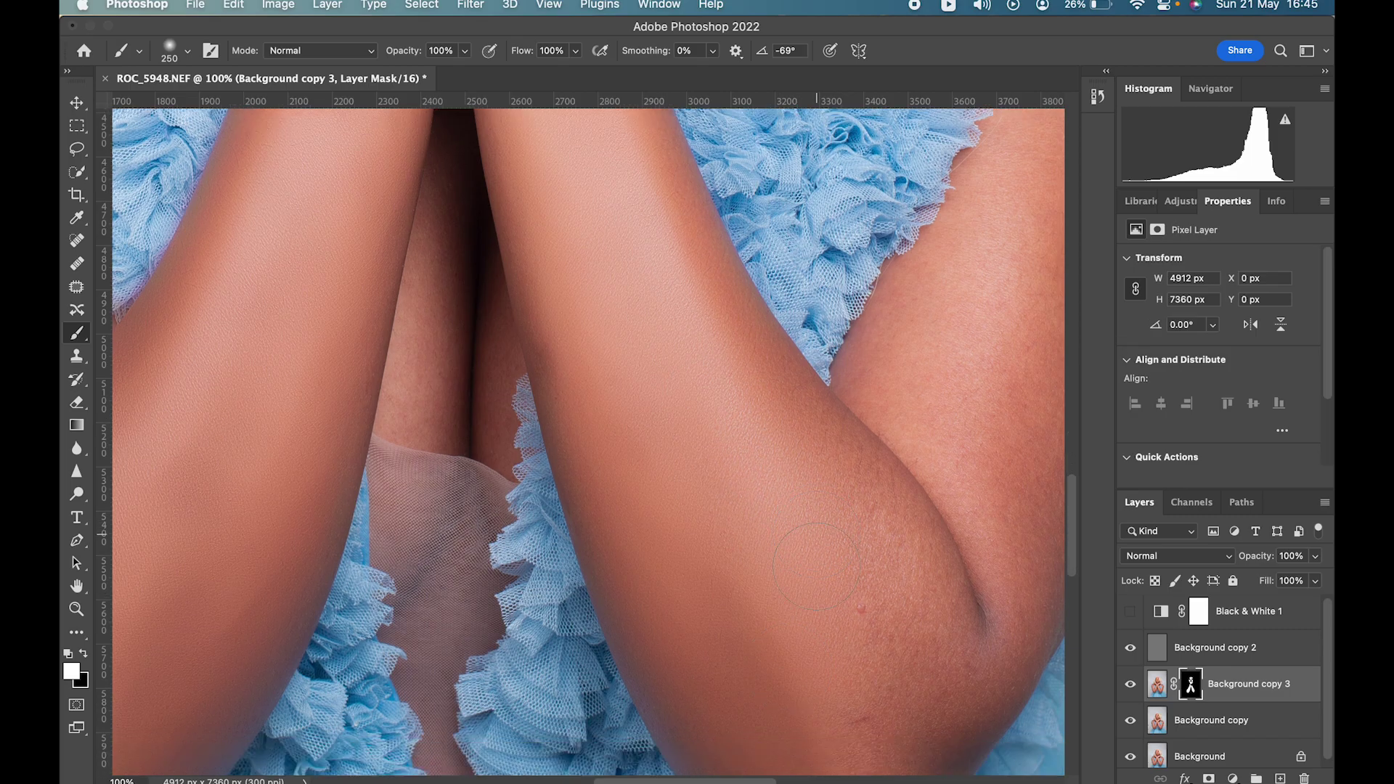
left_click_drag(950, 368, 976, 512)
key("super+z")
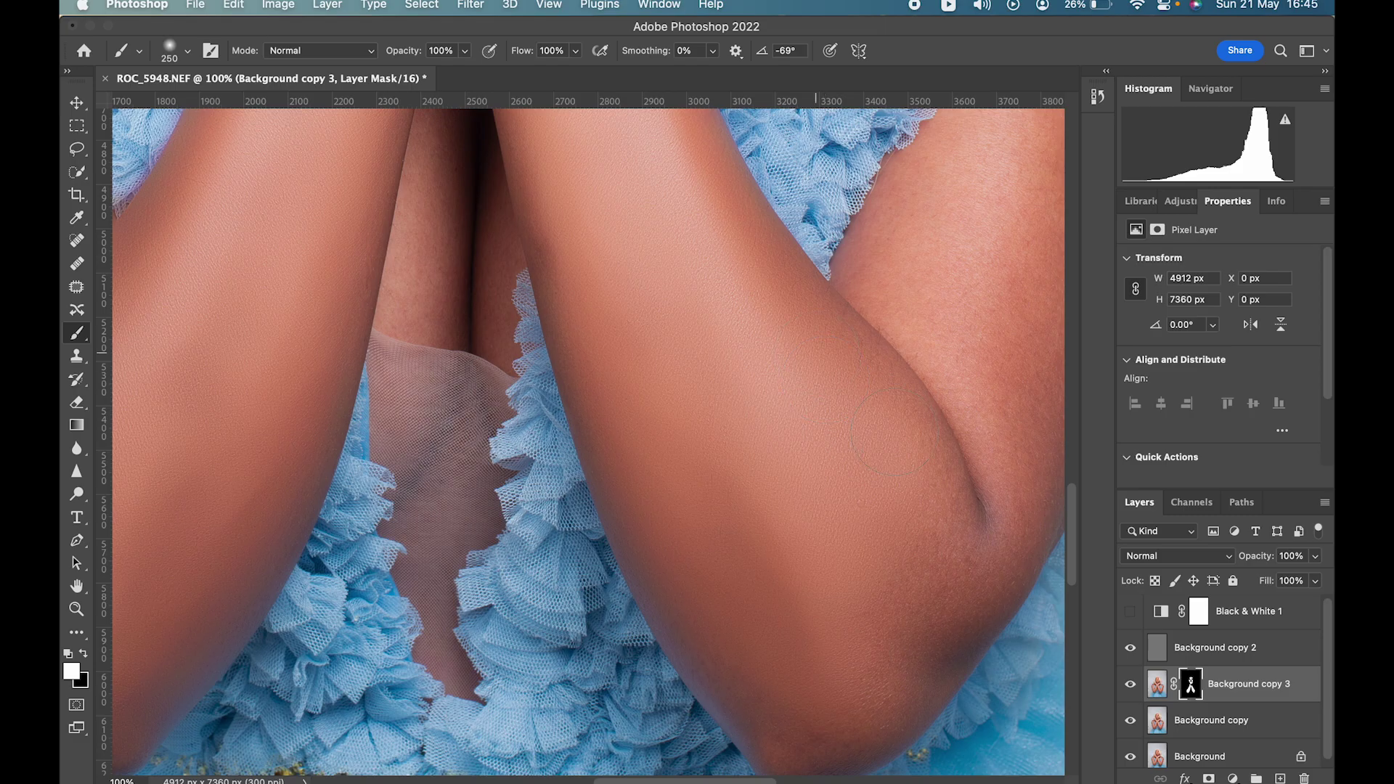
Step: Paint white on the mask over the model's left elbow, upper arm, shoulder and the chest beside the dress strap
scroll(786, 690, "up", 2)
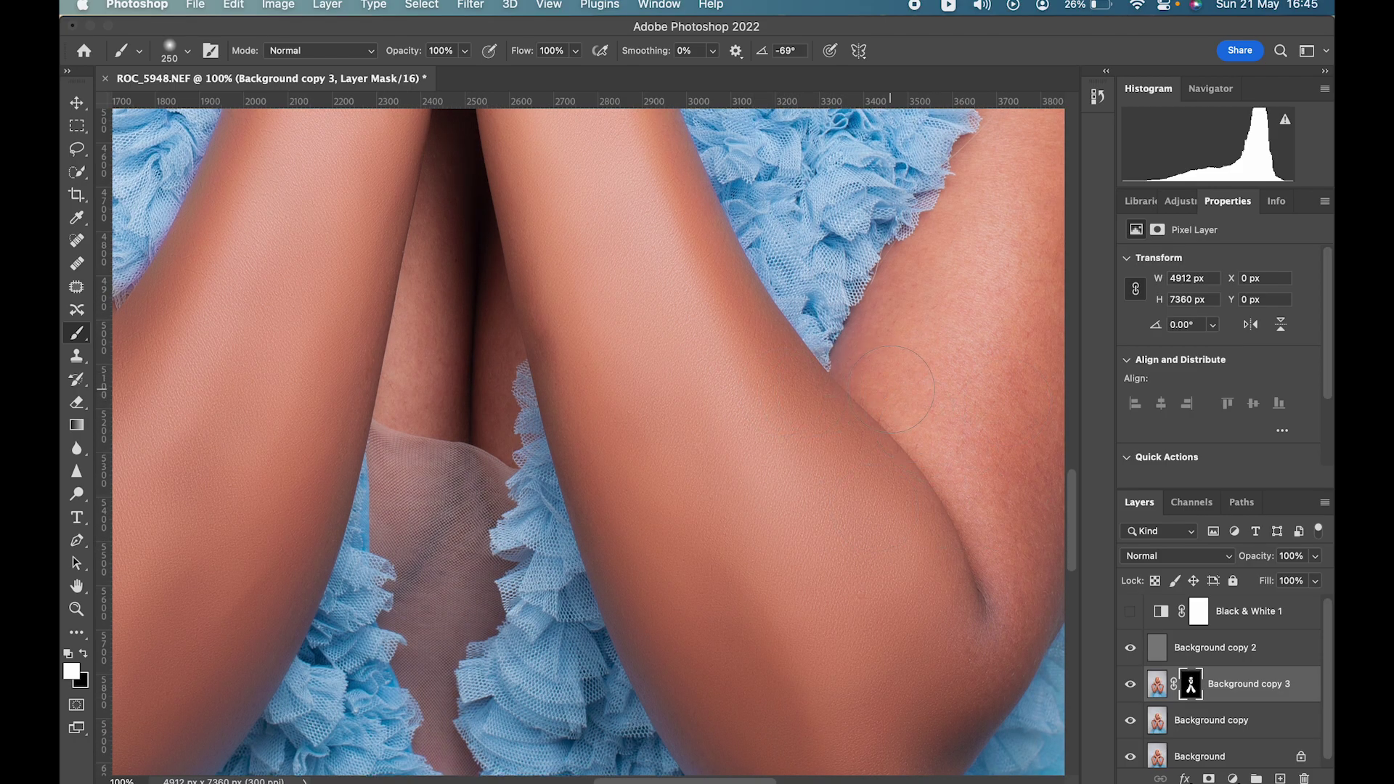
scroll(1006, 575, "down", 3)
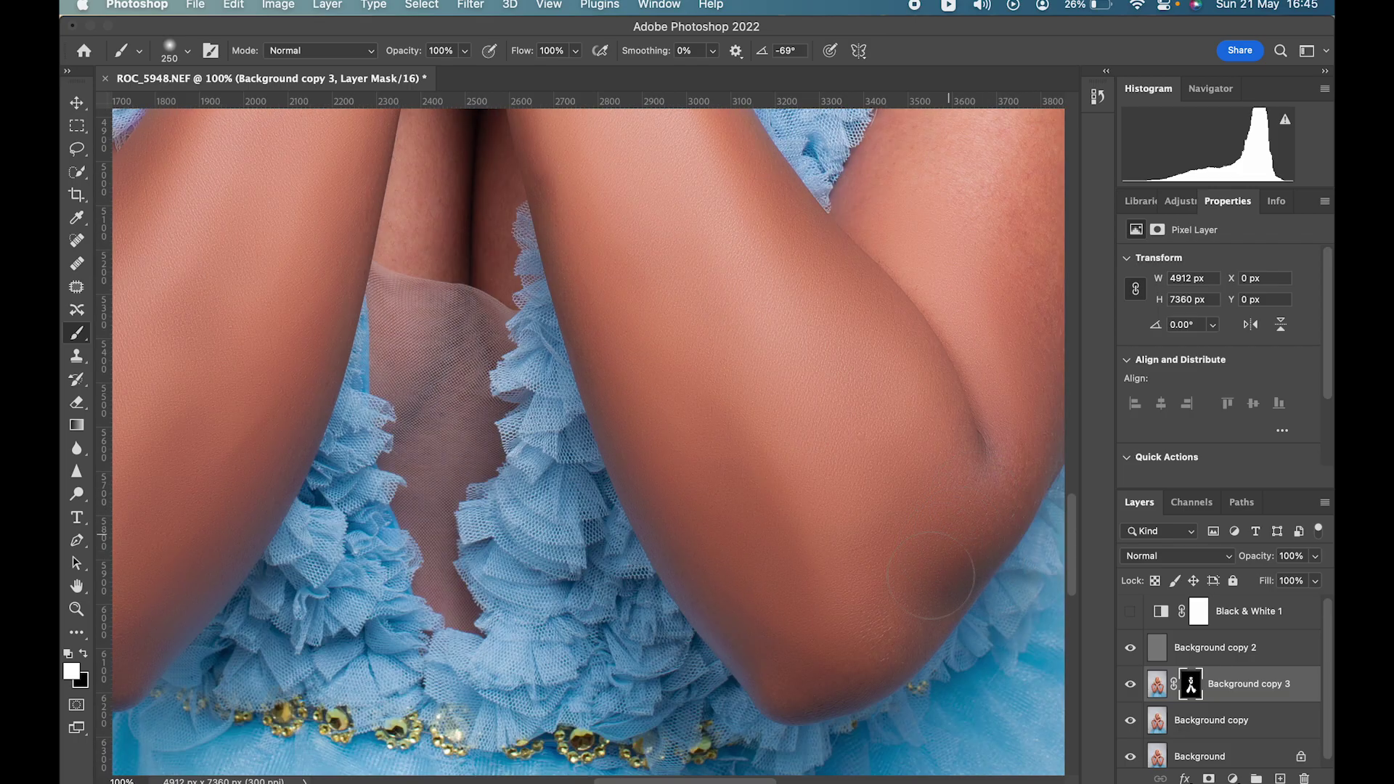
scroll(810, 631, "up", 3)
scroll(809, 630, "right", 3)
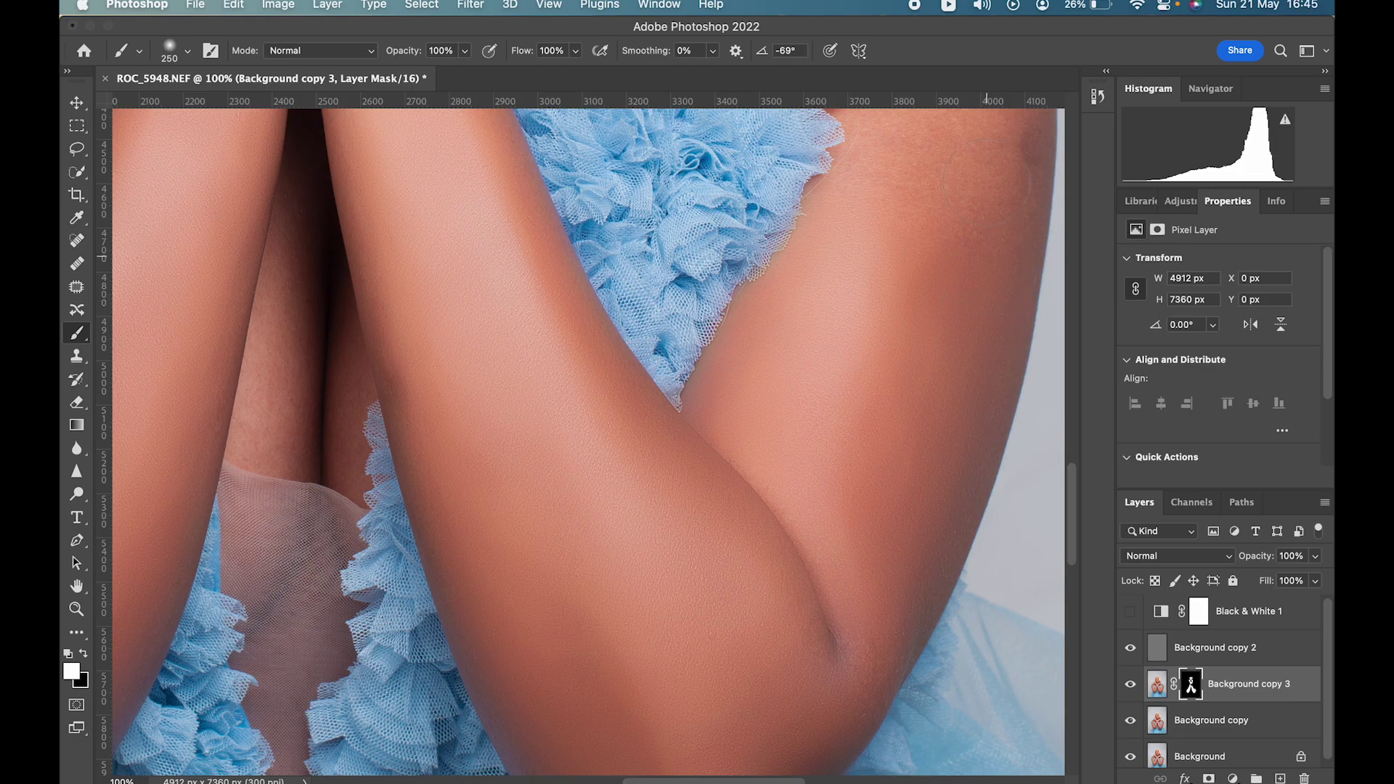
scroll(939, 342, "up", 3)
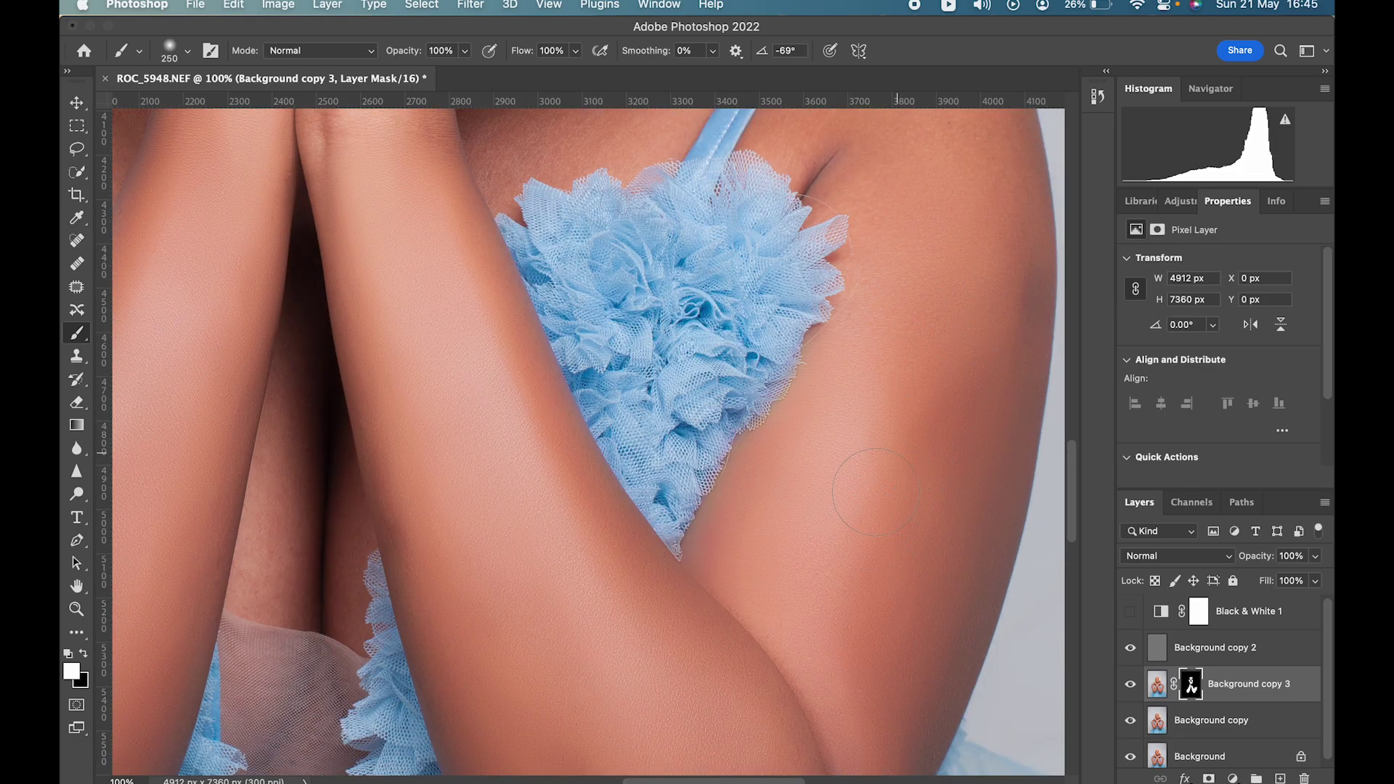
scroll(872, 516, "up", 5)
left_click_drag(835, 374, 806, 411)
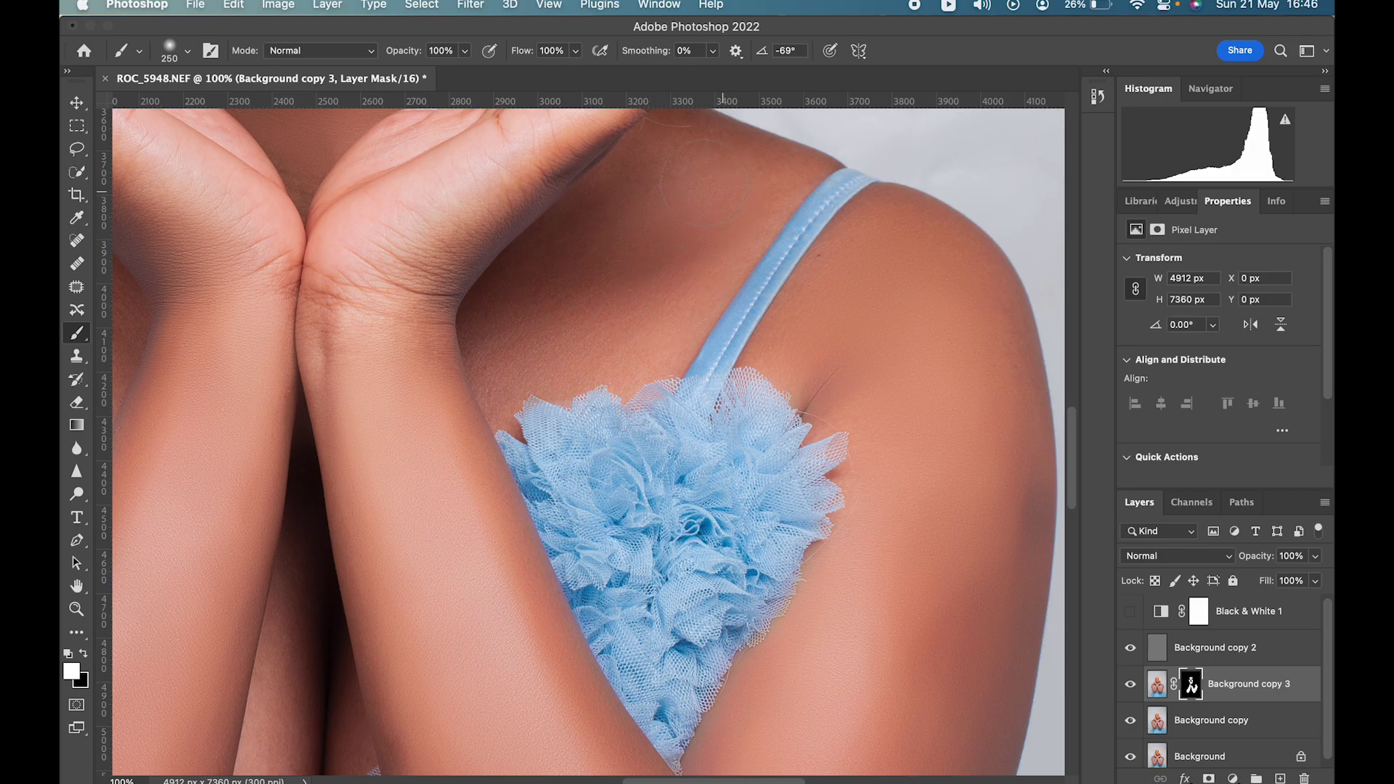
Step: Paint white on the Background copy 3 mask with the 250 px Brush over the model's right upper arm down to the elbow
scroll(625, 341, "left", 10)
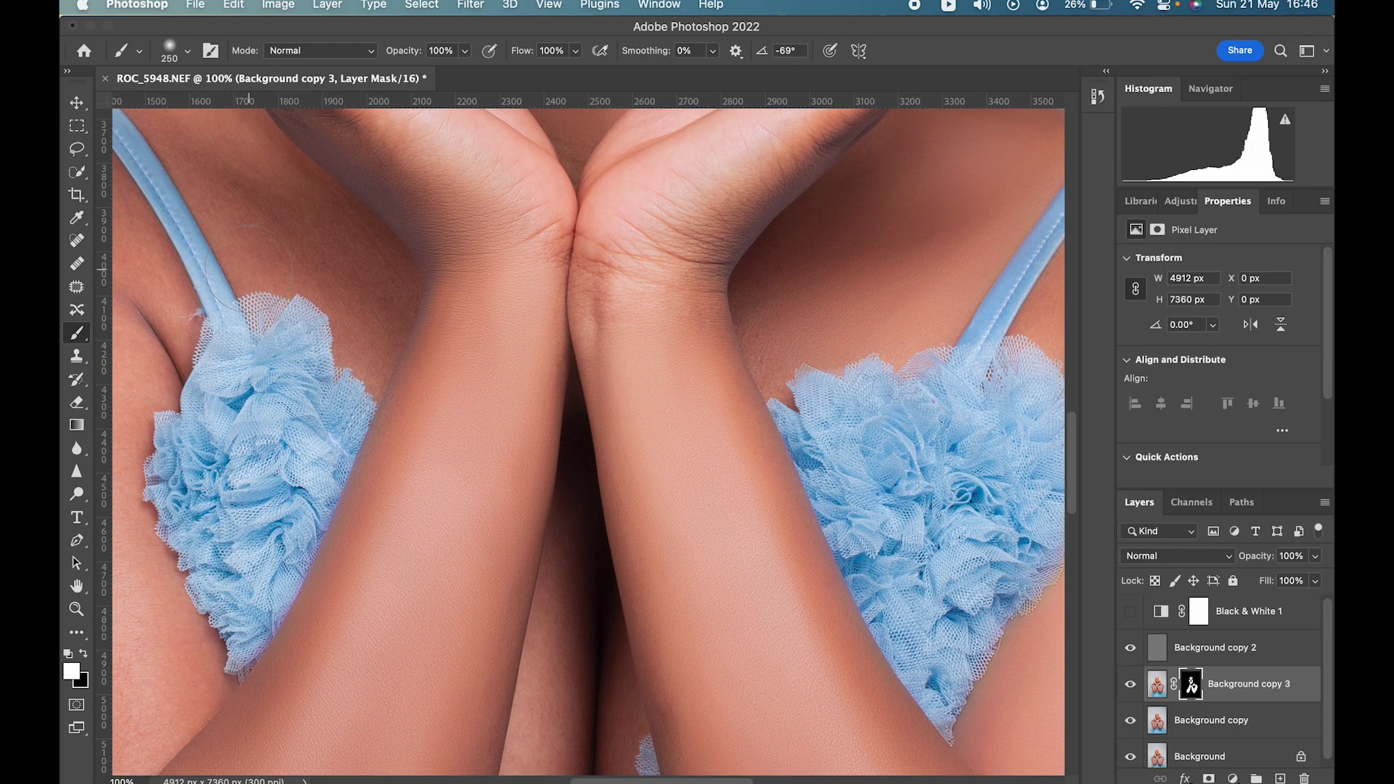
scroll(242, 297, "left", 2)
scroll(242, 296, "down", 2)
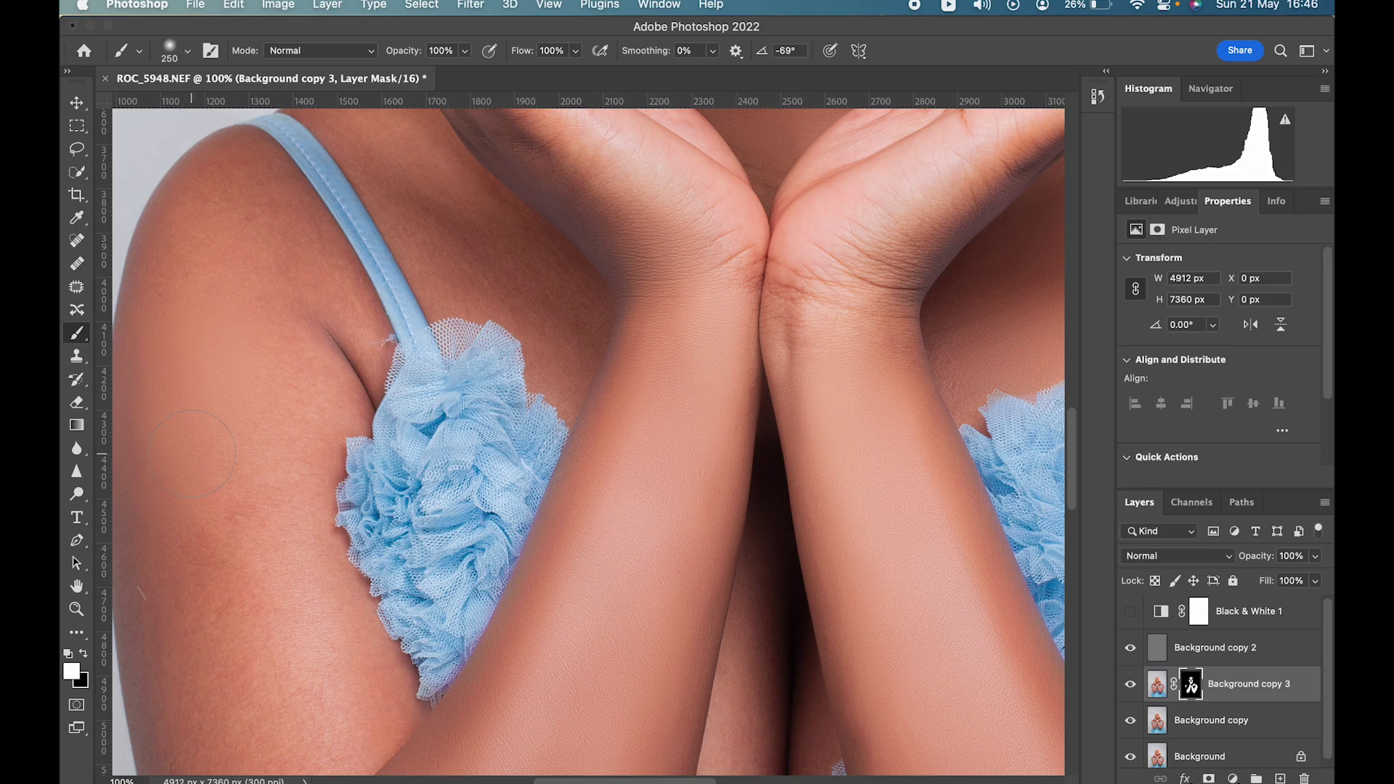
scroll(192, 454, "down", 5)
scroll(192, 453, "left", 1)
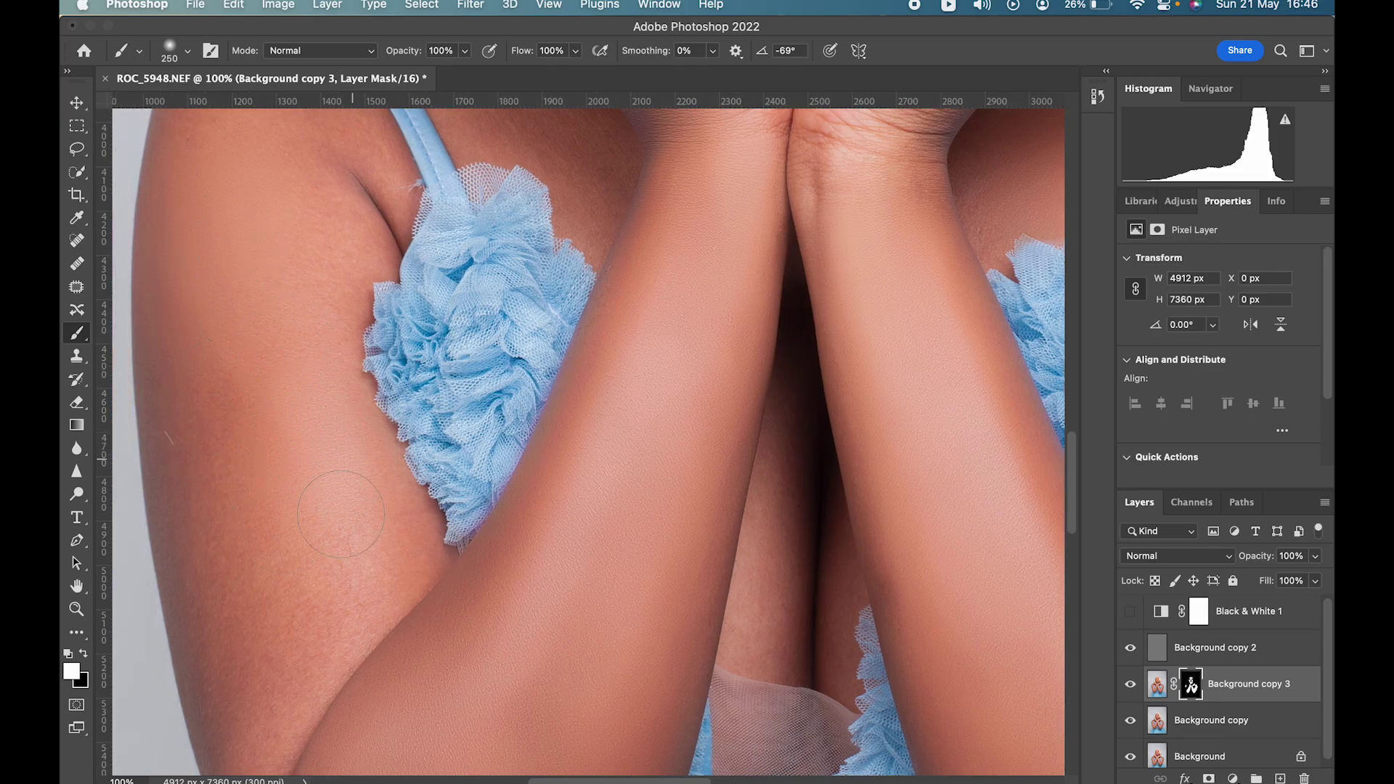
scroll(350, 494, "down", 5)
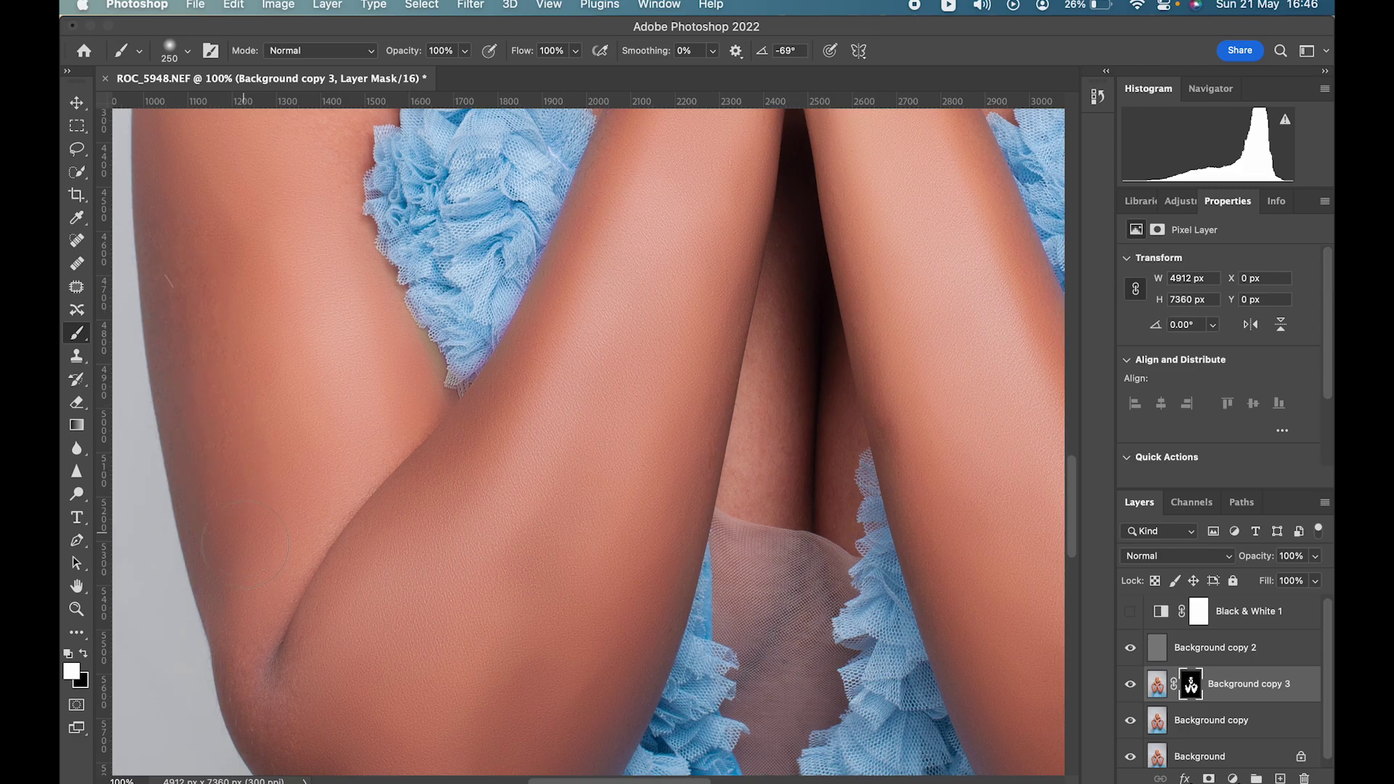
scroll(265, 498, "down", 7)
scroll(280, 539, "up", 11)
scroll(276, 526, "up", 3)
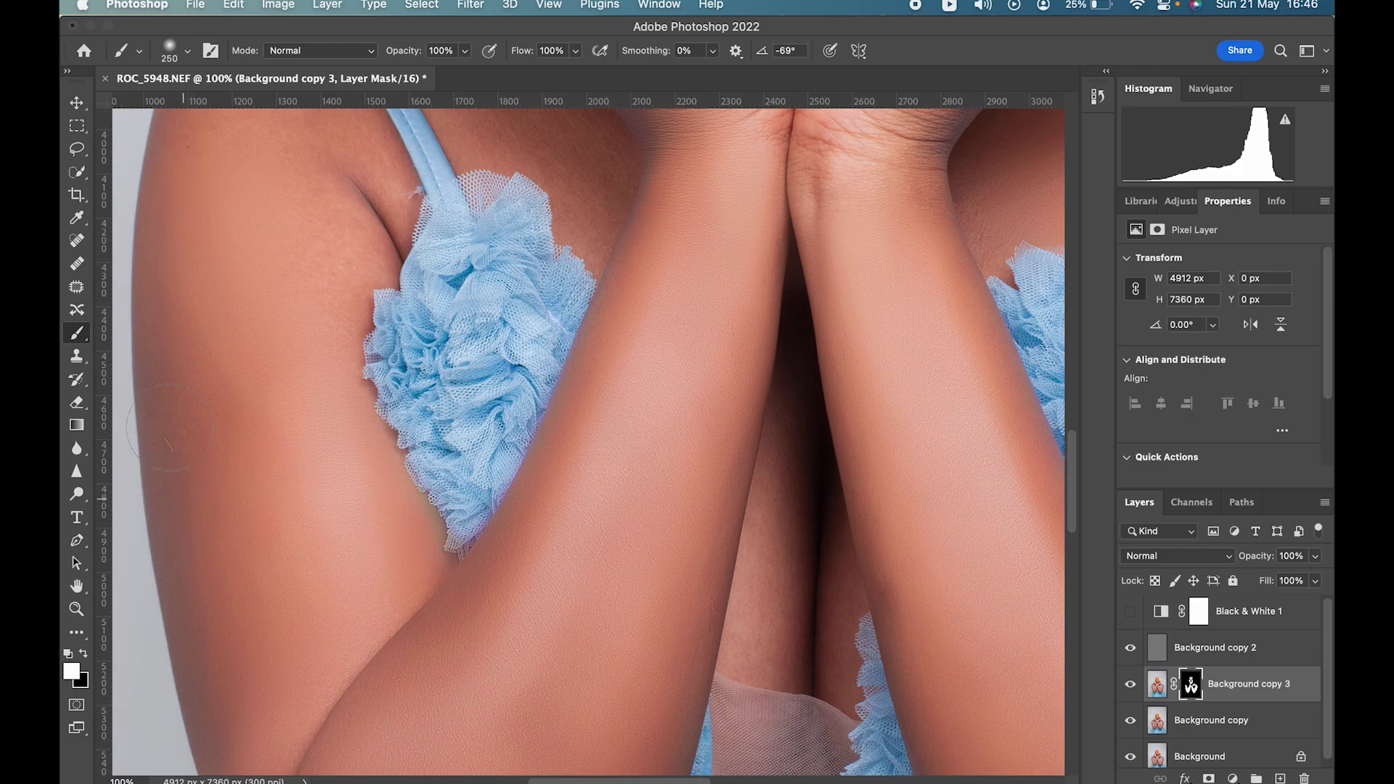
Step: Paint white on the mask over the model's right shoulder, armpit crease and the chest beside the dress strap
scroll(321, 262, "up", 10)
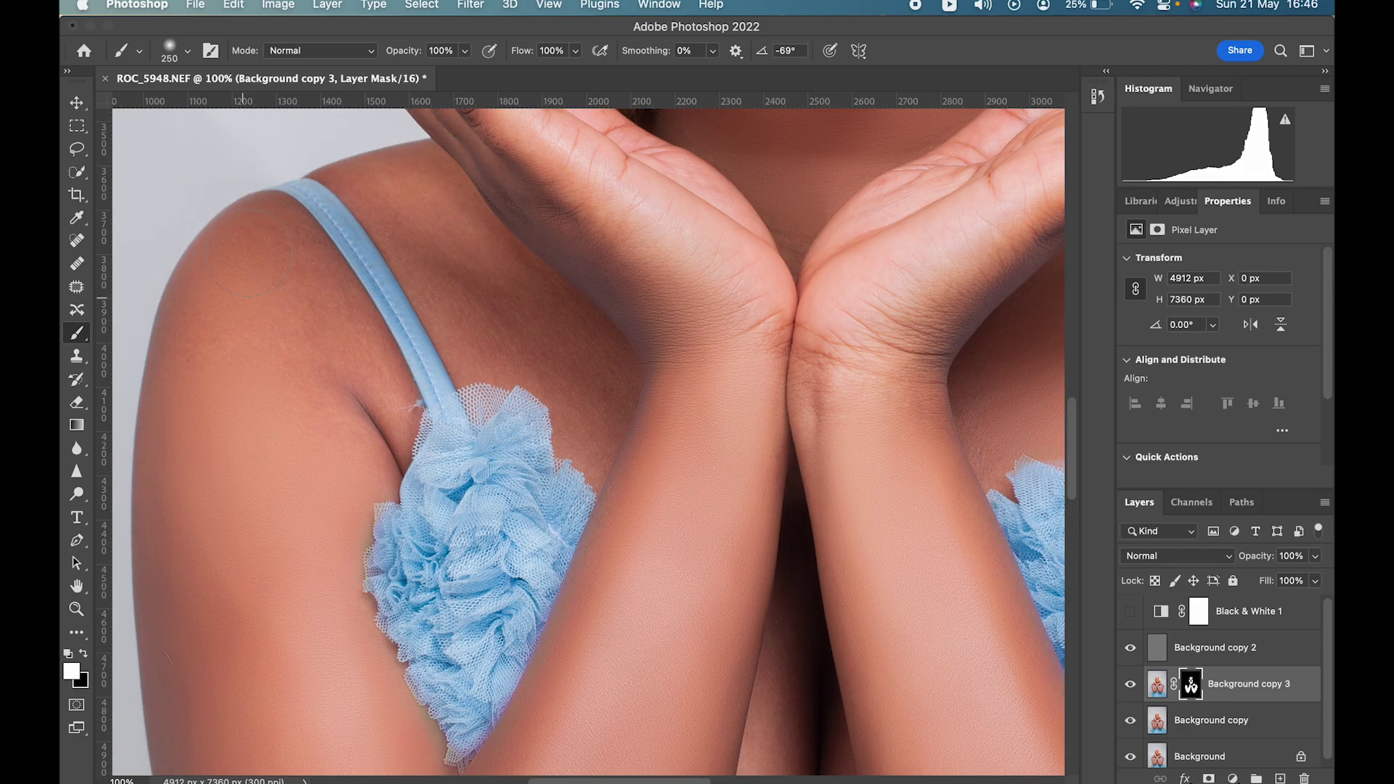
left_click_drag(349, 403, 367, 421)
scroll(533, 331, "up", 7)
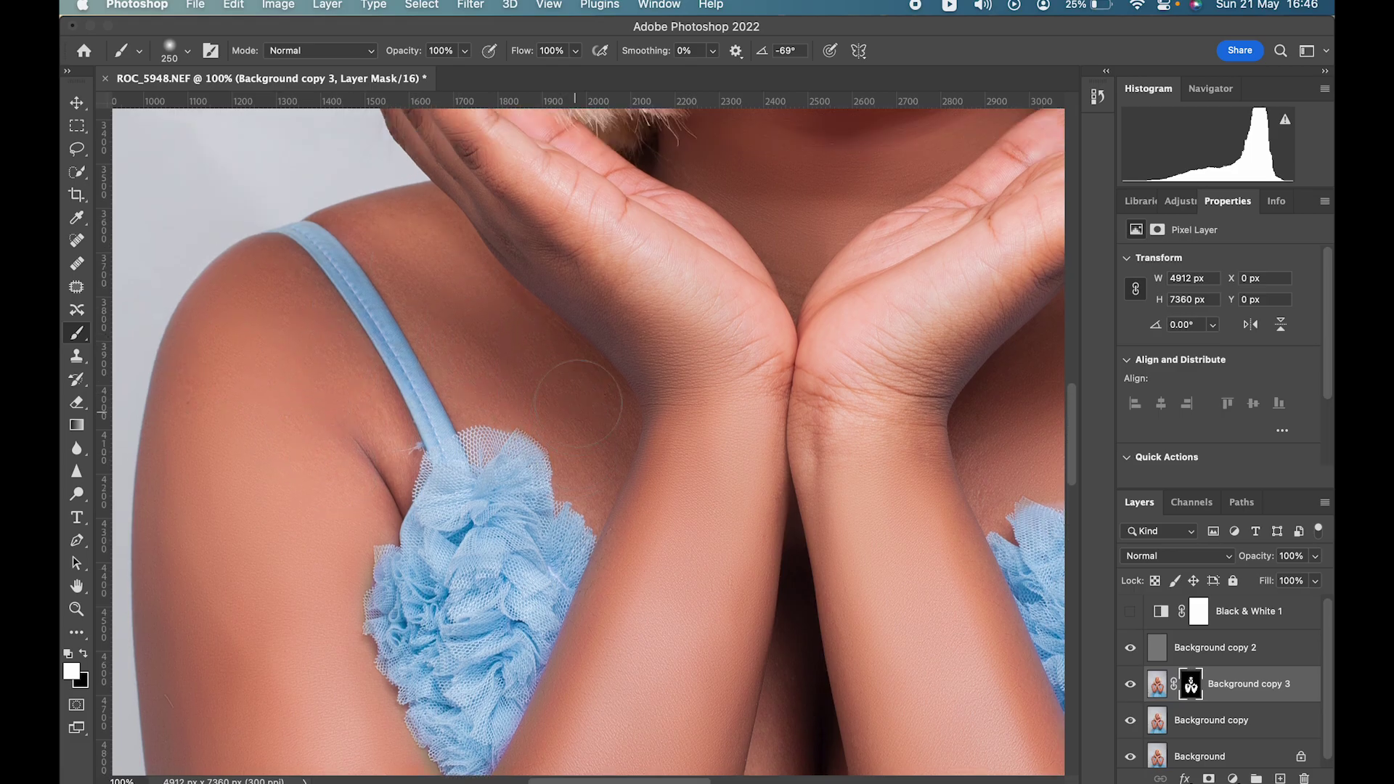
mouse_move(309, 494)
left_mouse_down()
mouse_move(368, 528)
mouse_move(420, 427)
left_mouse_up()
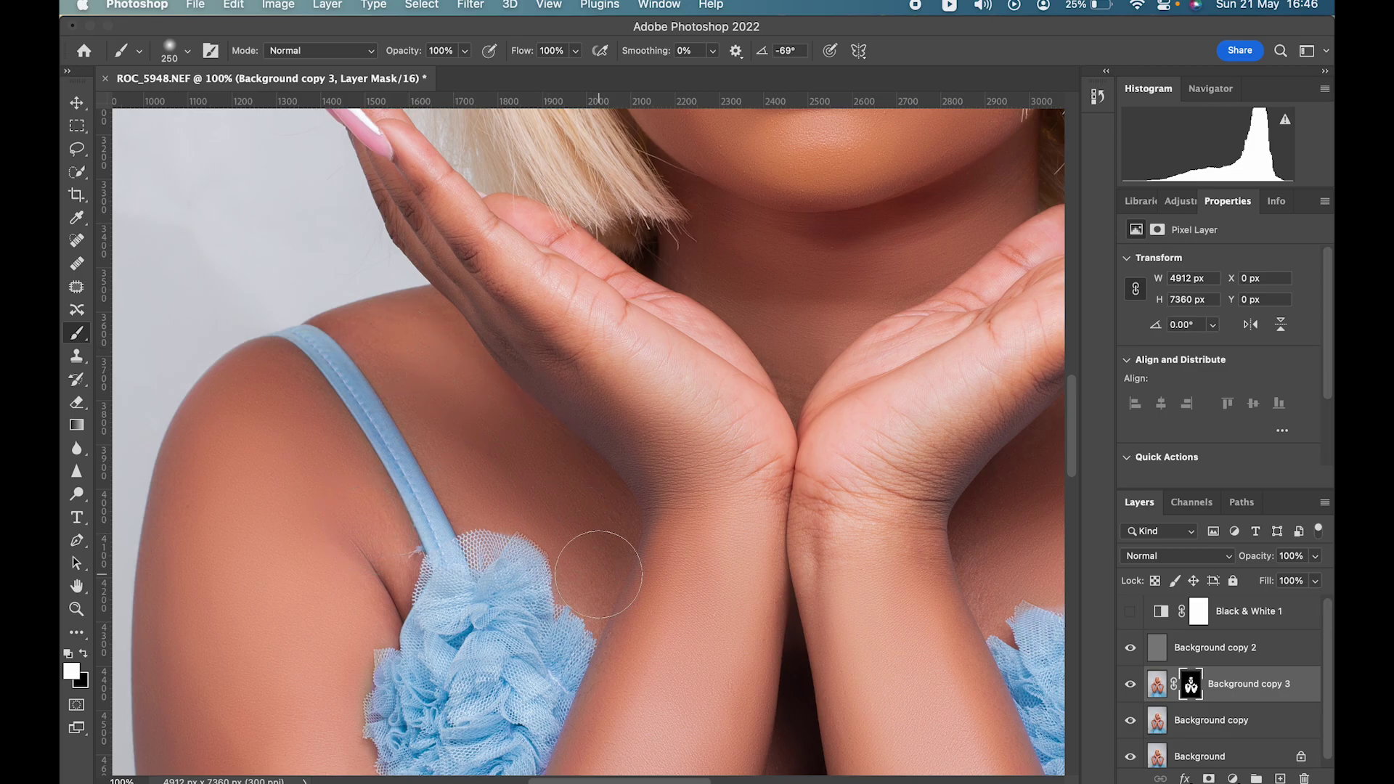
Step: Reduce the brush to 100 px while painting white on the mask over the chest skin visible between the two forearms
key("super+minus")
key("super+minus")
key("super+minus")
key("super+minus")
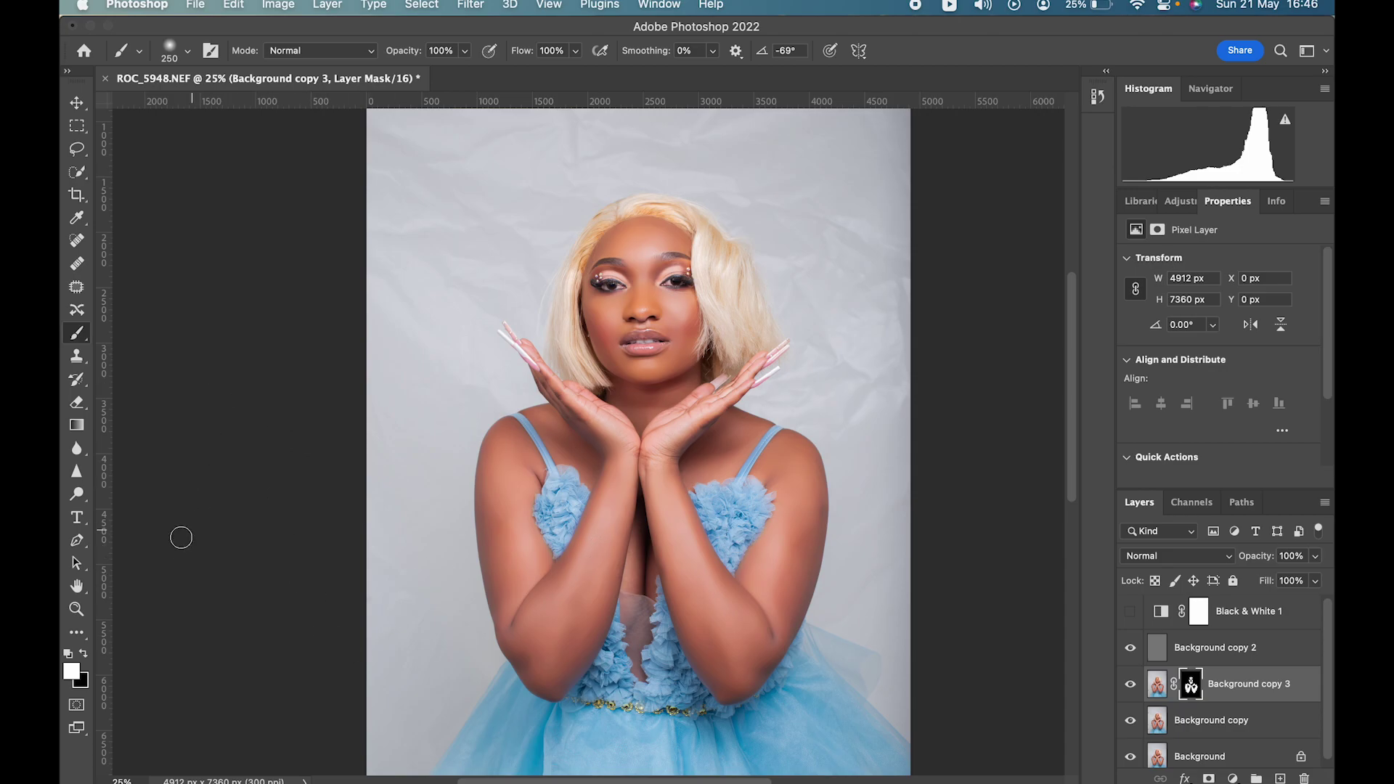
left_click(77, 608)
left_click_drag(603, 549, 835, 618)
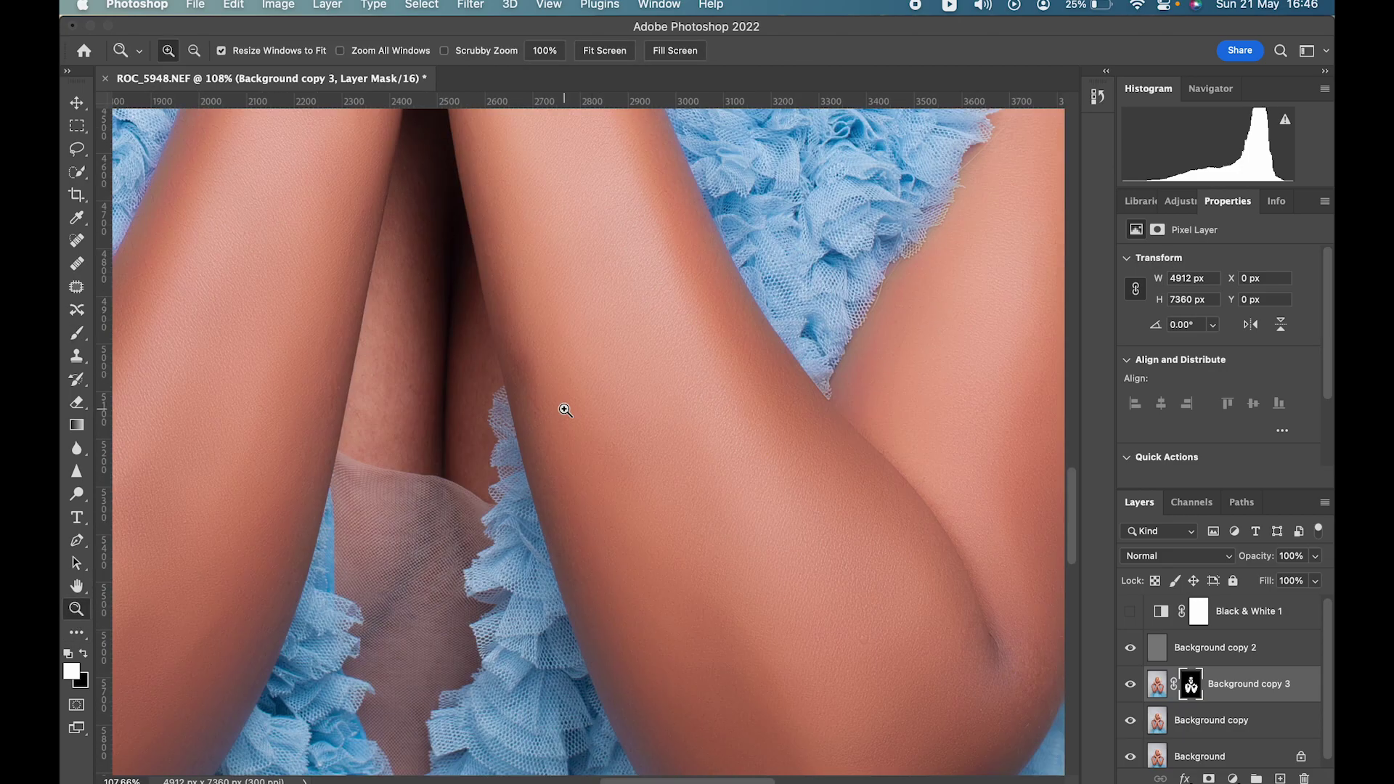
key("b")
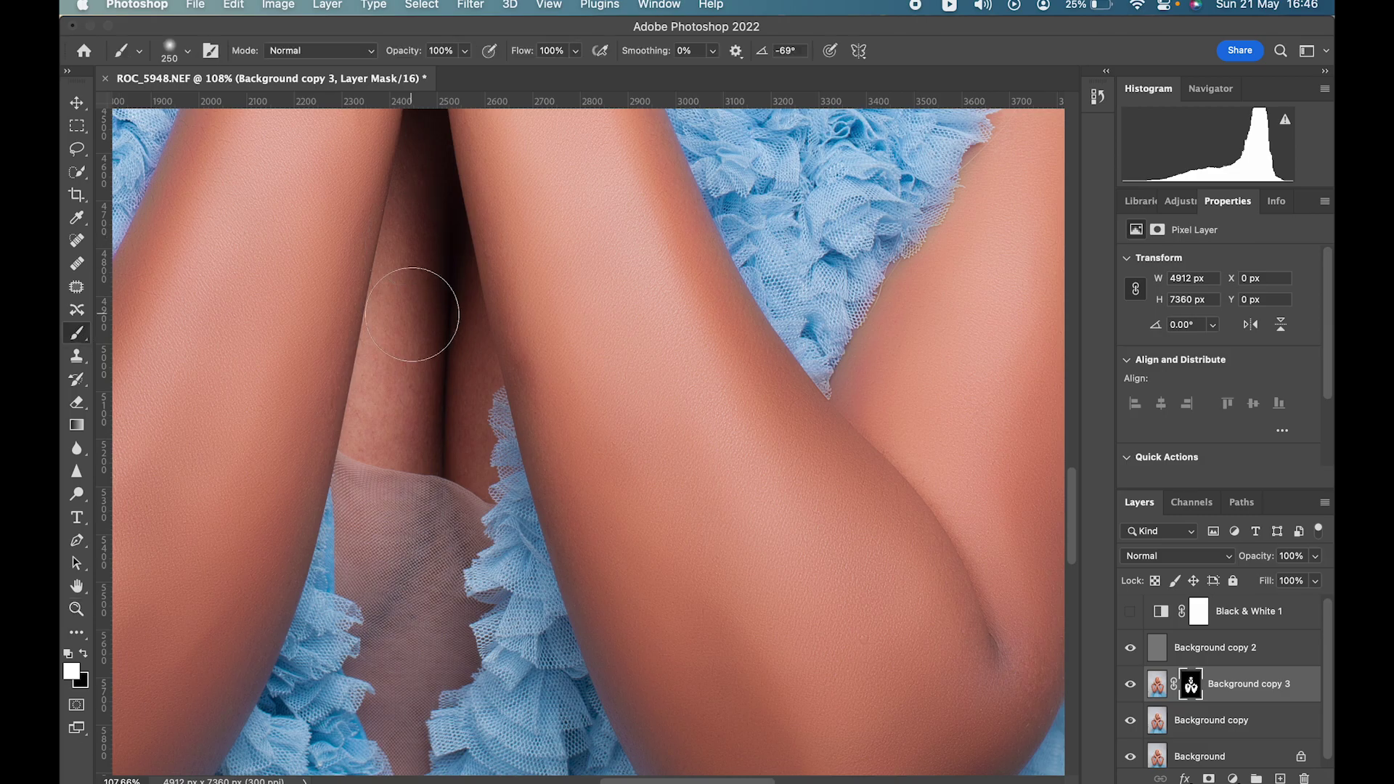
key("bracketleft")
key("bracketleft")
key("bracketleft")
left_click_drag(398, 320, 398, 436)
key("bracketleft")
mouse_move(467, 377)
left_mouse_down()
mouse_move(474, 461)
mouse_move(511, 362)
left_mouse_up()
Step: Examine the smoothed skin on the whole figure and at 100% on the face from forehead to chin
key("super+minus")
key("super+minus")
key("super+minus")
key("super+minus")
key("super+minus")
key("super+minus")
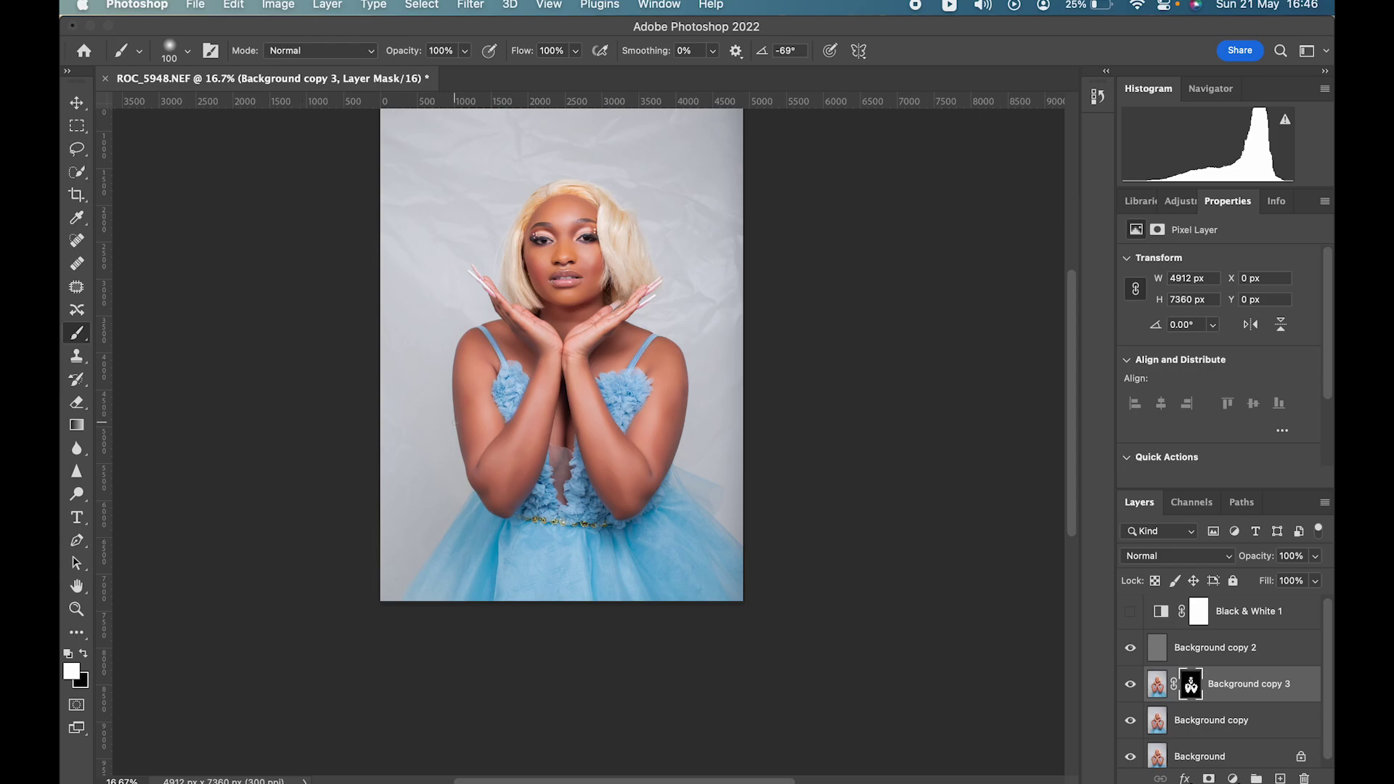
left_click(76, 608)
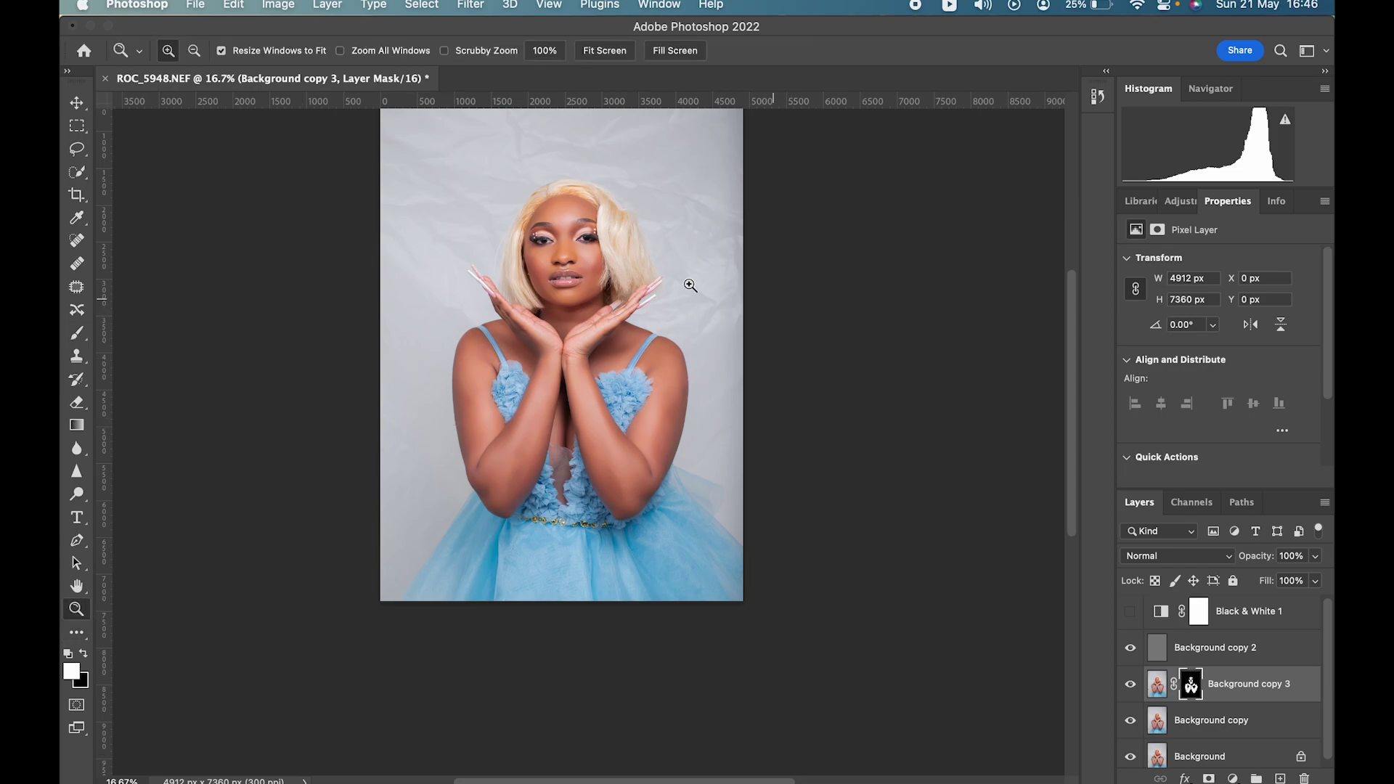
left_click(581, 246)
left_click(580, 245)
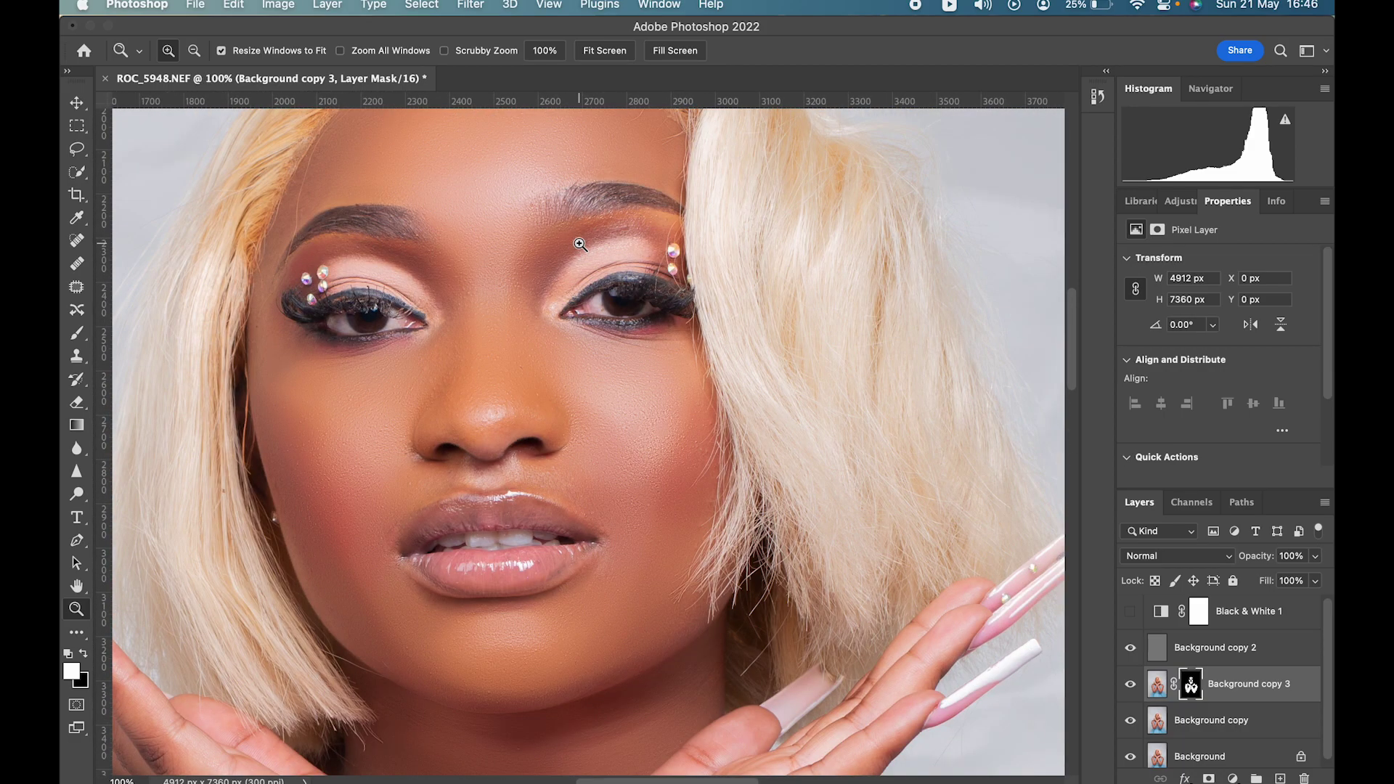
left_click(76, 333)
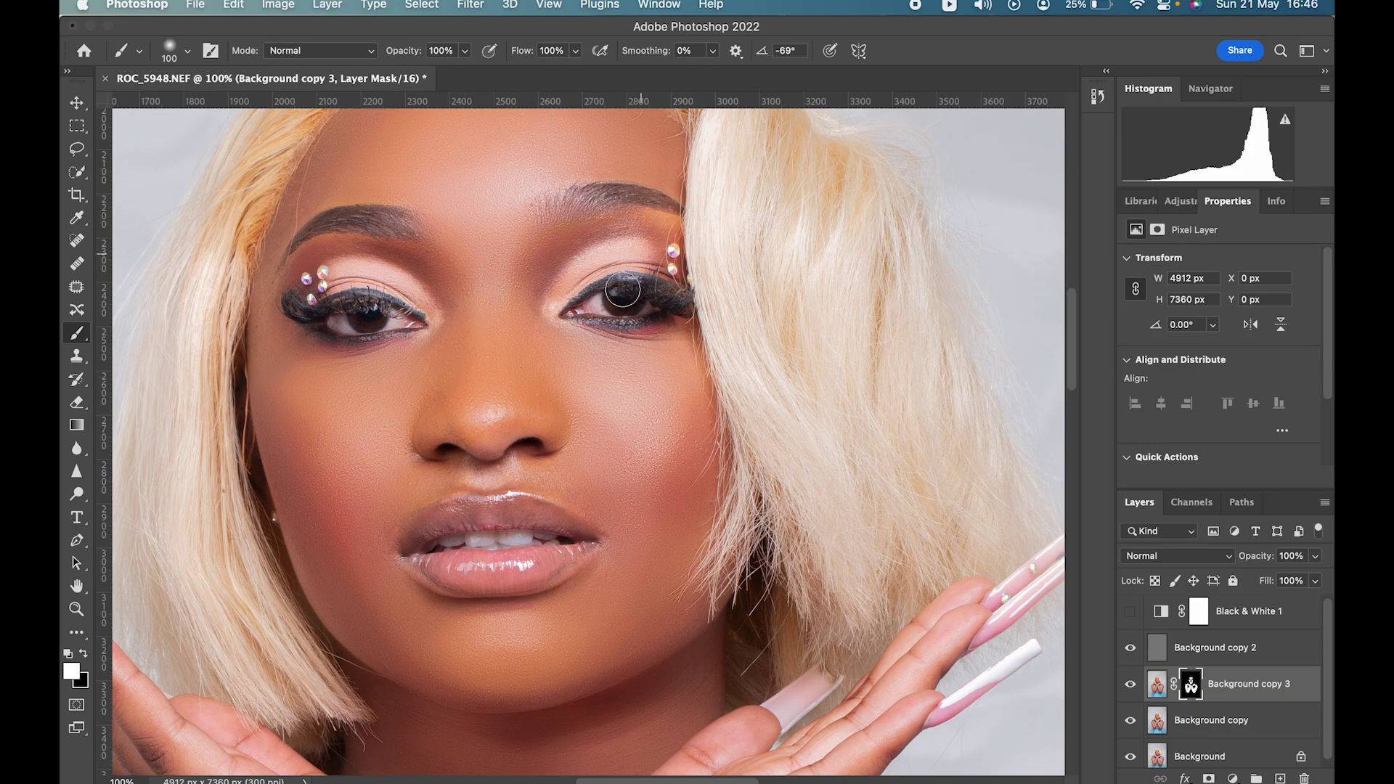
scroll(643, 218, "down", 3)
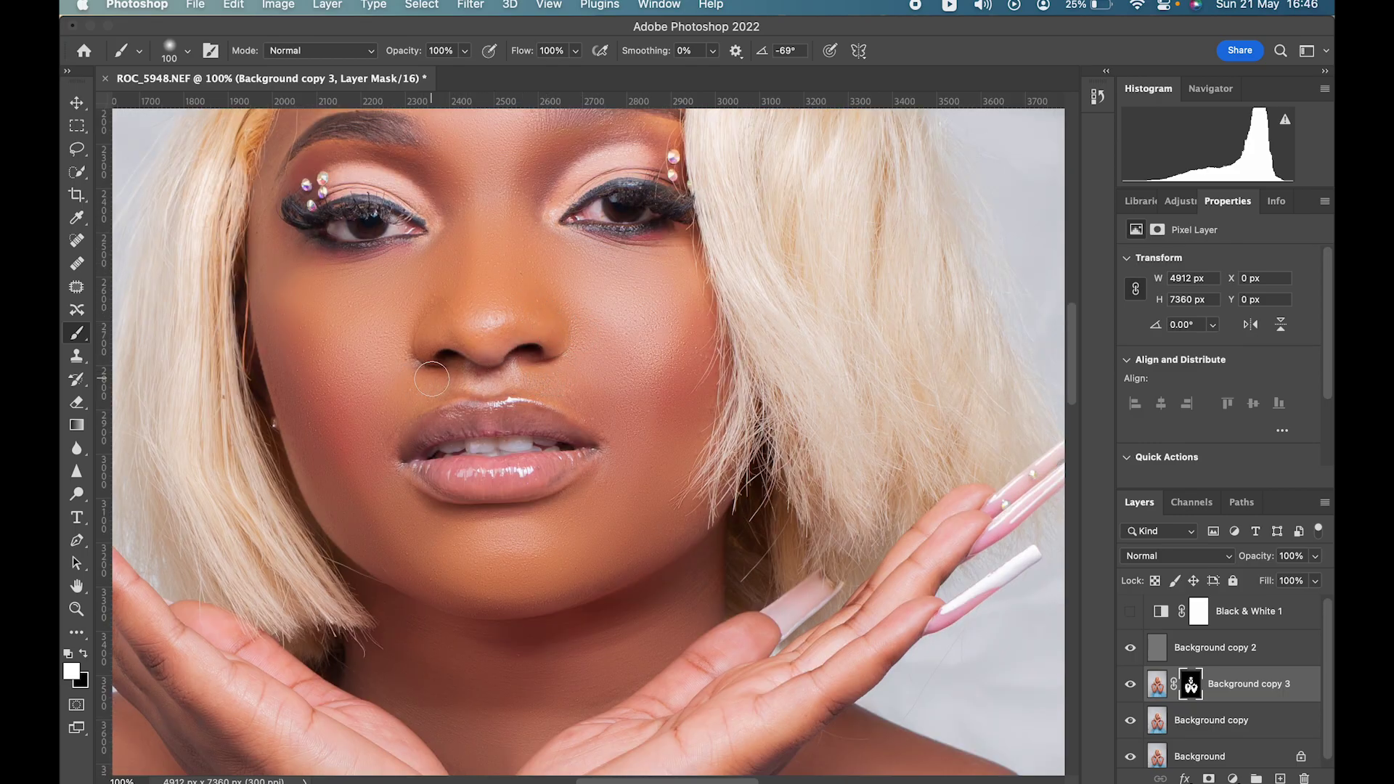
scroll(459, 325, "up", 5)
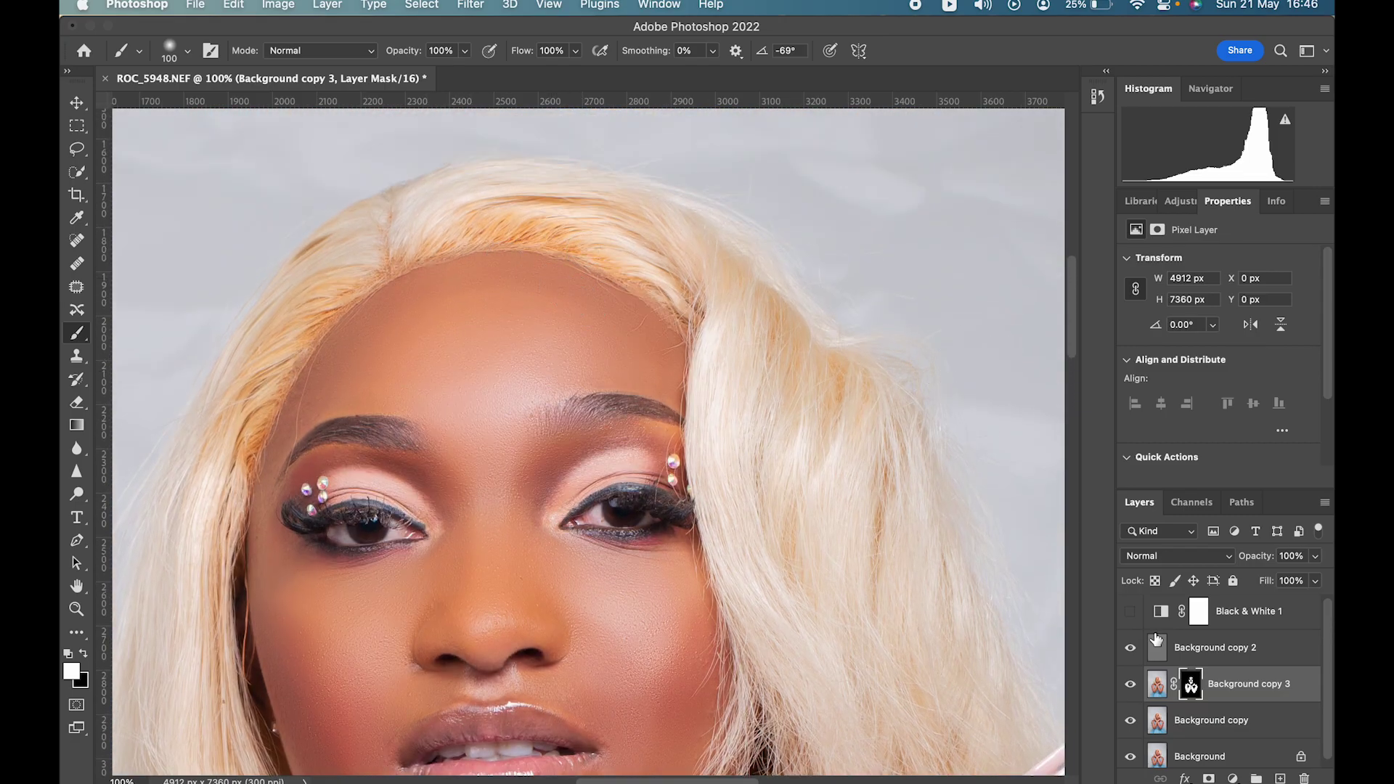
scroll(619, 521, "down", 3)
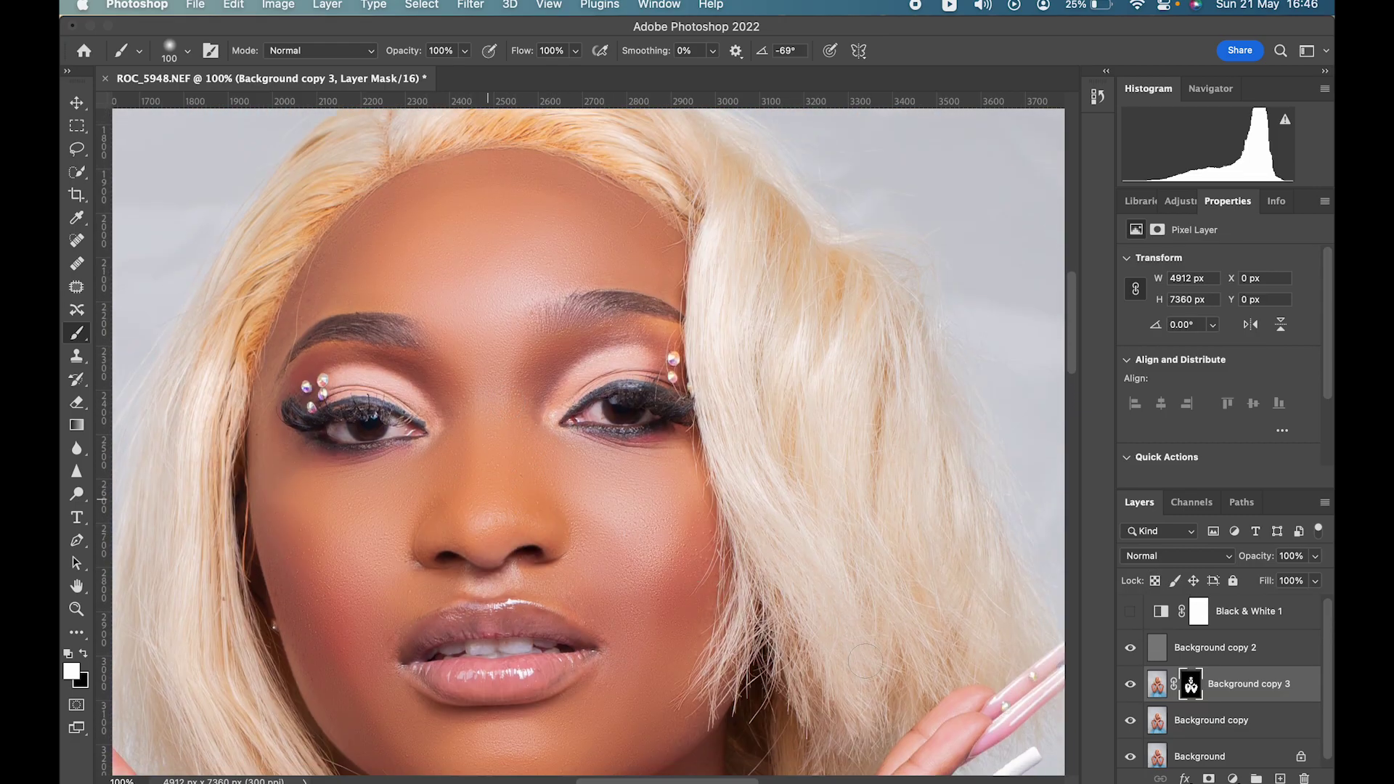
Step: Duplicate the Linear Light texture layer Background copy 2 to strengthen the skin texture
left_click(1224, 655)
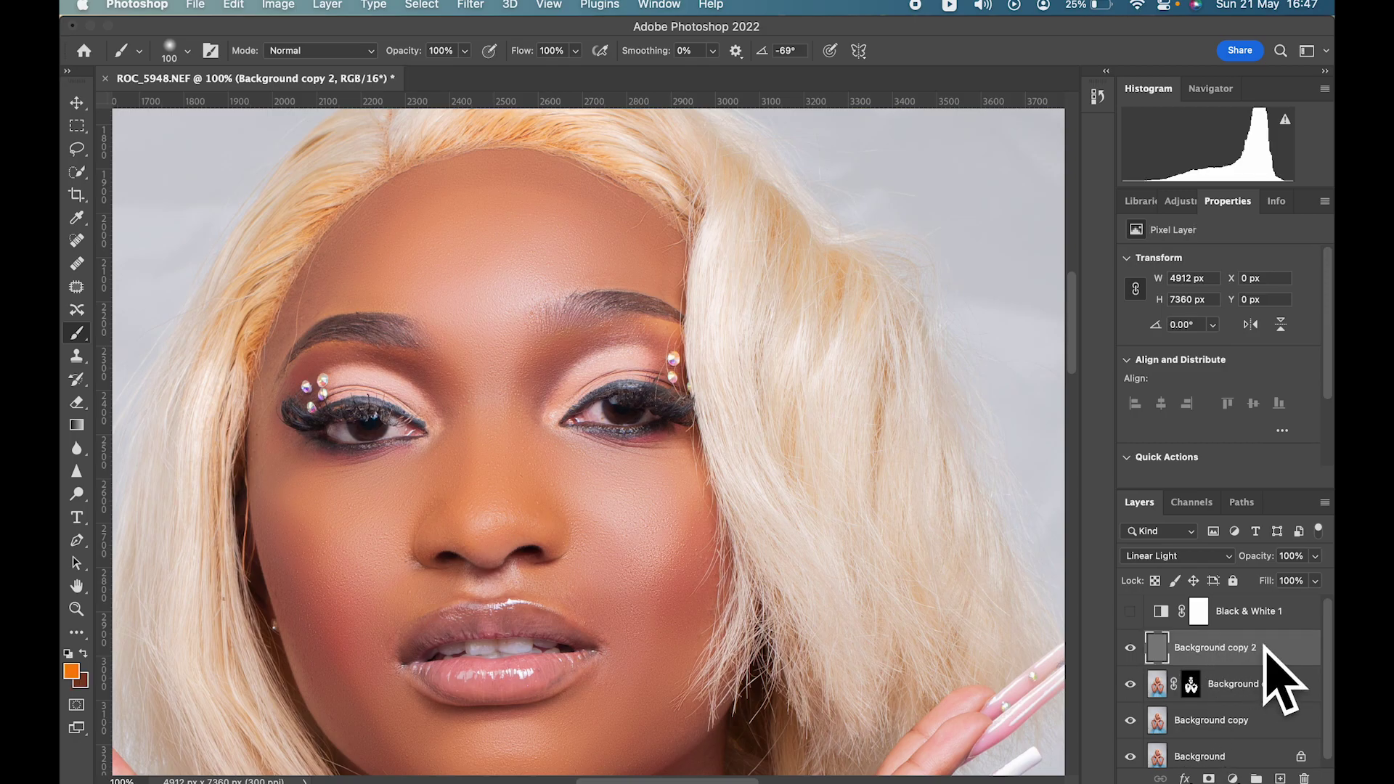
left_click_drag(1234, 657, 1279, 779)
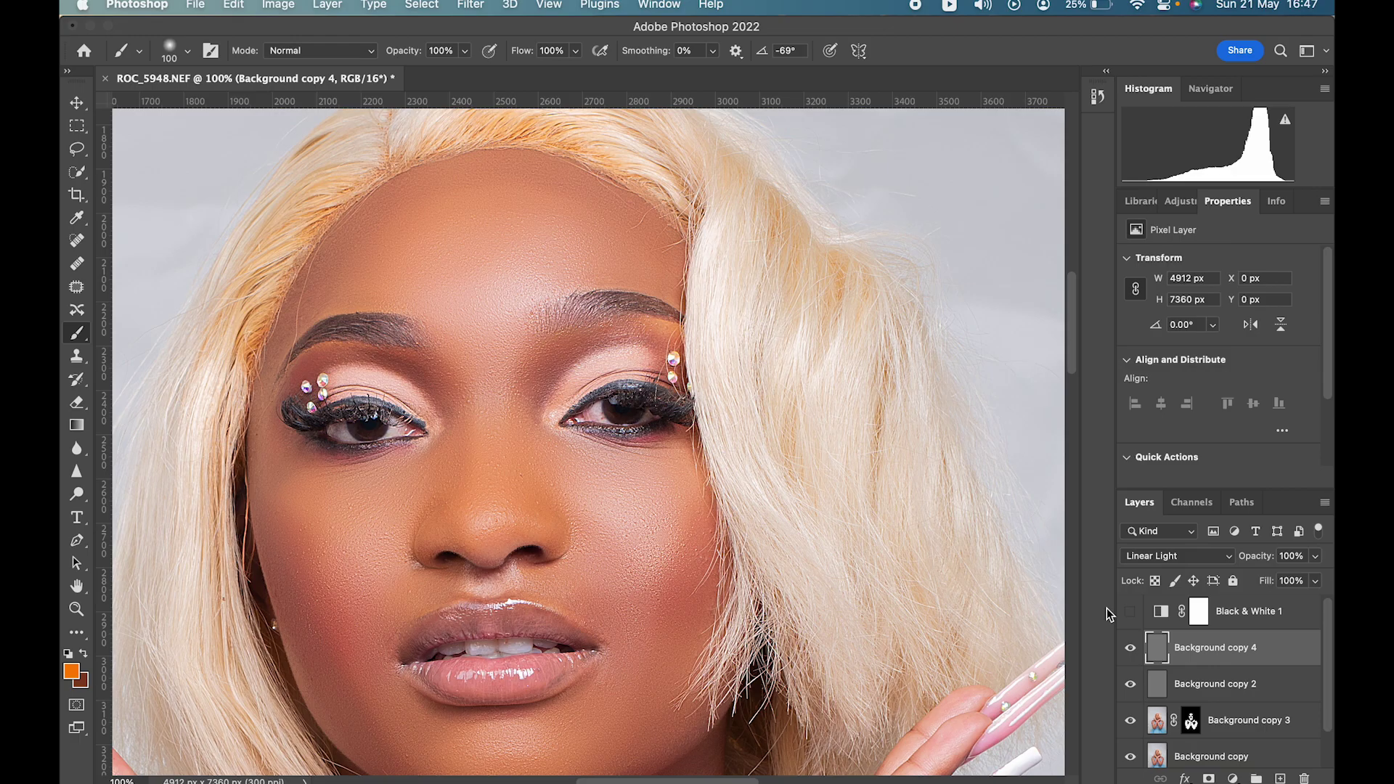
key("super+minus")
key("super+minus")
key("super+minus")
key("super+minus")
key("super+minus")
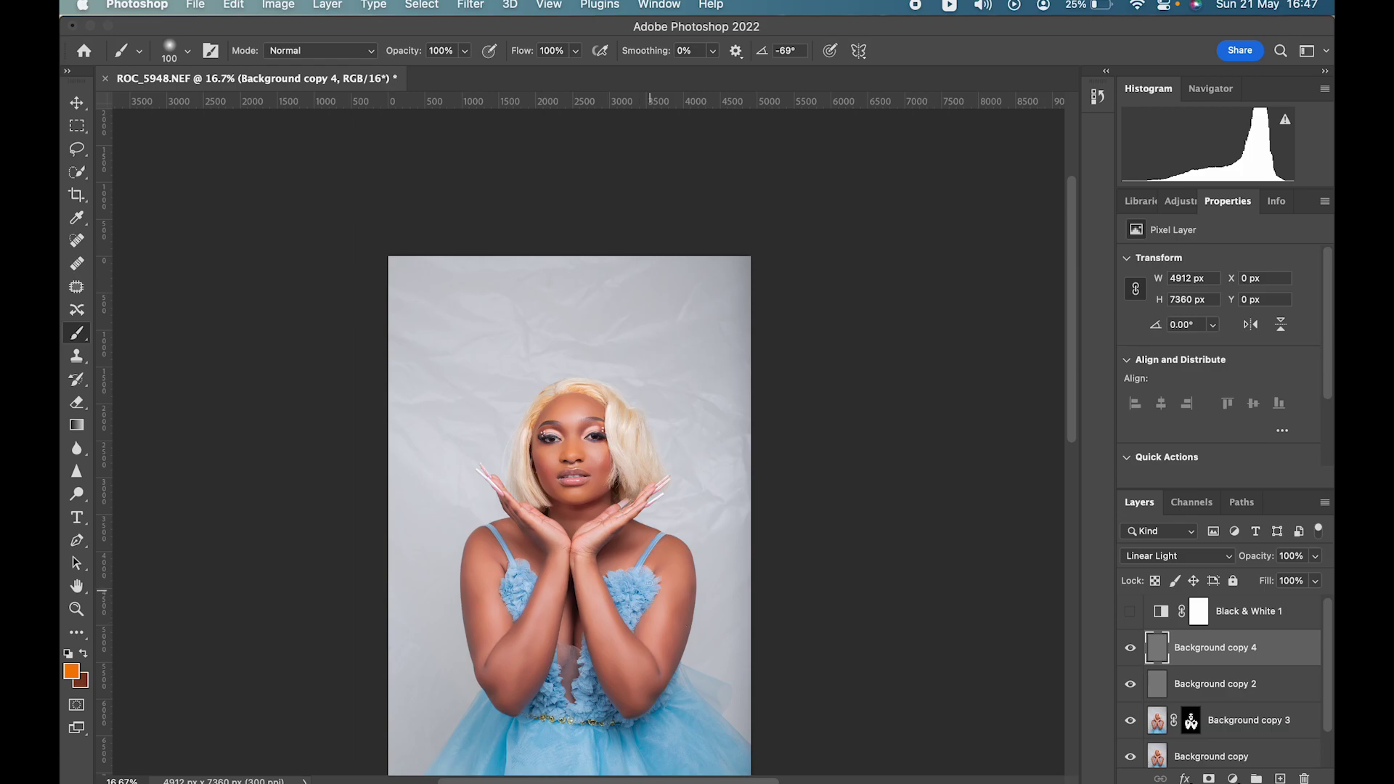
scroll(581, 443, "down", 4)
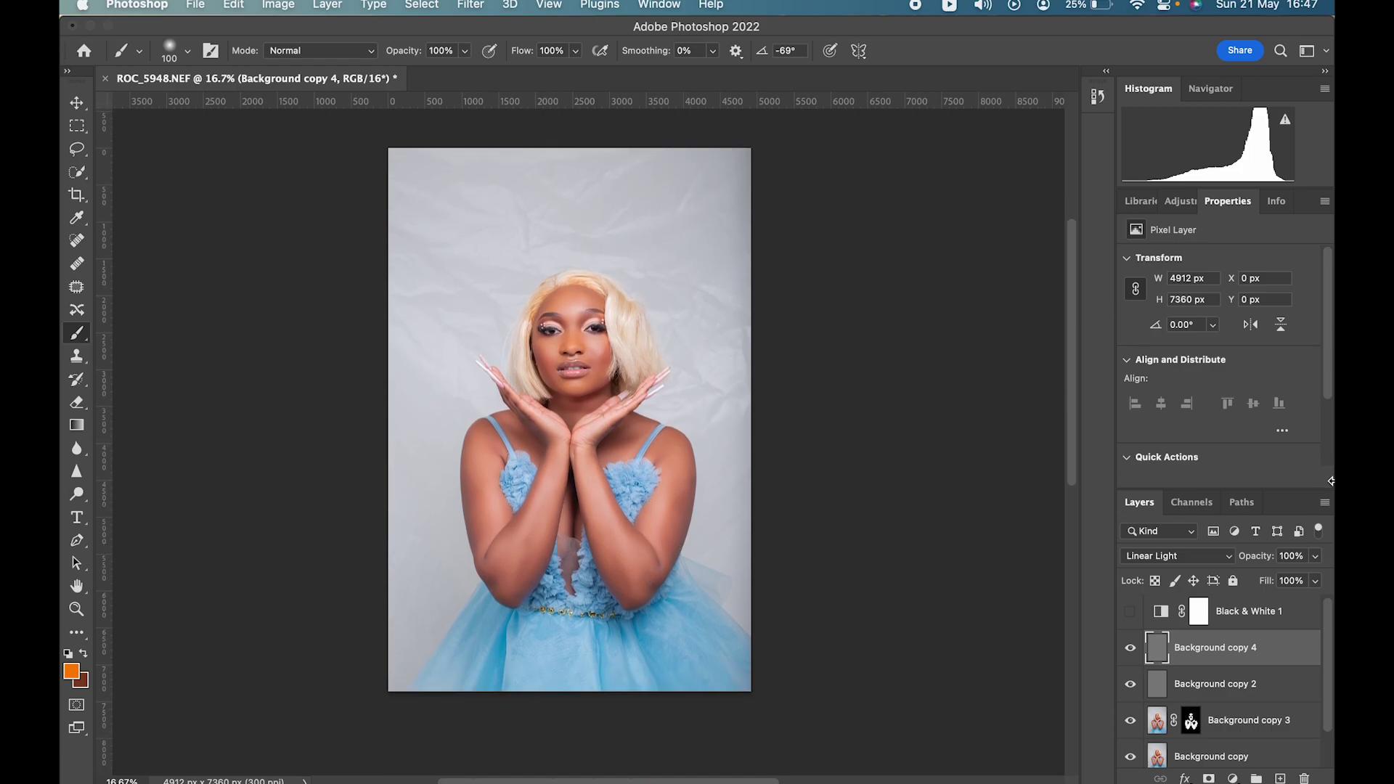
Step: Merge Background copy 4, Background copy 2, Background copy 3 and Background copy into a single layer
left_click(1225, 686, "shift")
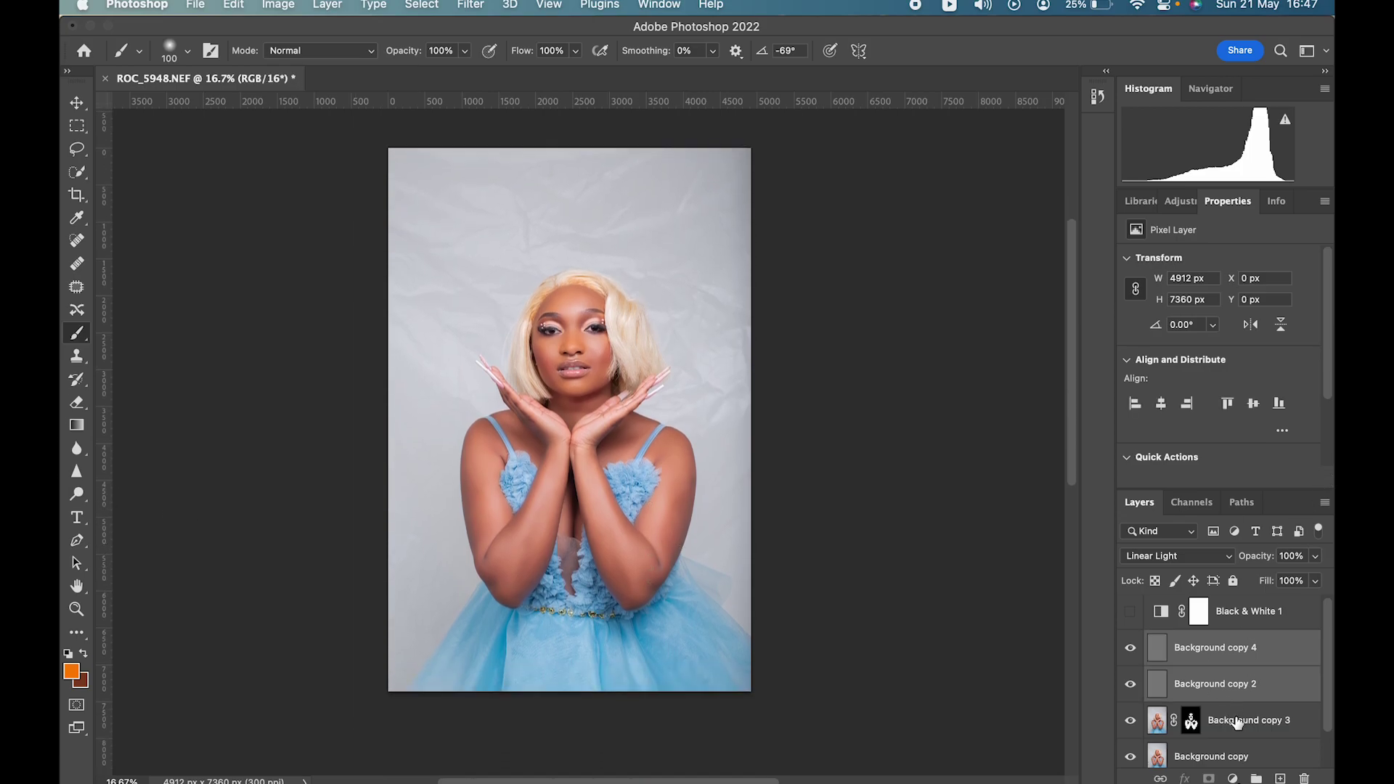
left_click(1236, 721, "shift")
left_click(1241, 759, "shift")
scroll(1241, 751, "down", 1)
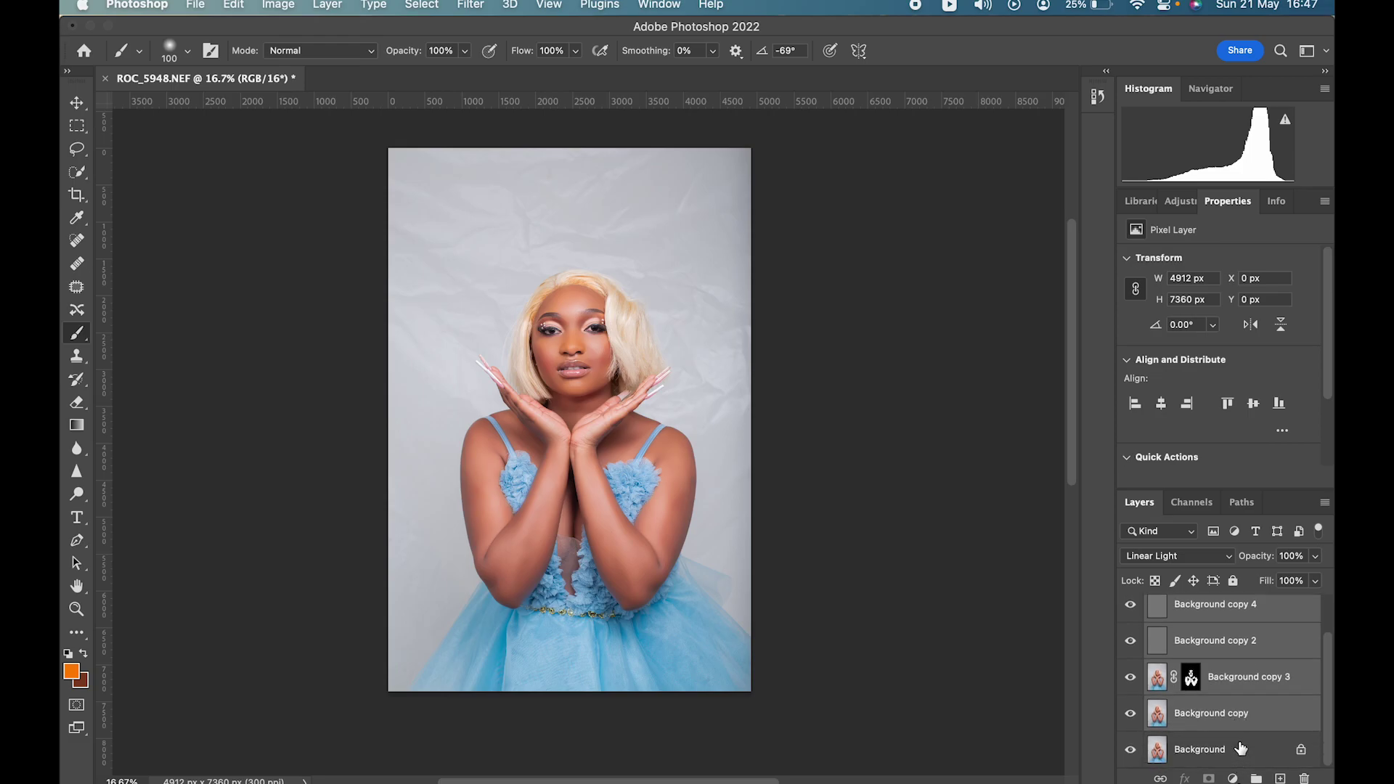
right_click(1243, 729)
left_click(1127, 629)
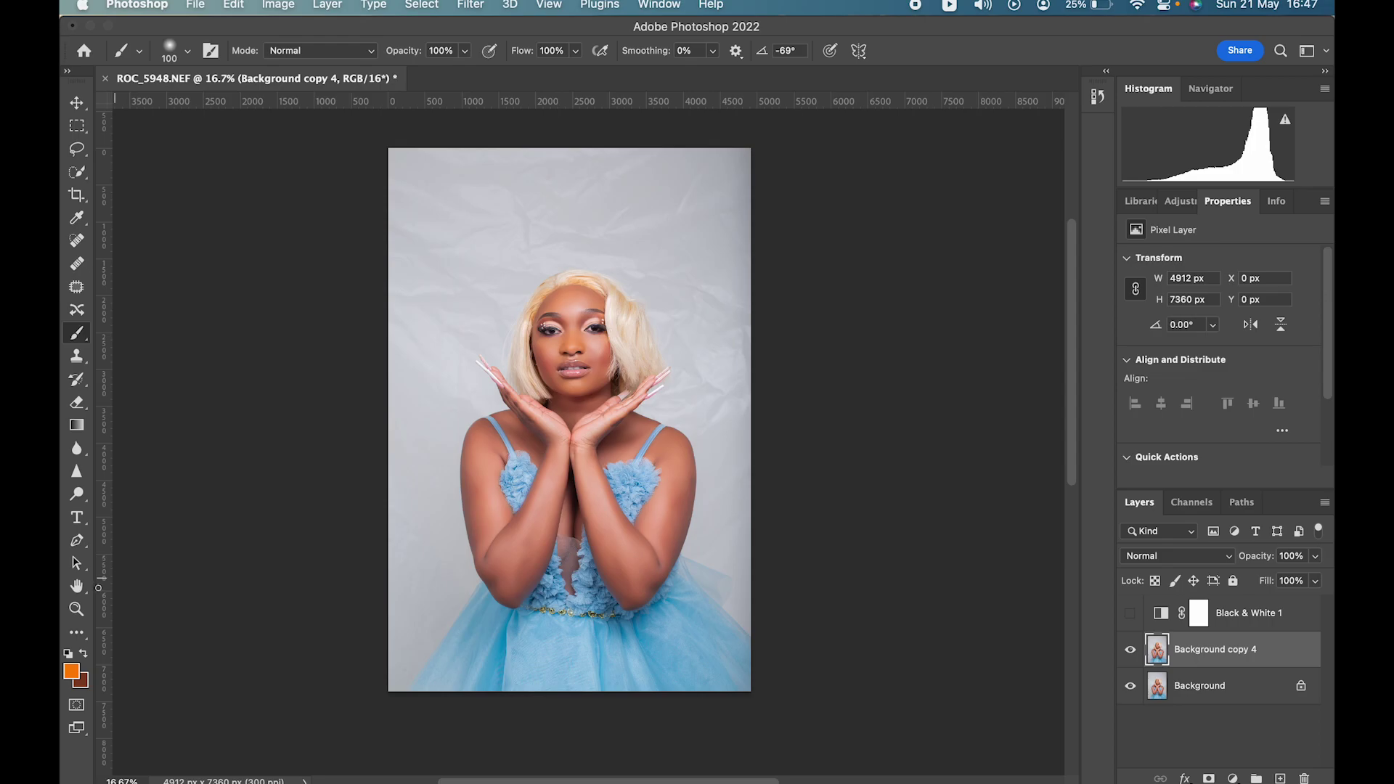
Step: Compare the face before and after retouching by toggling the visibility of the merged layer above the Background
left_click(76, 609)
left_click(587, 308)
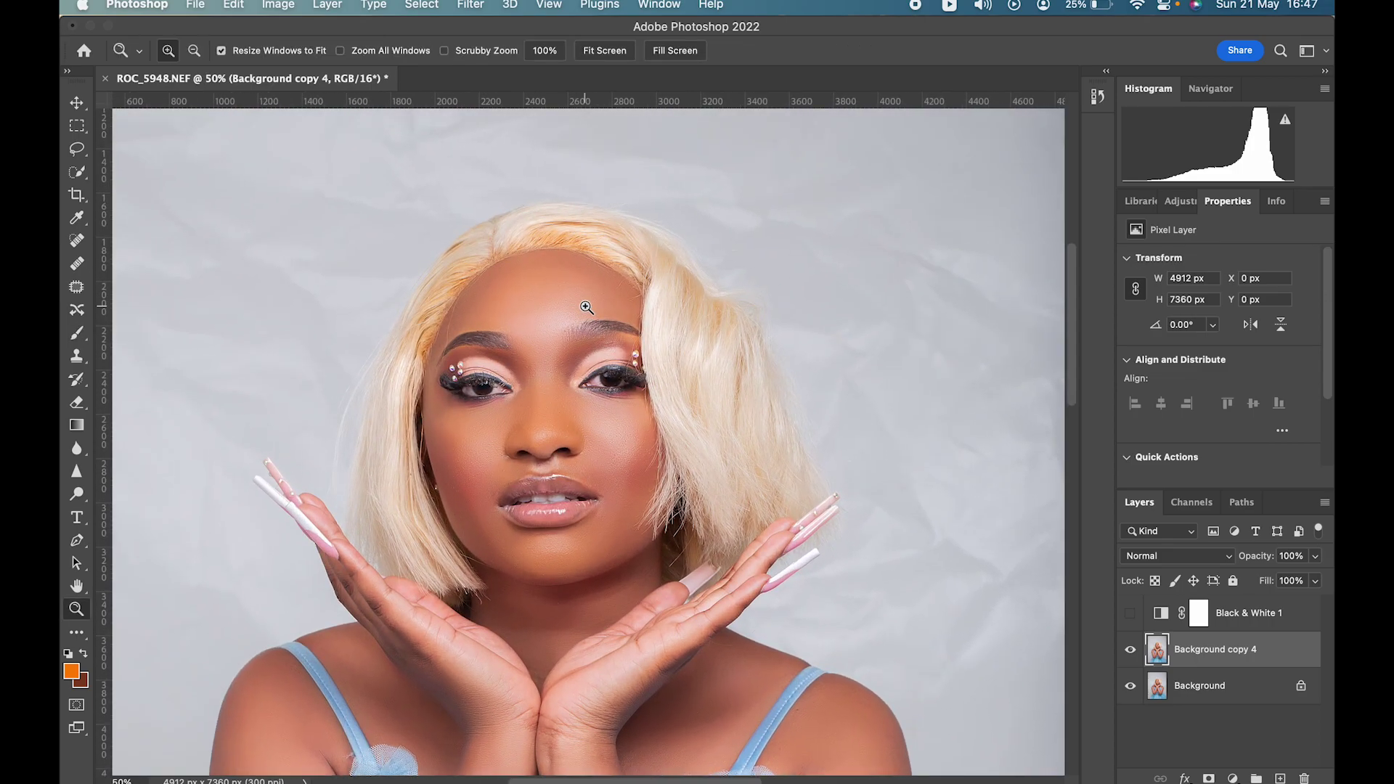
left_click(587, 308)
left_click(587, 308)
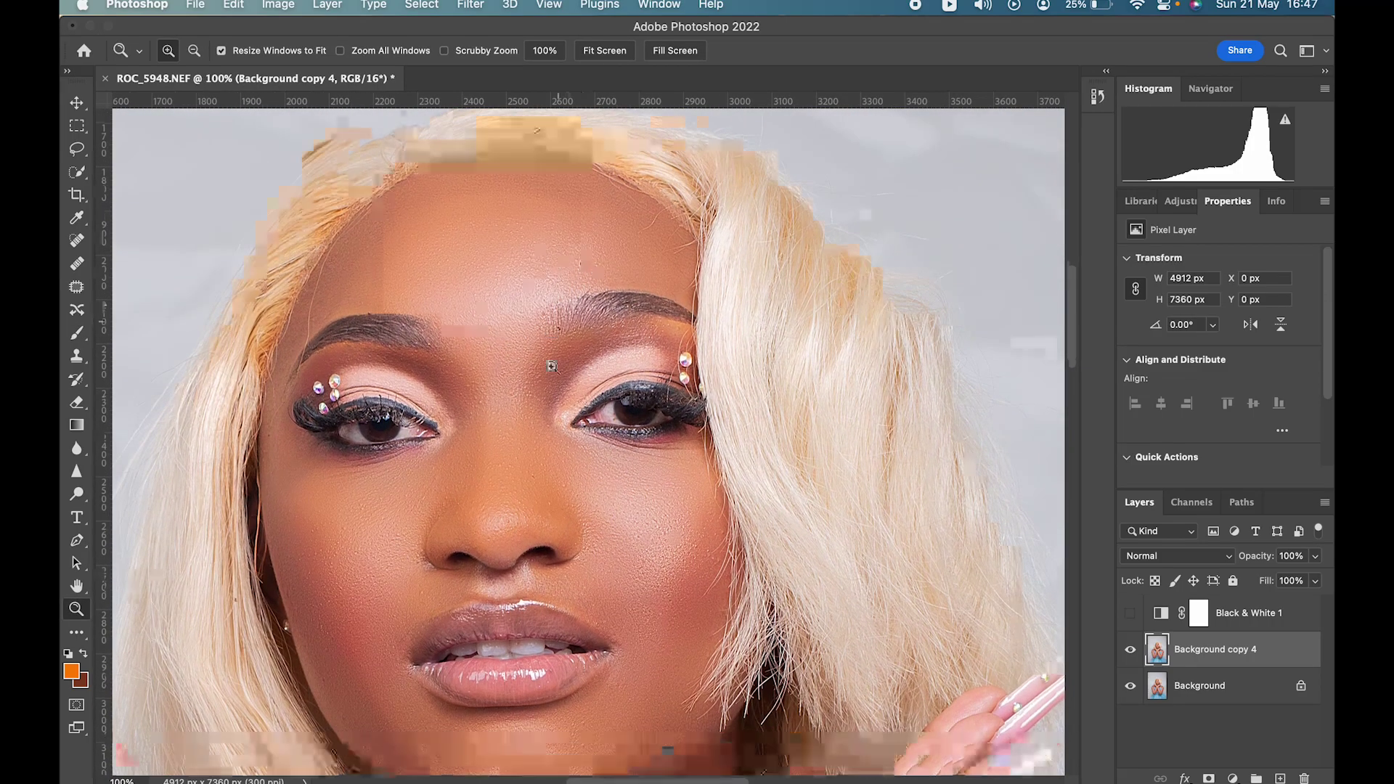
left_click(1131, 654)
left_click(1131, 654)
left_click(1131, 653)
left_click(1130, 652)
left_click(1130, 651)
left_click(1130, 652)
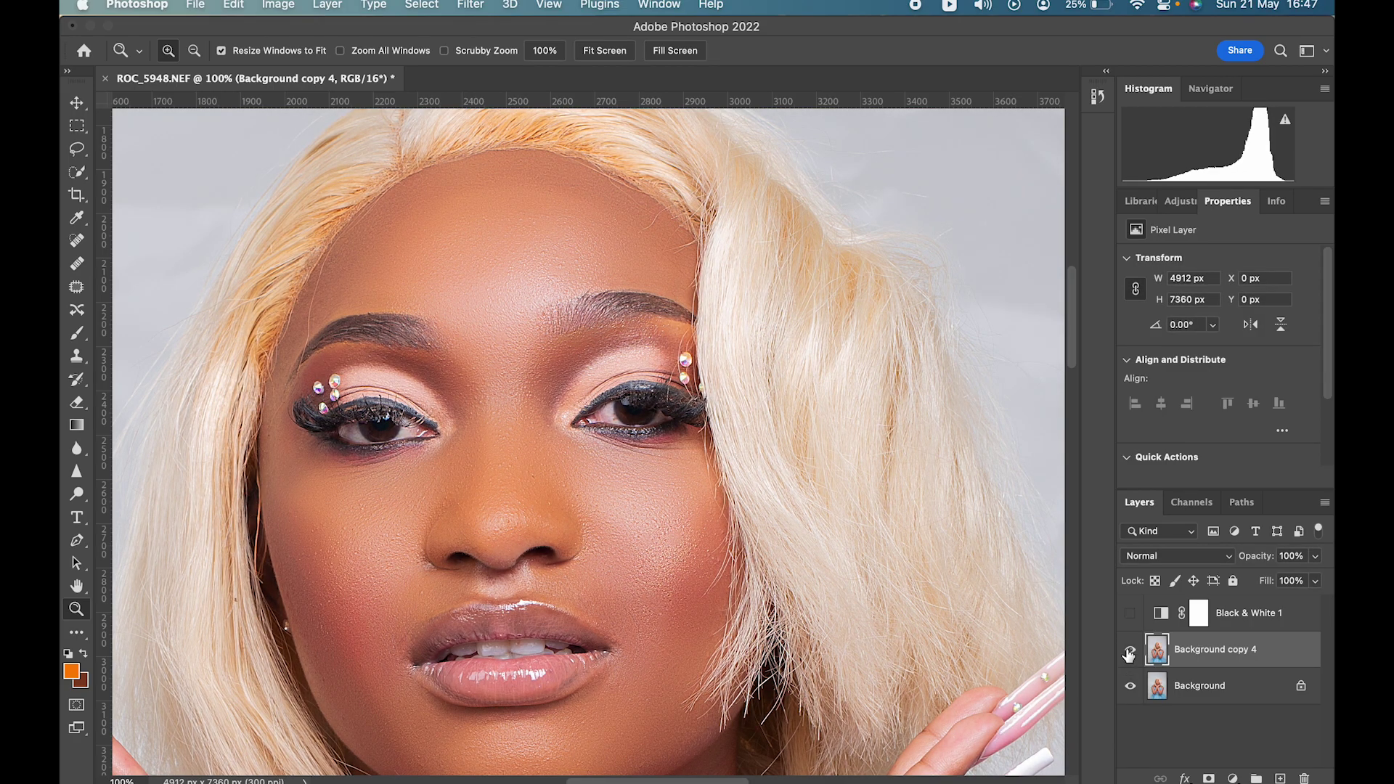
key("super+minus")
key("super+minus")
key("super+minus")
key("super+minus")
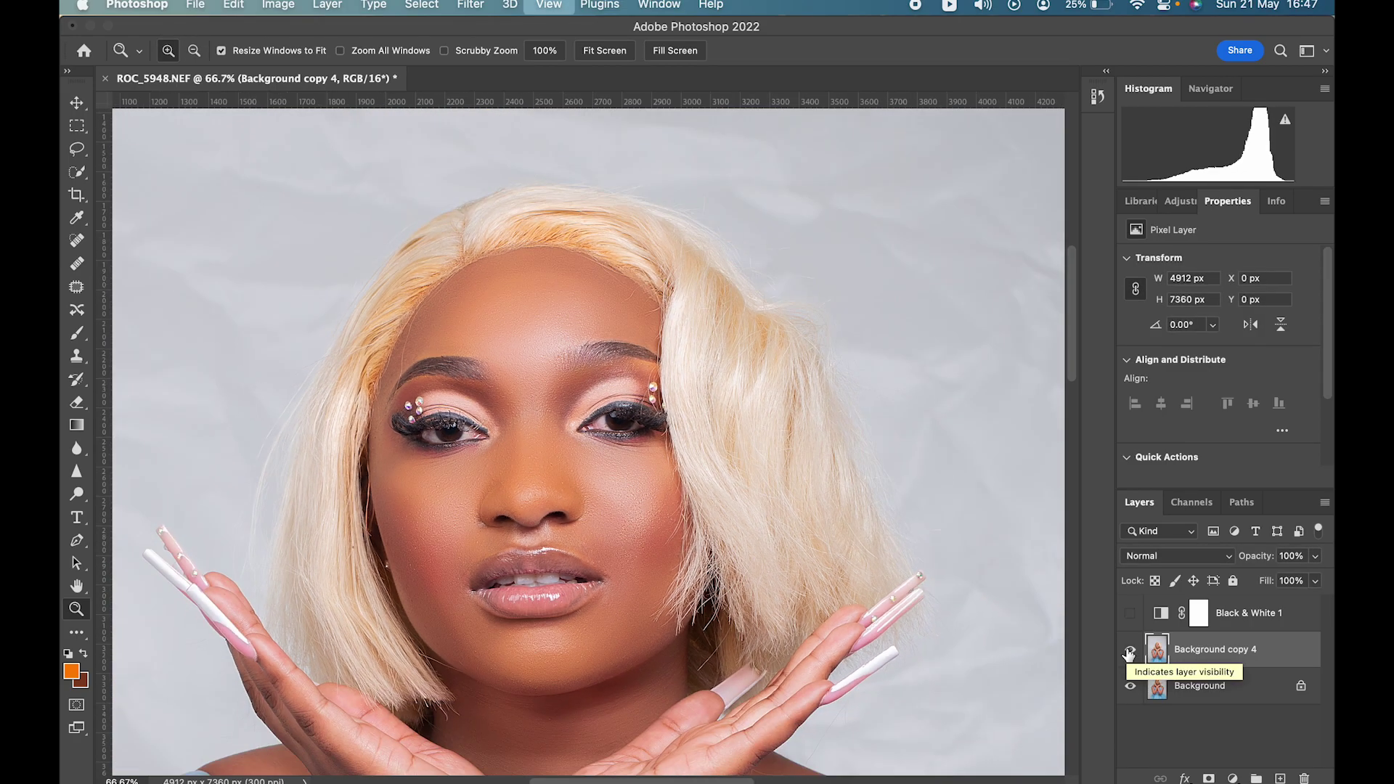
key("super+minus")
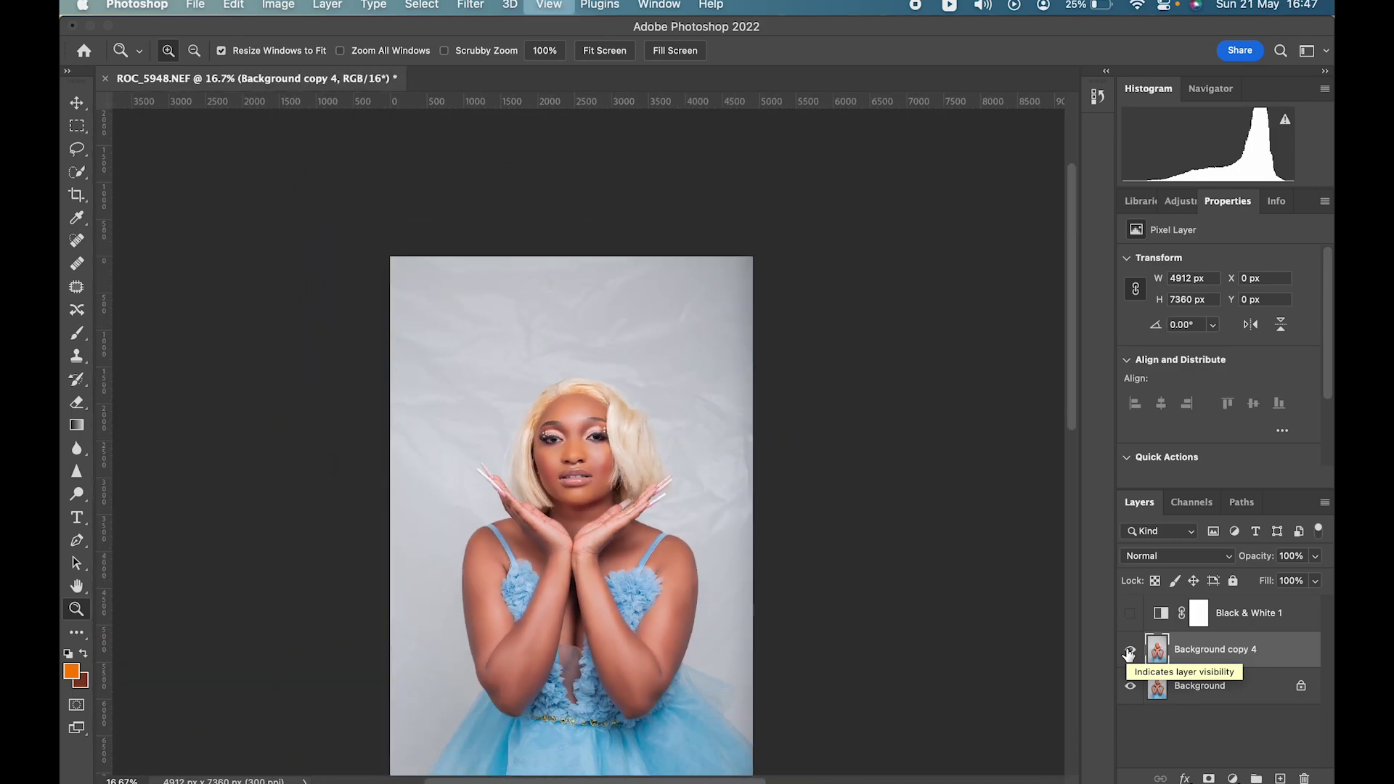
Step: Merge the retouched layer Background copy 4 with the Background layer
left_click(1245, 704)
left_click(1246, 662)
left_click(1243, 686, "shift")
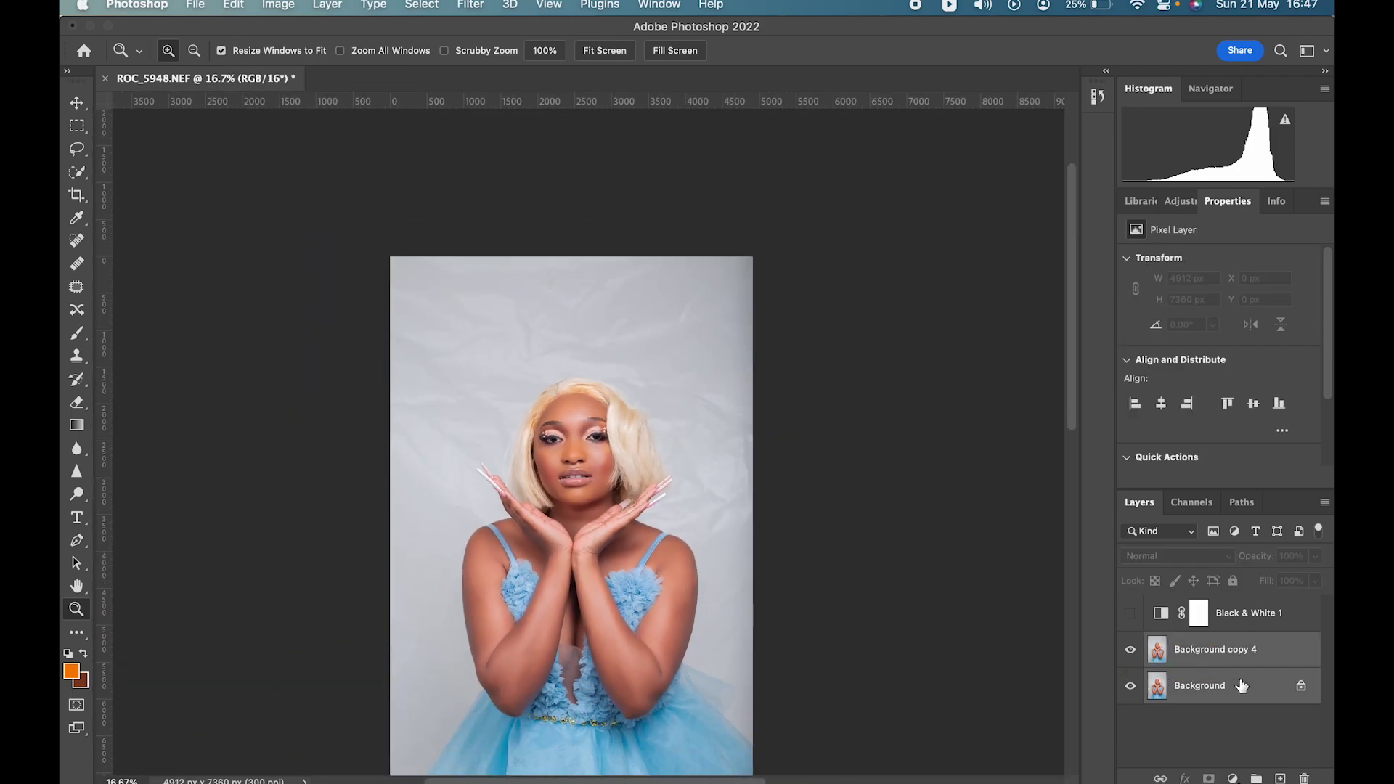
right_click(1242, 686)
left_click(1201, 688)
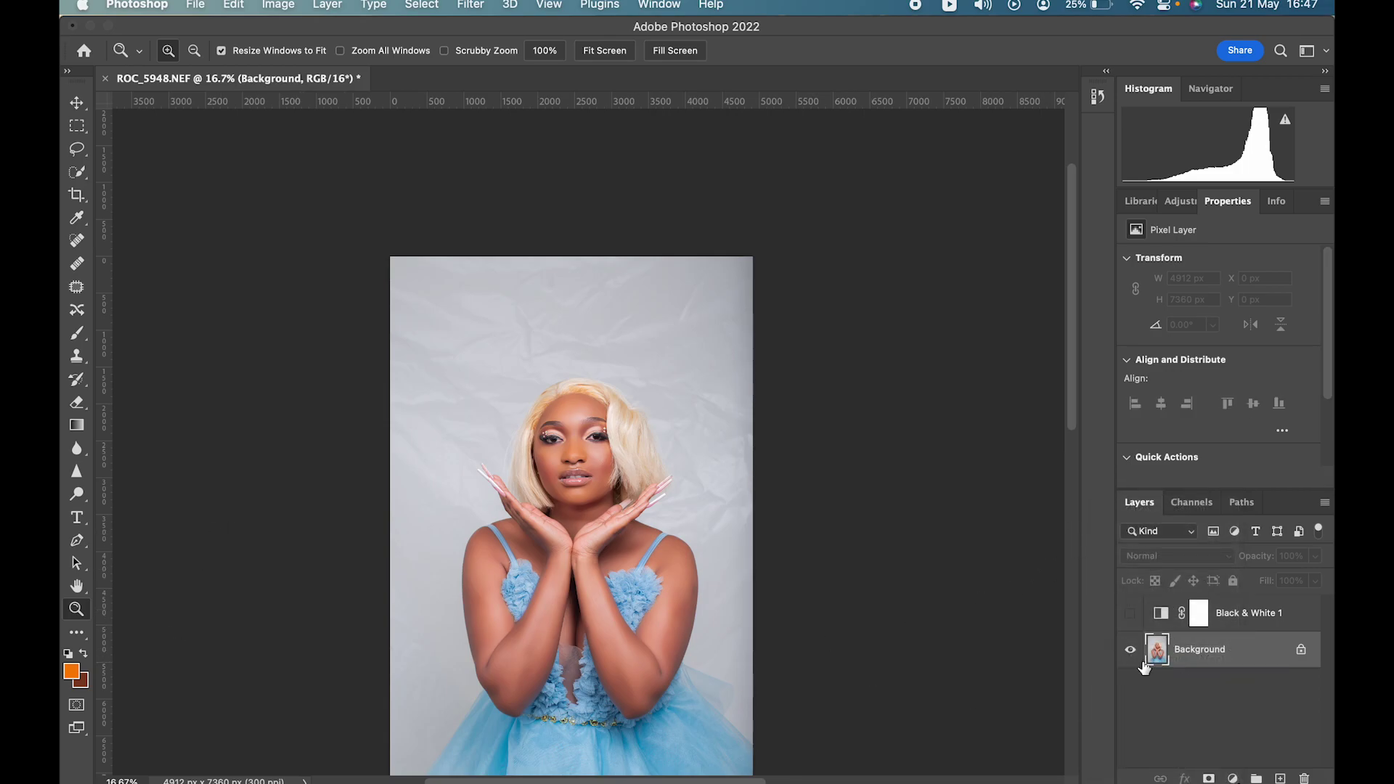
Step: Select the model automatically with Select Subject on the Background layer
scroll(590, 167, "down", 2)
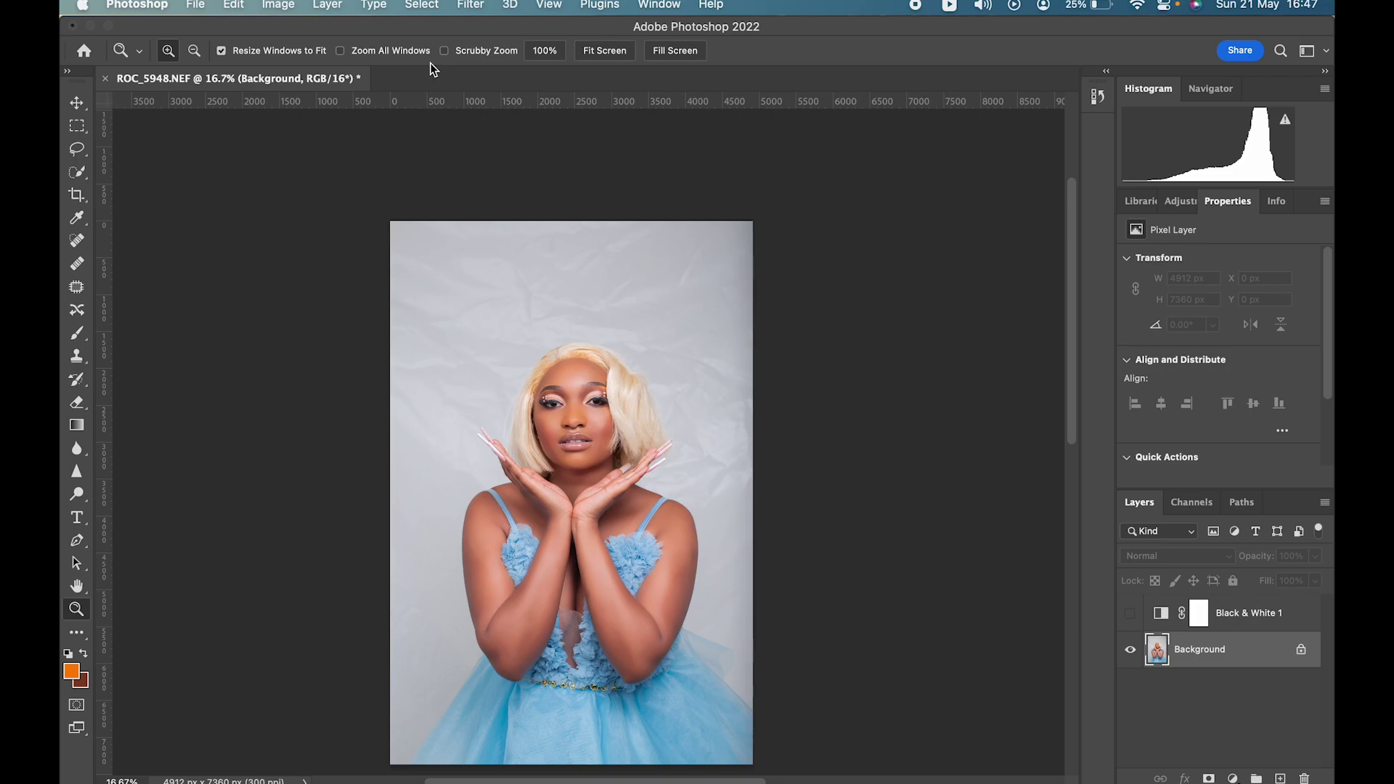
left_click(421, 5)
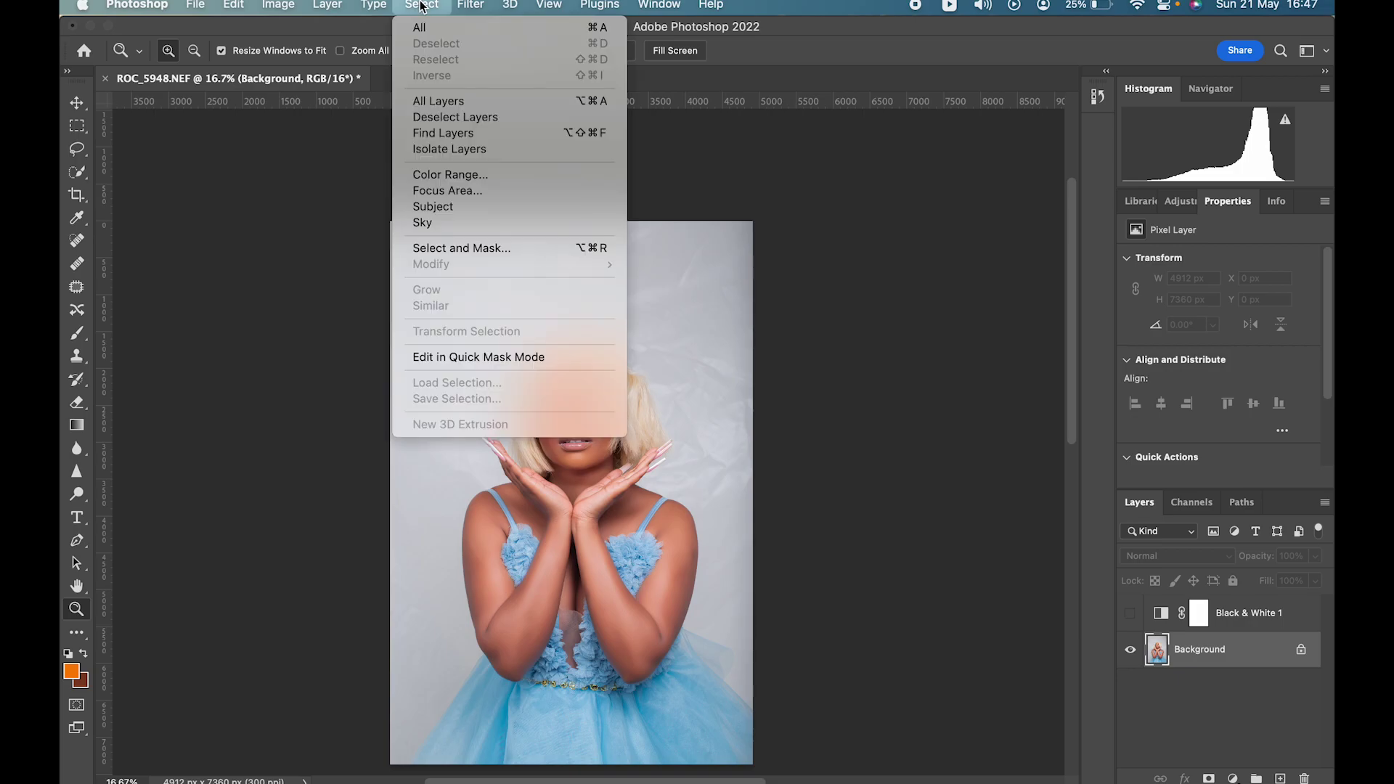
left_click(462, 211)
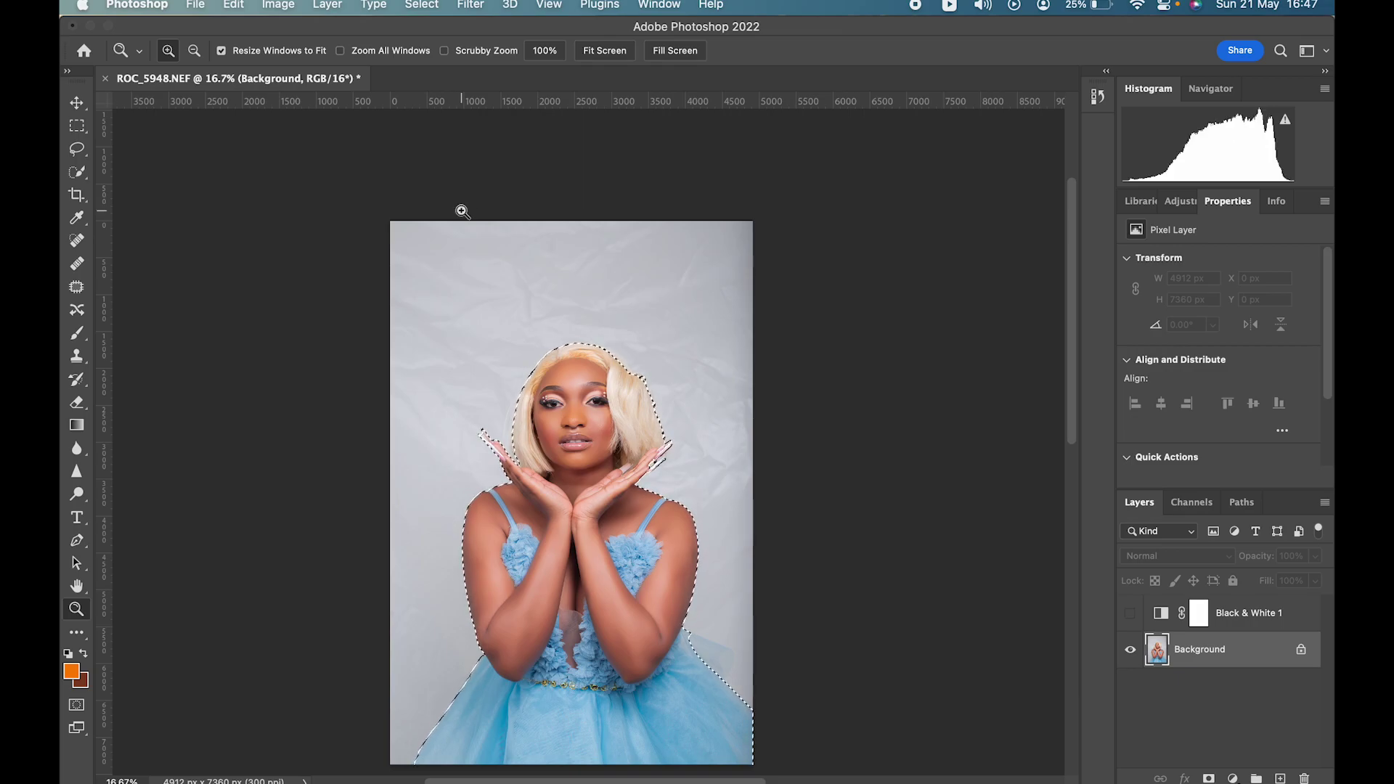
Step: Invert the subject selection to select the backdrop, and duplicate the Background layer
left_click(77, 172)
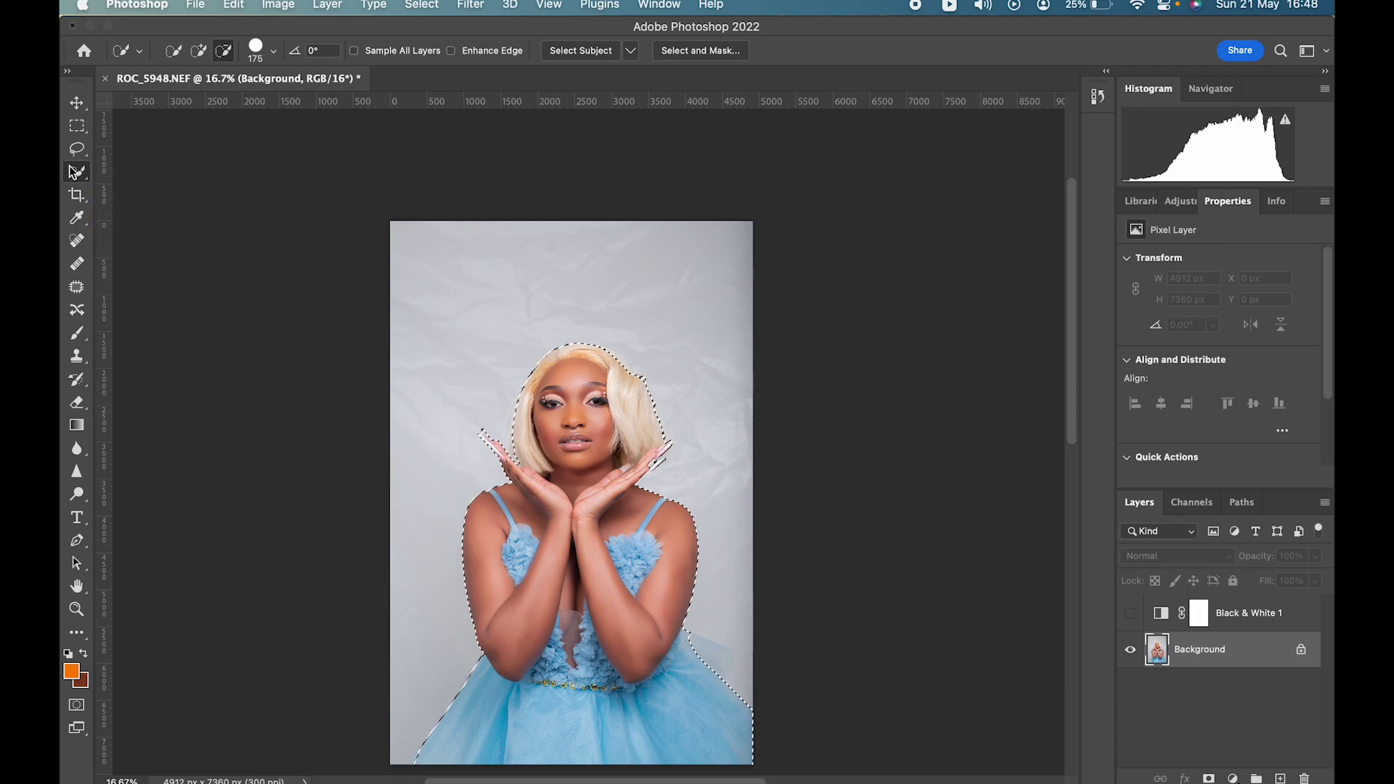
right_click(558, 512)
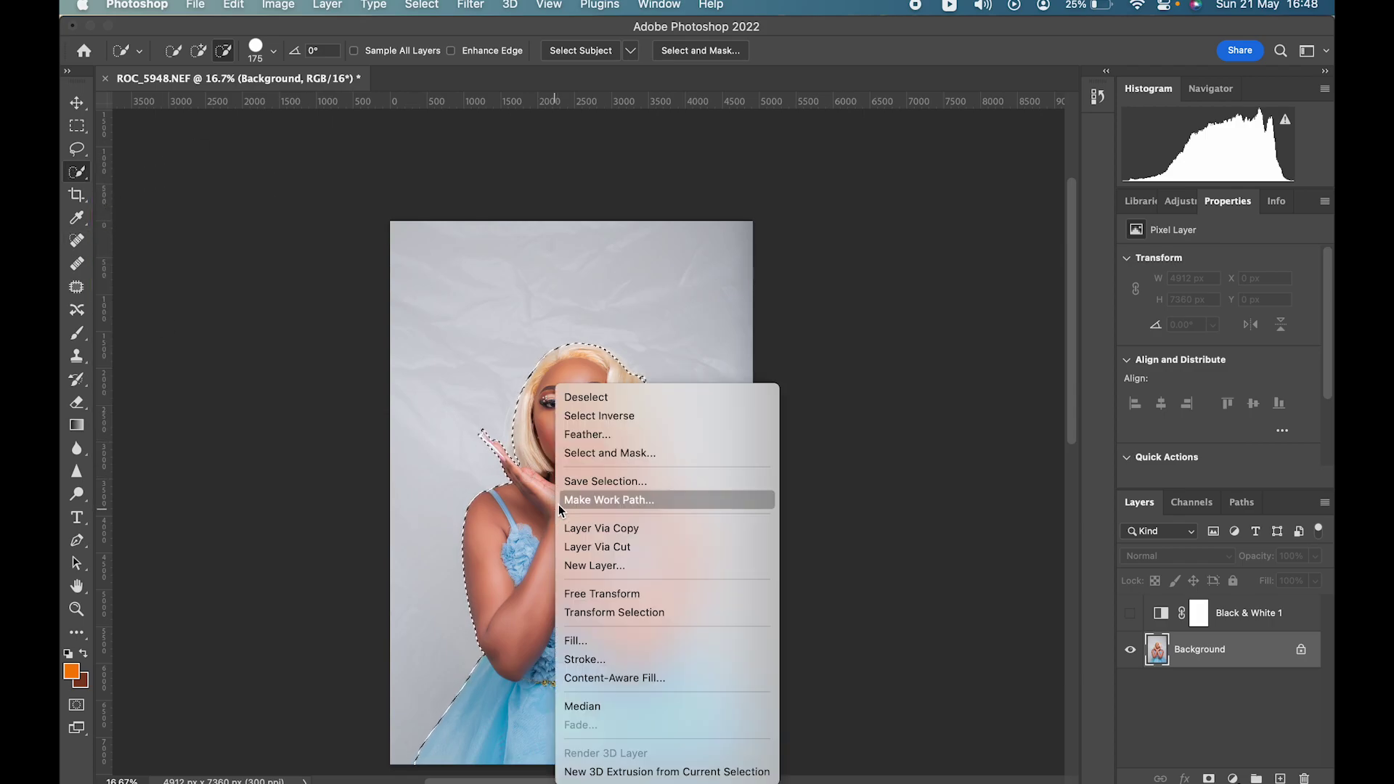
left_click(597, 417)
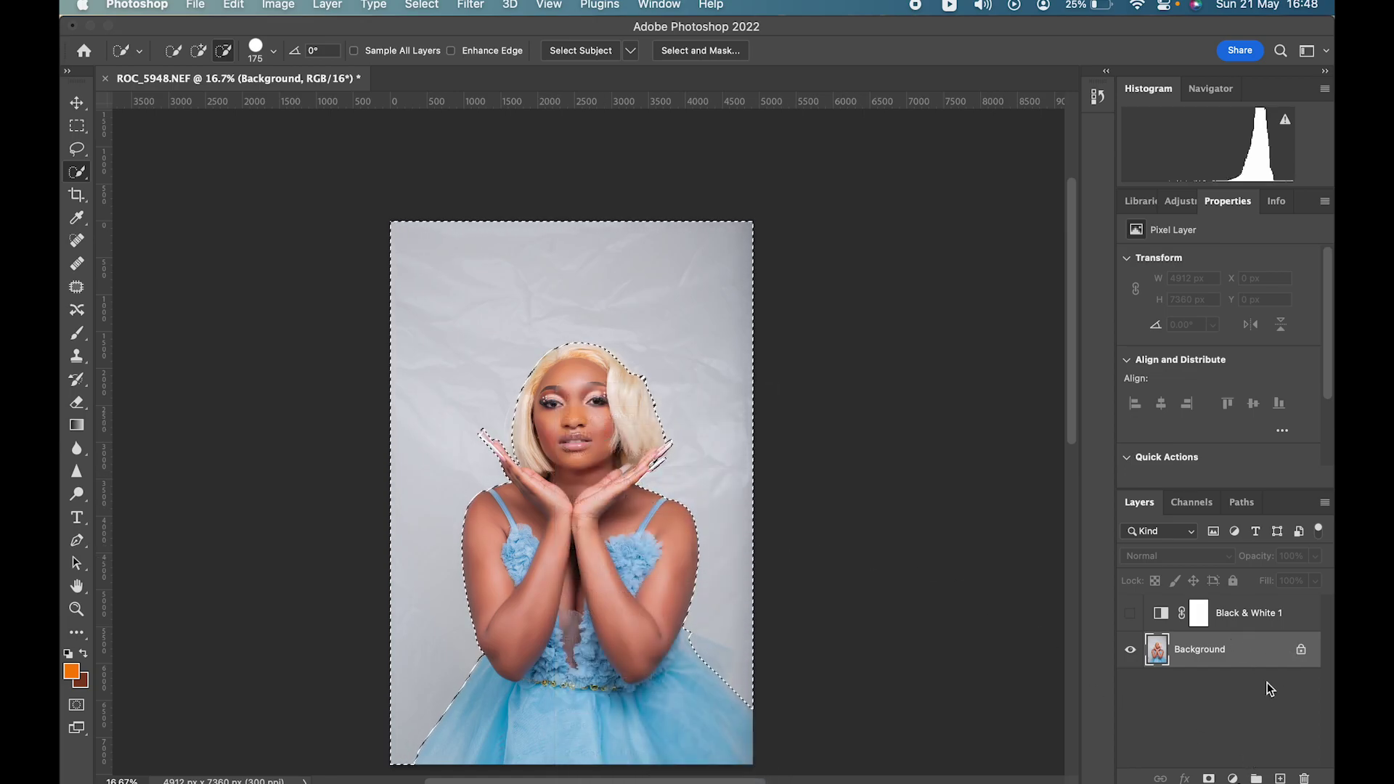
left_click_drag(1235, 650, 1280, 779)
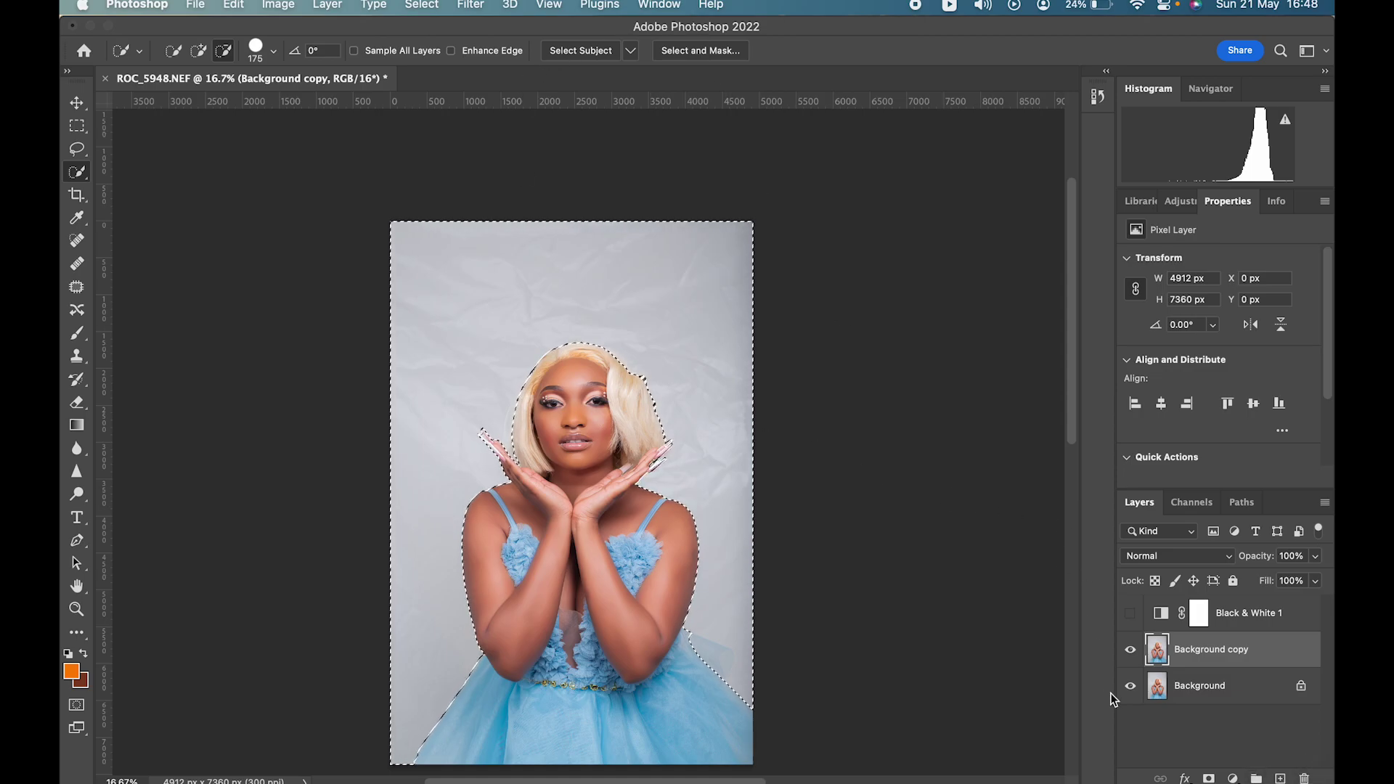
left_click(1233, 778)
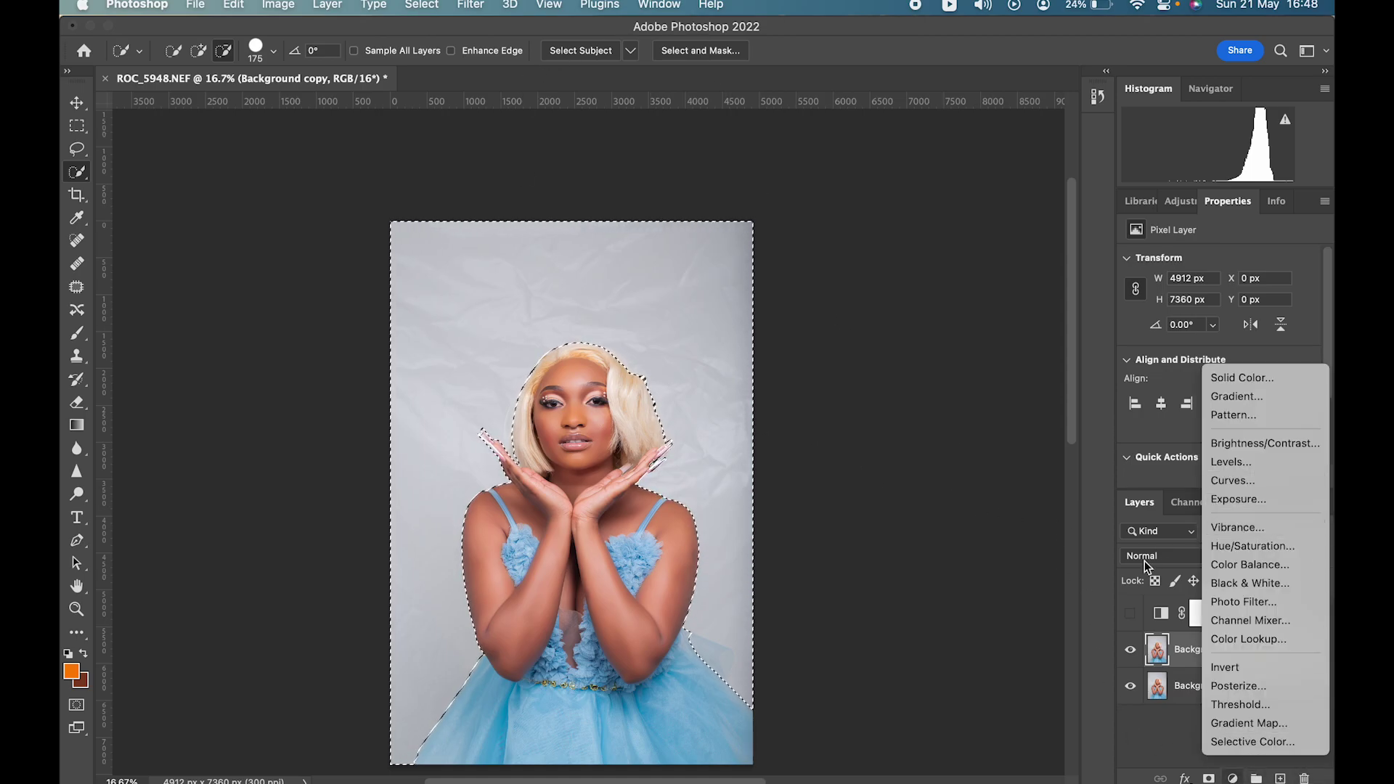
key("Escape")
right_click(551, 277)
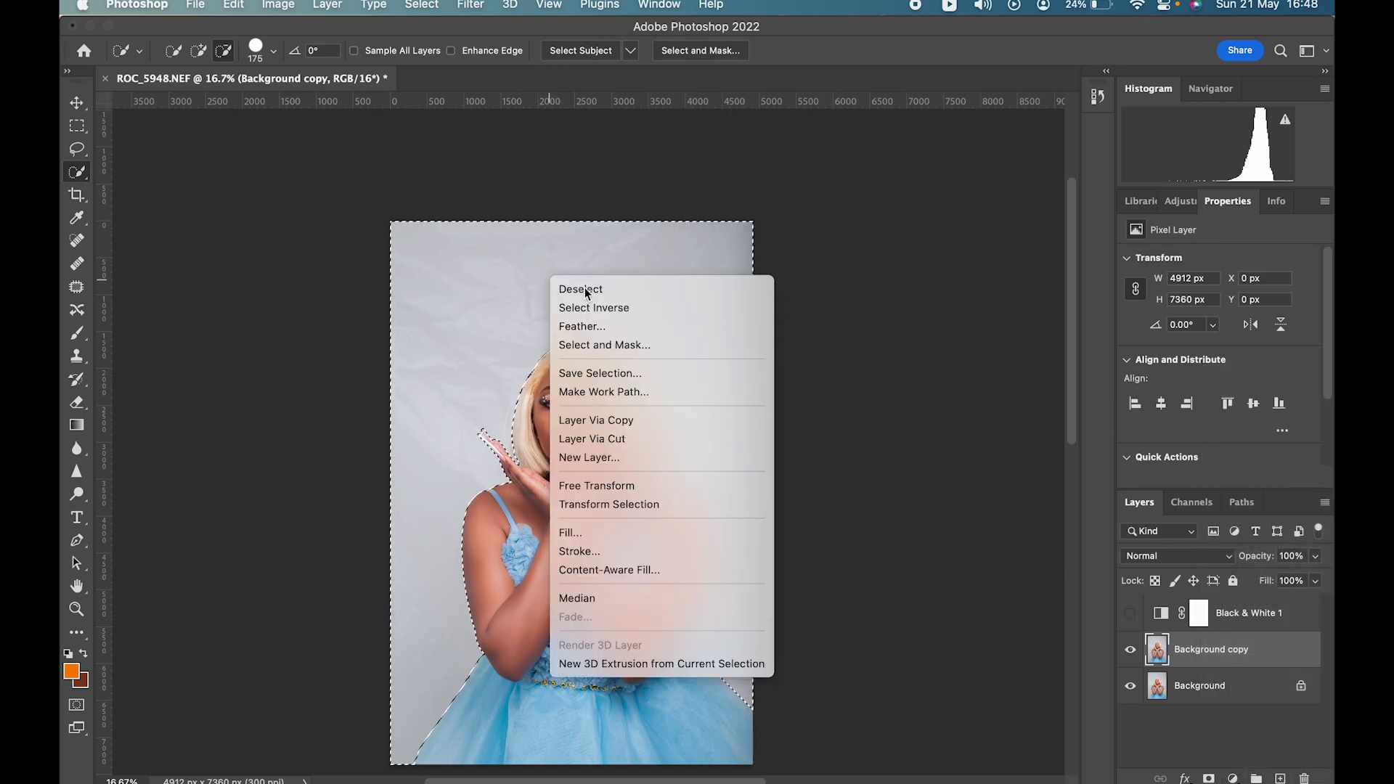
left_click(648, 534)
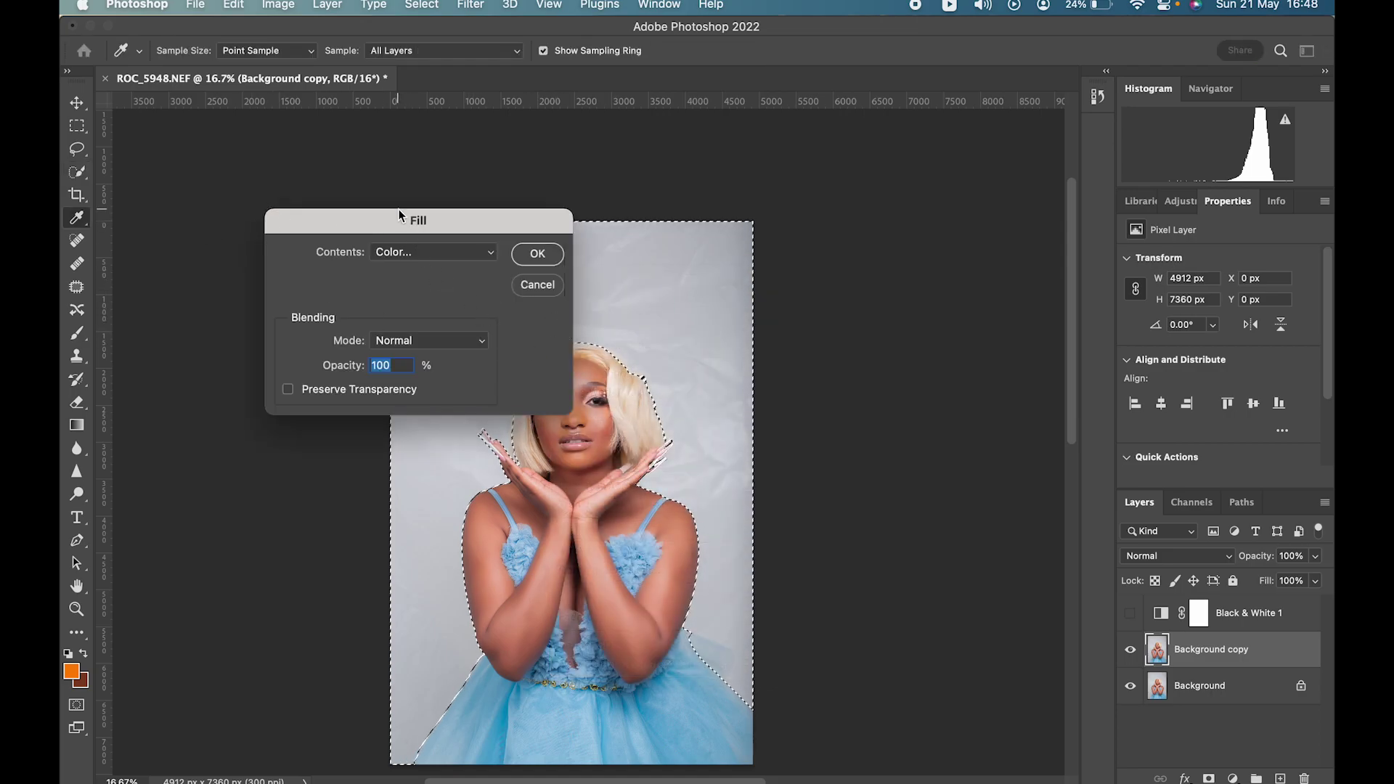
left_click(529, 286)
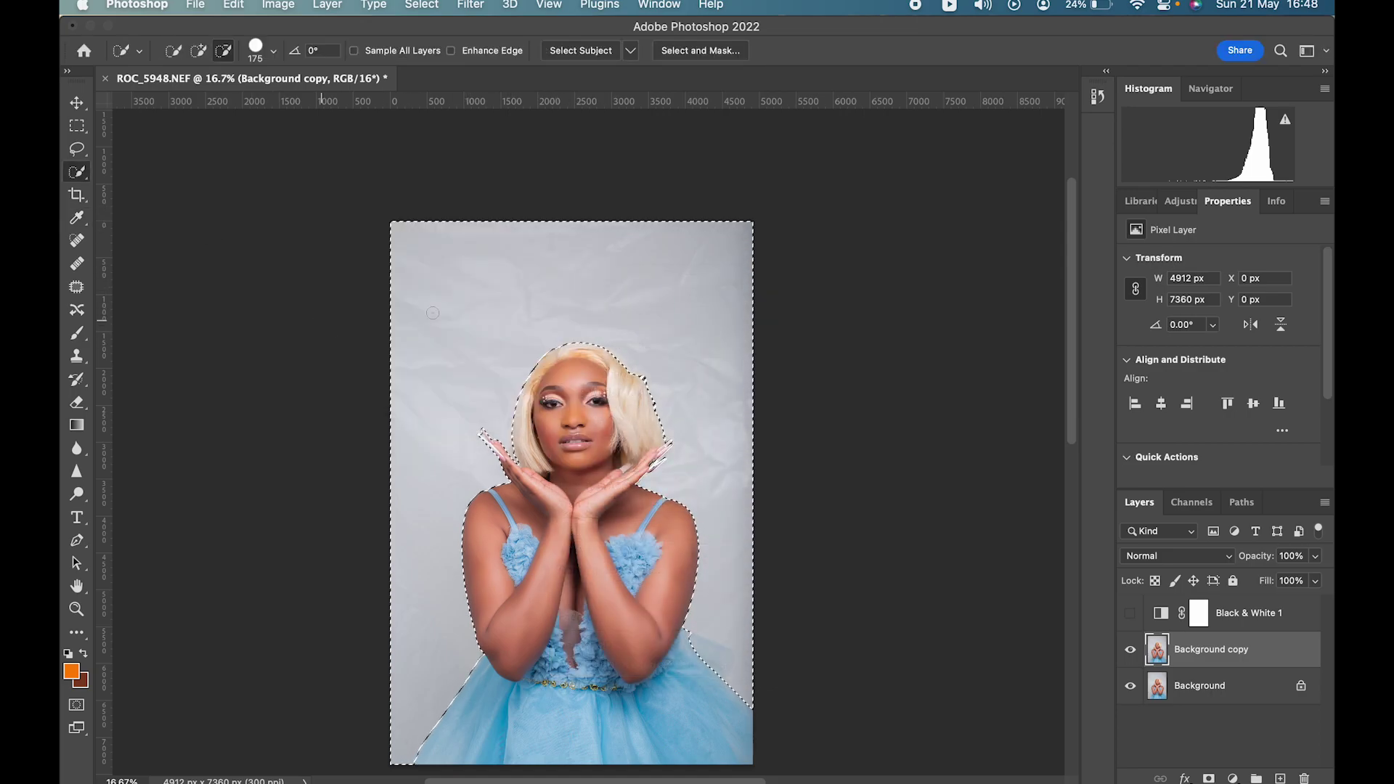
Step: Fill the selected backdrop on Background copy with the light grey cdd0d4 sampled from the backdrop, using Normal mode at 100% opacity
right_click(647, 265)
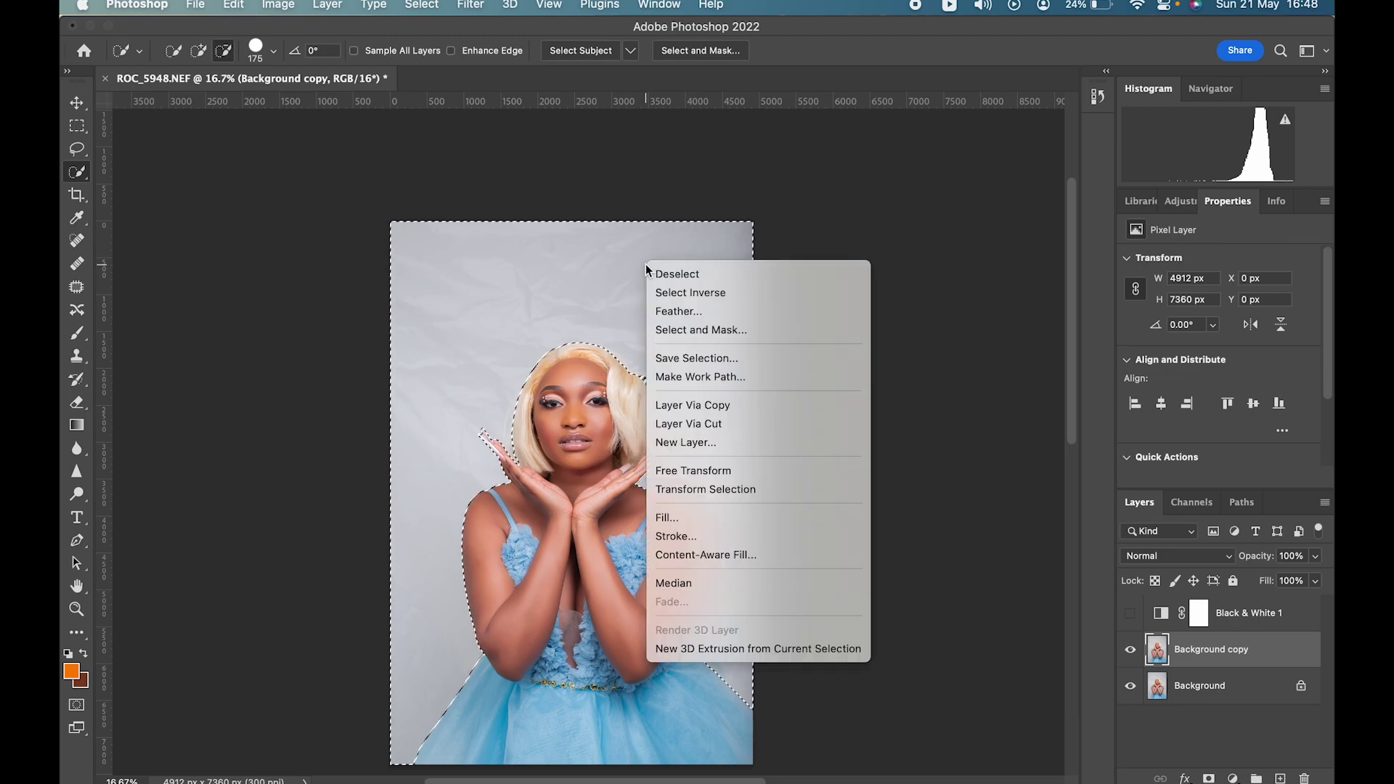
left_click(658, 520)
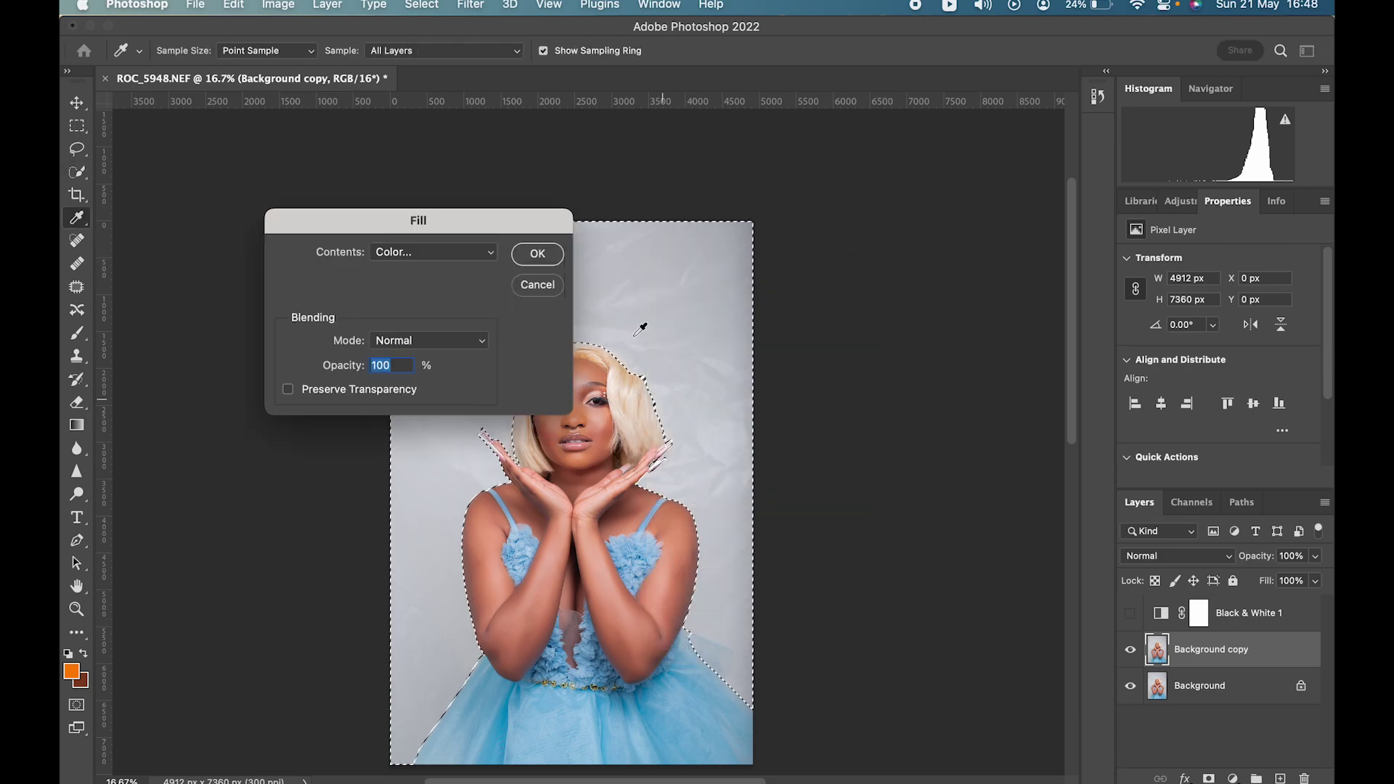
left_click(447, 248)
left_click(411, 255)
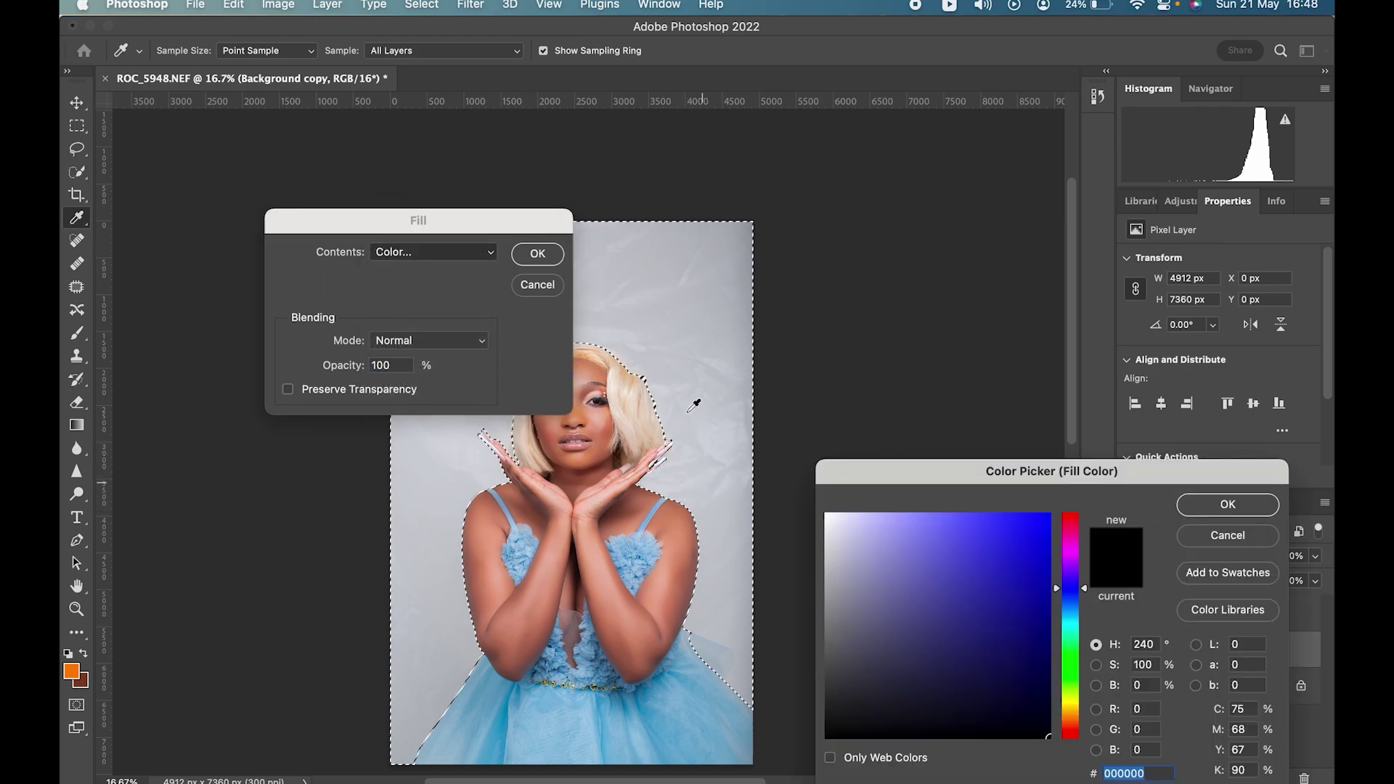
left_click(463, 506)
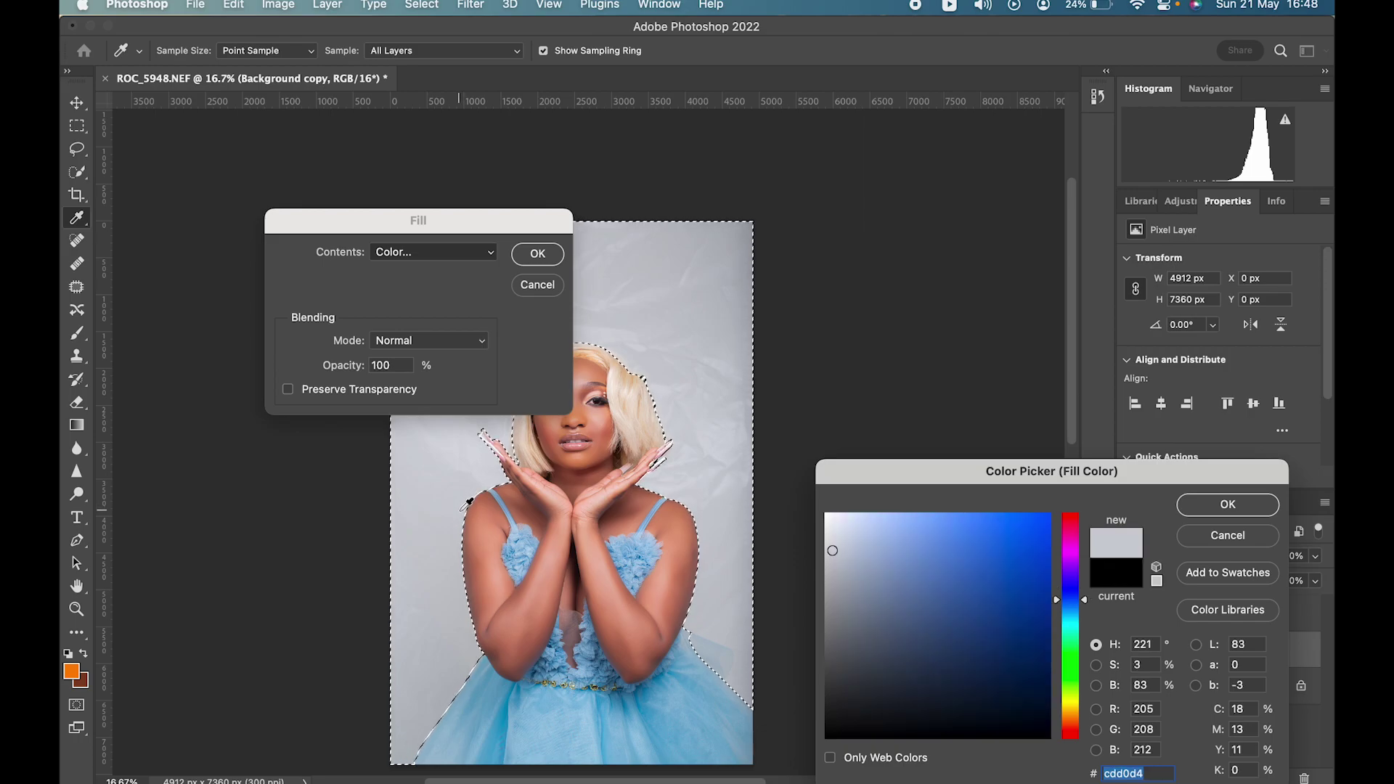
left_click(1227, 504)
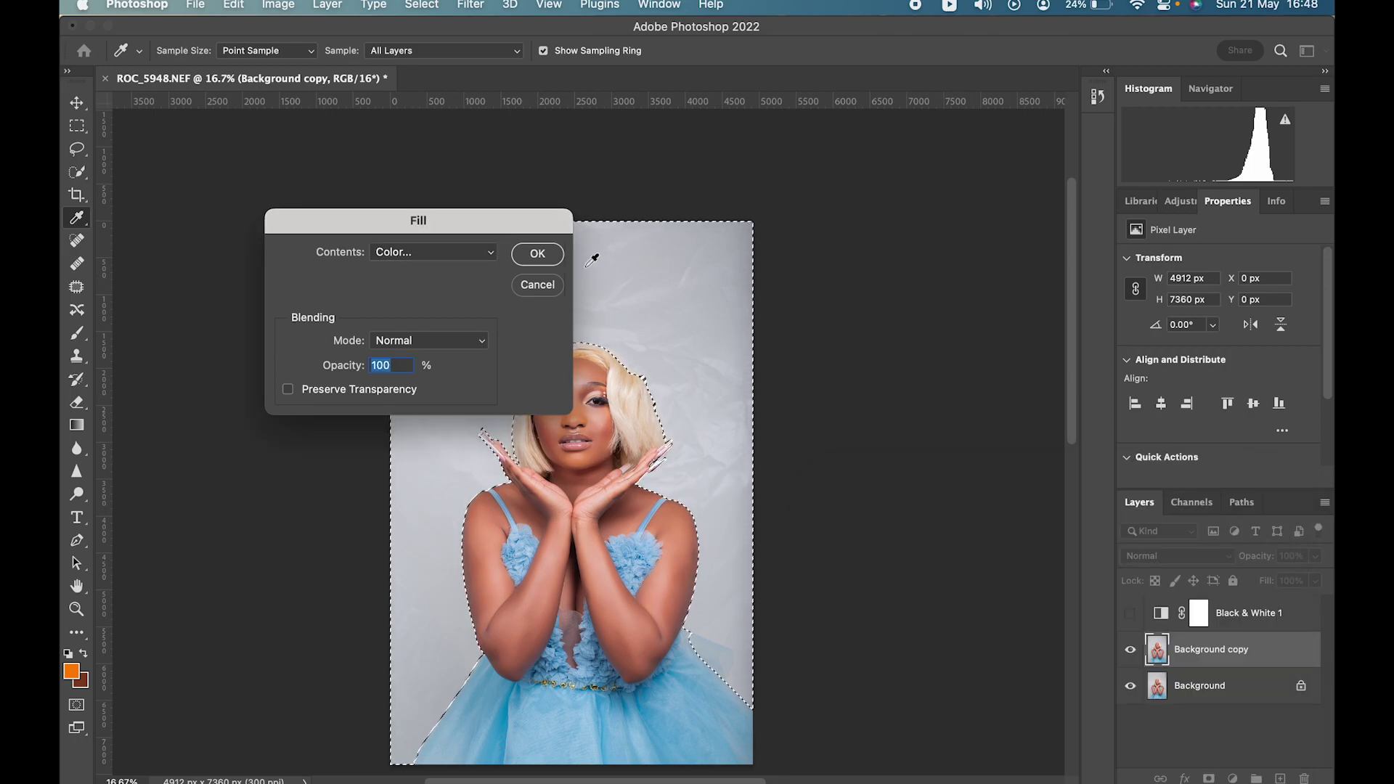
left_click(537, 254)
key("w")
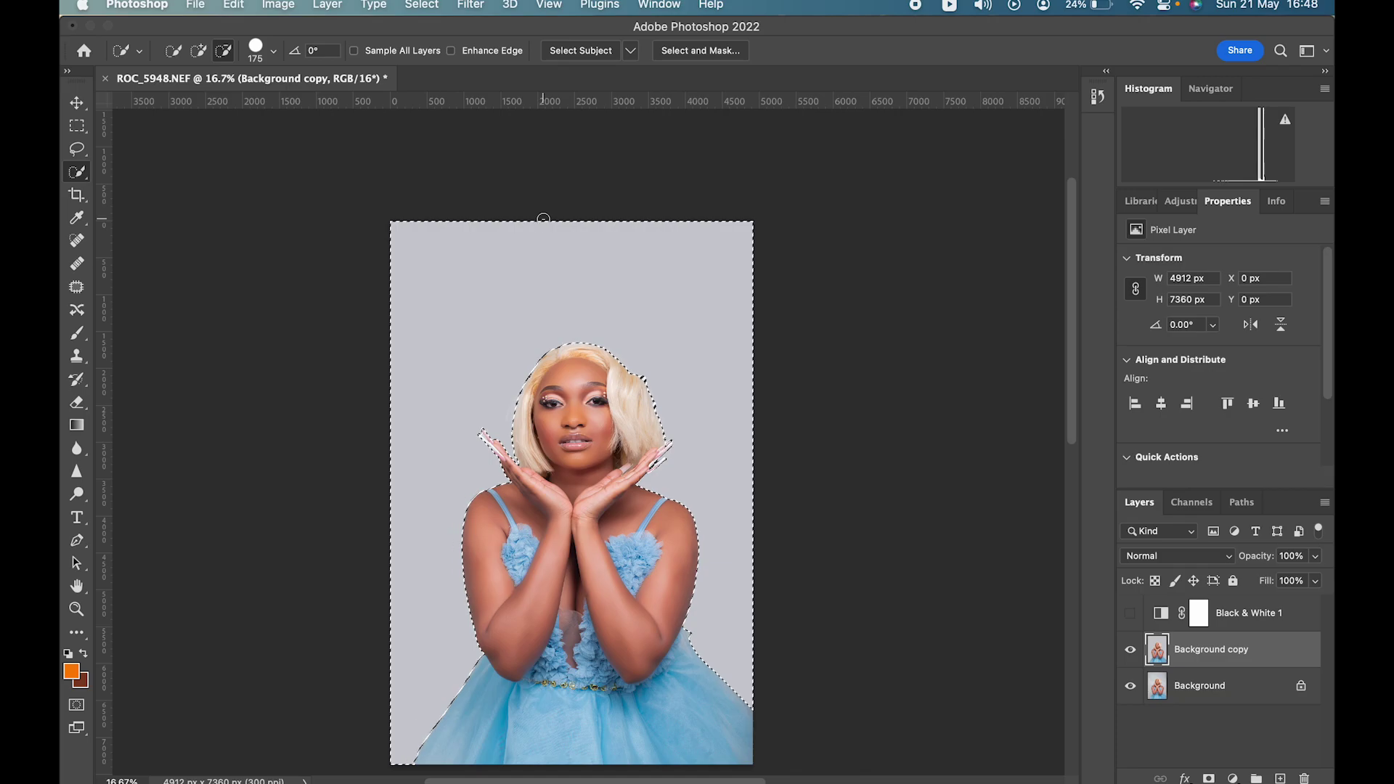
key("super+d")
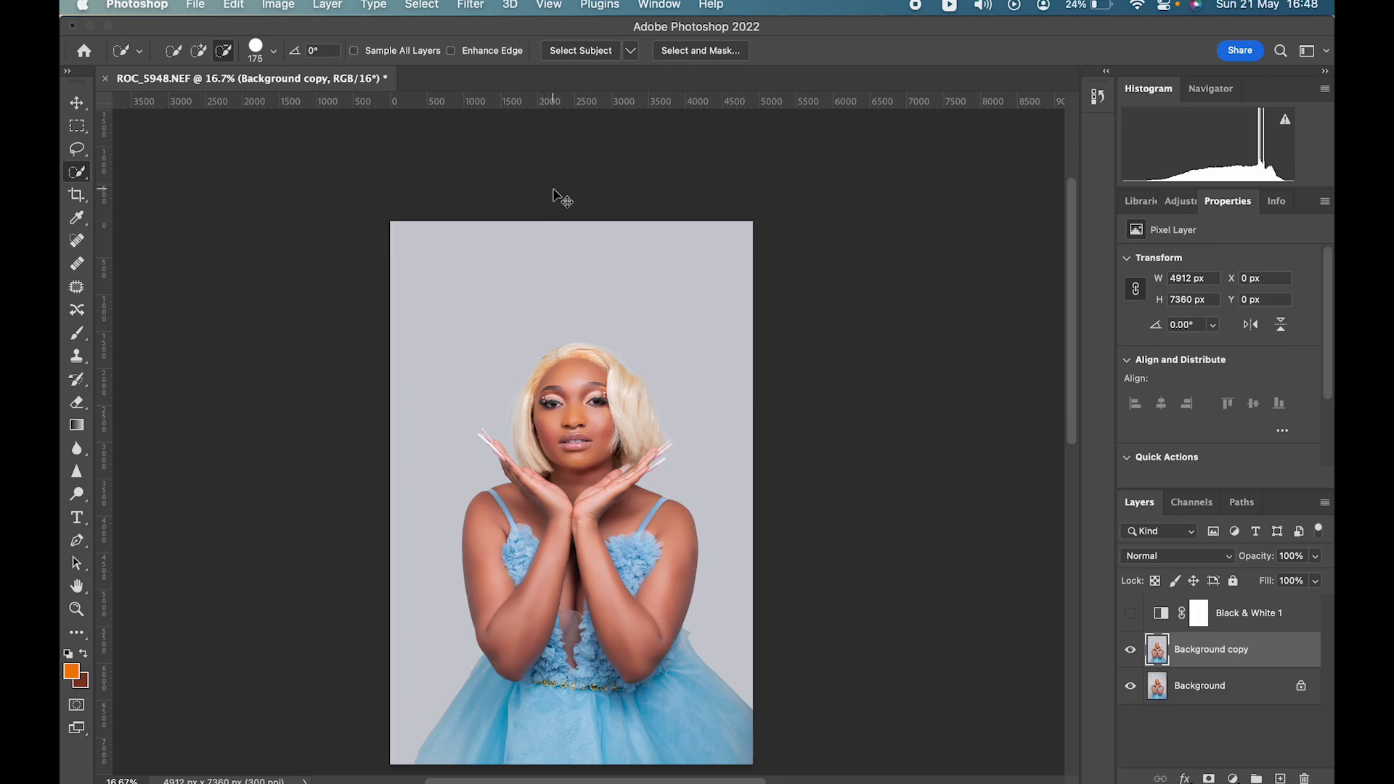
left_click_drag(543, 222, 742, 425)
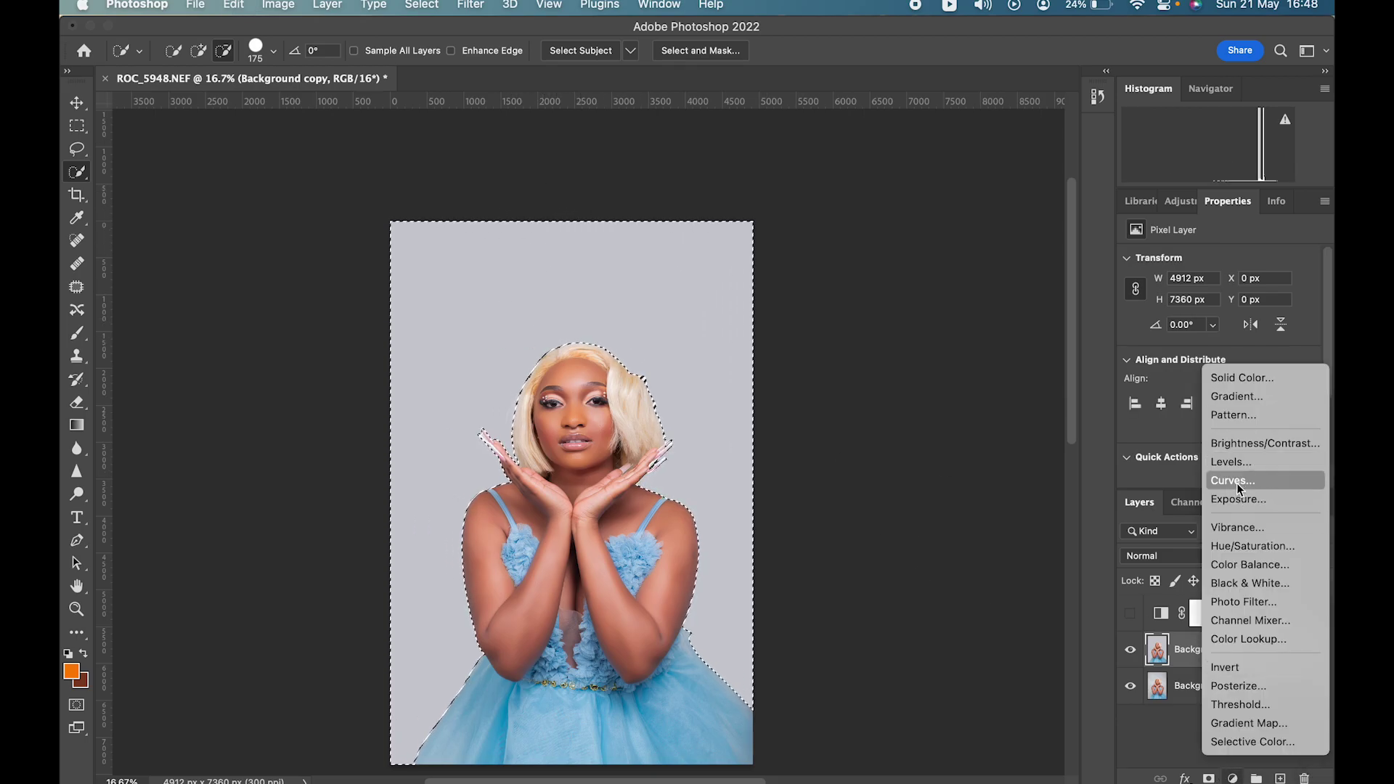
left_click(853, 284)
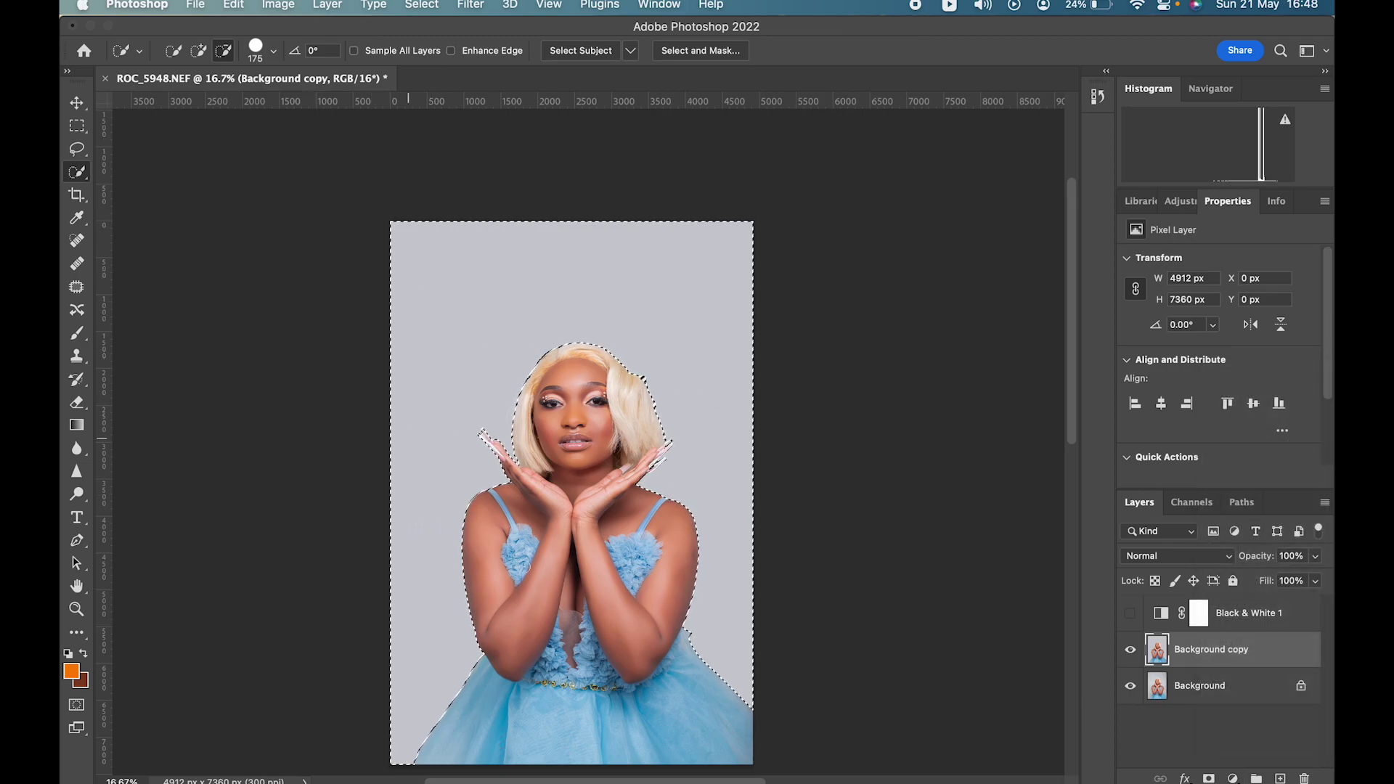
Step: Add a Curves adjustment layer masked to the selected backdrop and raise the RGB curve's midtones to brighten it
left_click(1232, 779)
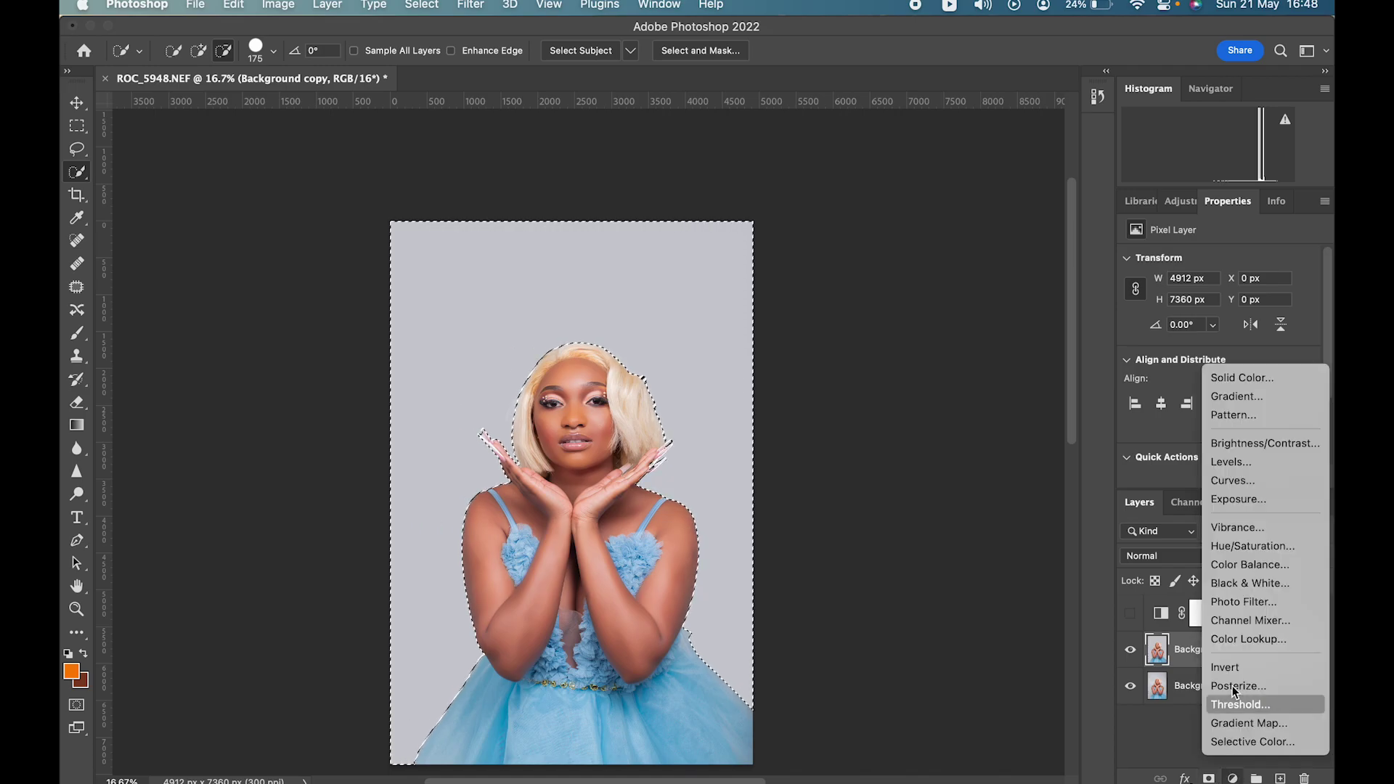
left_click(1234, 481)
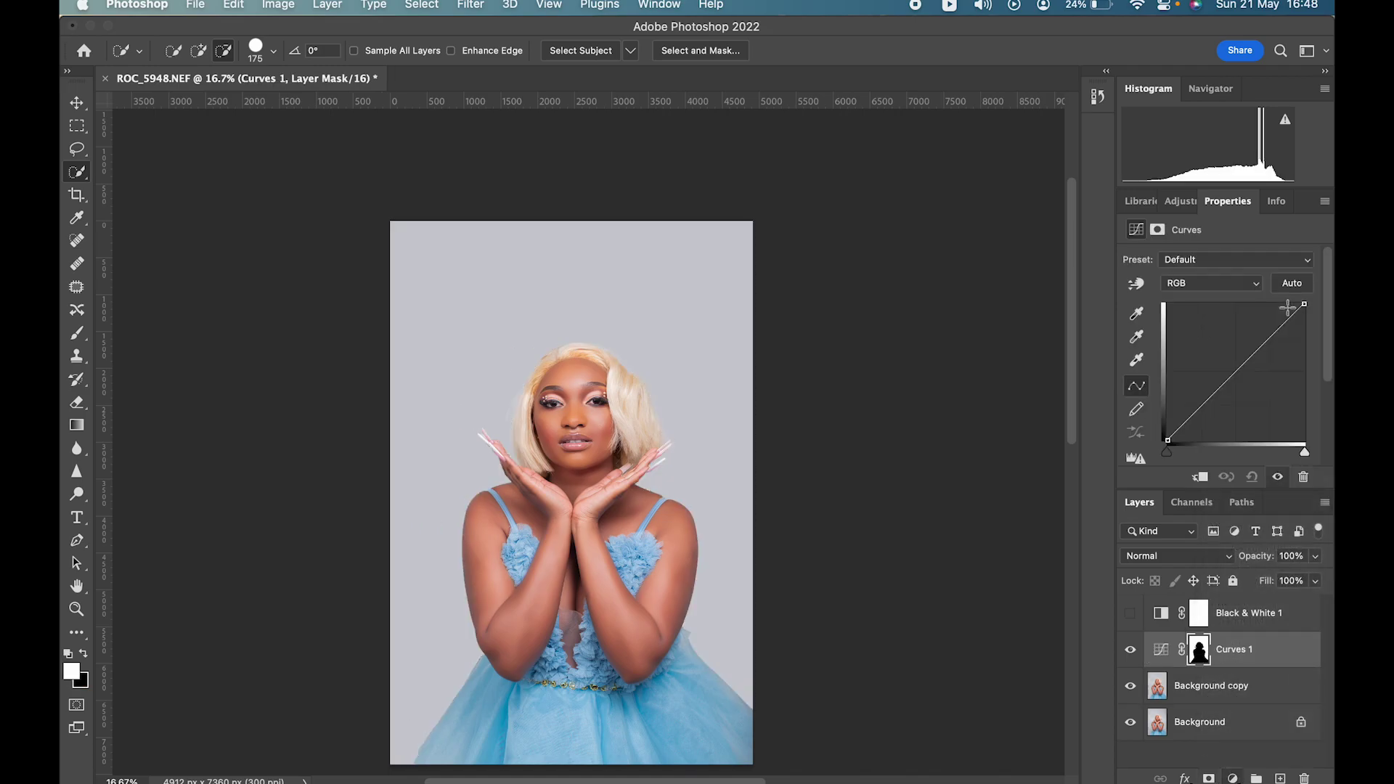
mouse_move(1239, 366)
left_mouse_down()
mouse_move(1217, 331)
mouse_move(1223, 361)
left_mouse_up()
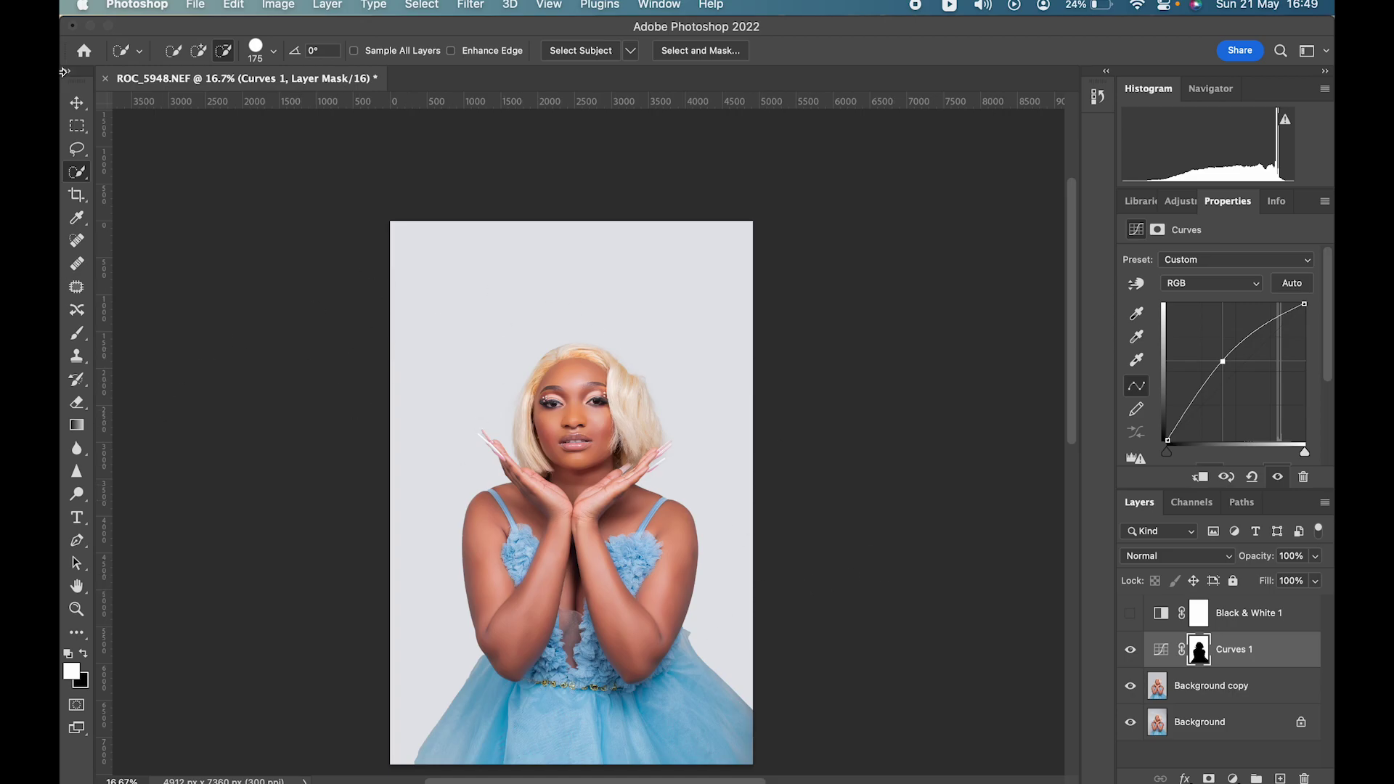
Step: Crop the portrait to a 4:5 (8:10) ratio, framing the model with less empty backdrop above her head
left_click(77, 195)
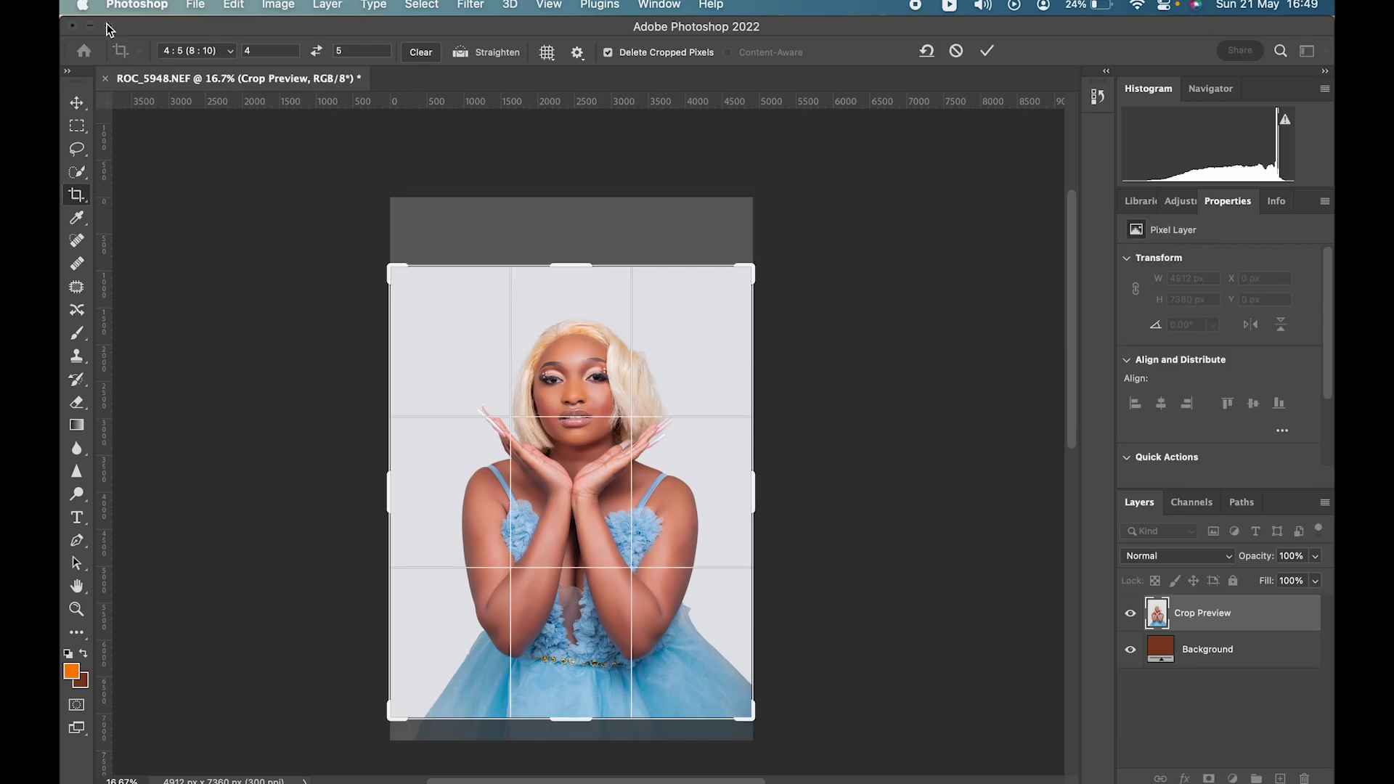
left_click_drag(577, 354, 581, 325)
left_click_drag(690, 348, 691, 363)
left_click(987, 51)
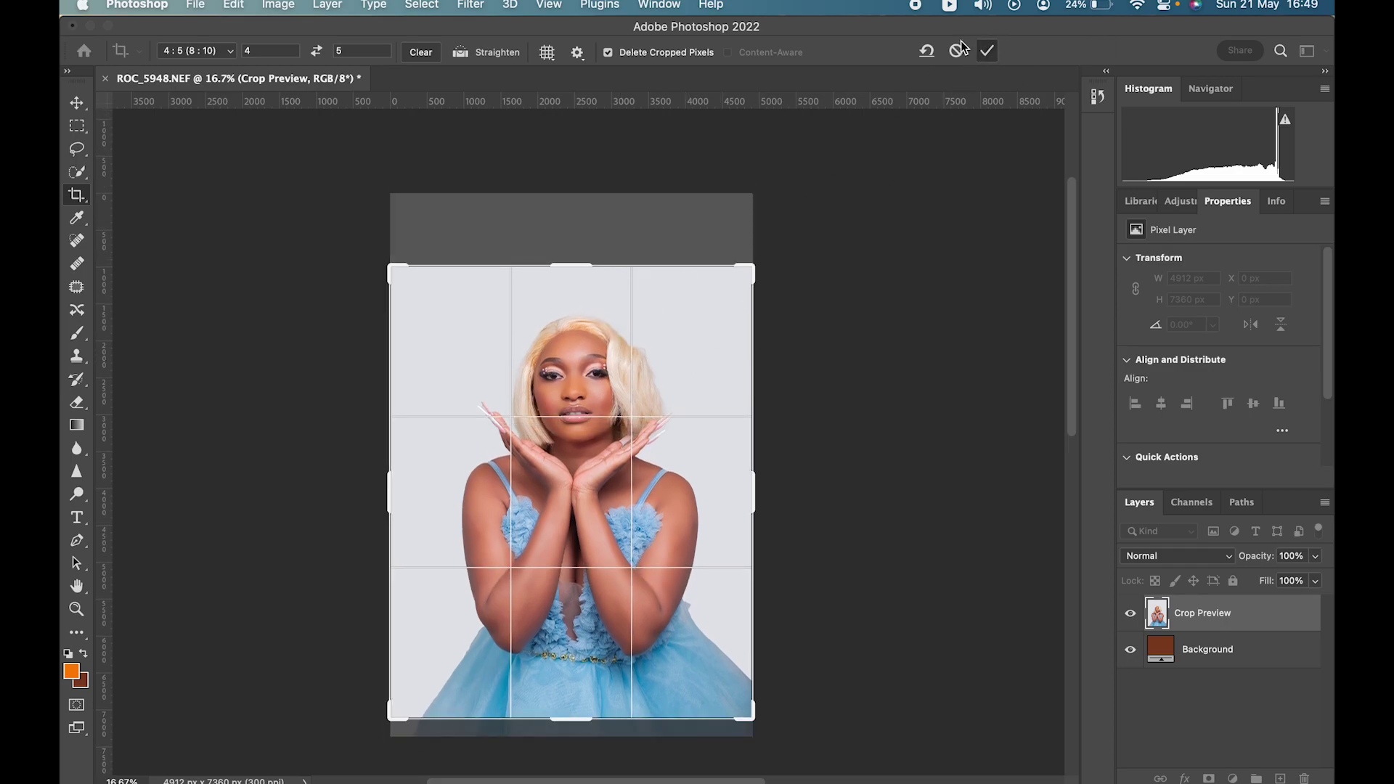
left_click(76, 609)
left_click(569, 591)
left_click(570, 590)
left_click(574, 588, "alt")
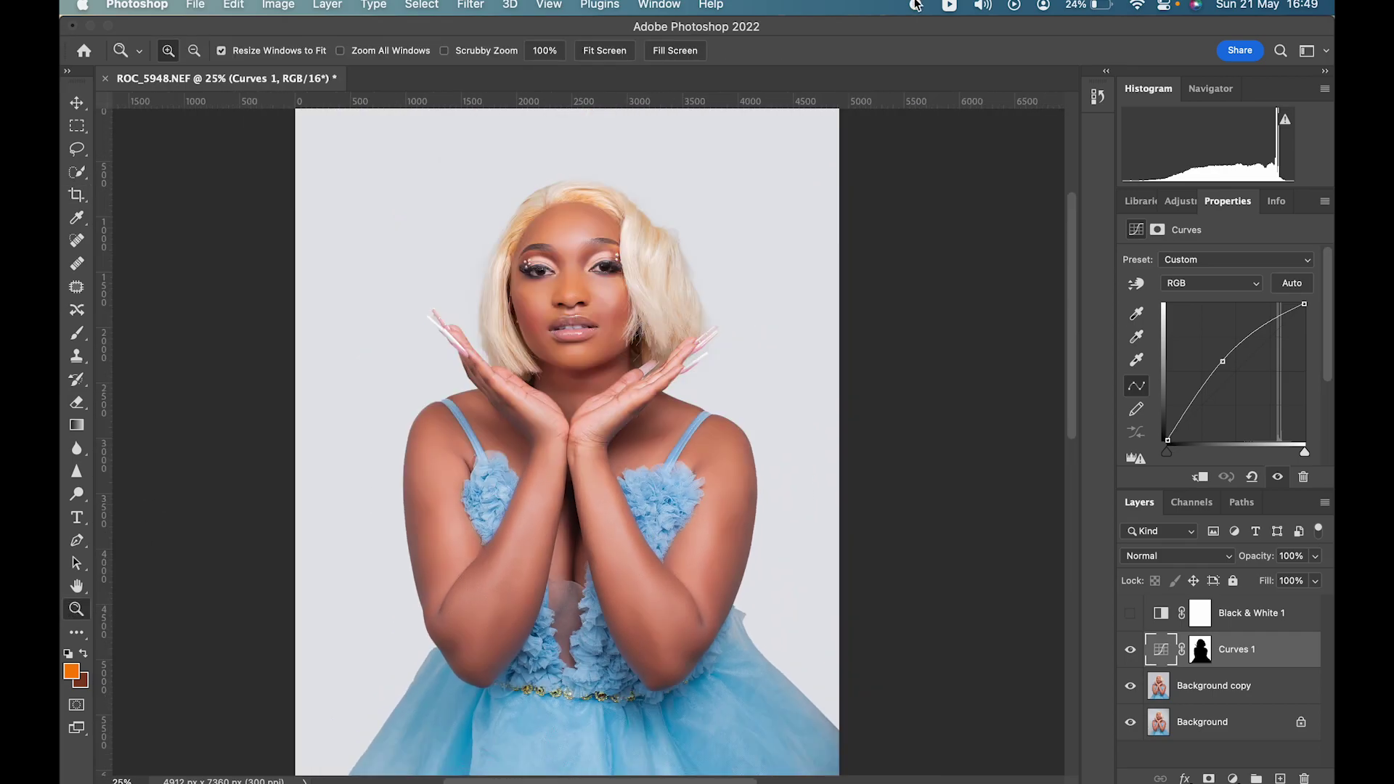